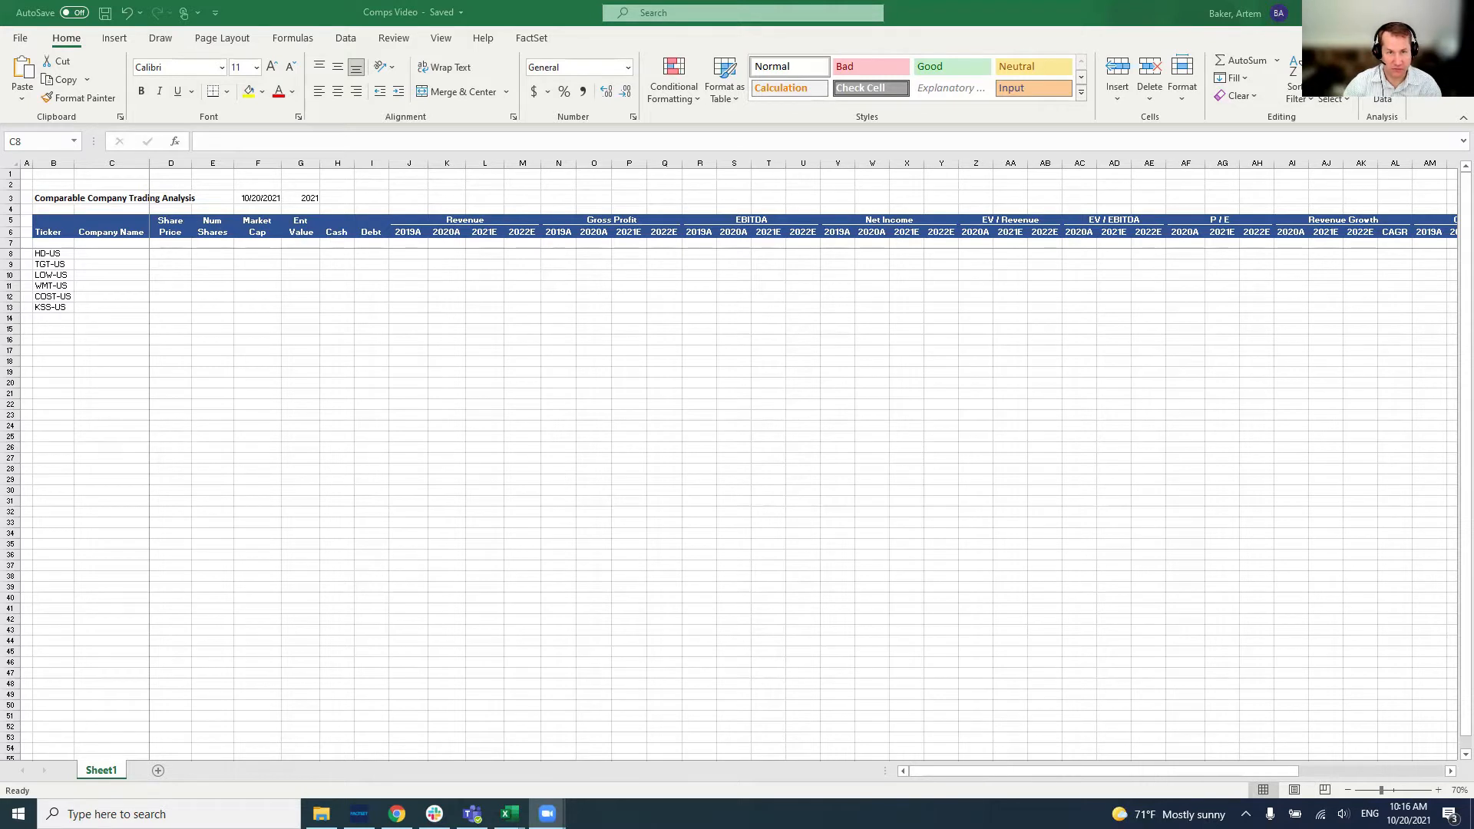
pyautogui.click(48, 254)
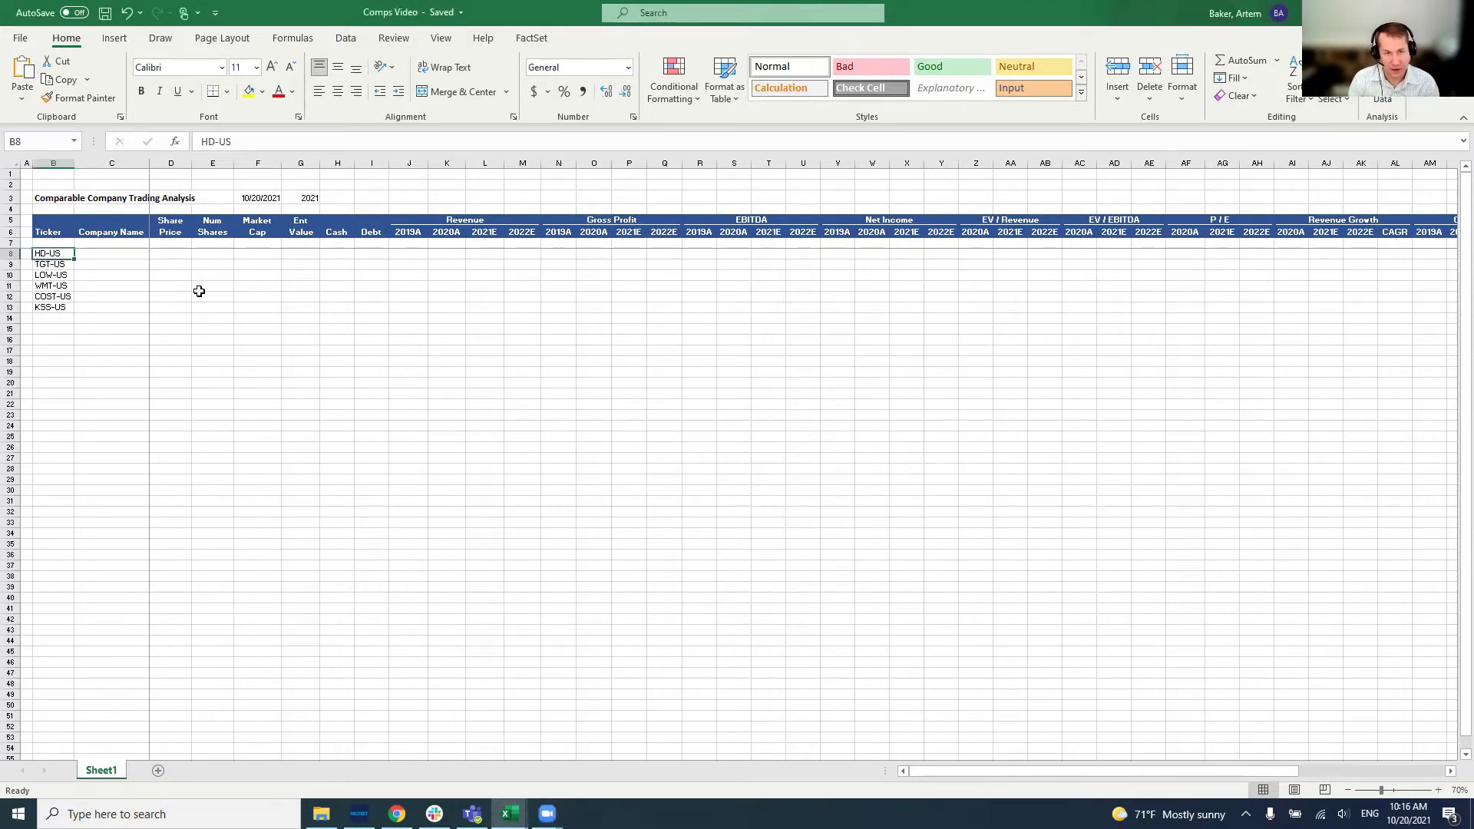
pyautogui.press('Down')
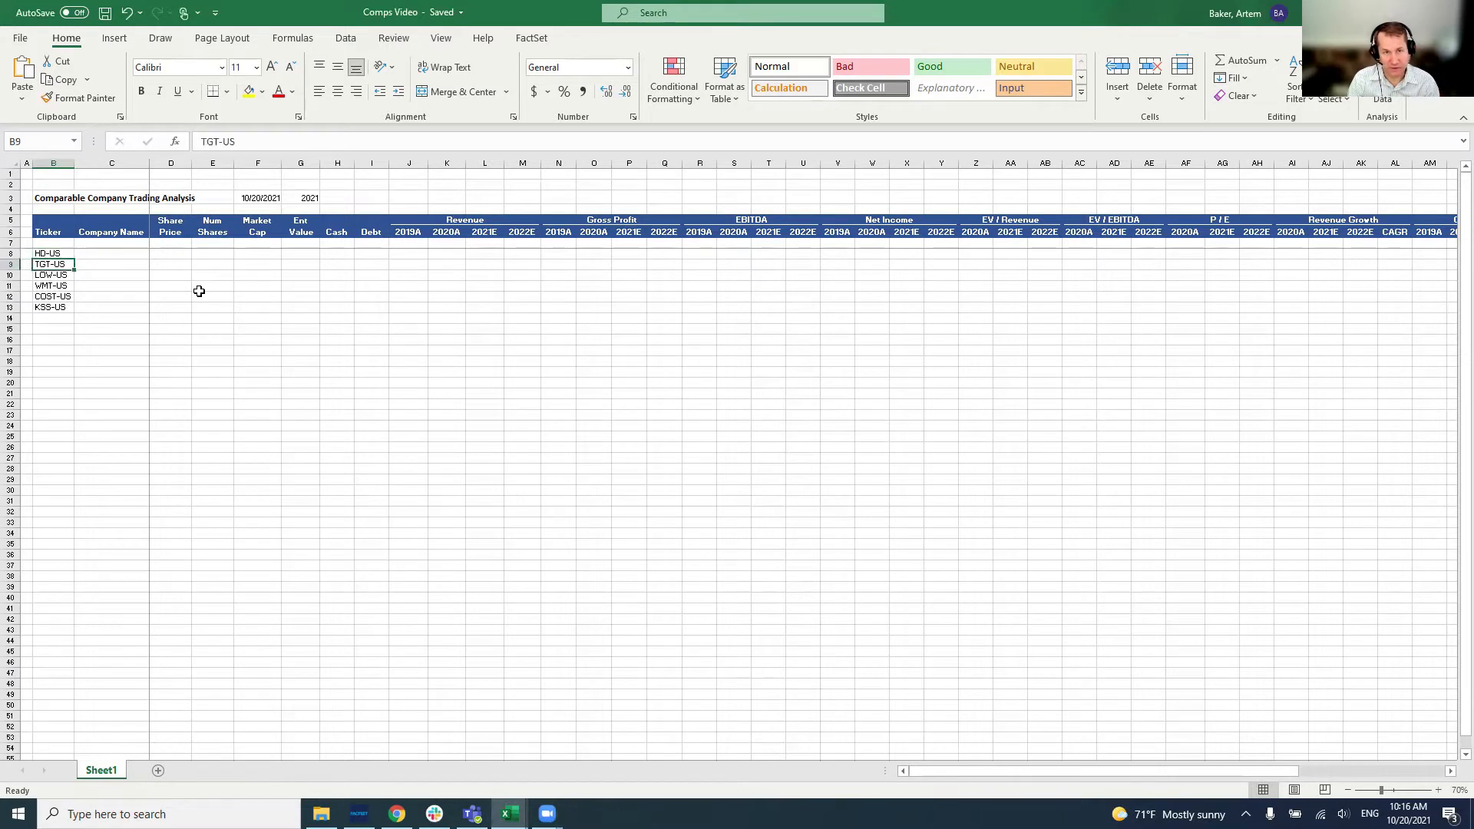
pyautogui.press('Up')
pyautogui.press('Right')
pyautogui.press('Left')
pyautogui.press('Down')
pyautogui.press('Up')
pyautogui.press('Right')
pyautogui.press('Right')
pyautogui.press('Left')
pyautogui.press('Left')
pyautogui.press('Down')
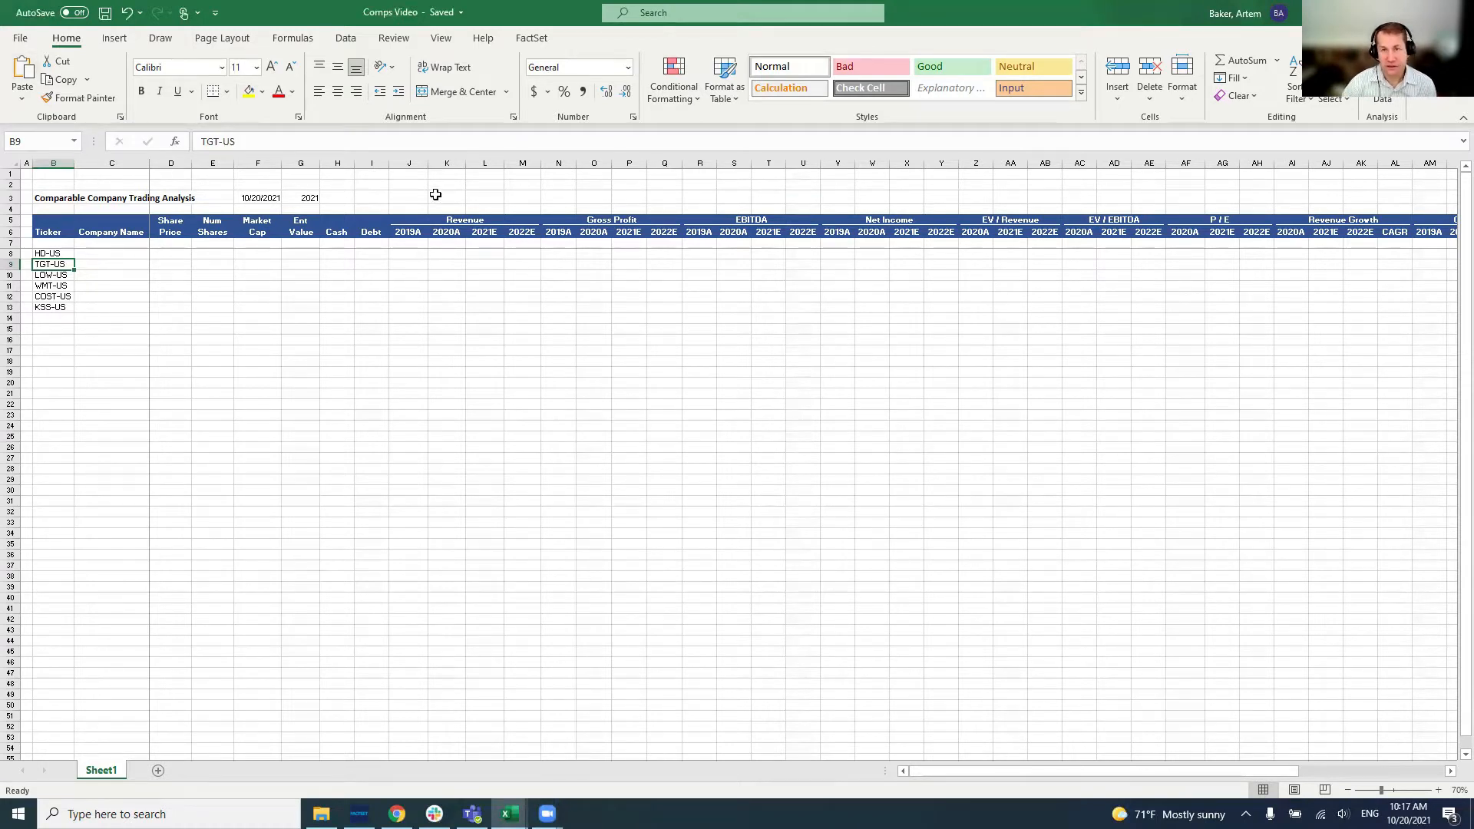
# Show the FactSet sidebar and move it clear of the ticker and company columns.
pyautogui.click(538, 40)
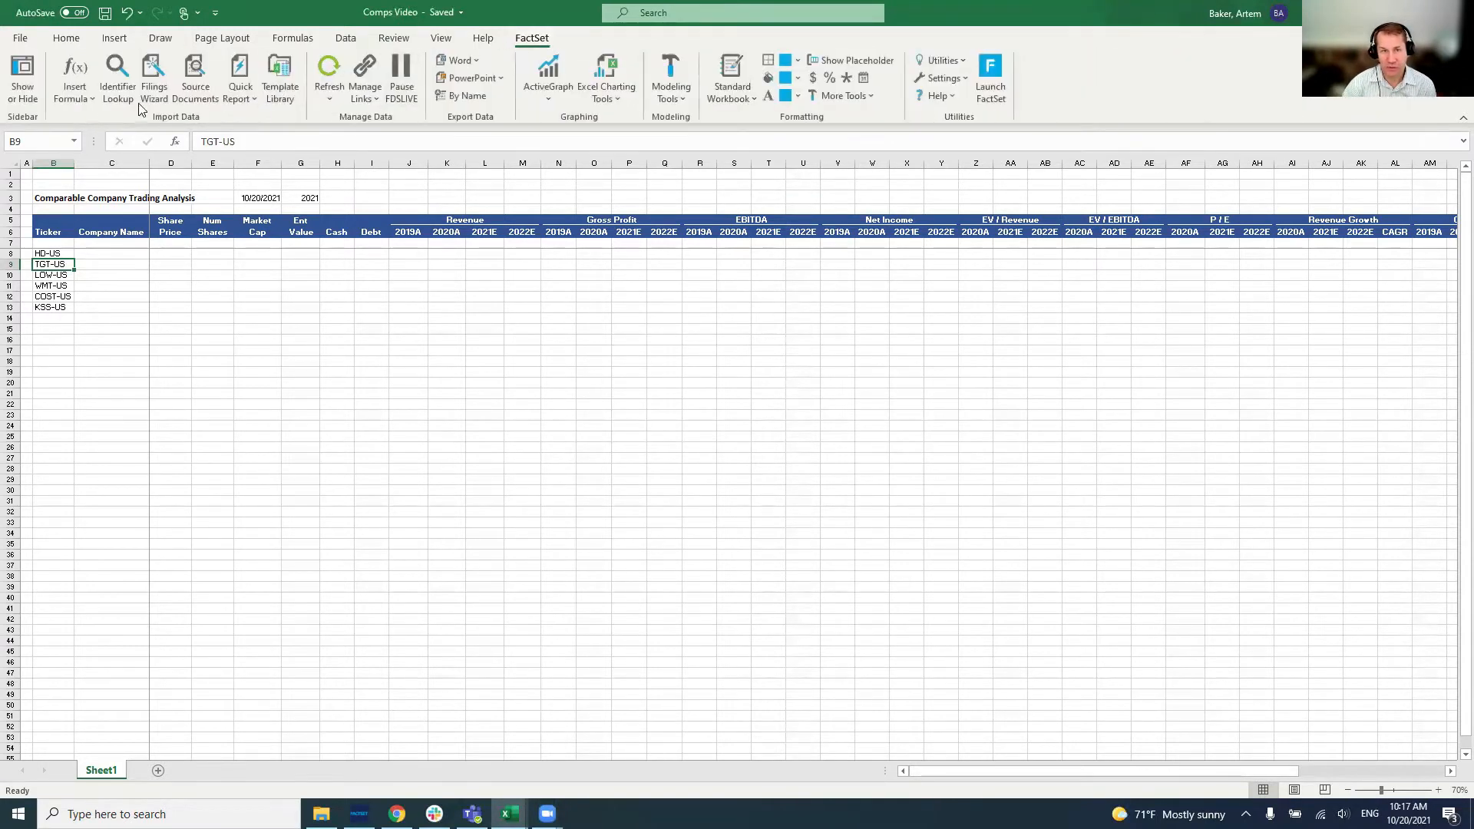
pyautogui.click(19, 91)
pyautogui.moveTo(2, 192); pyautogui.dragTo(1190, 109)
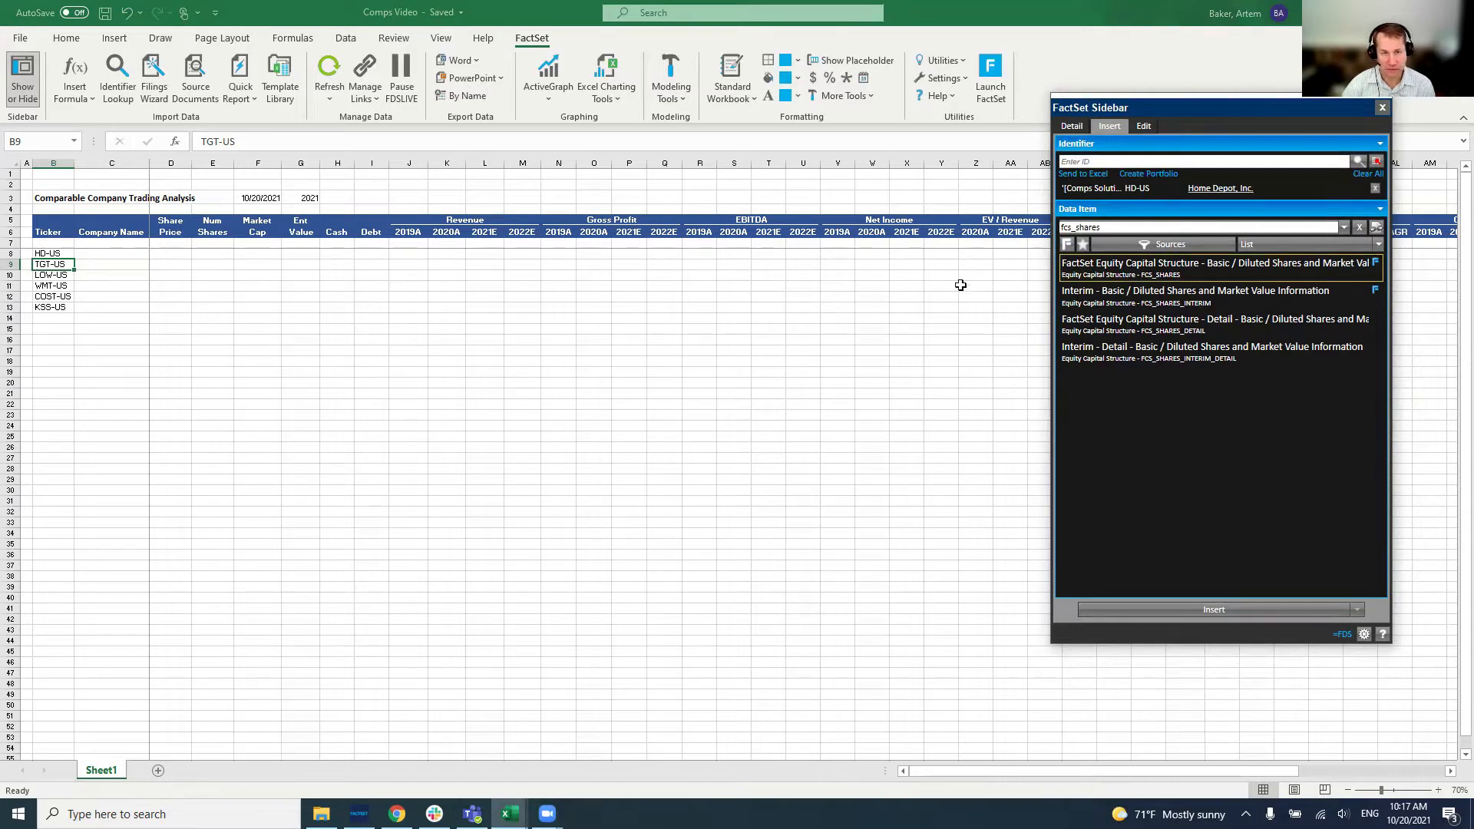
# With the first company name cell C8 as target, search the FactSet data items for "company".
pyautogui.click(93, 255)
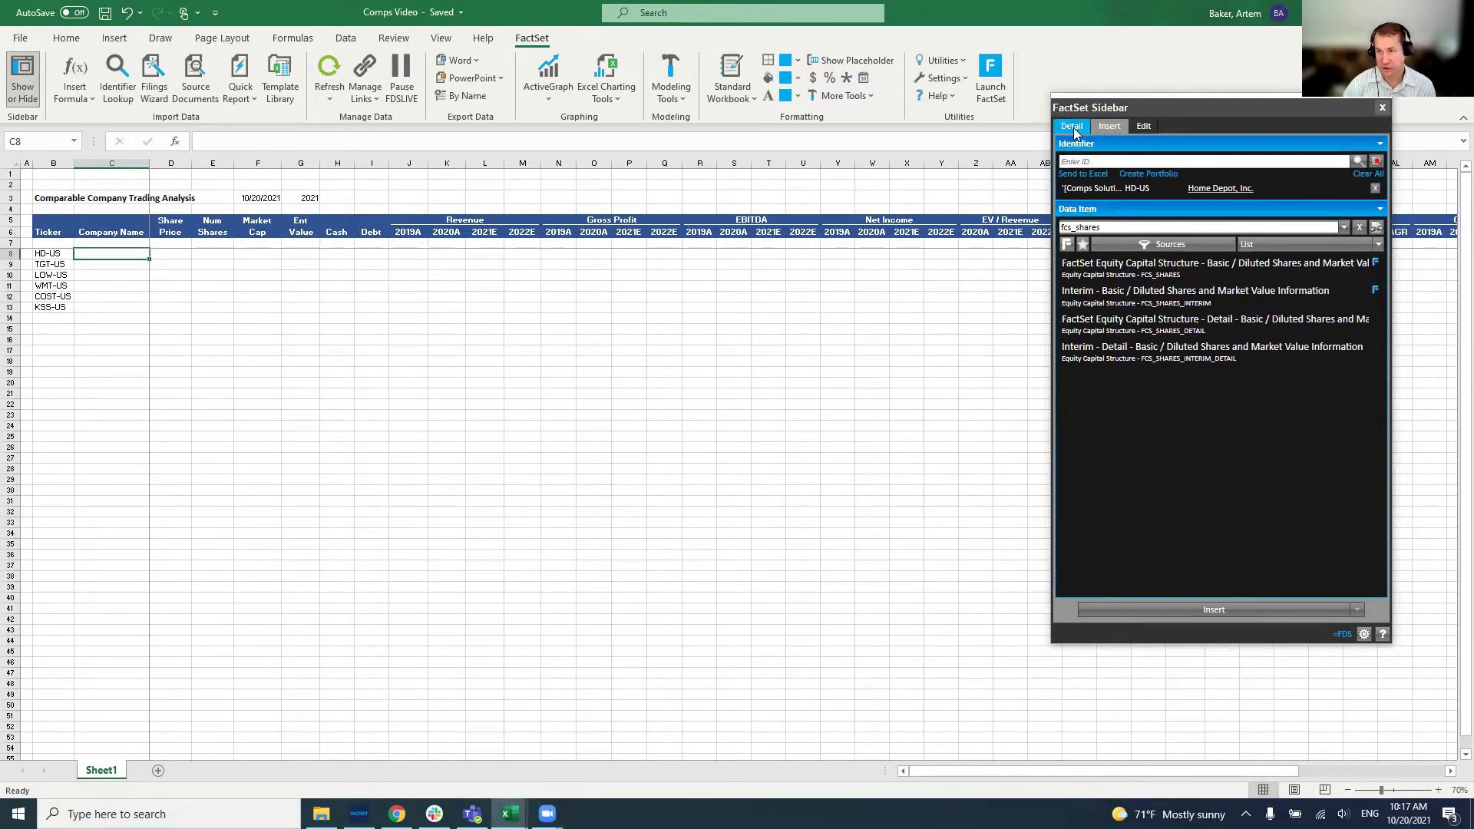
pyautogui.click(1113, 228)
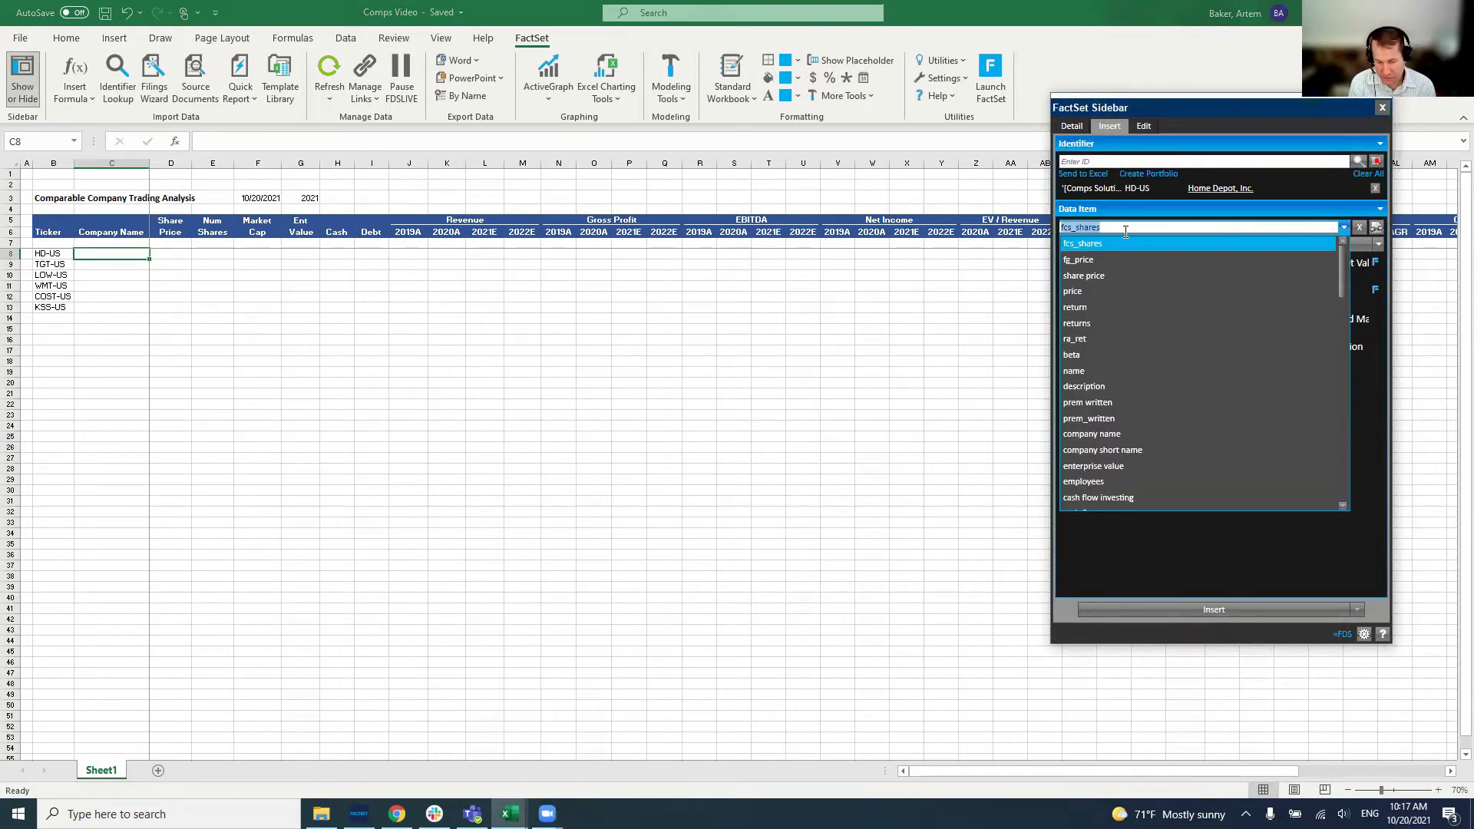
pyautogui.write('company')
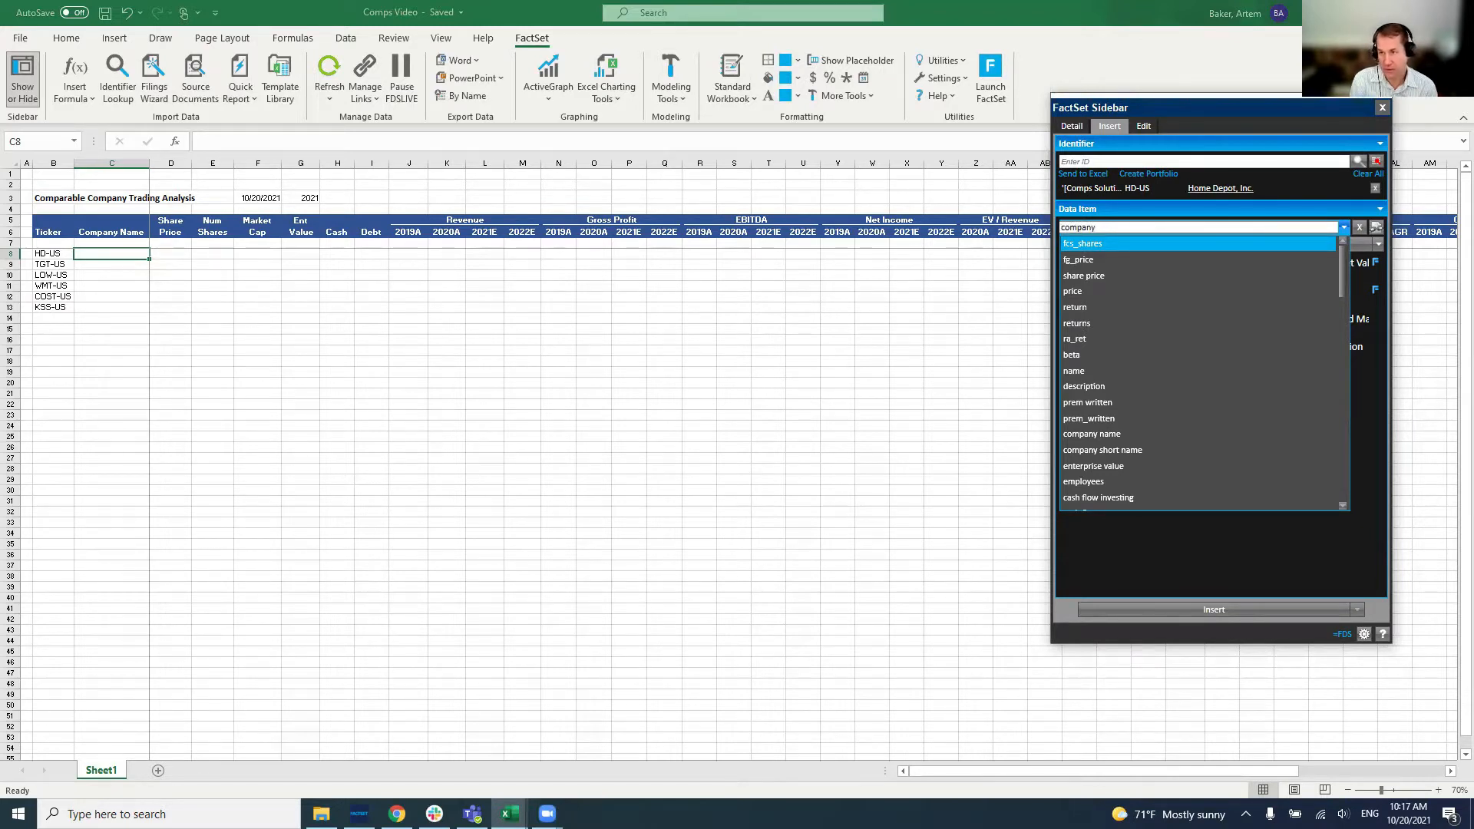
pyautogui.press('Return')
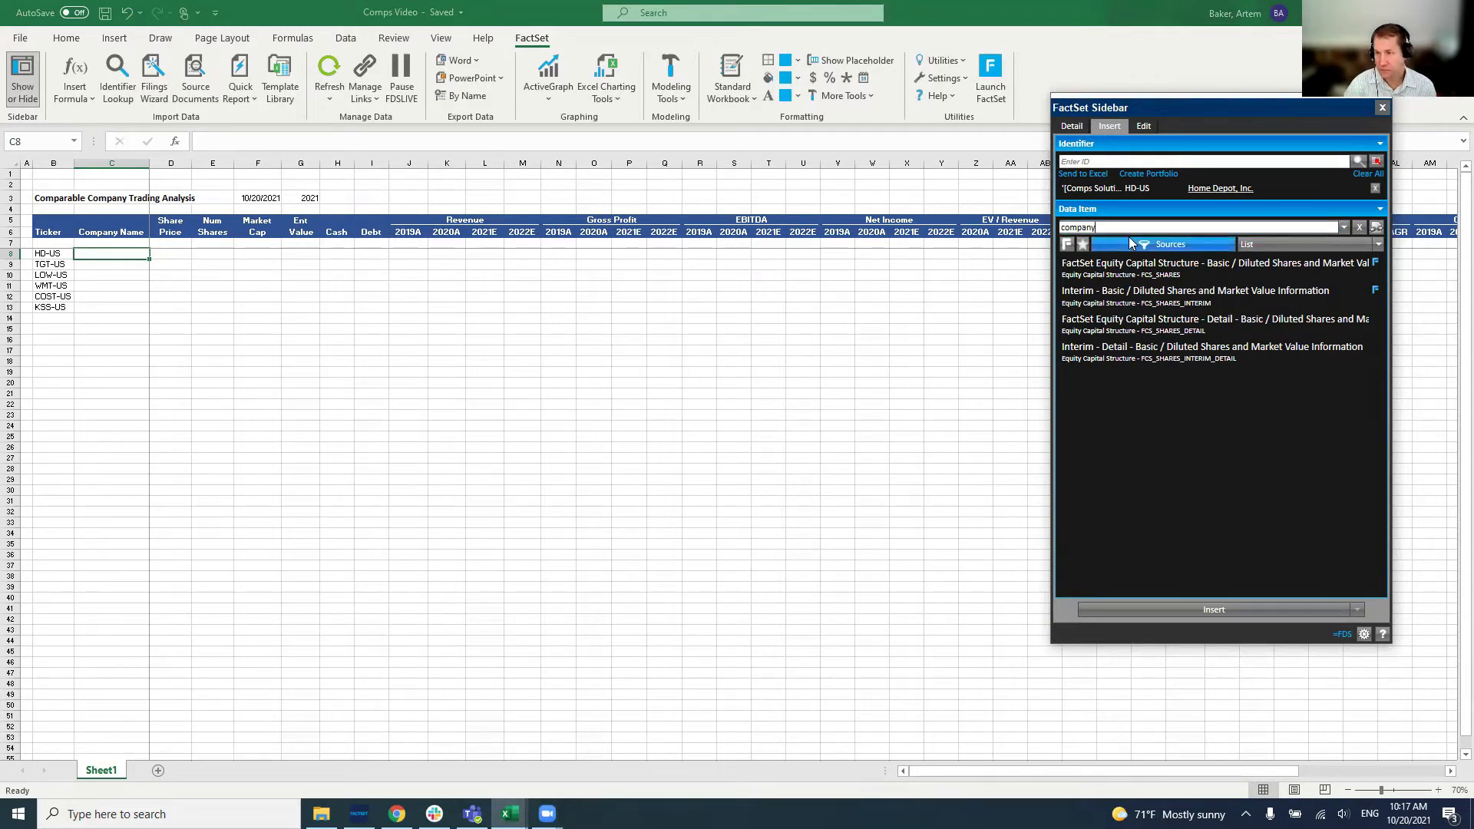
pyautogui.press('Return')
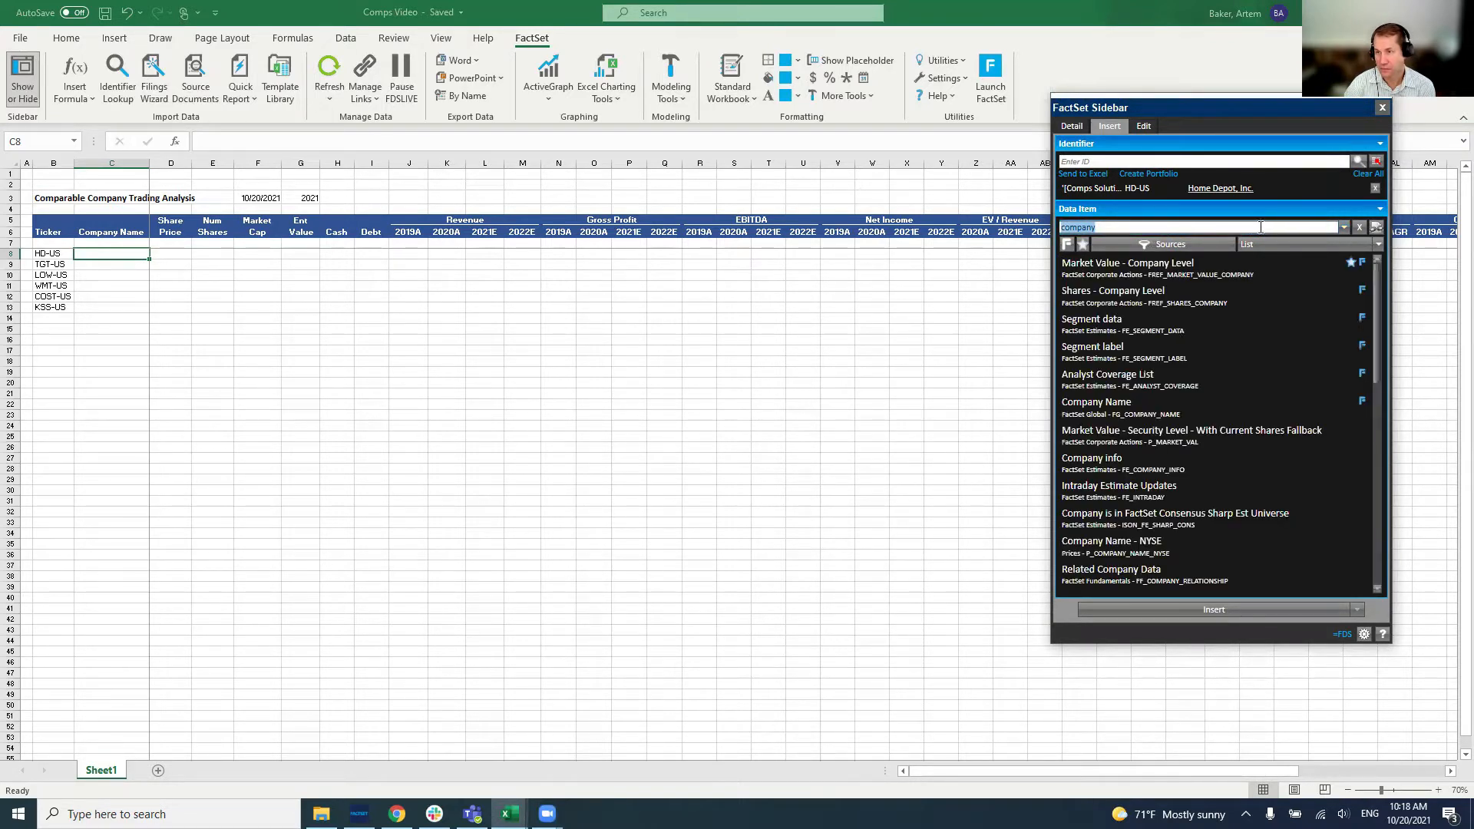
# Replace the sidebar's identifier with a reference to cell B8 on Sheet1, the HD-US ticker.
pyautogui.click(1375, 188)
pyautogui.click(1103, 160)
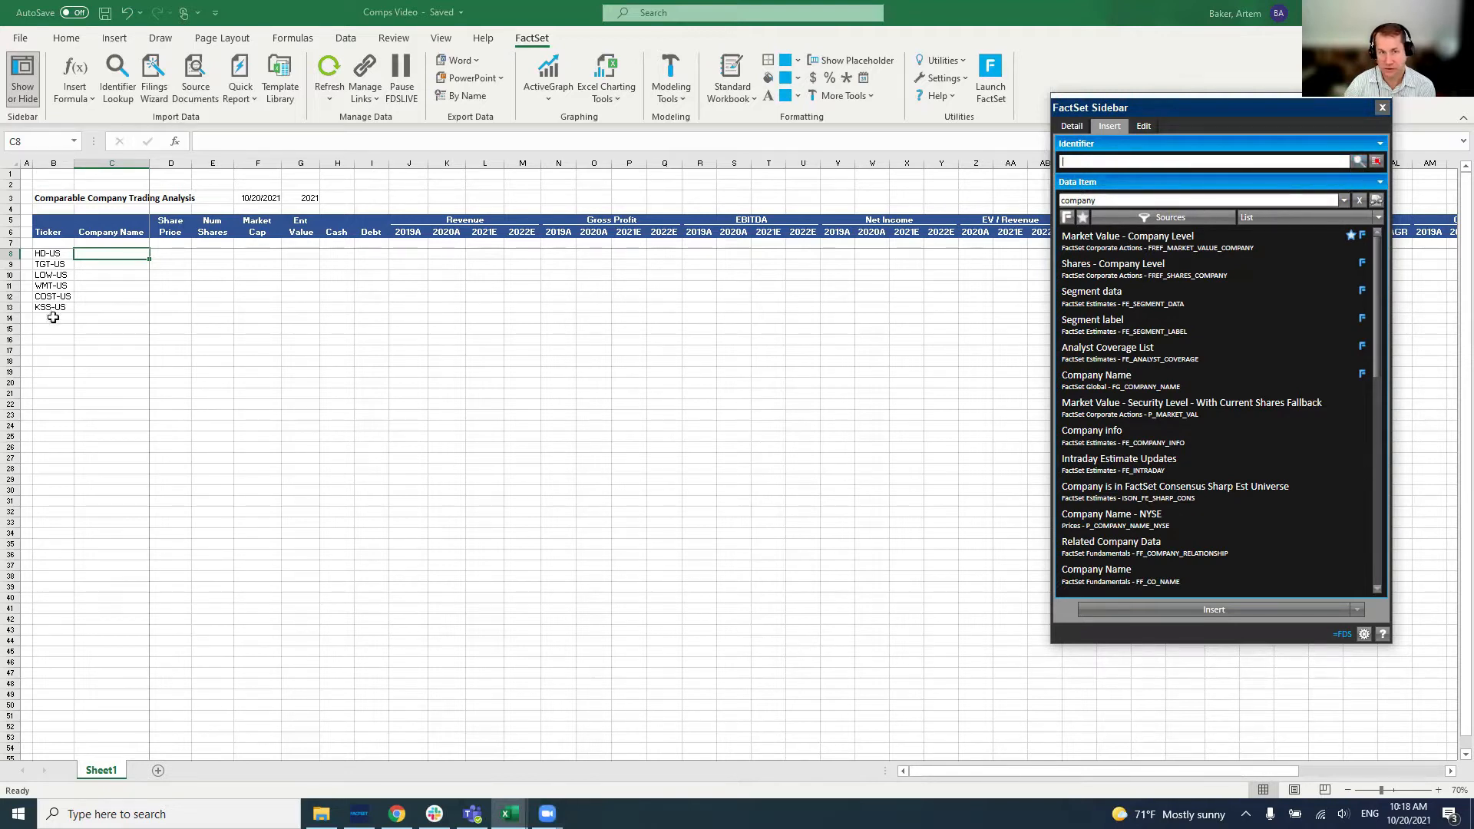
pyautogui.click(48, 253)
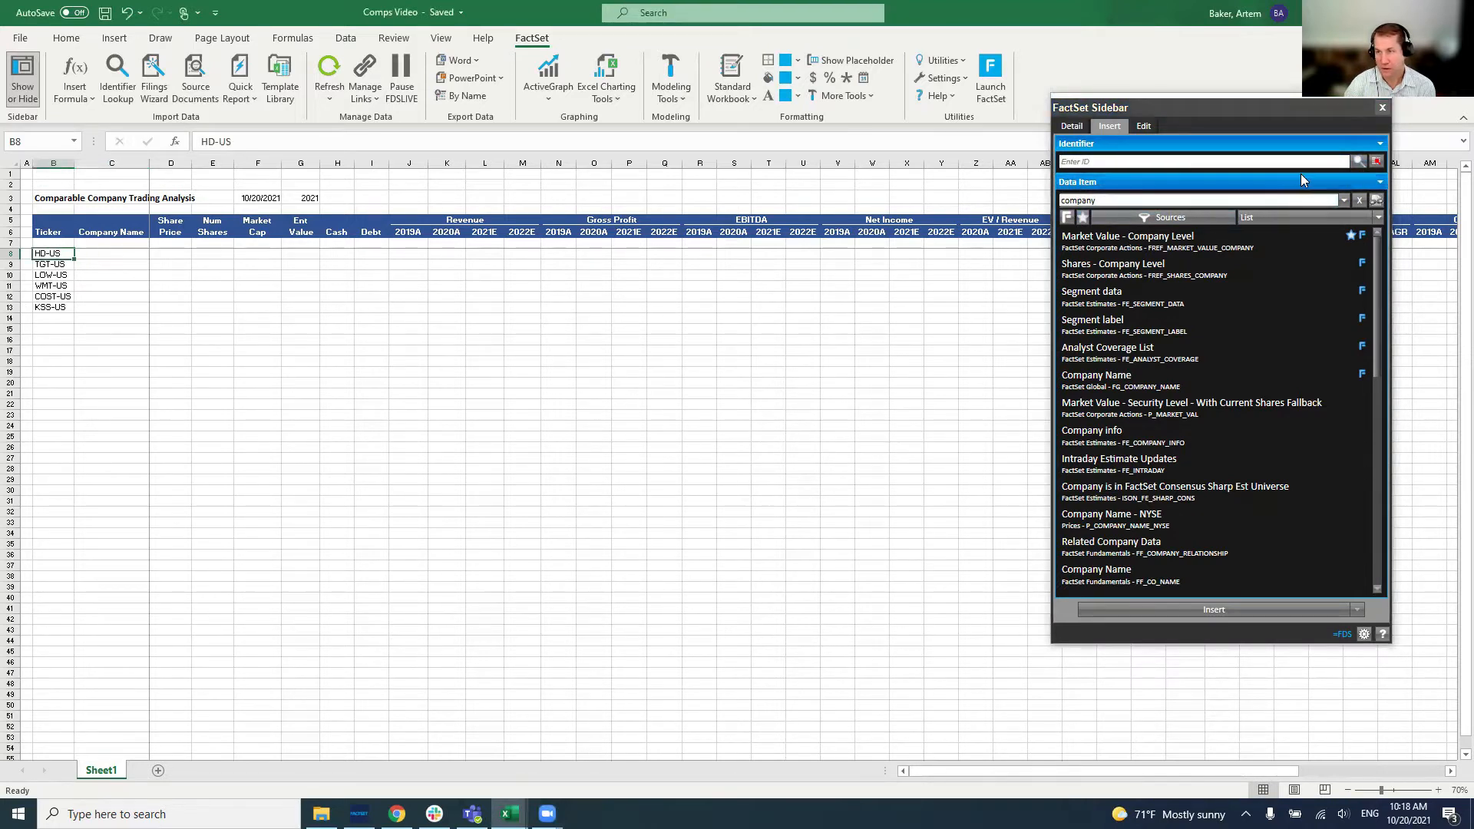
pyautogui.click(1358, 162)
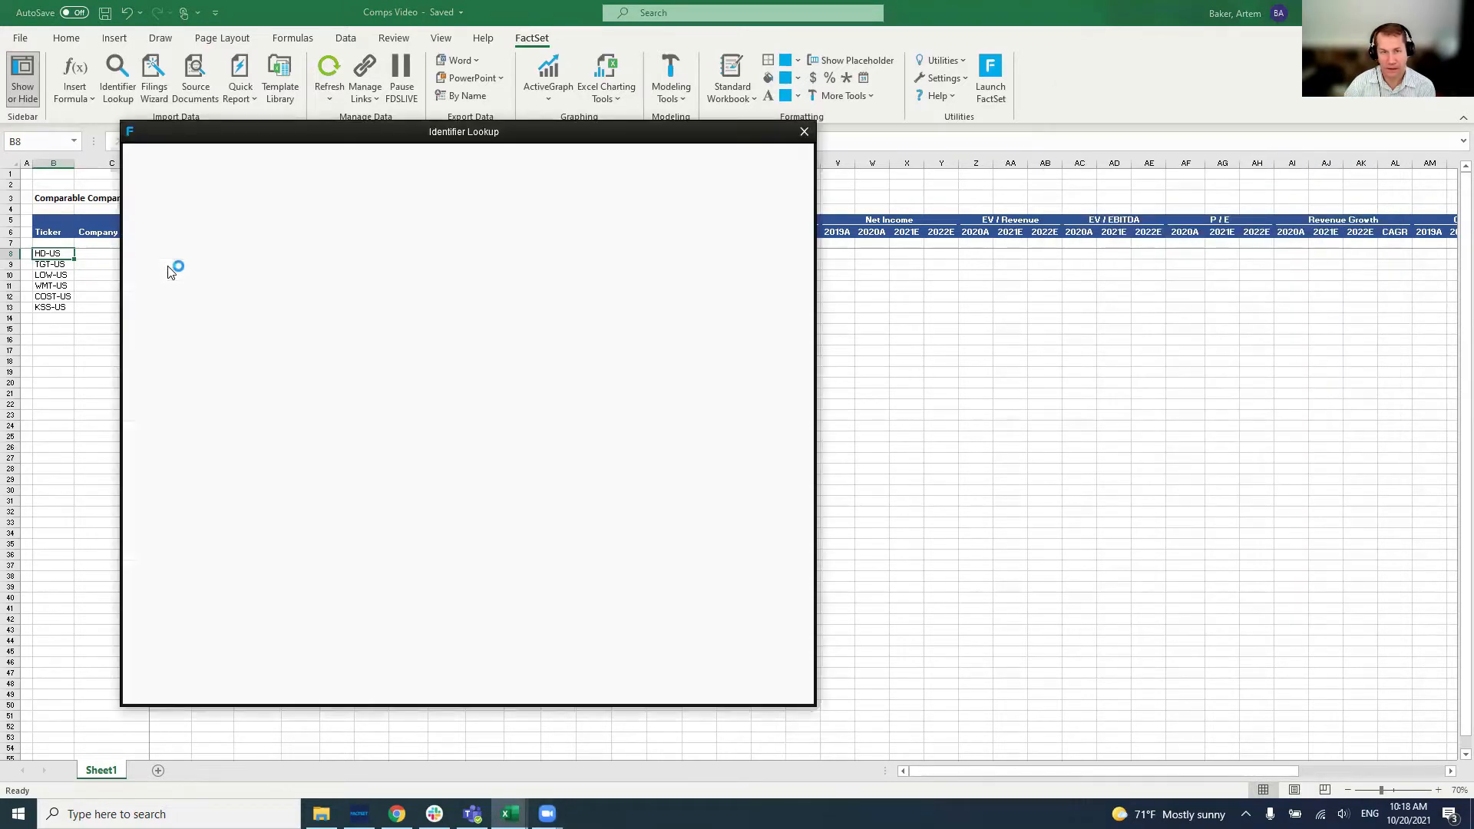
pyautogui.click(805, 135)
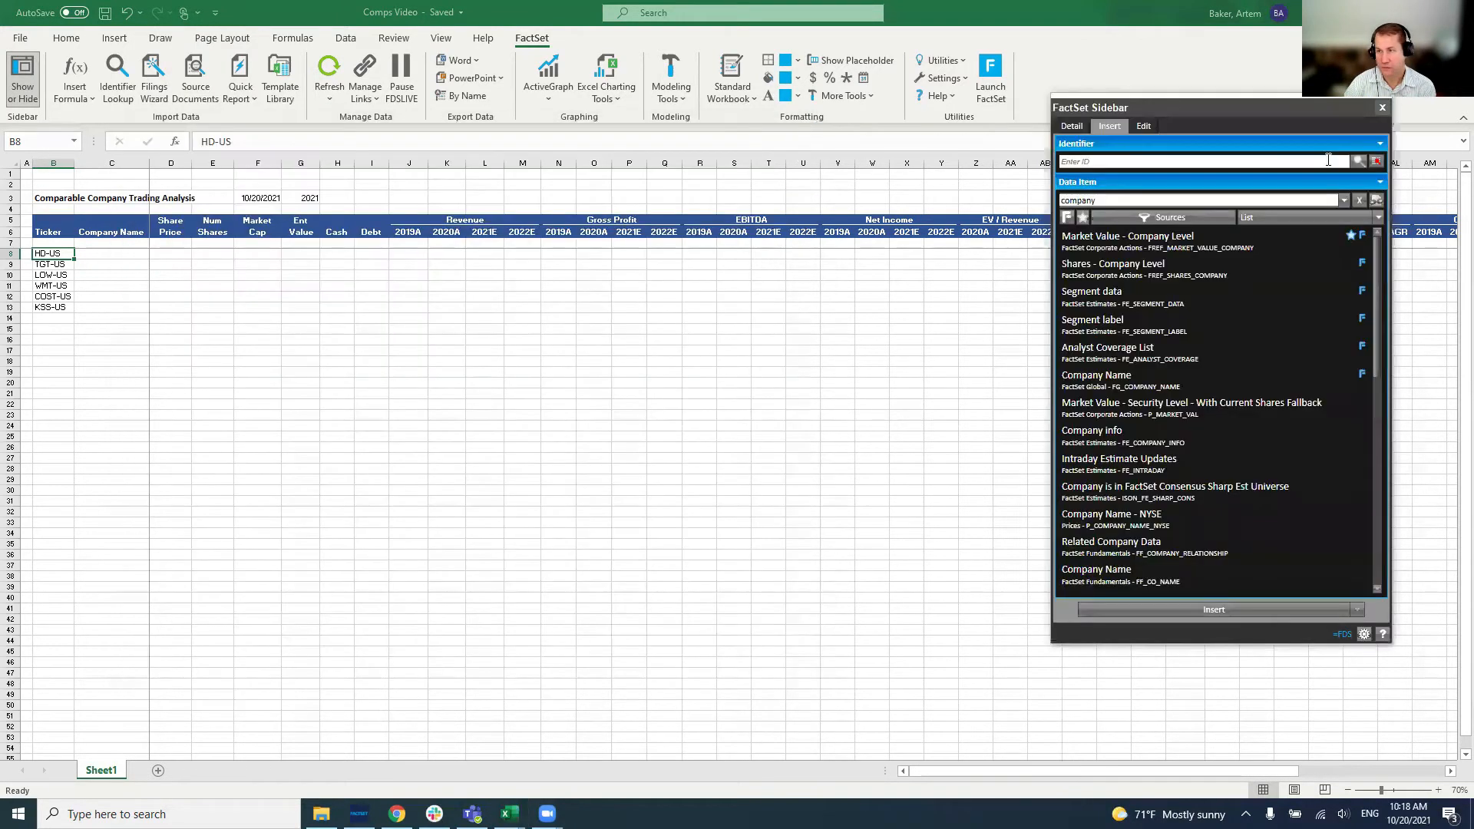
pyautogui.click(1378, 162)
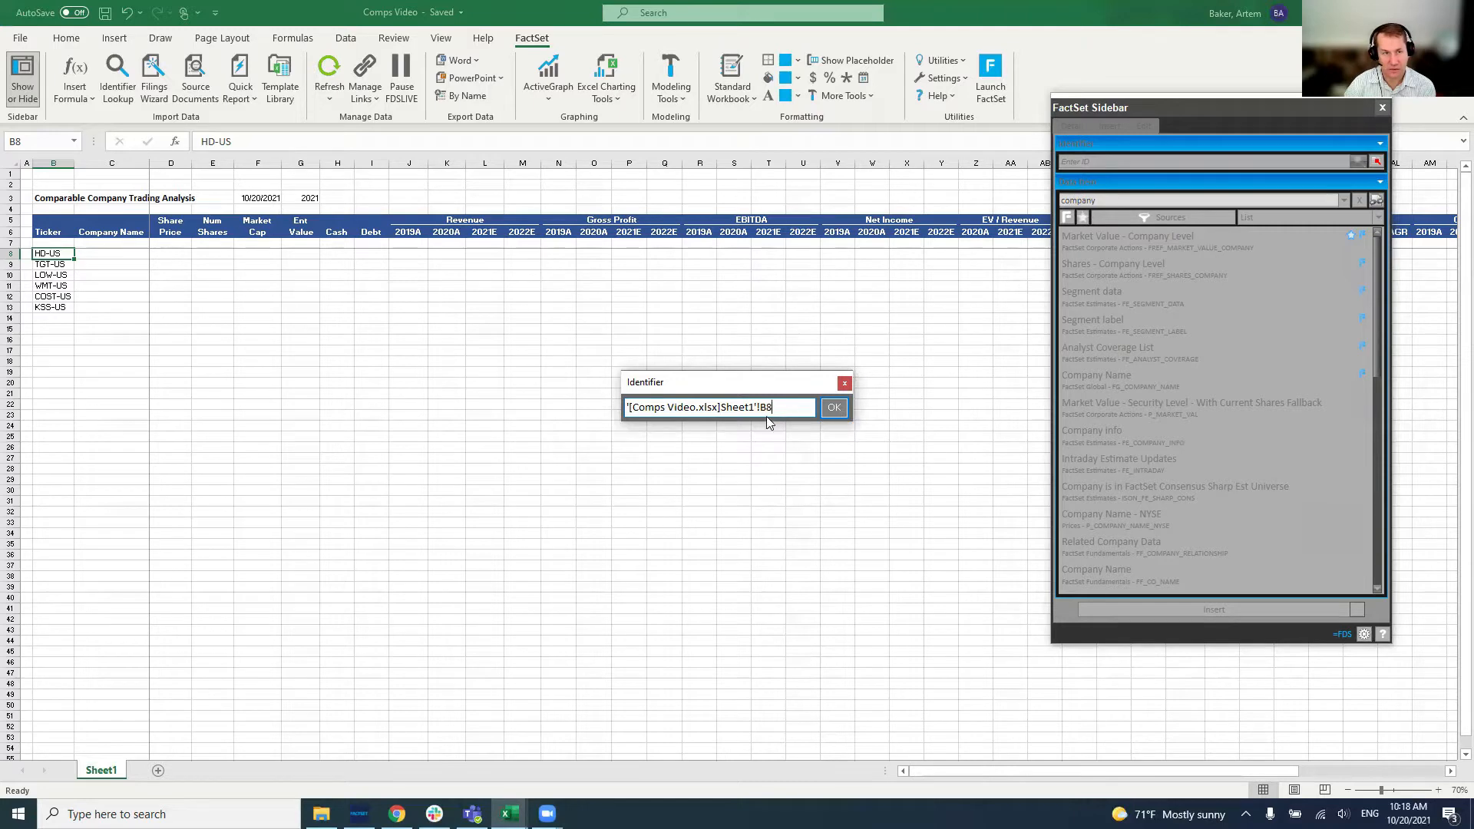
pyautogui.click(833, 409)
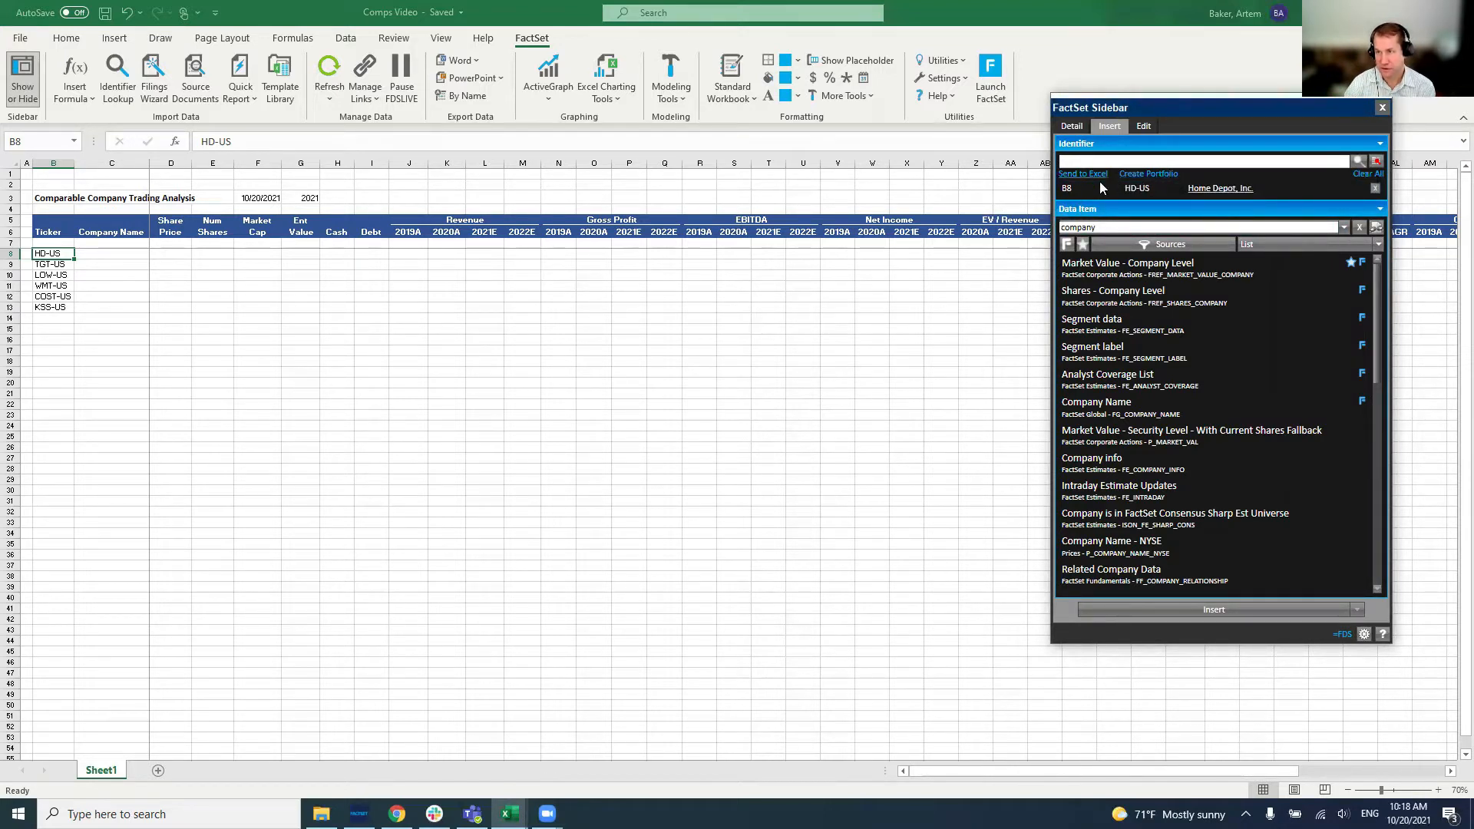
# Insert the FactSet Global Company Name item (FG_COMPANY_NAME) for the B8 ticker into cell C8.
pyautogui.click(1106, 226)
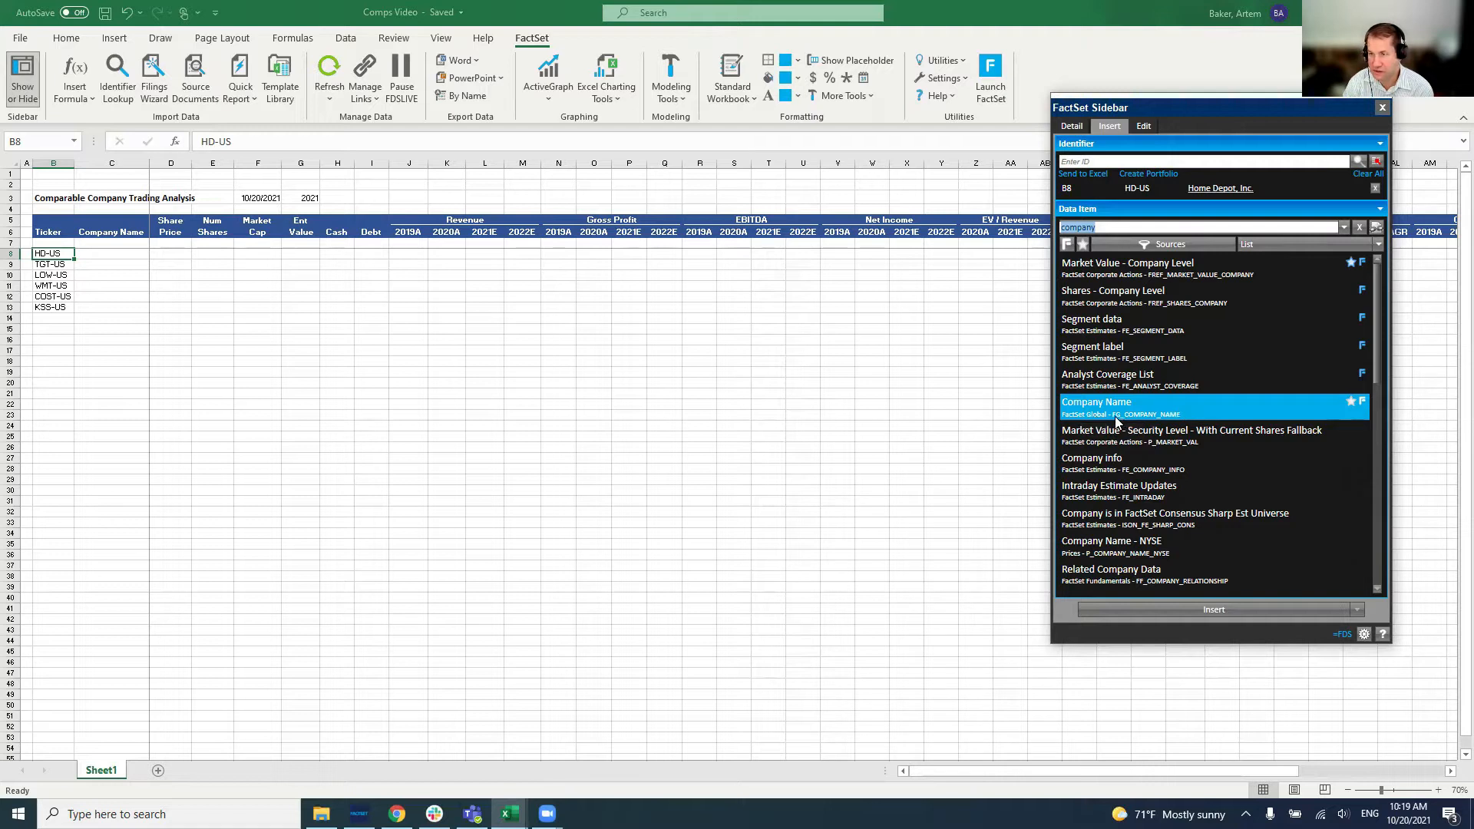
pyautogui.click(1177, 406)
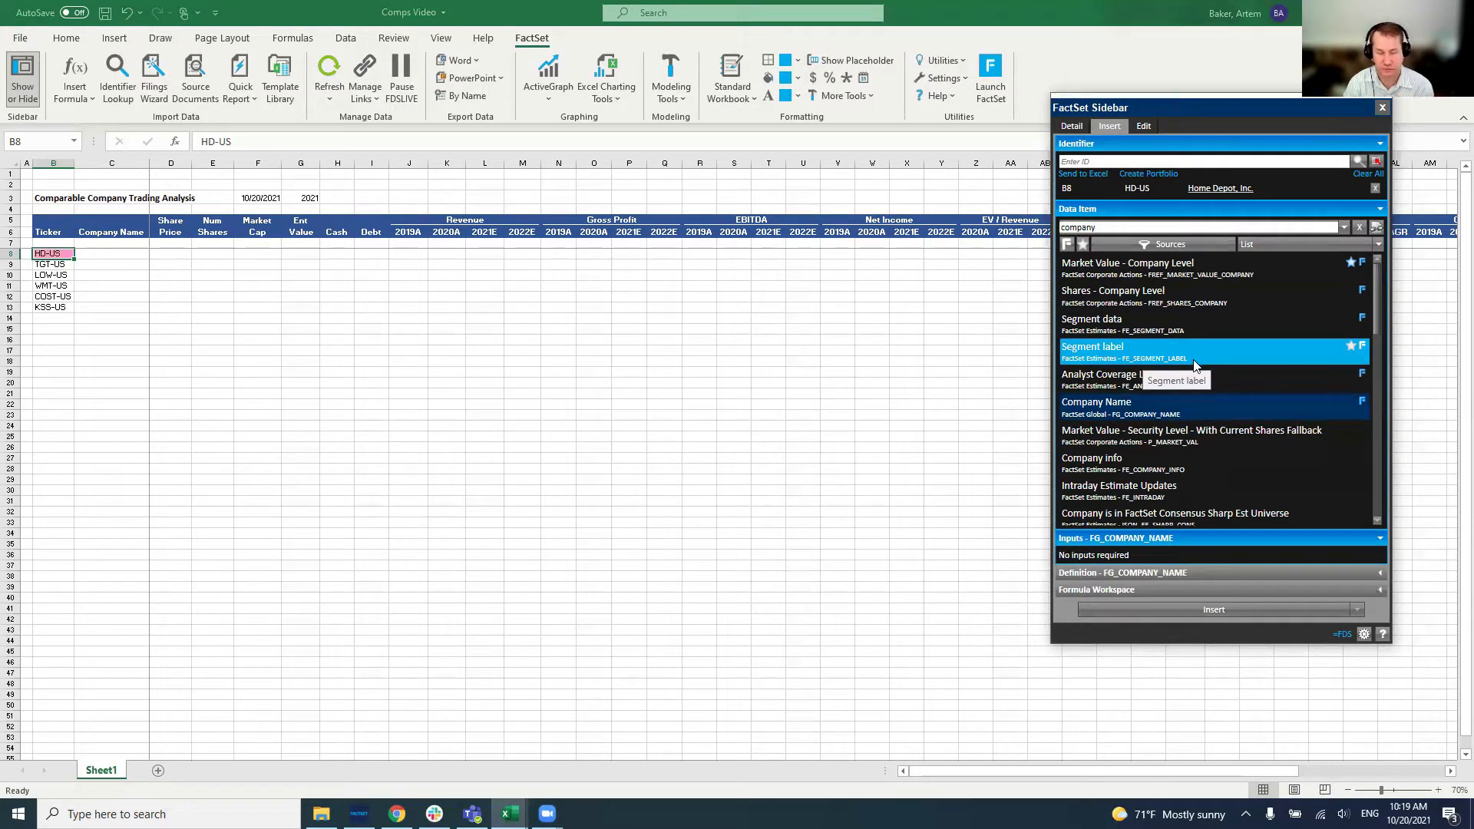
pyautogui.click(112, 252)
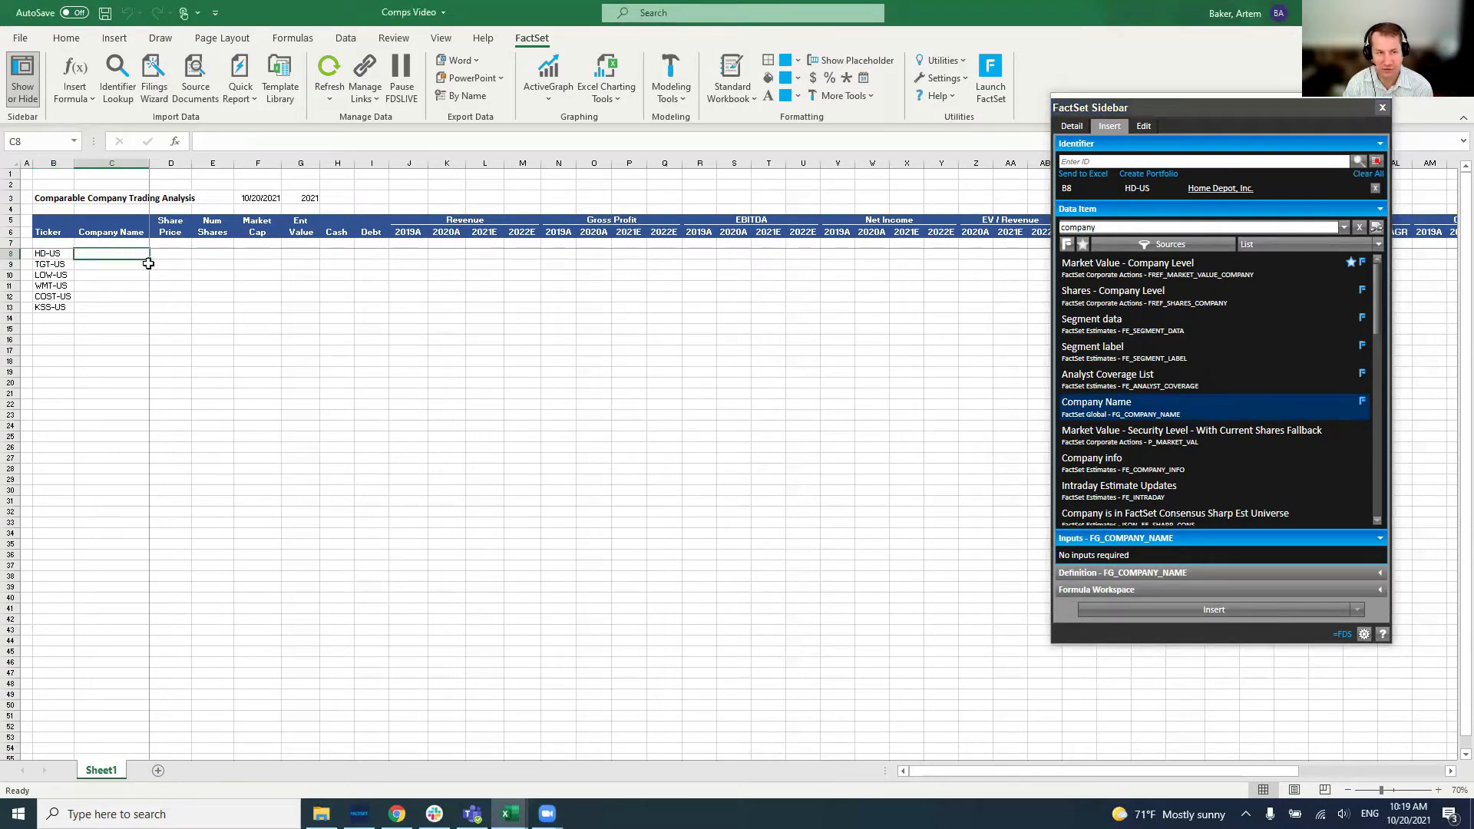
pyautogui.doubleClick(1172, 413)
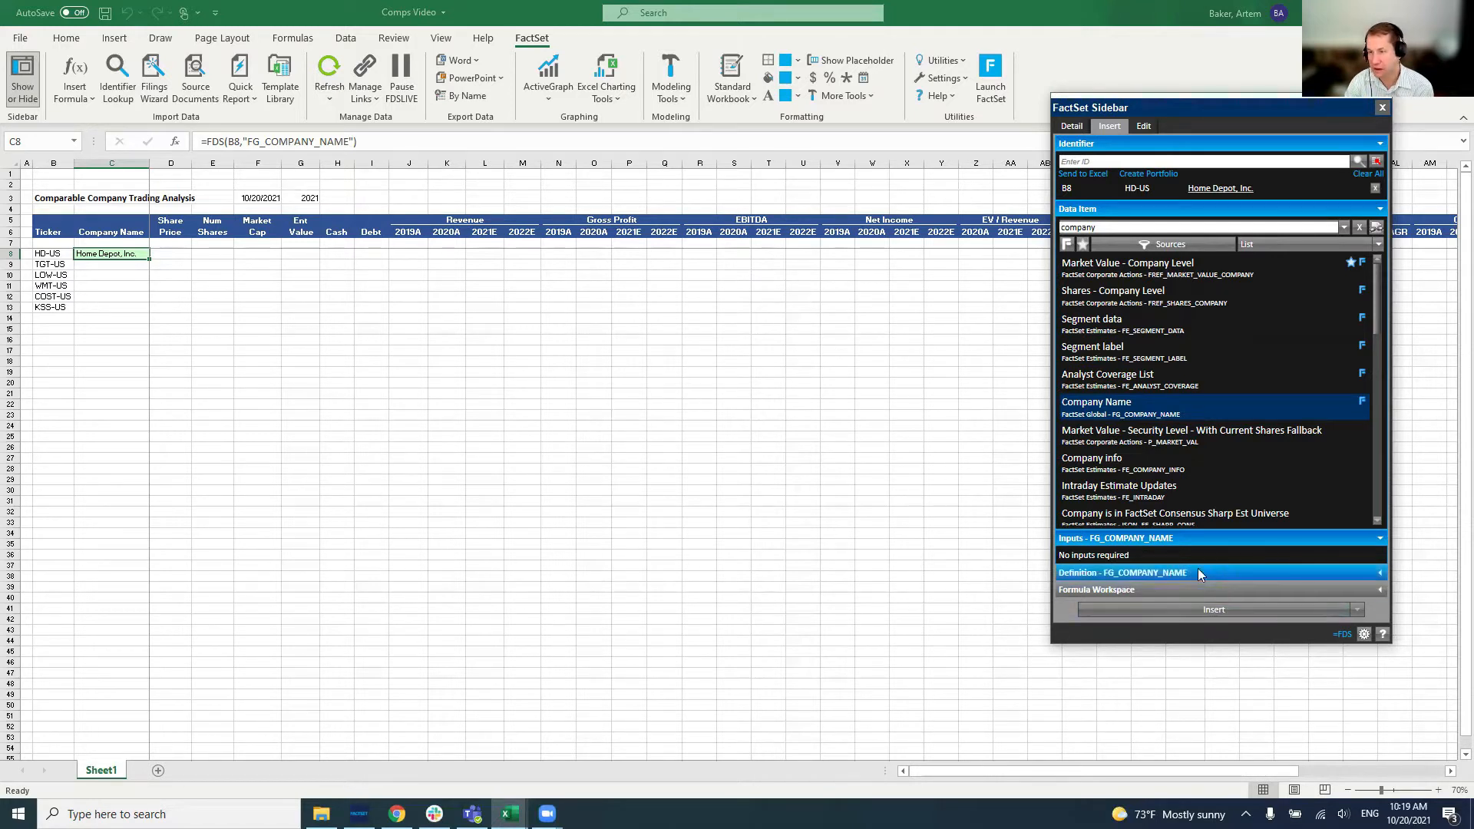
pyautogui.click(1205, 611)
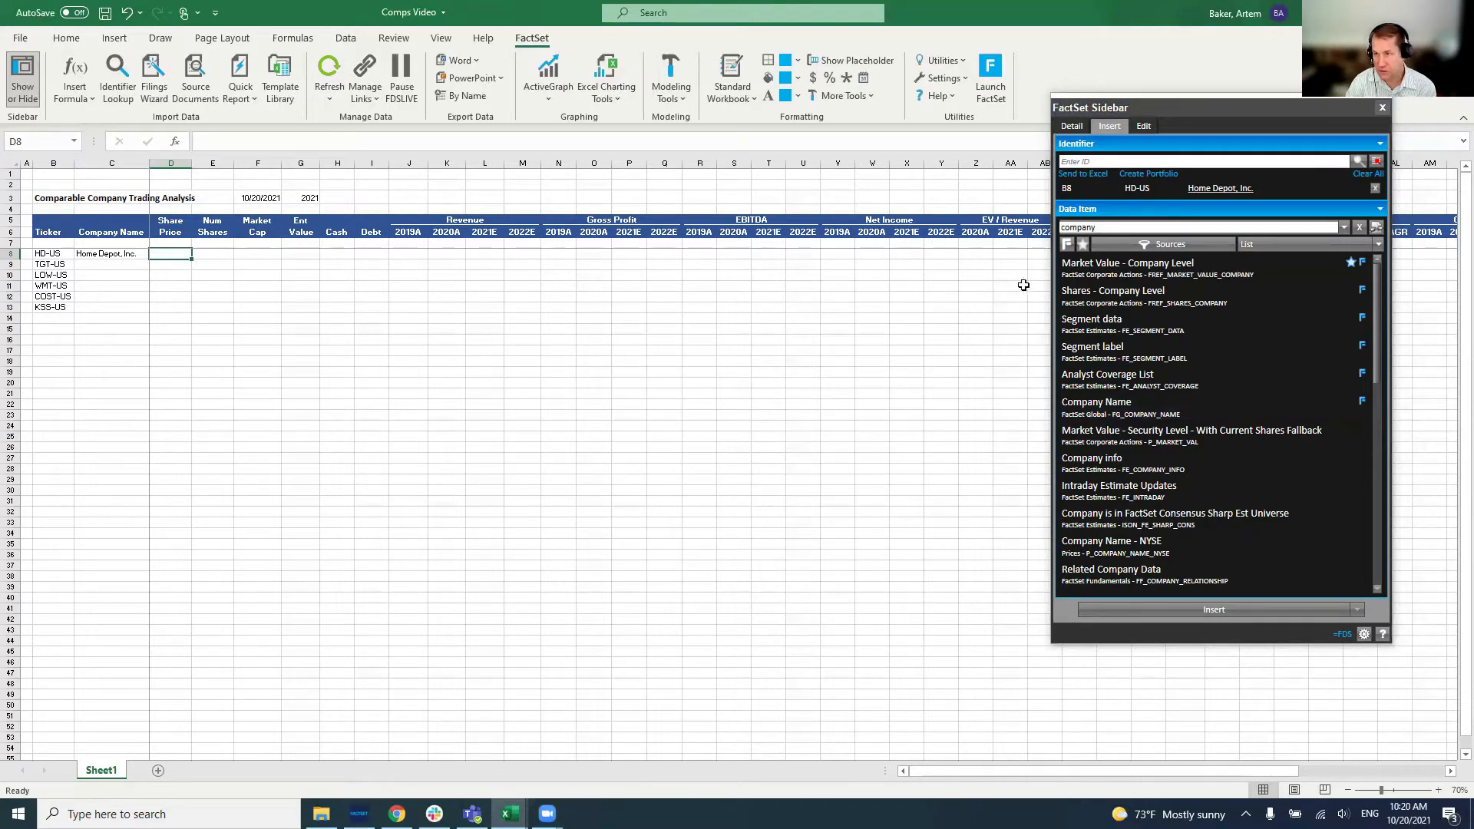
# Search the data items for "price" and insert FactSet Global Price (FG_PRICE) with its default inputs into the share price cell D8.
pyautogui.click(1121, 228)
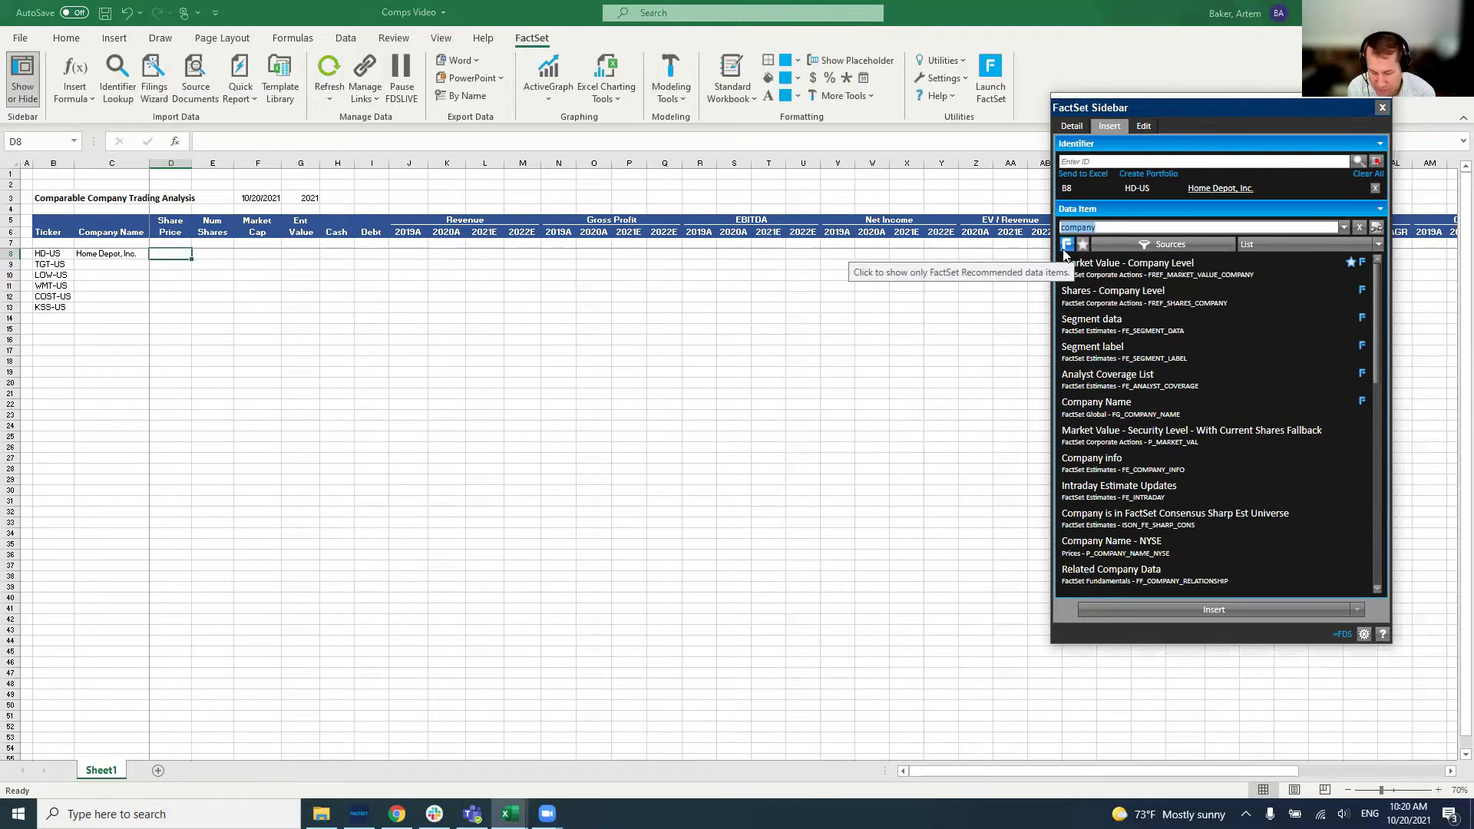
pyautogui.write('price')
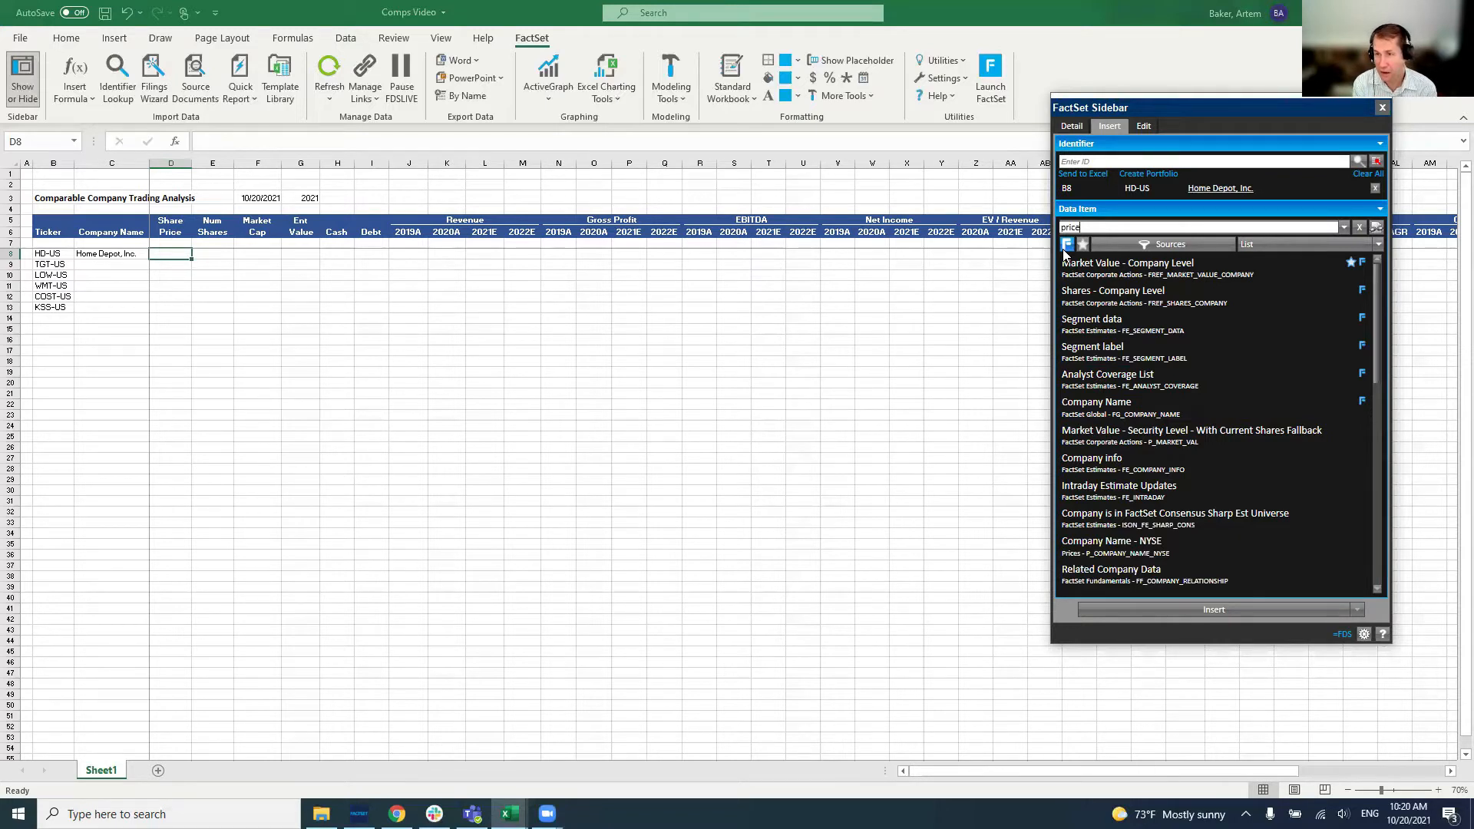
pyautogui.press('Return')
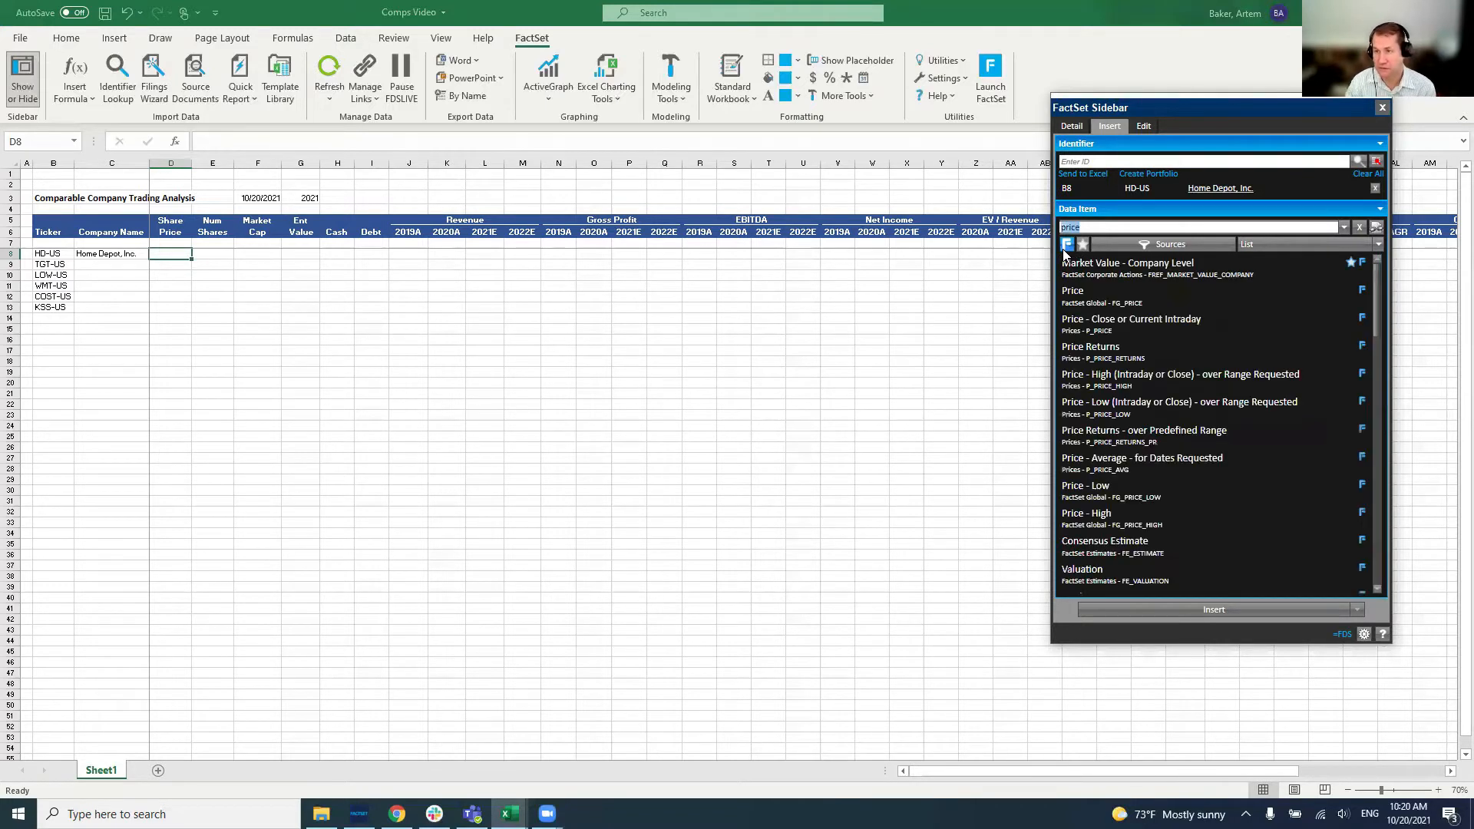
pyautogui.click(1168, 299)
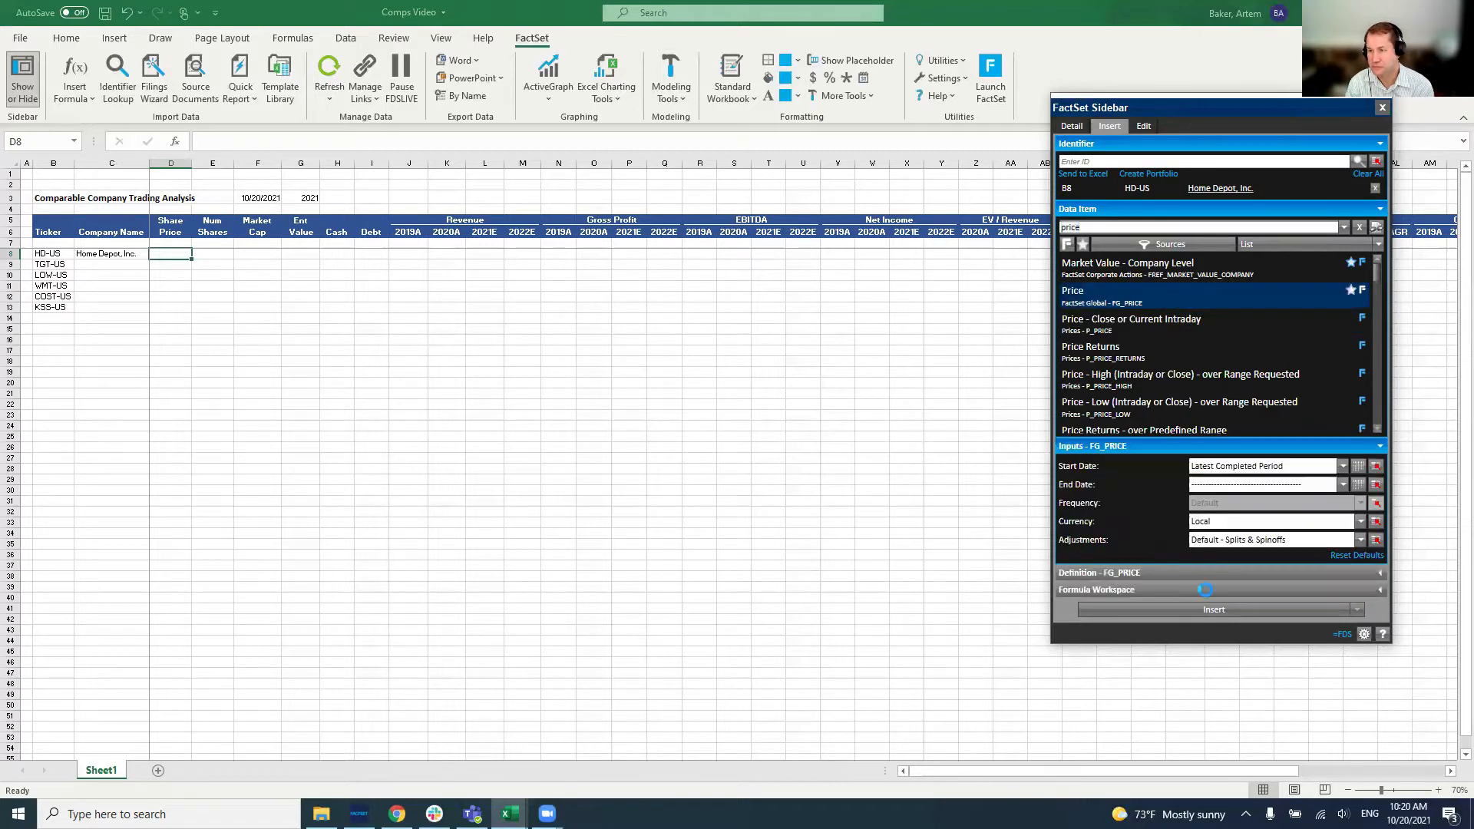
pyautogui.click(1207, 608)
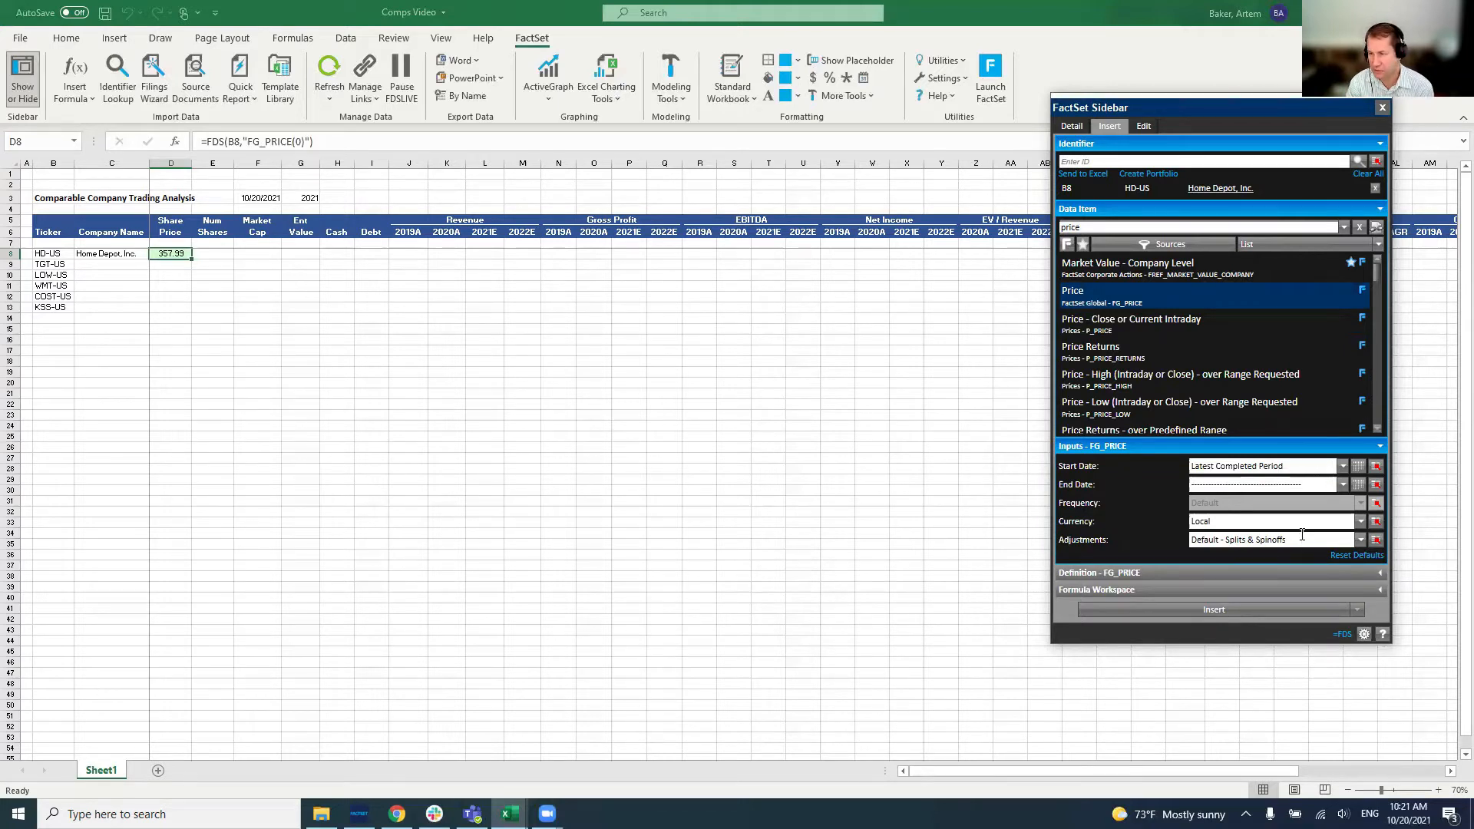
pyautogui.click(1226, 609)
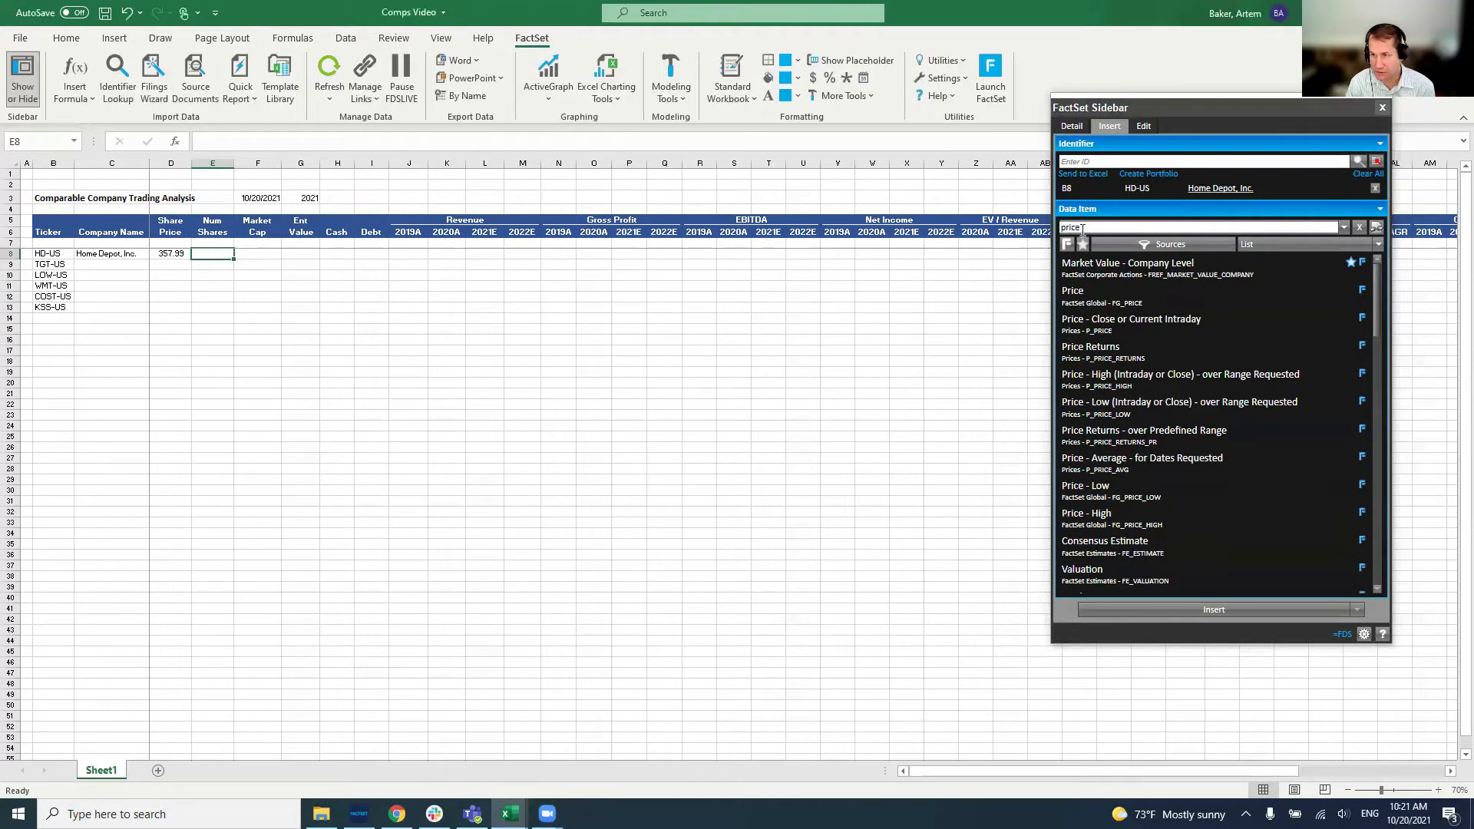
# Search the data items for "shares" to find a source for the Num Shares column.
pyautogui.moveTo(1083, 229); pyautogui.dragTo(1045, 228)
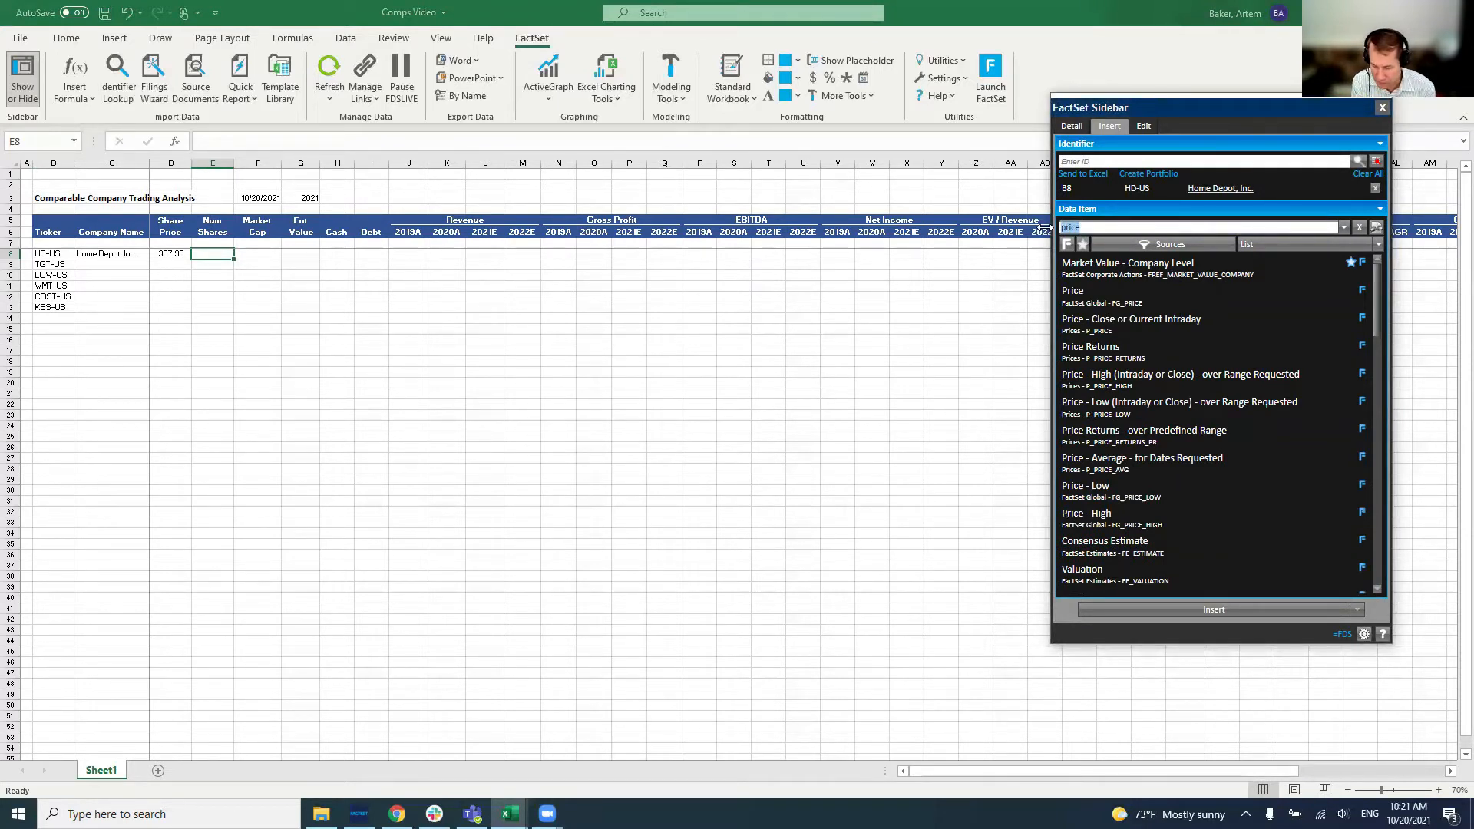
pyautogui.write('shares')
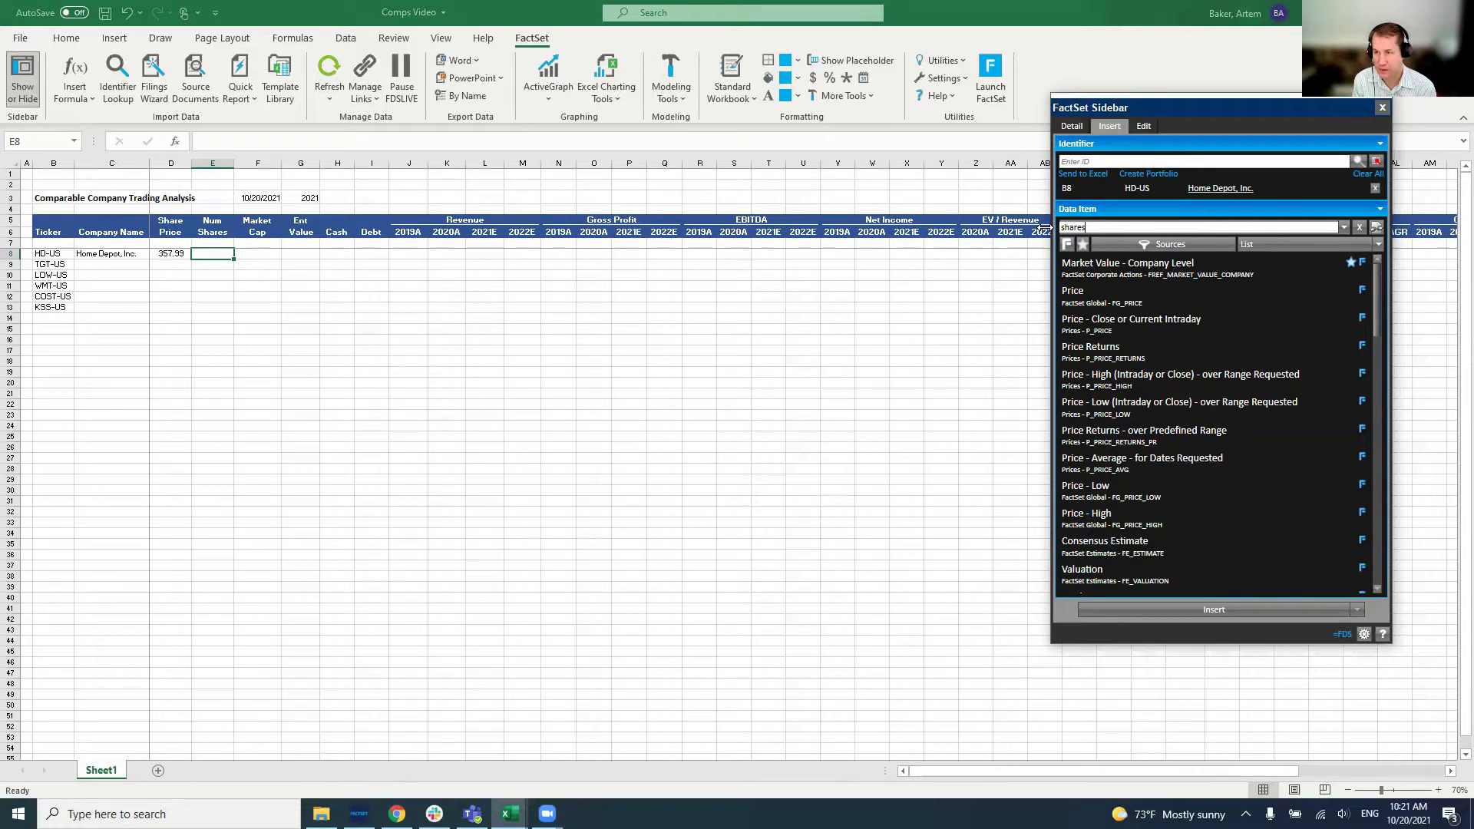
pyautogui.press('Return')
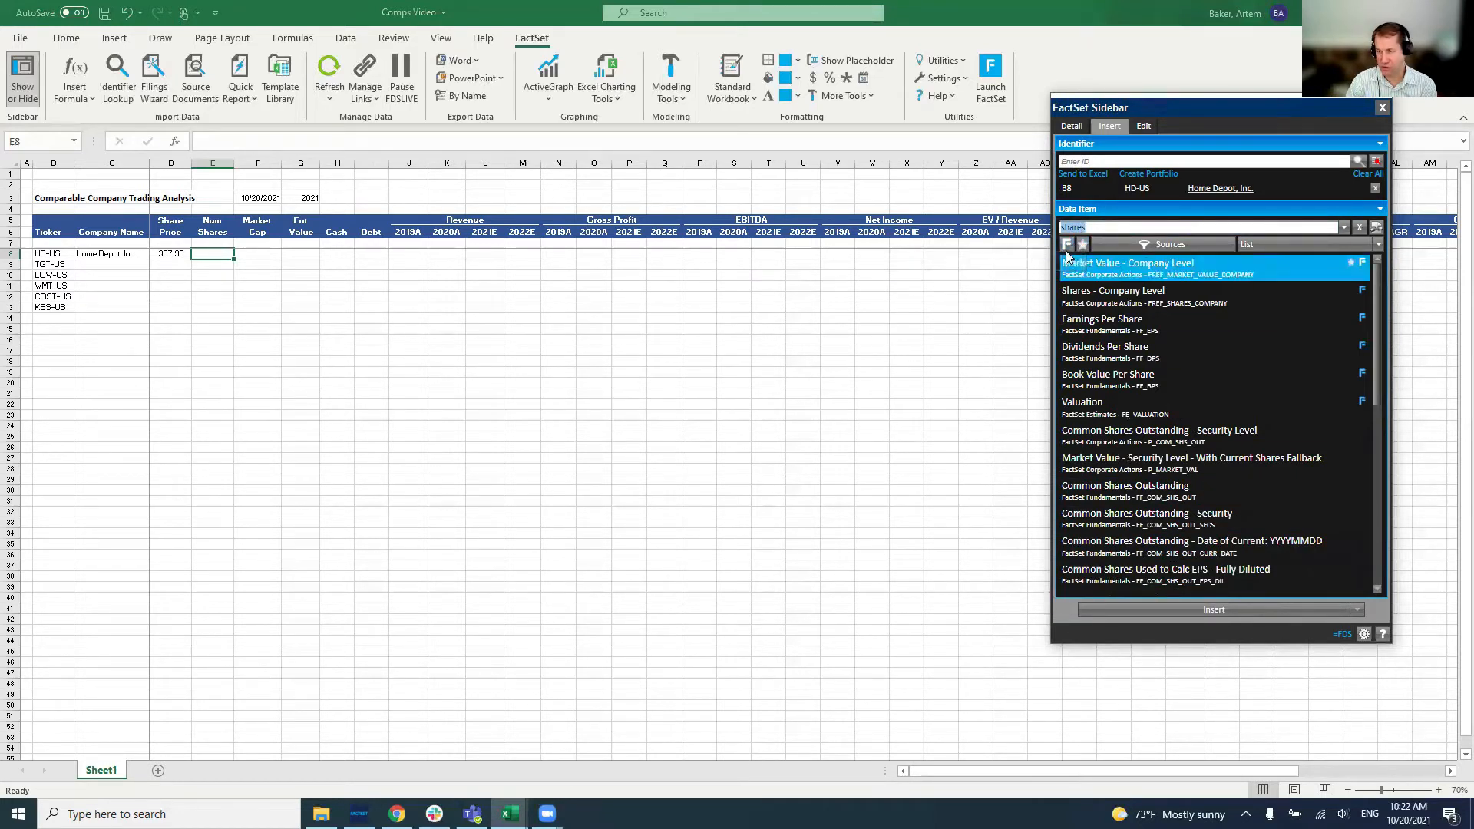
# Narrow the data item search to "fcs_shares" for the share count in E8.
pyautogui.click(1063, 227)
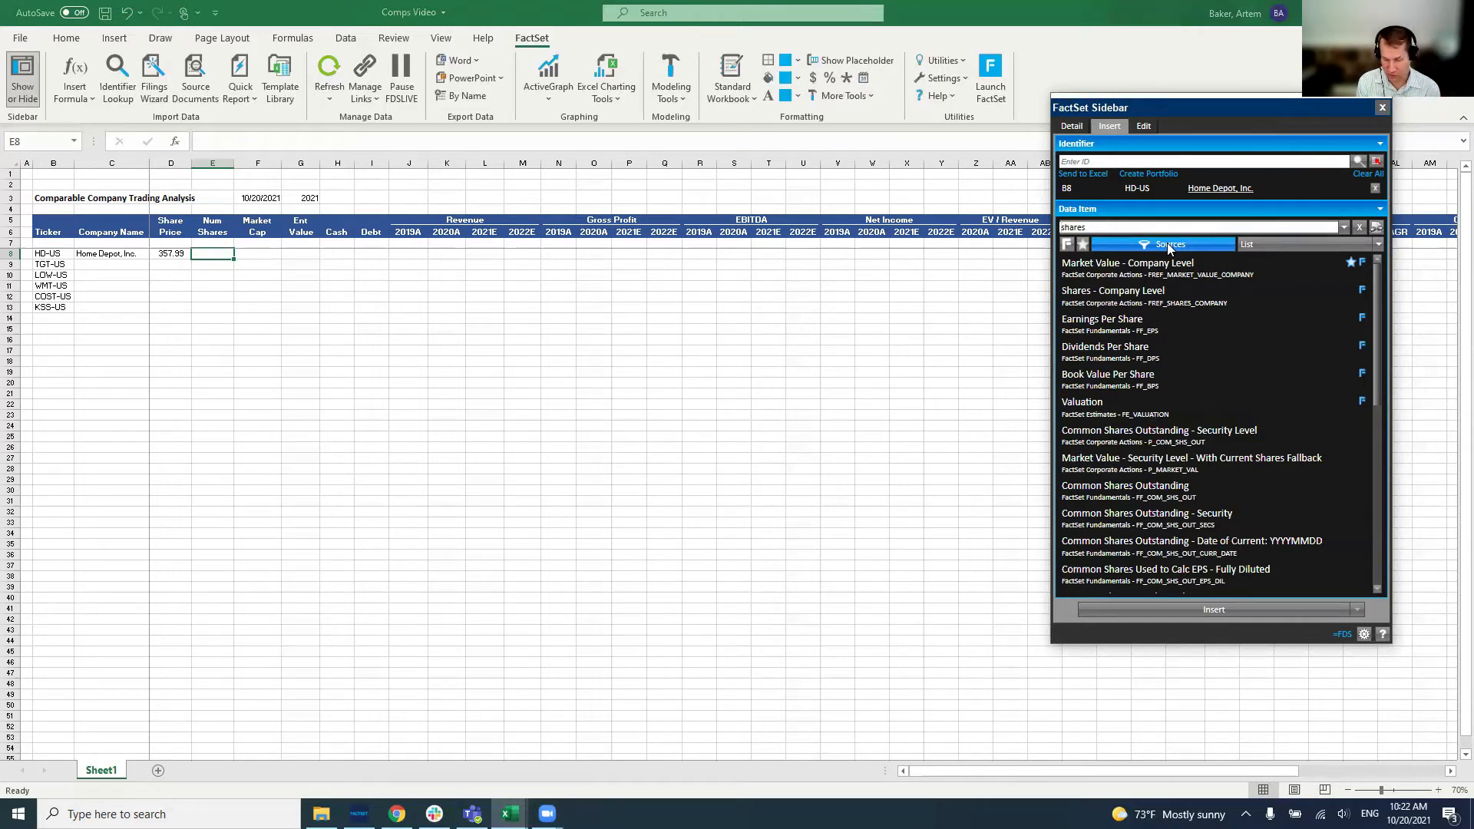
pyautogui.write('fcs')
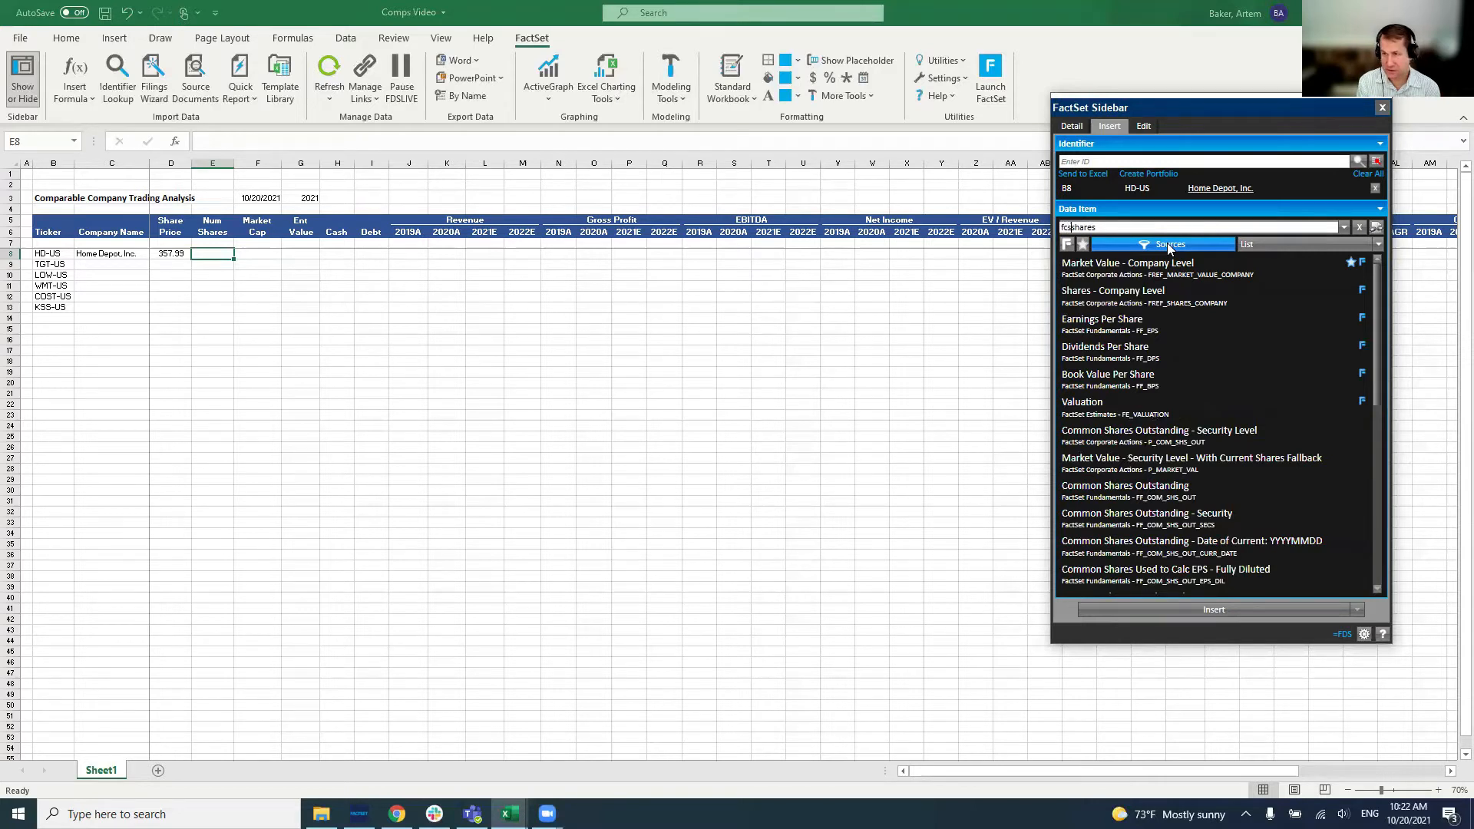
pyautogui.write('_')
pyautogui.press('Return')
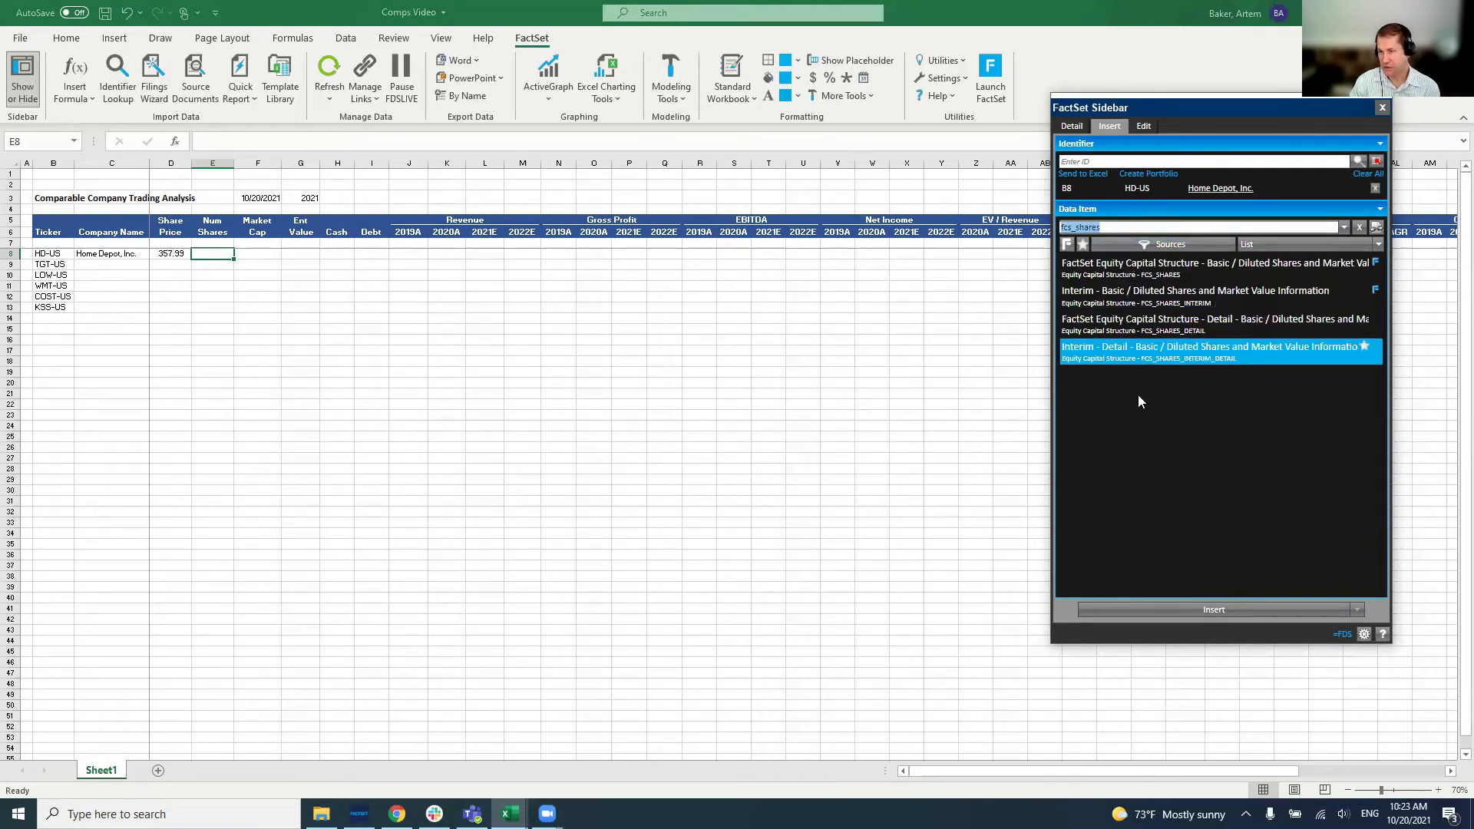
# Insert the FactSet Equity Capital Structure item (FCS_SHARES) into E8 with Total Shares, Annual basis, Latest Completed Period and units in Millions.
pyautogui.click(1200, 268)
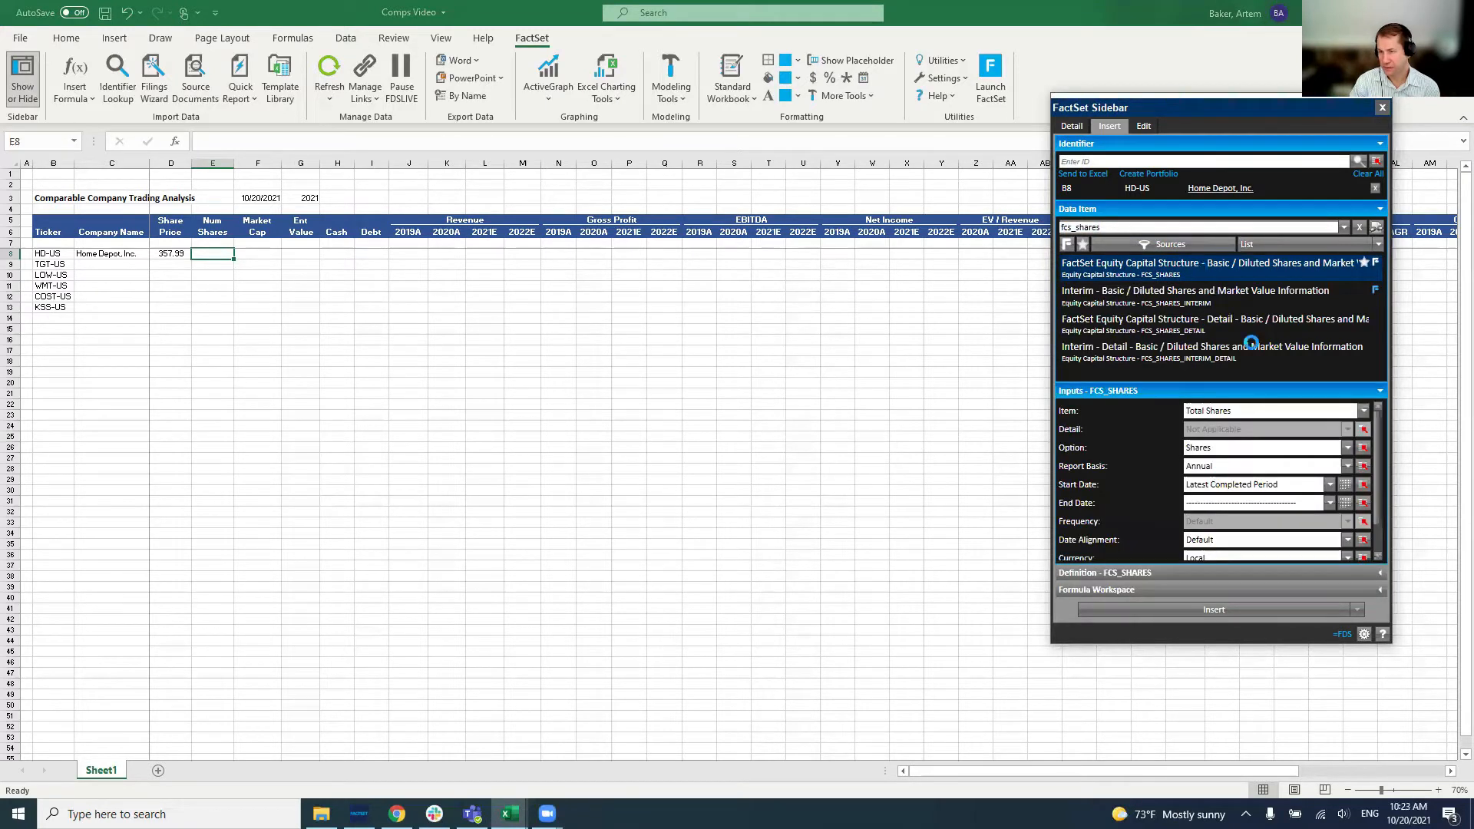
pyautogui.click(1366, 412)
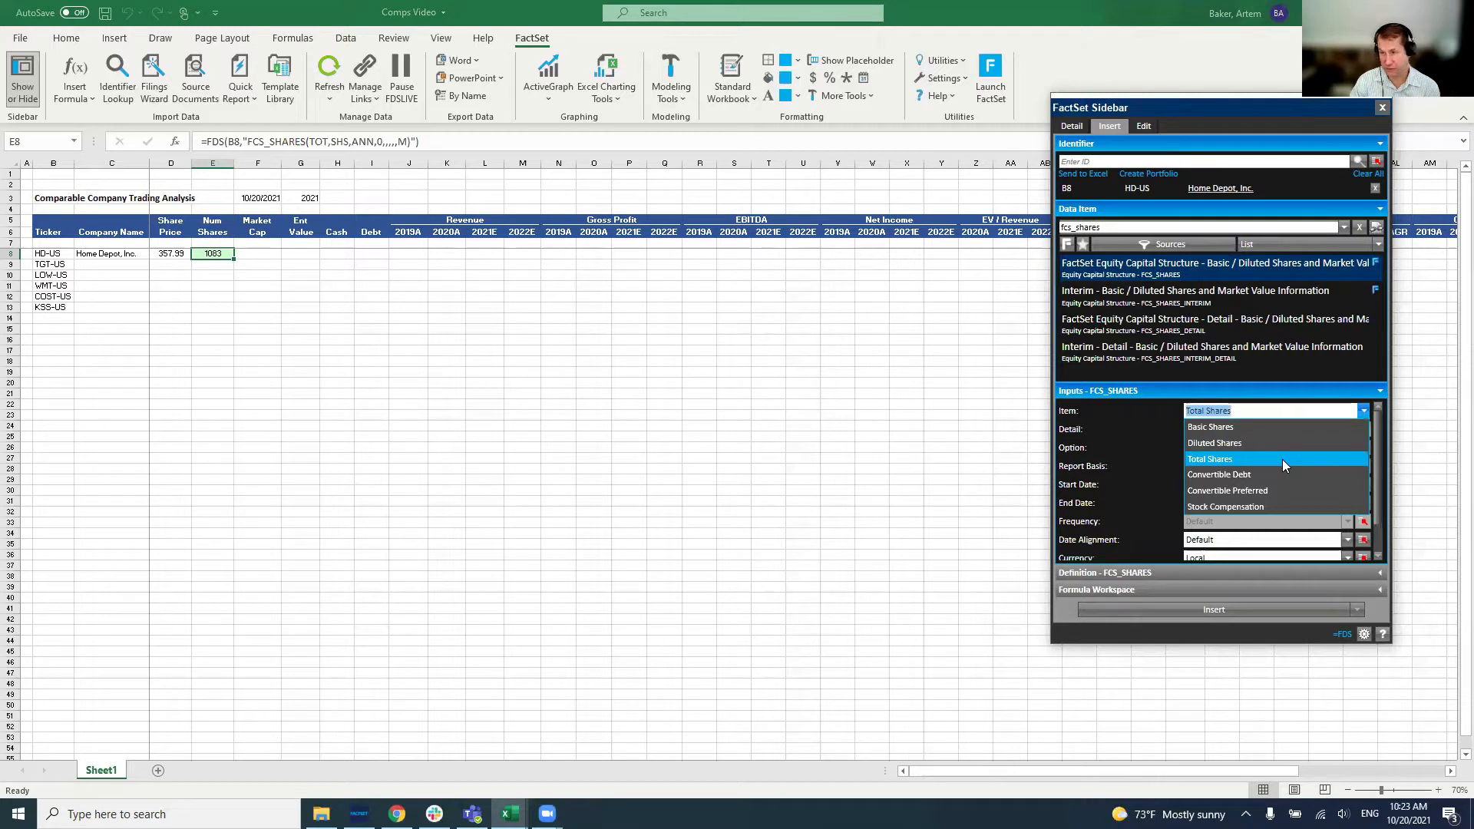
pyautogui.click(1282, 459)
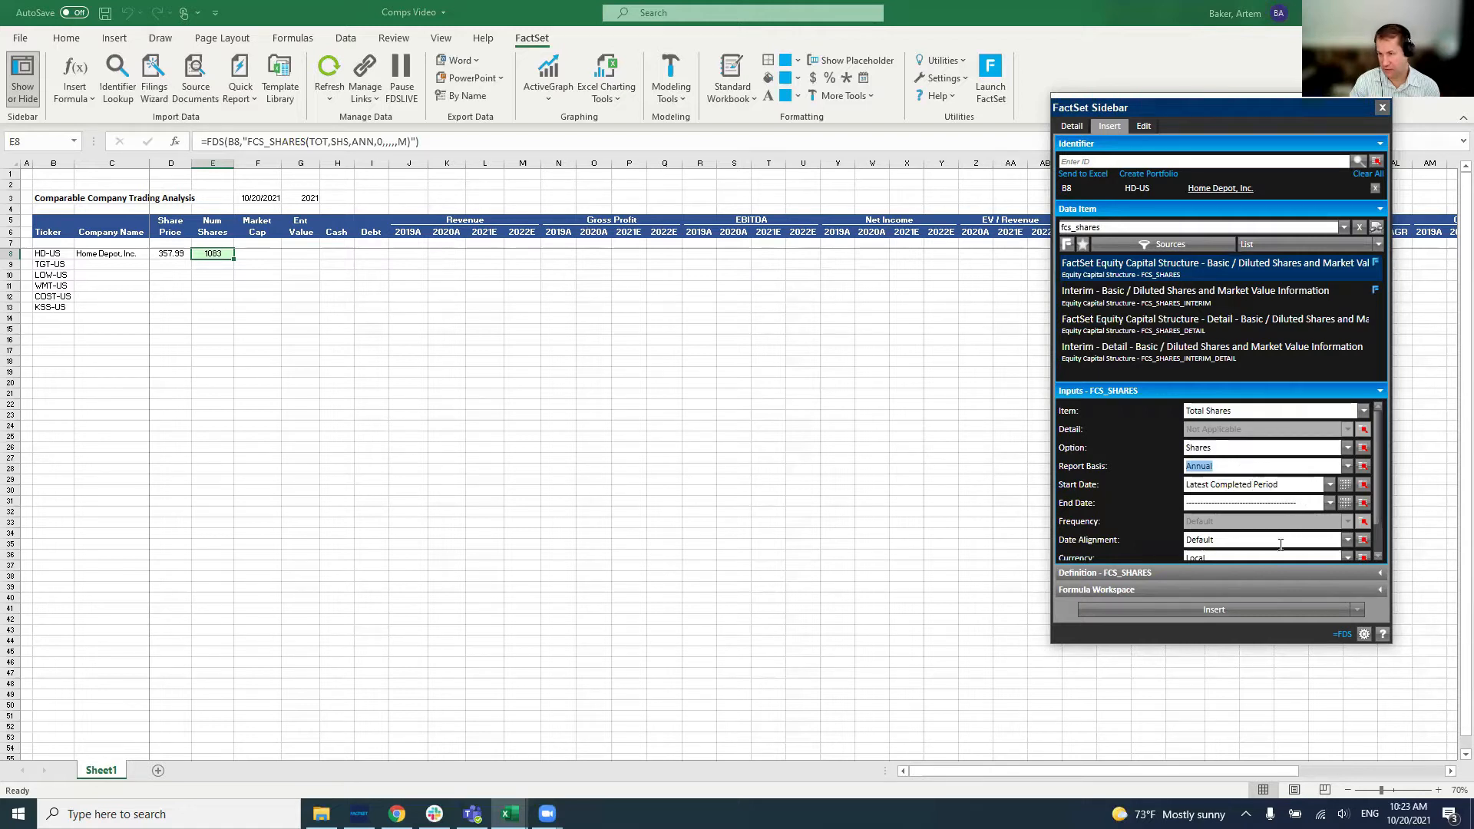
pyautogui.scroll(-1, 1259, 510)
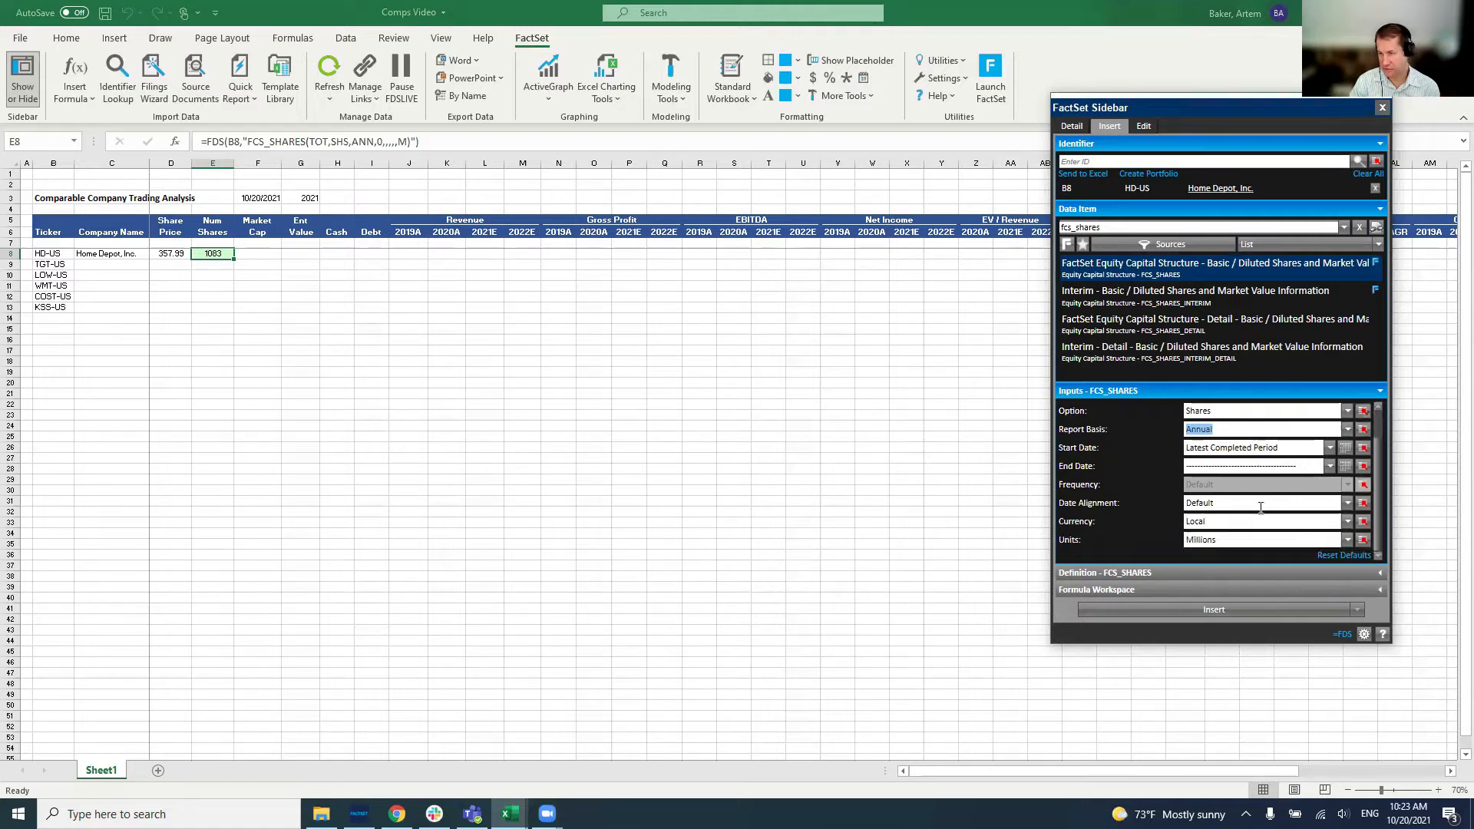
pyautogui.click(1193, 607)
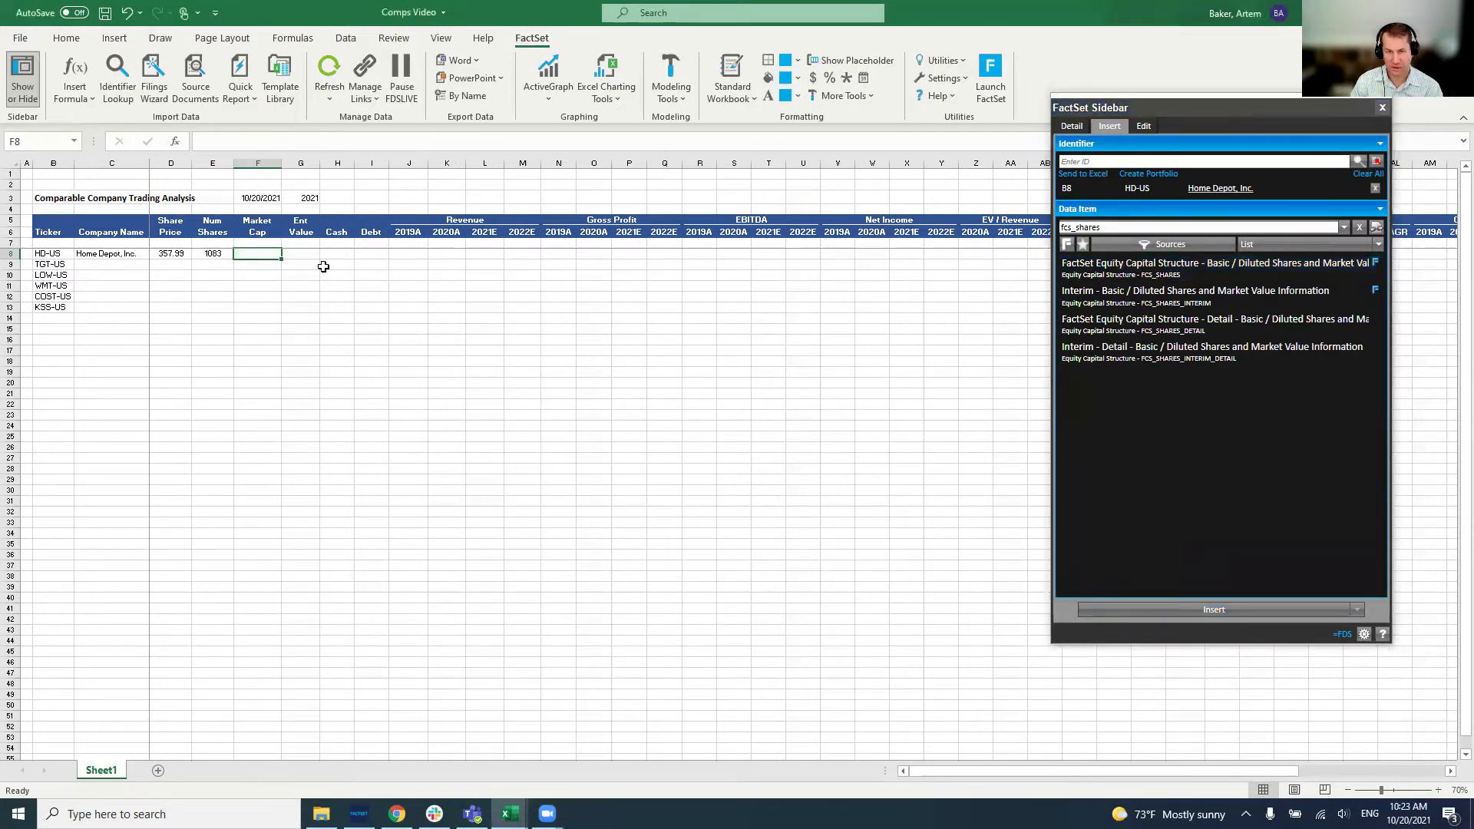
# Calculate the market cap in F8 as share price times number of shares with =D8*E8.
pyautogui.click(209, 253)
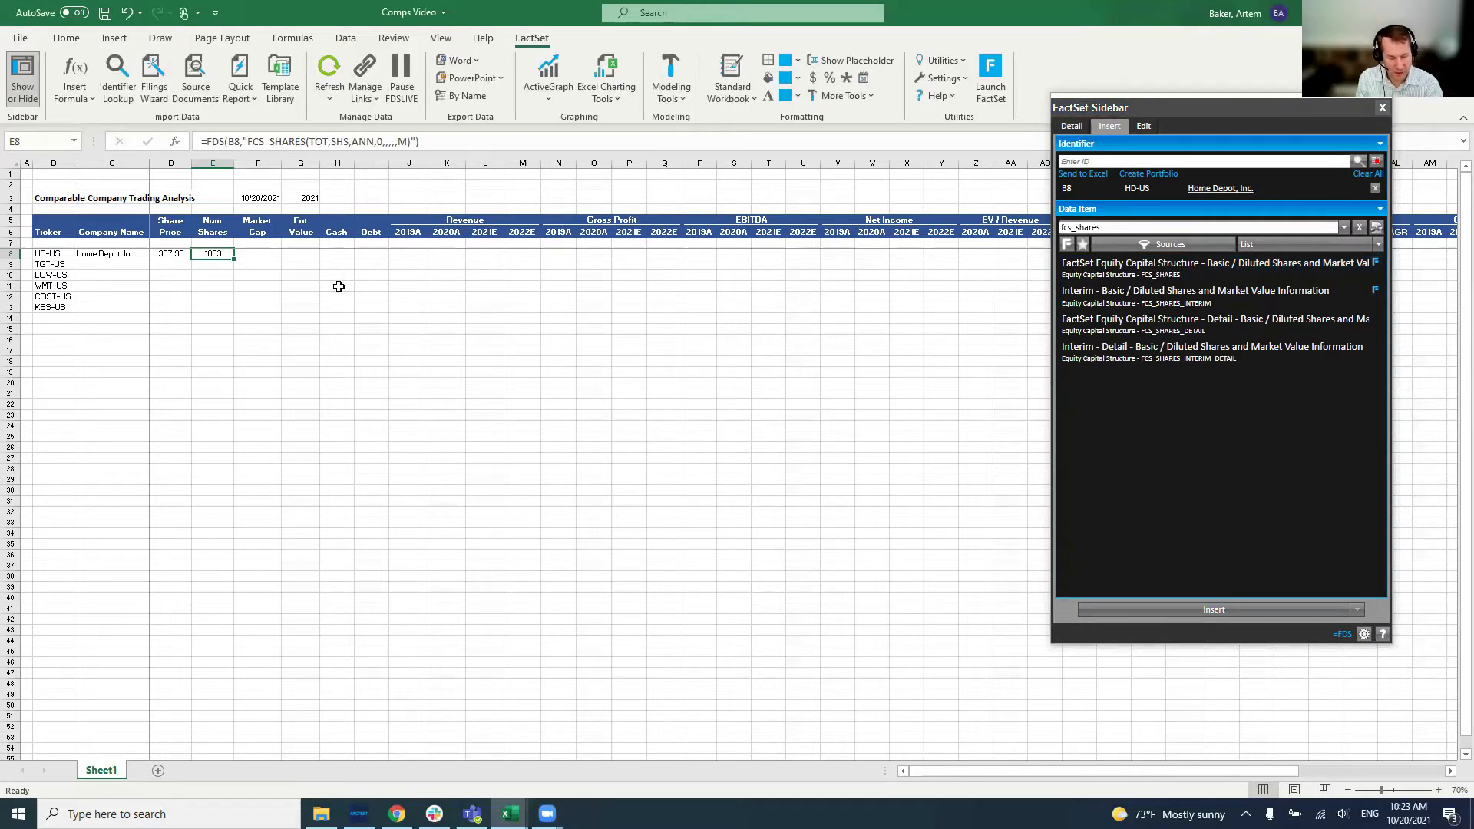
pyautogui.press('Right')
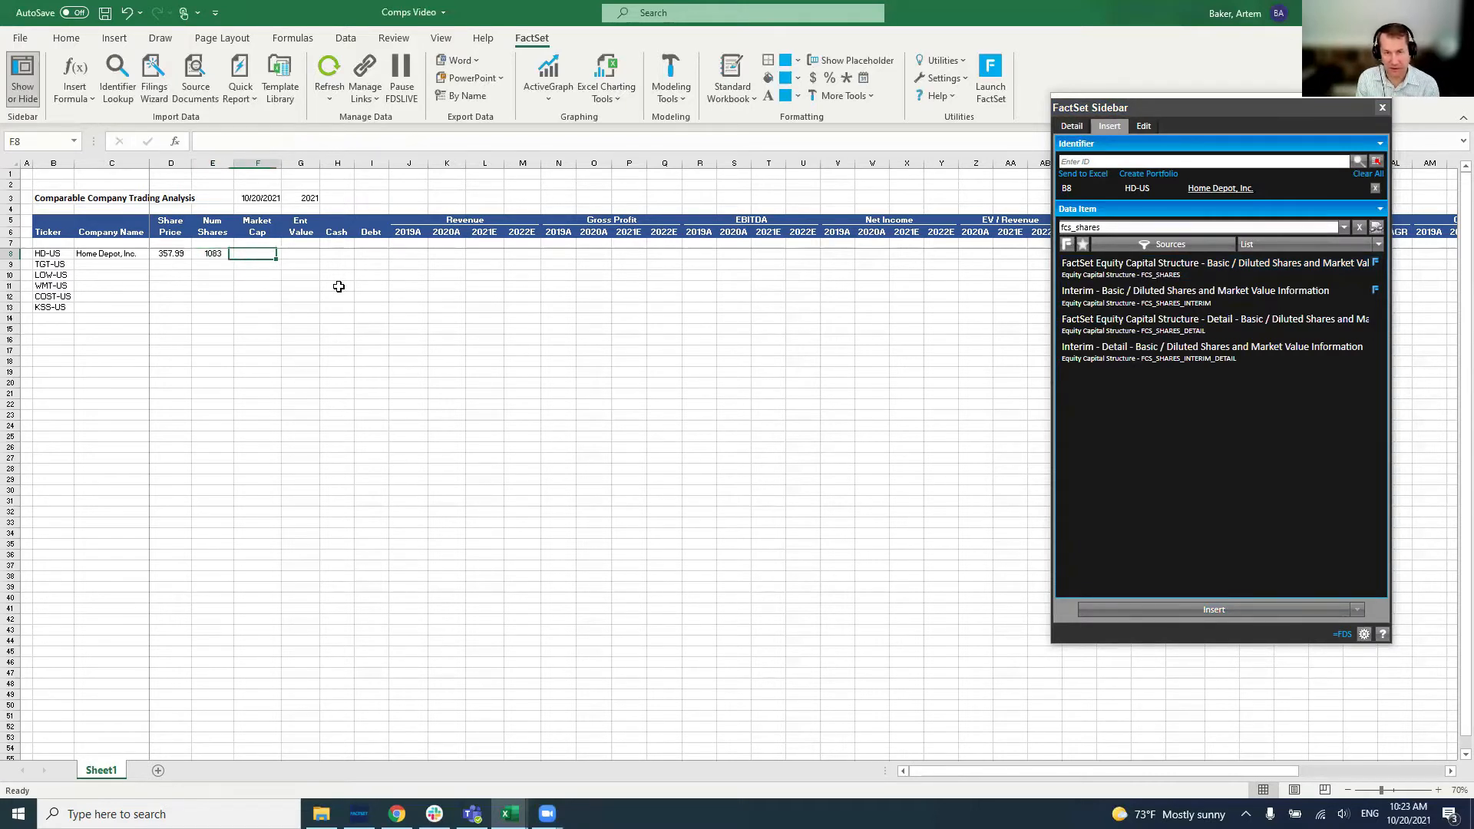
pyautogui.write('=')
pyautogui.press('Left')
pyautogui.press('Left')
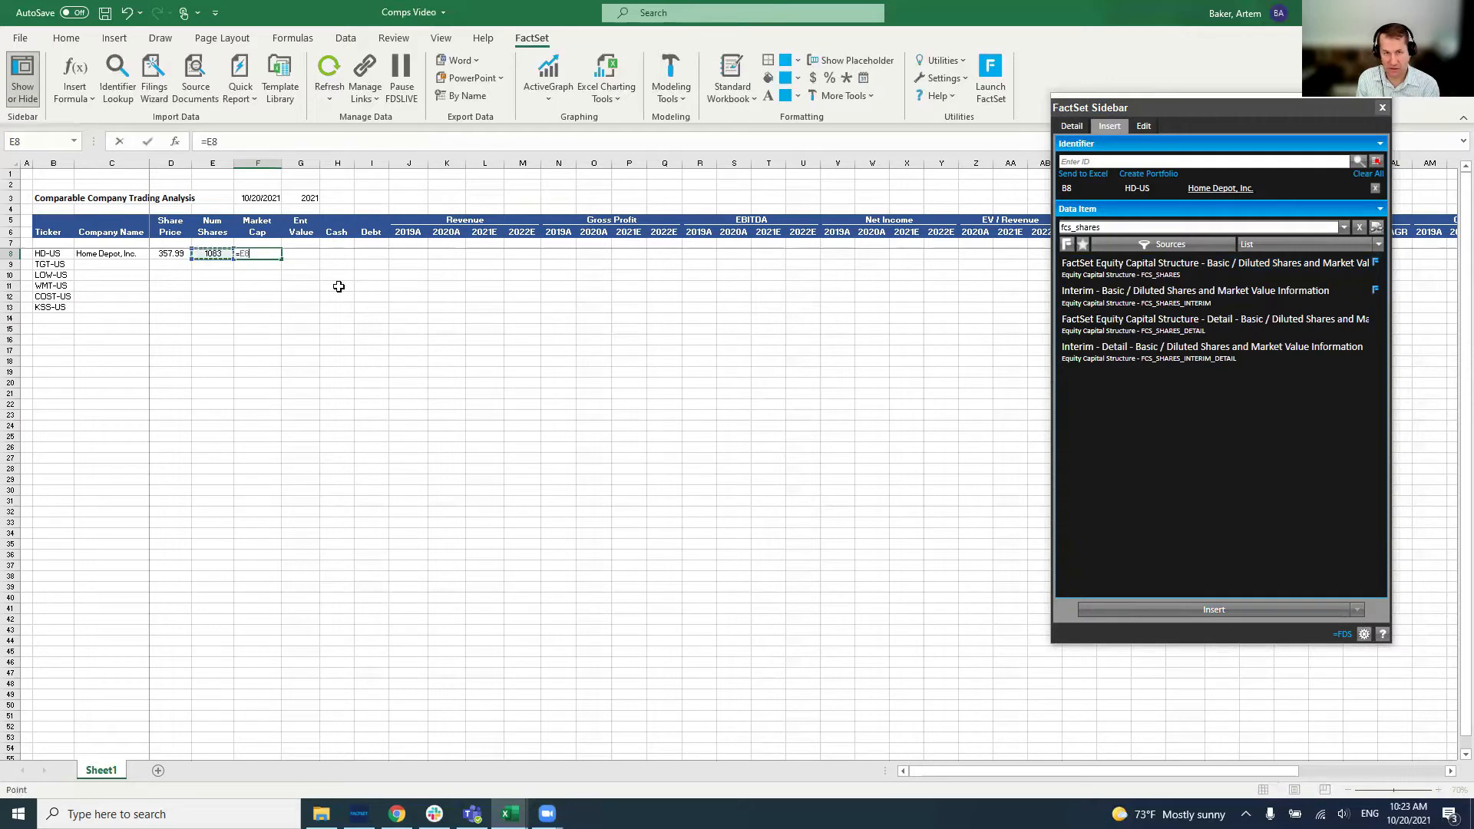
pyautogui.write('*')
pyautogui.press('Left')
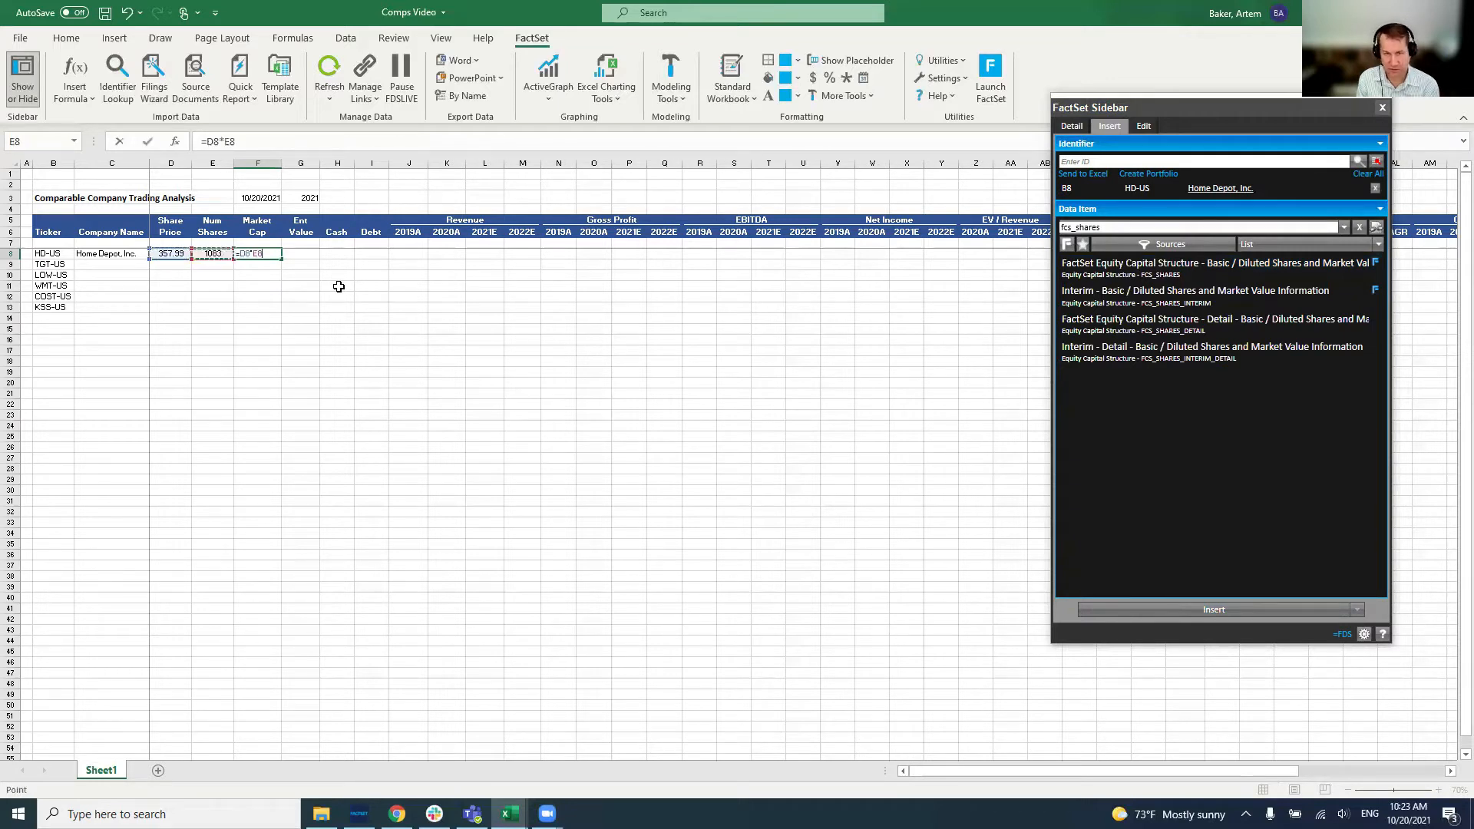
pyautogui.press('Return')
pyautogui.press('Up')
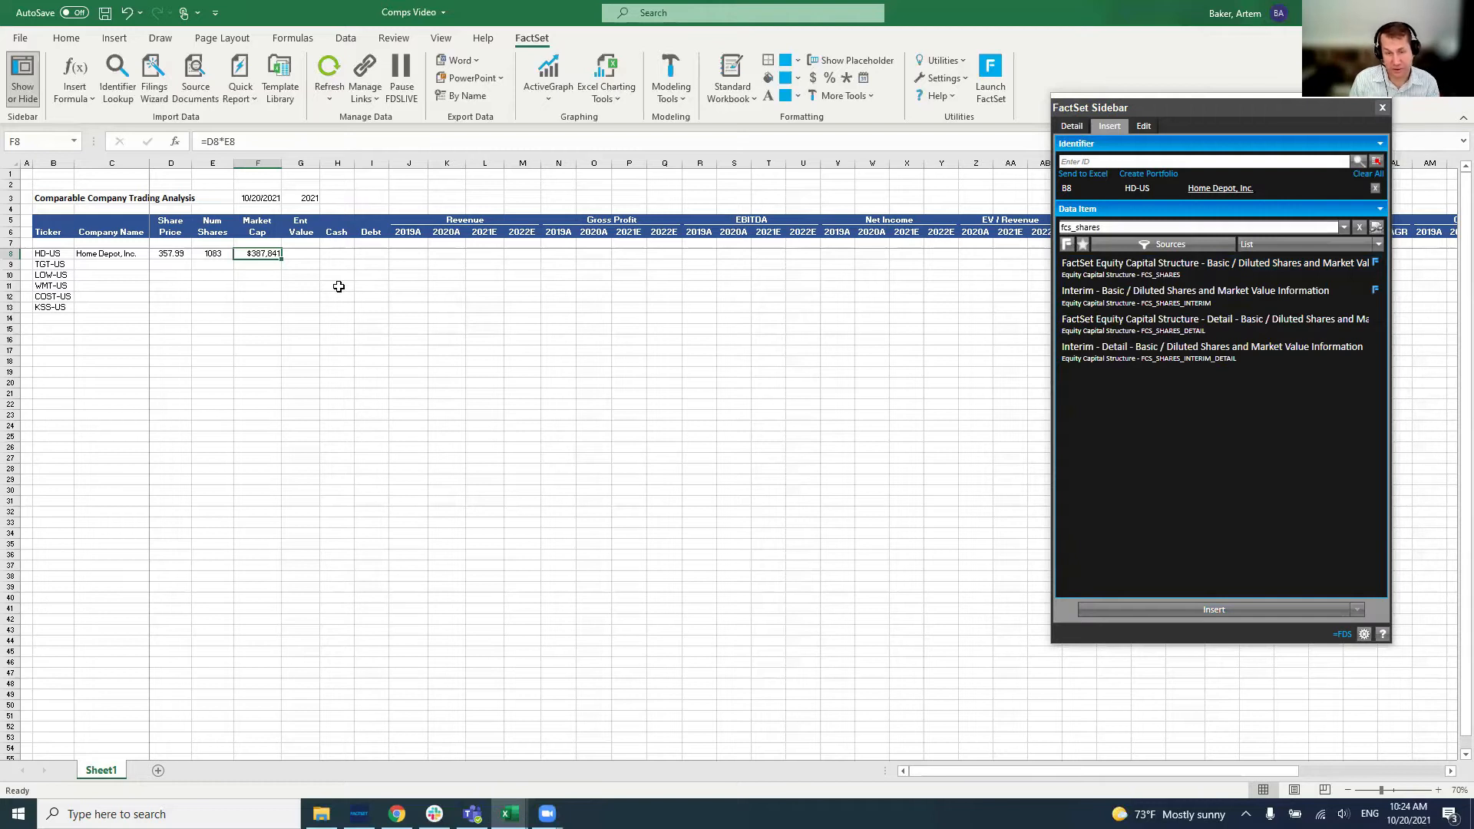
# Look over the Ent Value and Cash cells in row 8 and the Ent Value column heading.
pyautogui.press('Right')
pyautogui.press('Right')
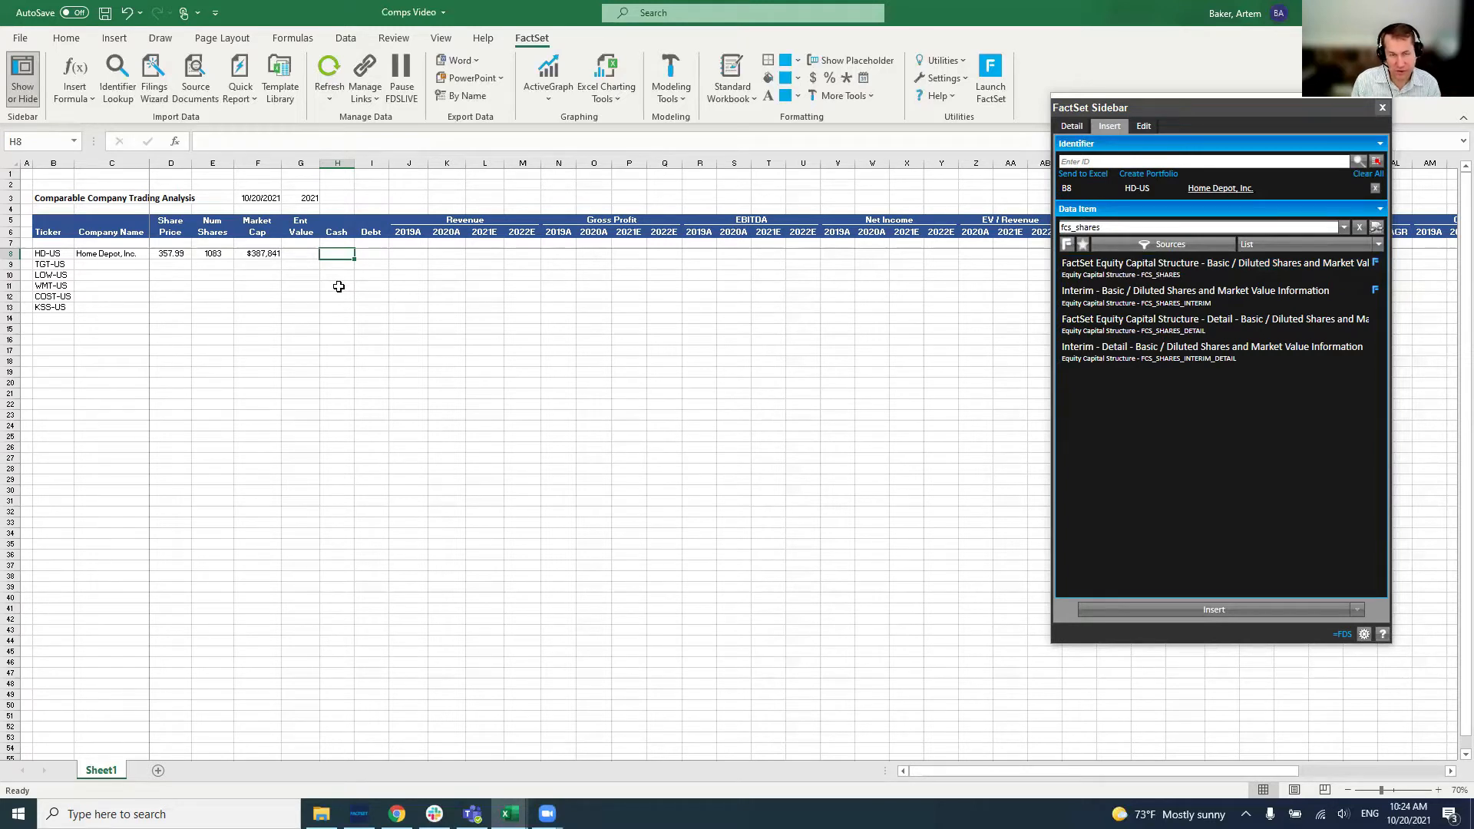
pyautogui.press('Left')
pyautogui.press('Up')
pyautogui.press('Up')
pyautogui.press('Up')
pyautogui.press('Down')
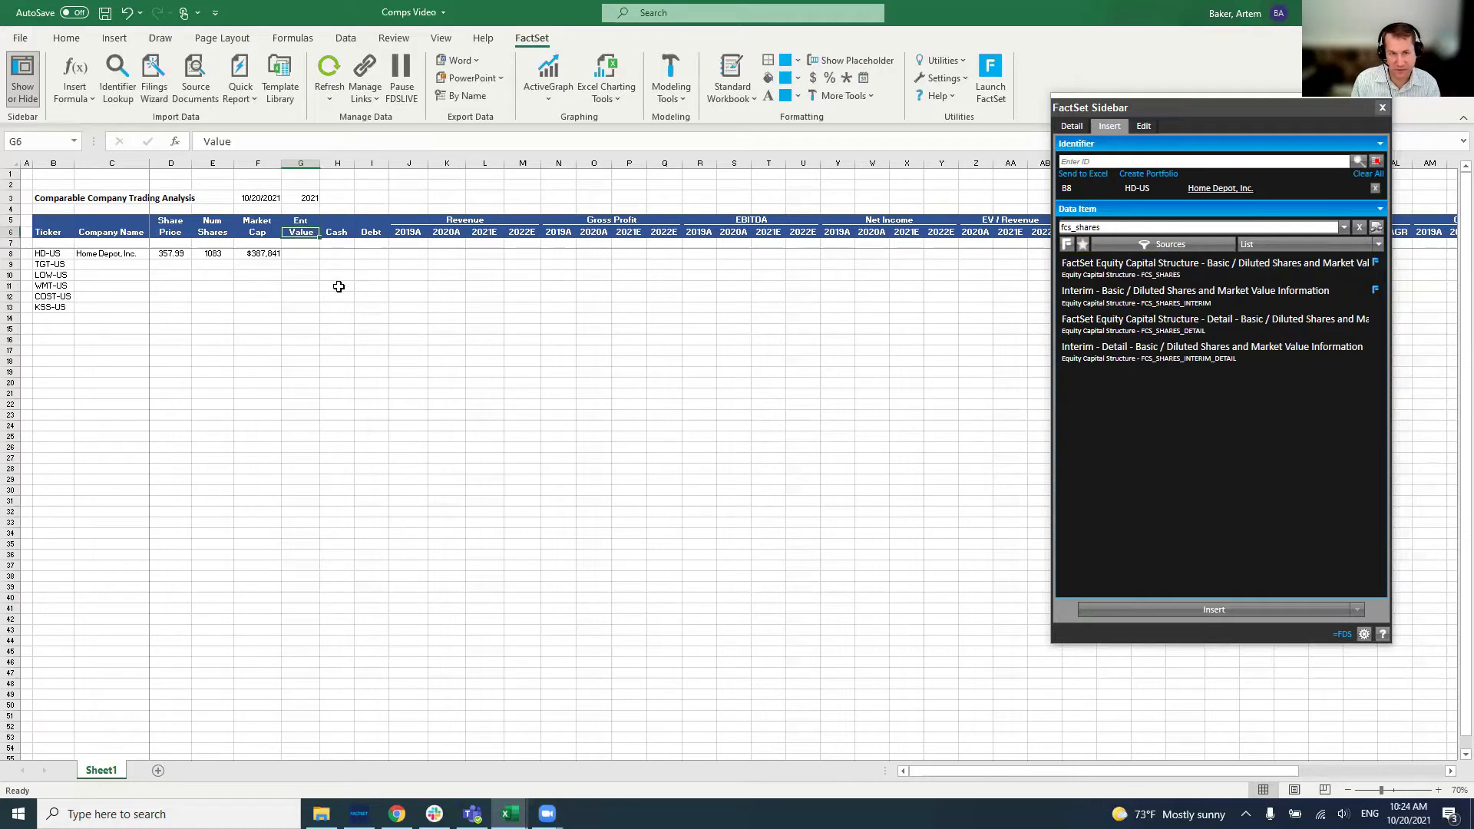
# Insert Cash & Short Term Investments (FF_CASH_ST) for the B8 ticker into Cash cell H8, using Quarterly basis and Latest Completed Period.
pyautogui.press('Right')
pyautogui.press('Down')
pyautogui.press('Down')
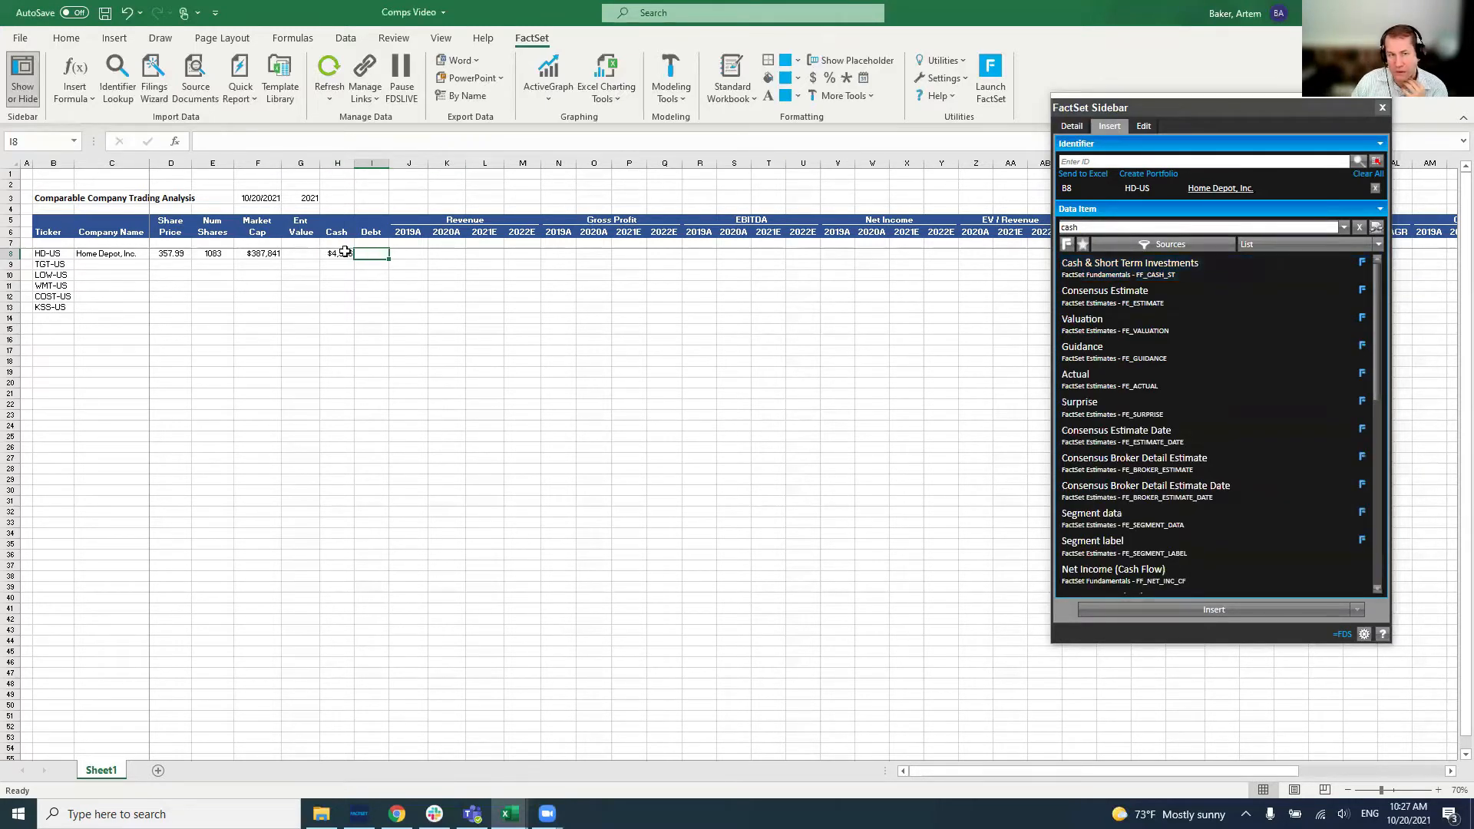
pyautogui.click(344, 251)
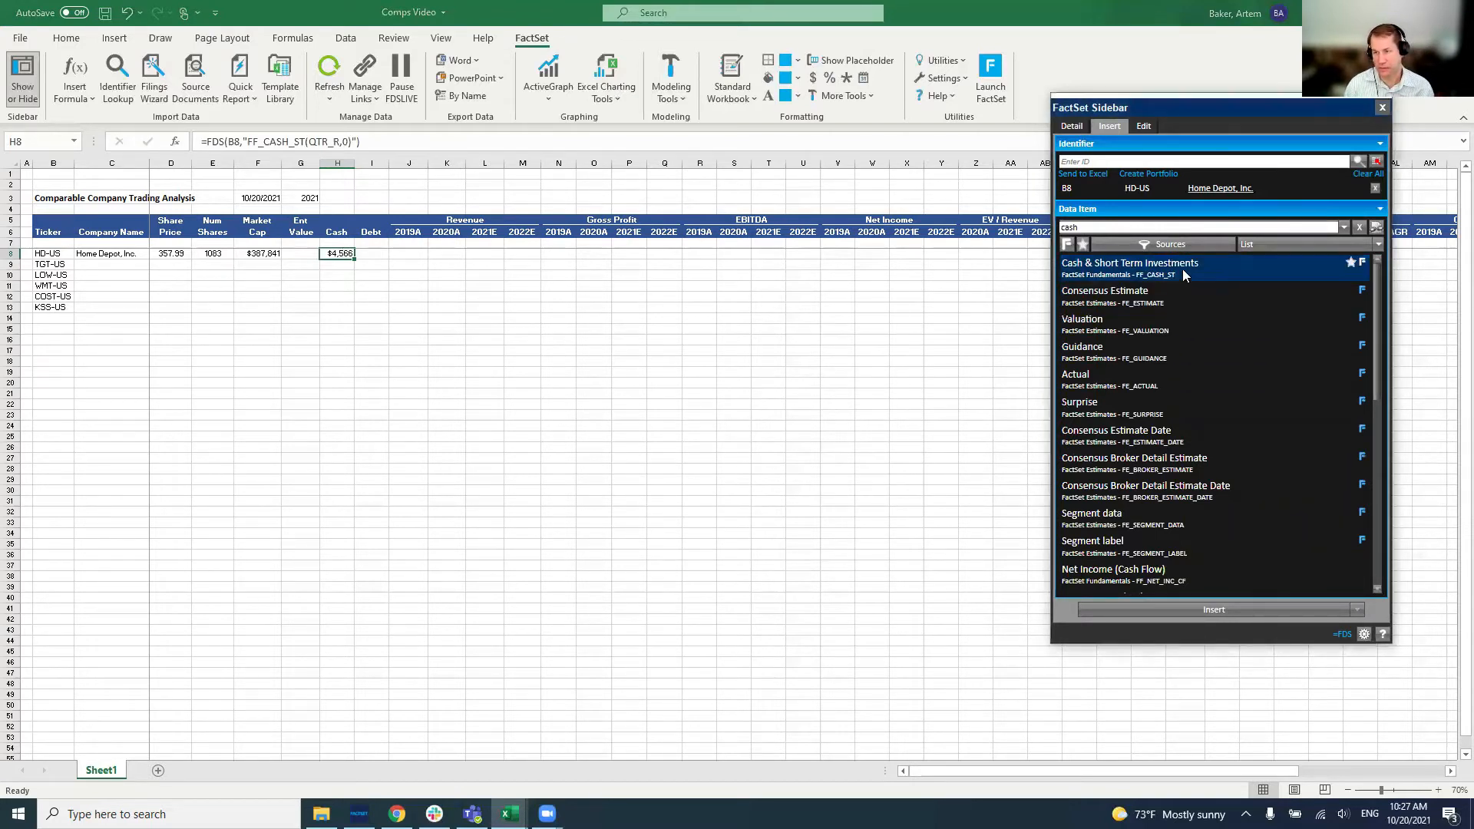
pyautogui.click(1131, 278)
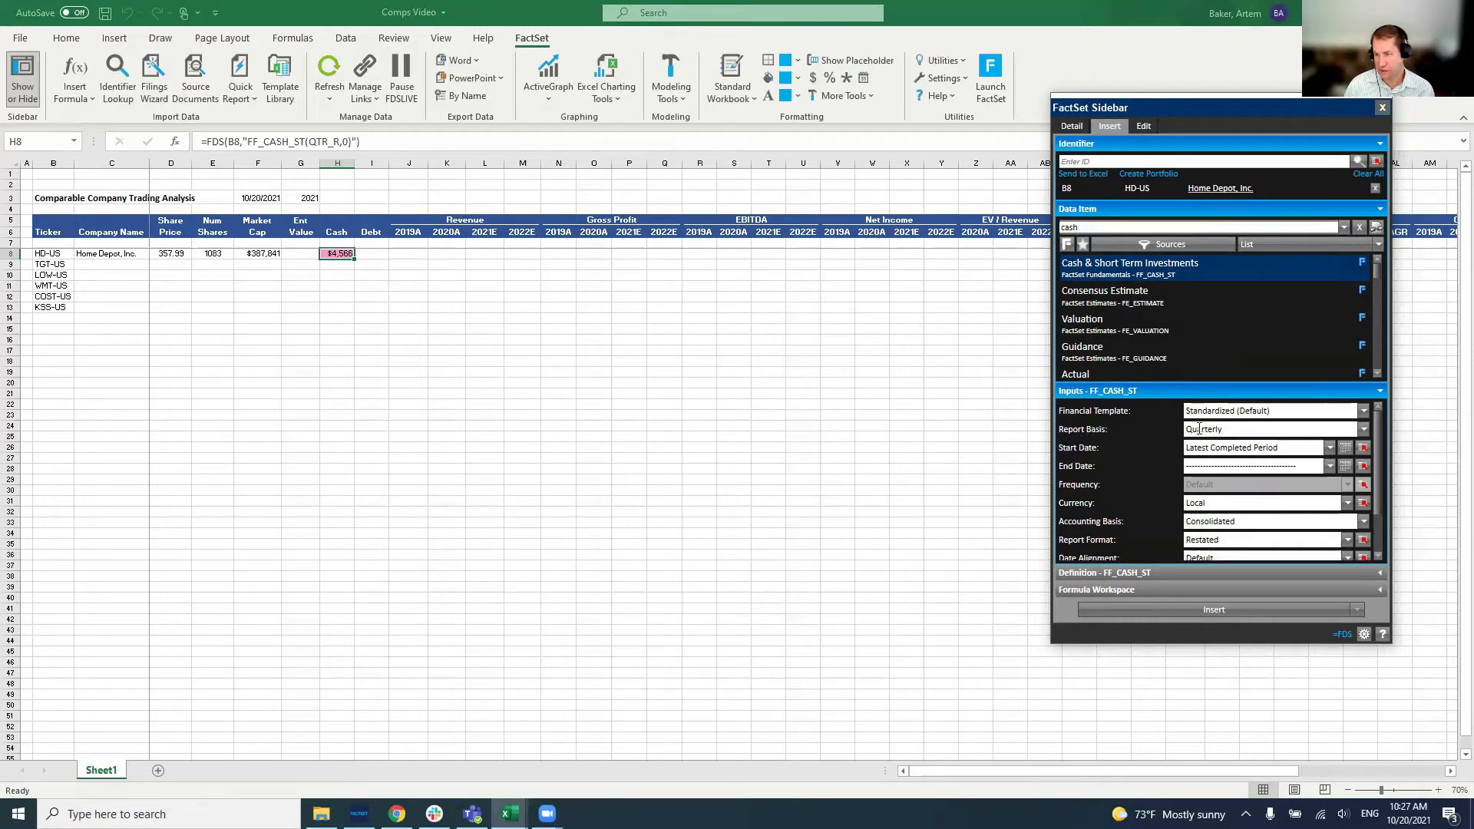
pyautogui.click(1368, 428)
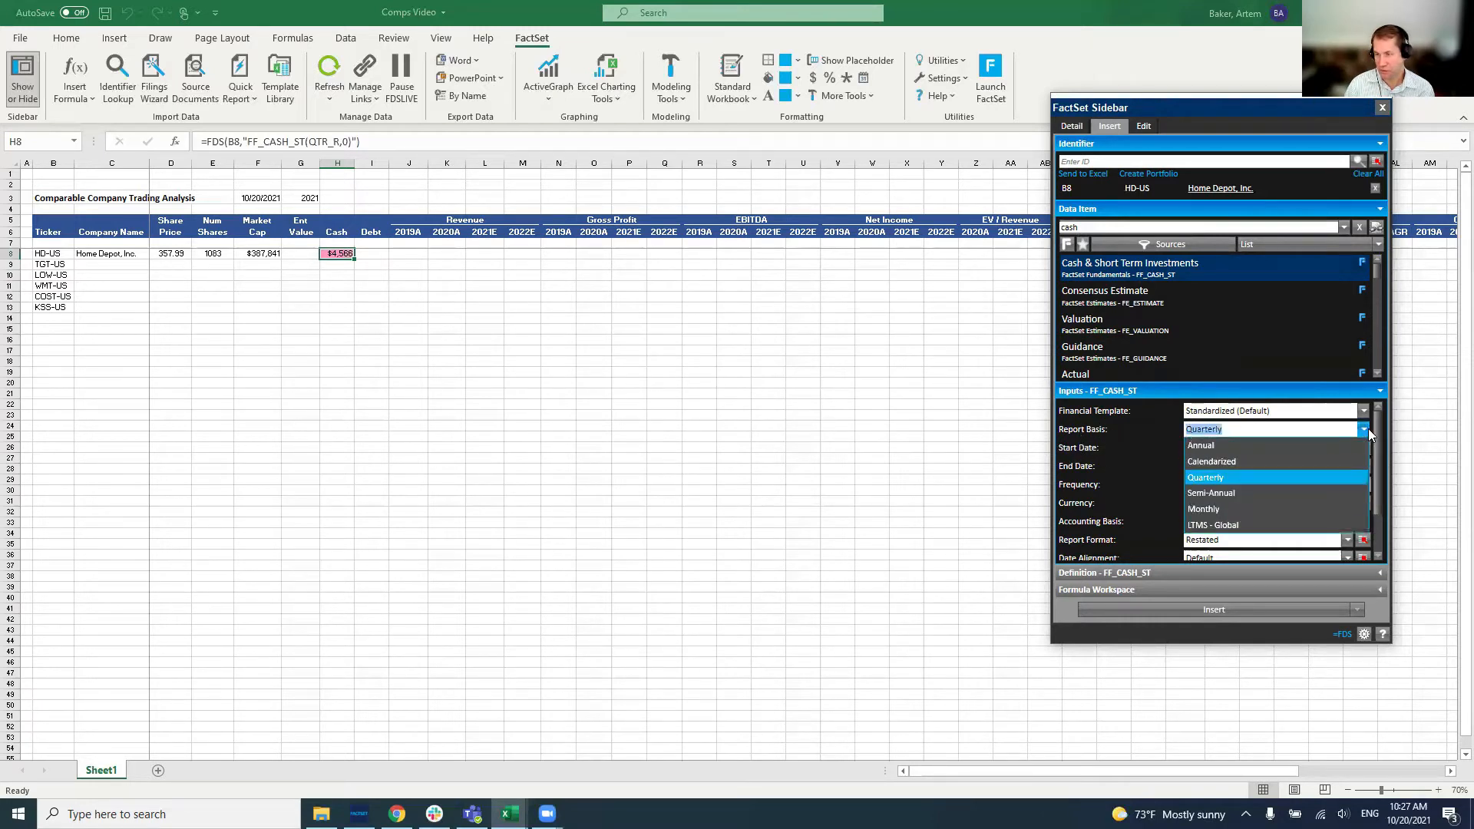
pyautogui.click(1259, 476)
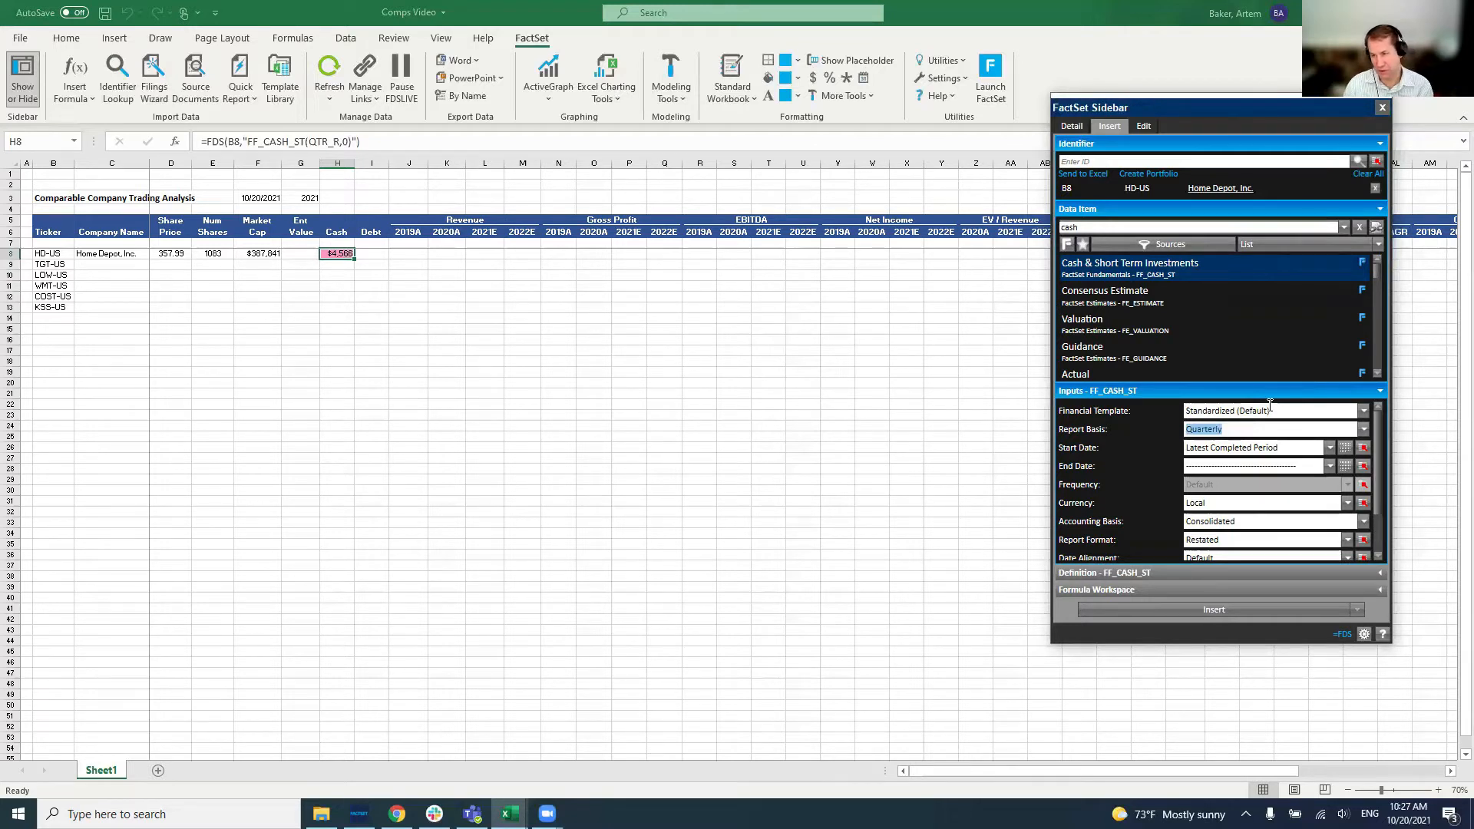
pyautogui.click(1253, 610)
pyautogui.click(704, 430)
# Search the data items for "debt" and insert Total Debt (FF_DEBT) into I8 with Quarterly basis and Latest Completed Period.
pyautogui.click(376, 256)
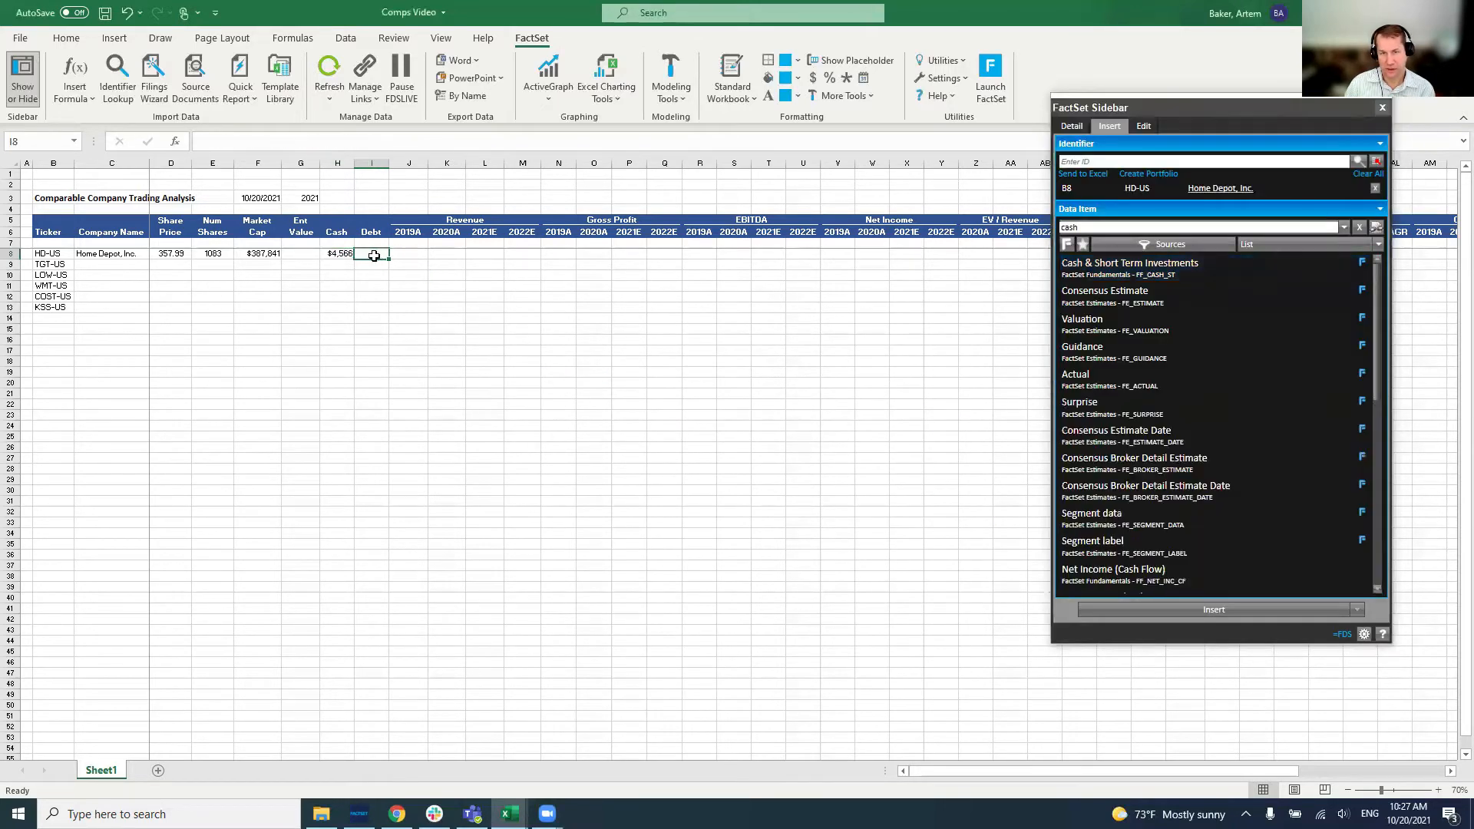
pyautogui.doubleClick(1088, 227)
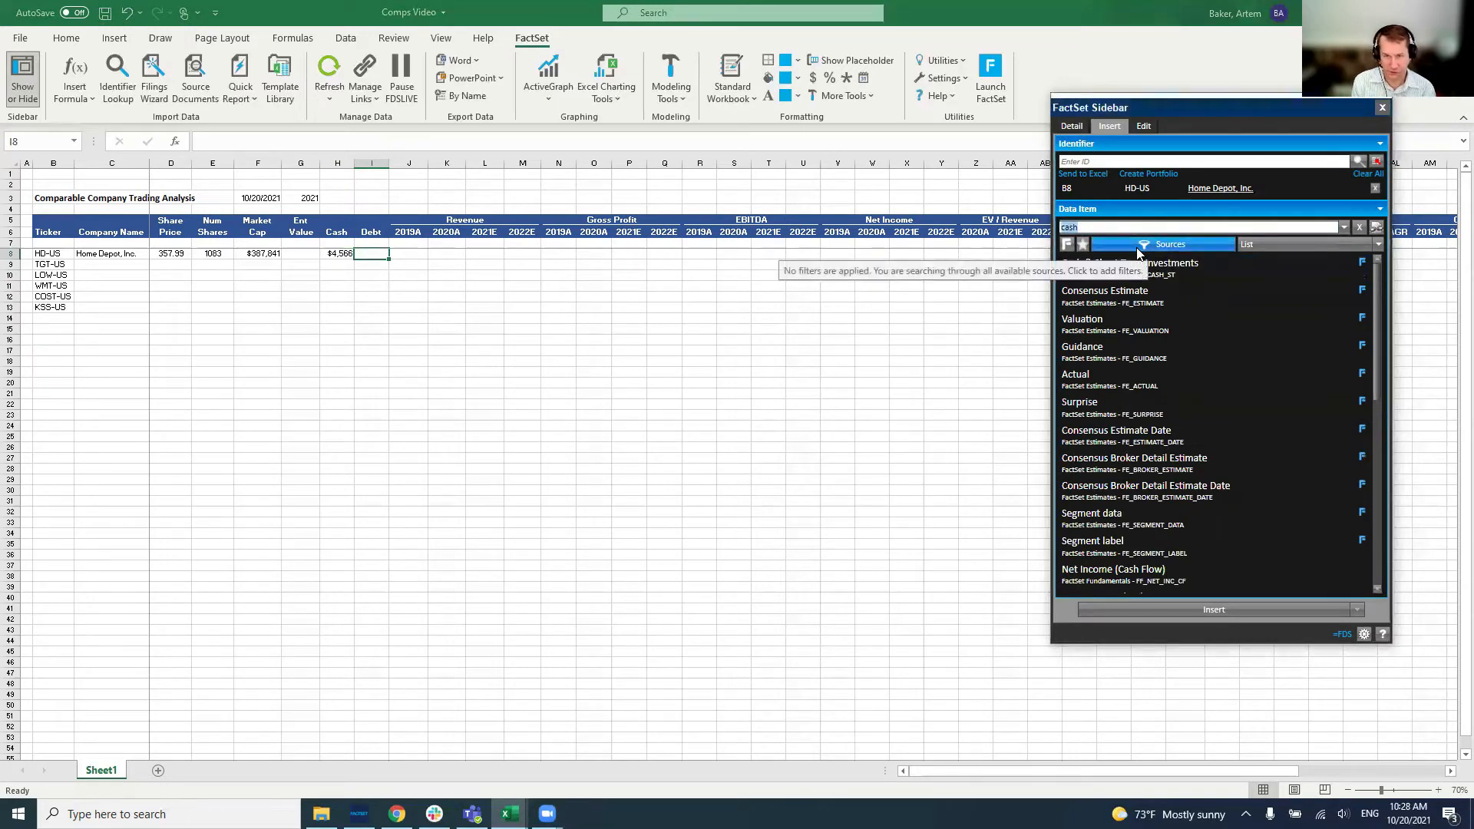
pyautogui.write('debt')
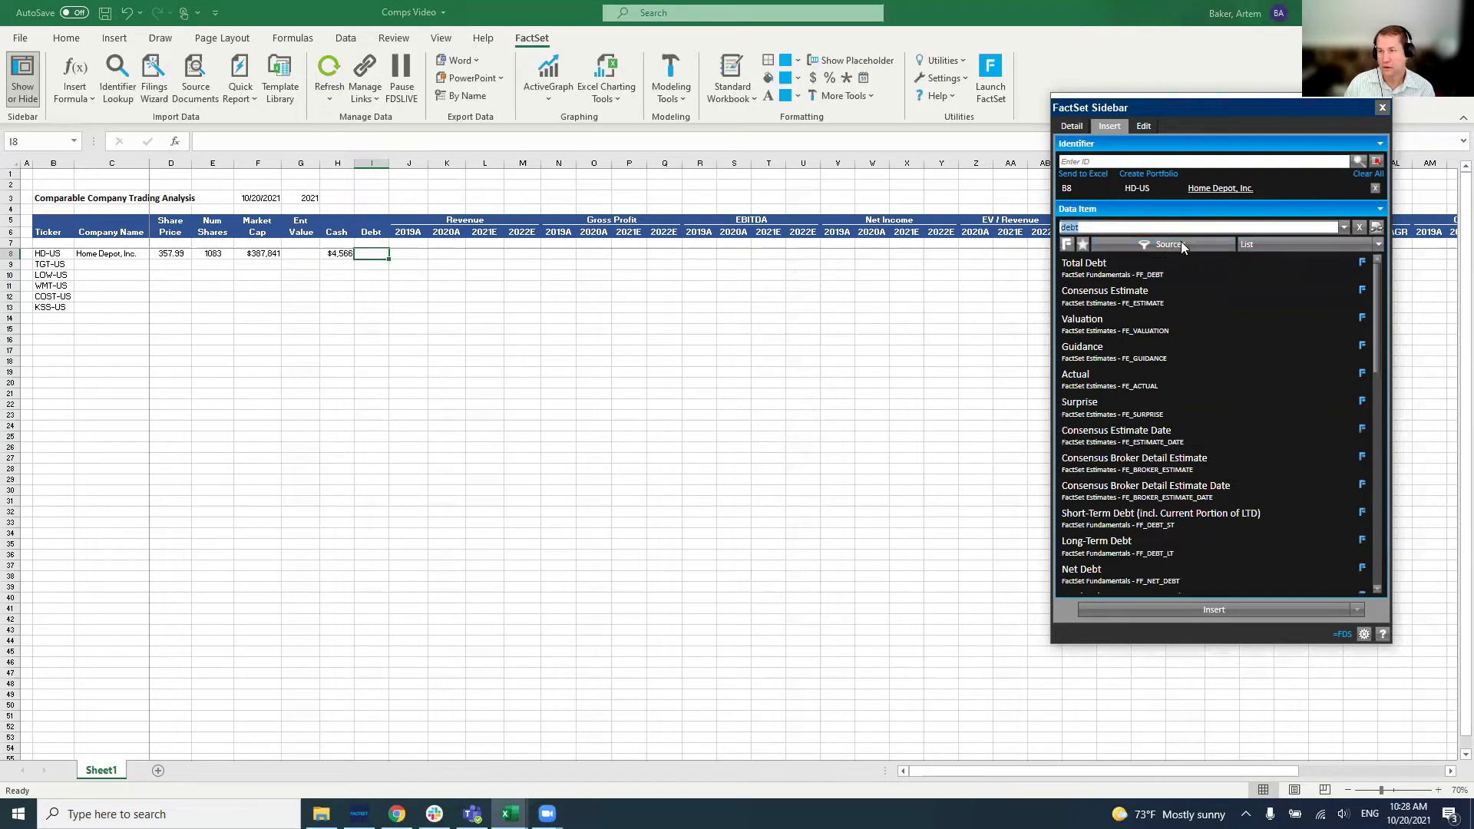
pyautogui.click(1089, 277)
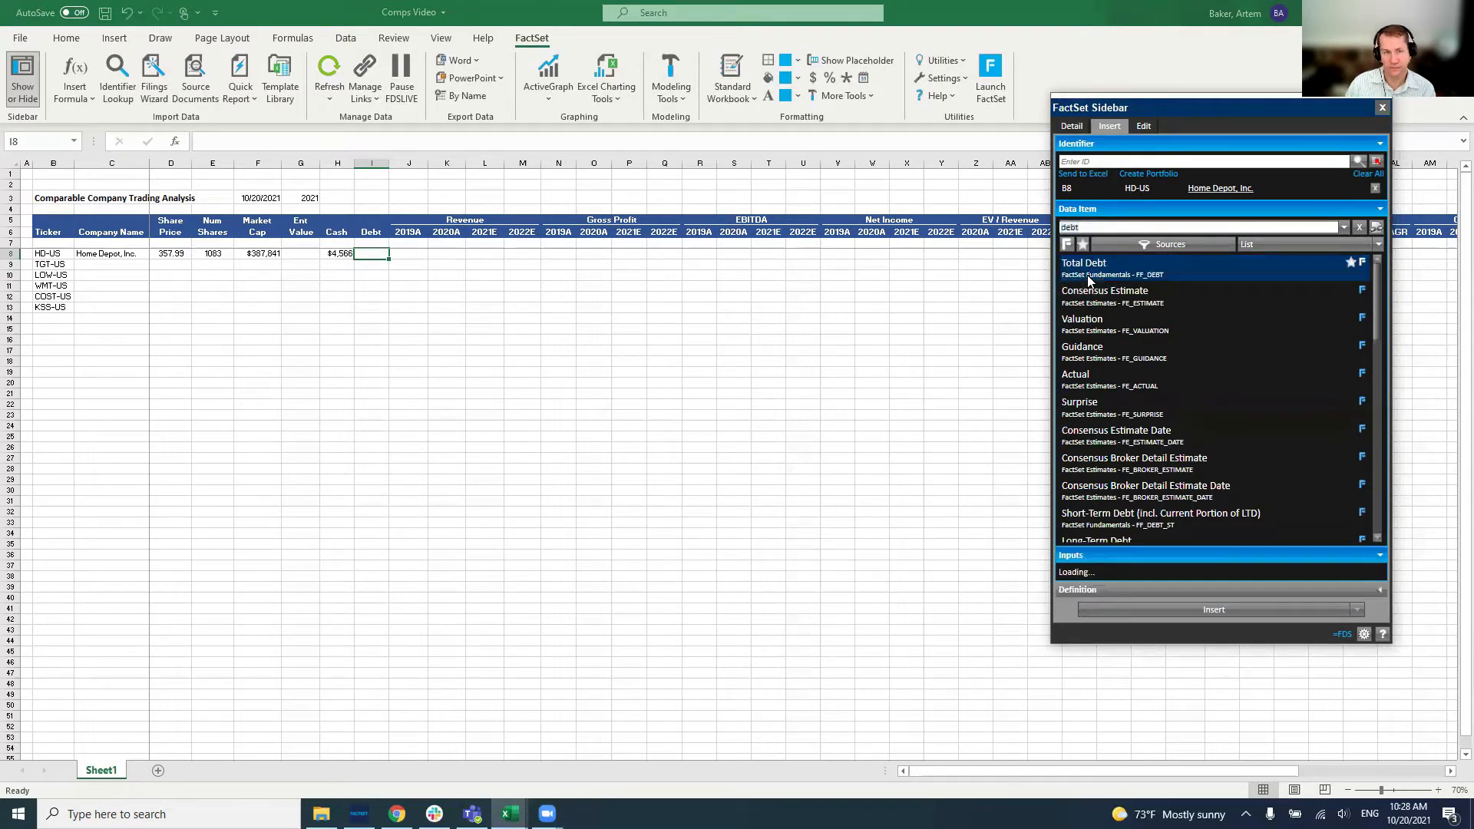
pyautogui.doubleClick(1089, 279)
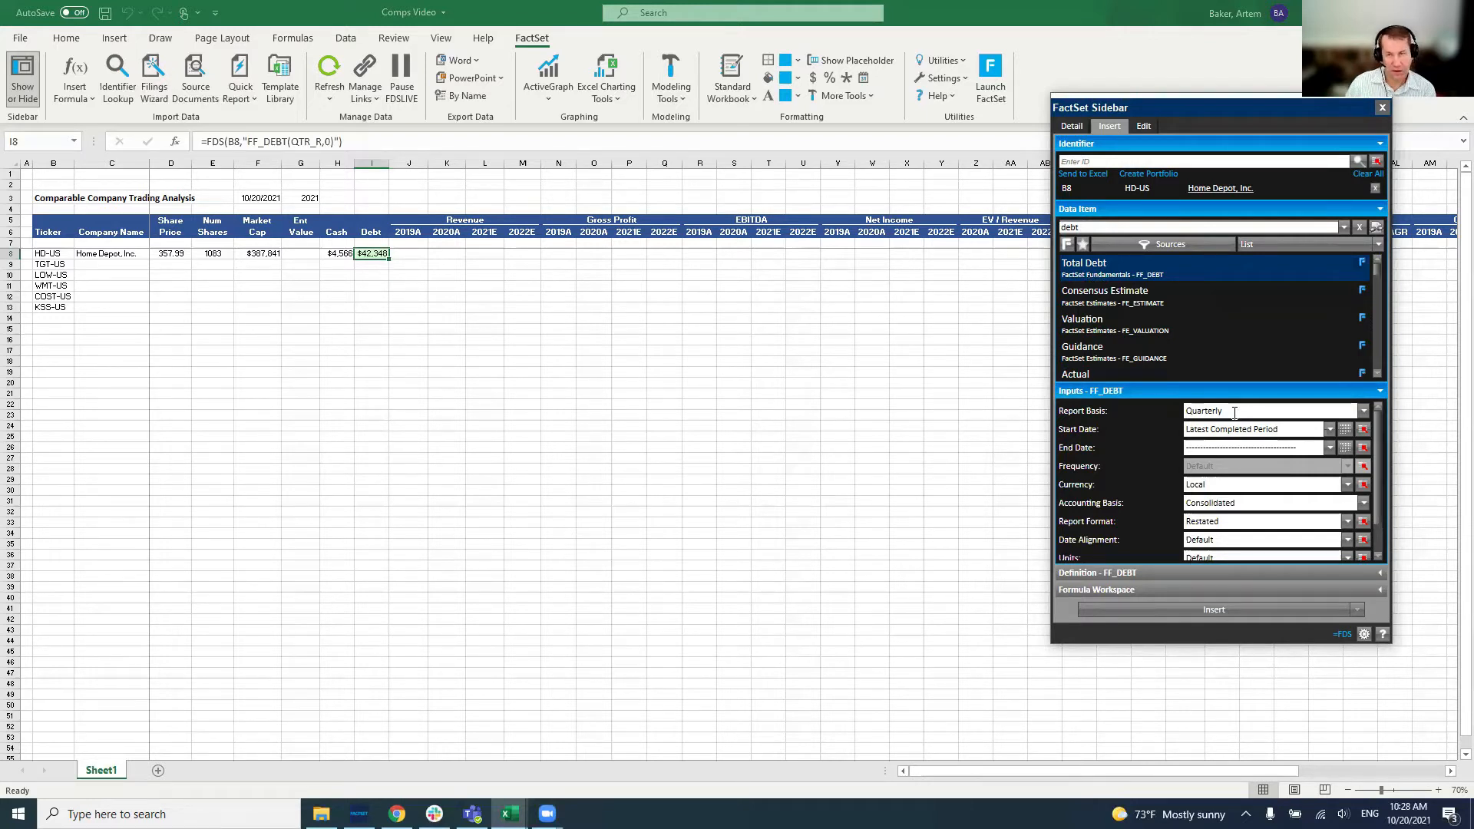
pyautogui.click(1225, 611)
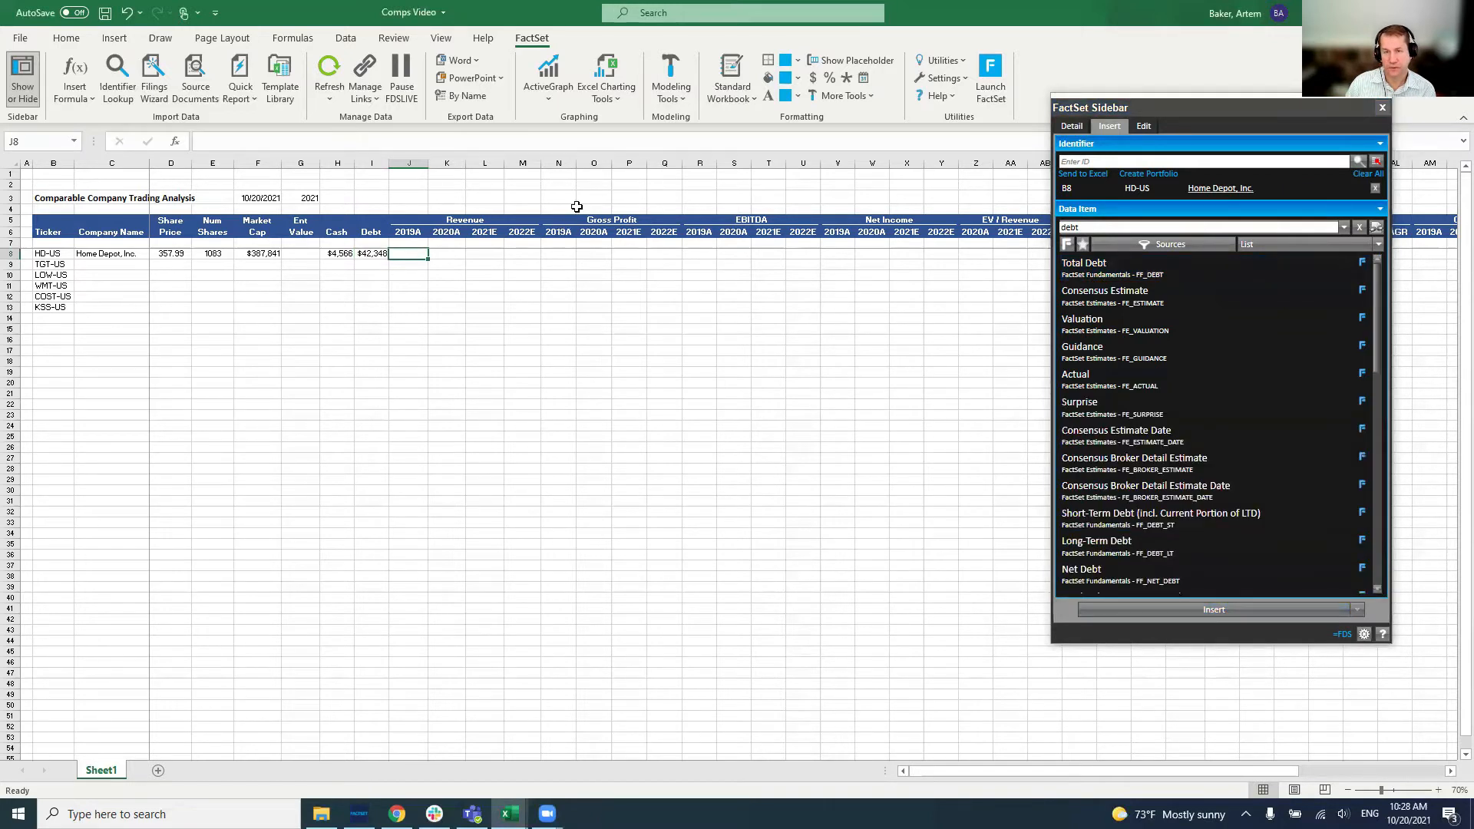
# Calculate enterprise value in G8 as market cap plus debt minus cash with =F8+I8-H8.
pyautogui.click(292, 257)
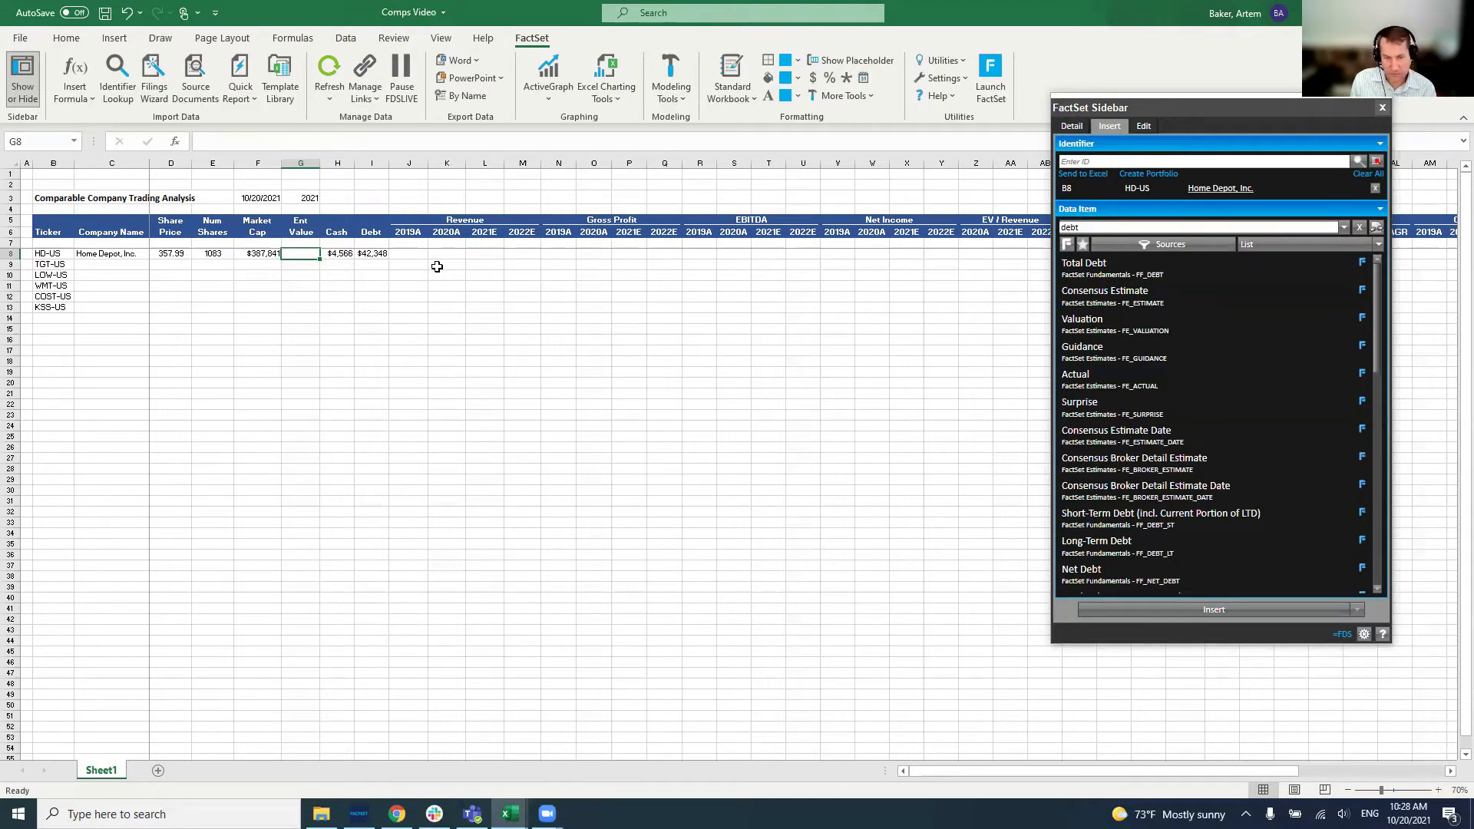
pyautogui.write('=')
pyautogui.press('Left')
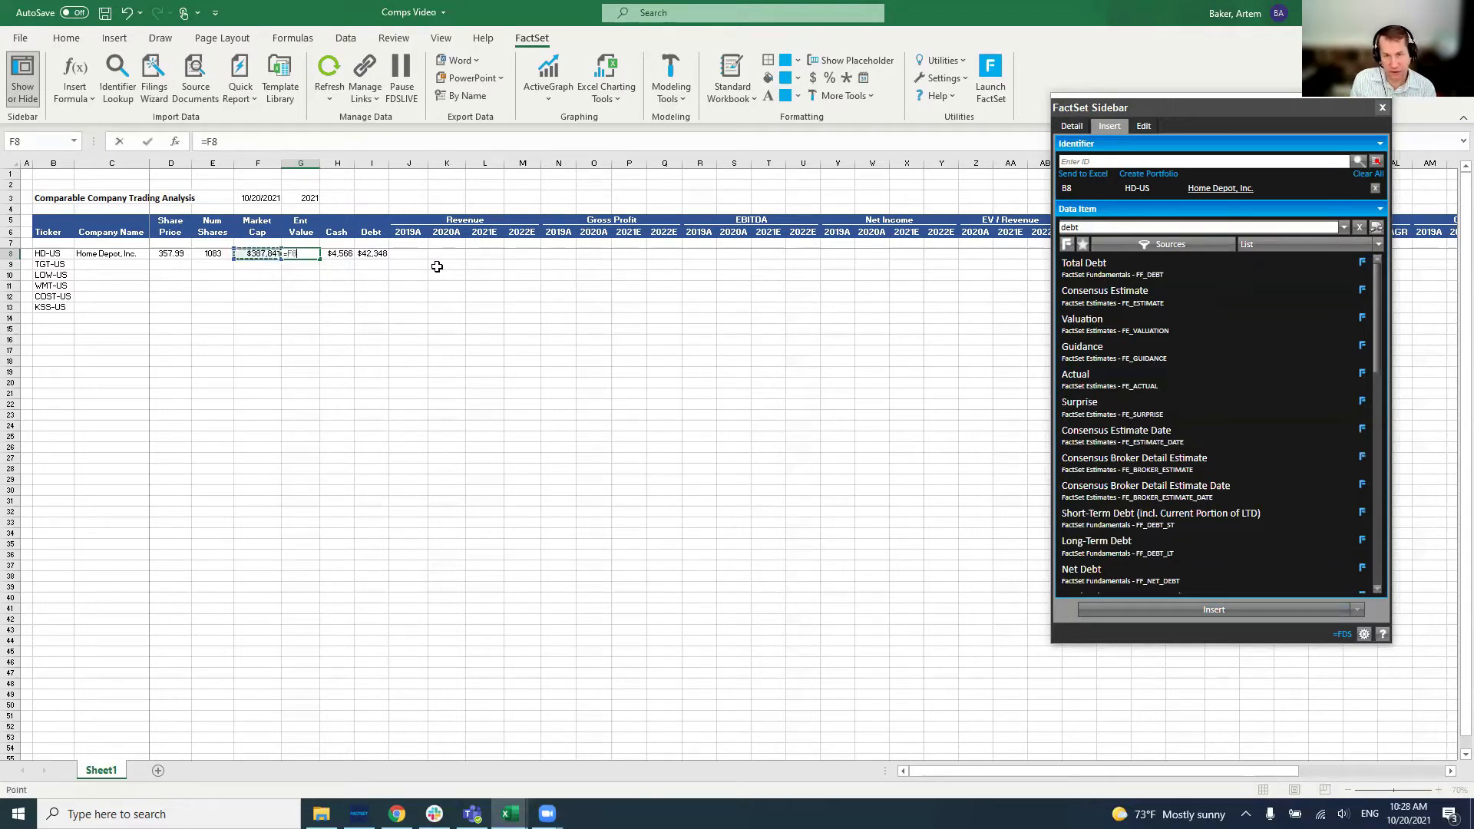
pyautogui.write('+')
pyautogui.press('Right')
pyautogui.press('Right')
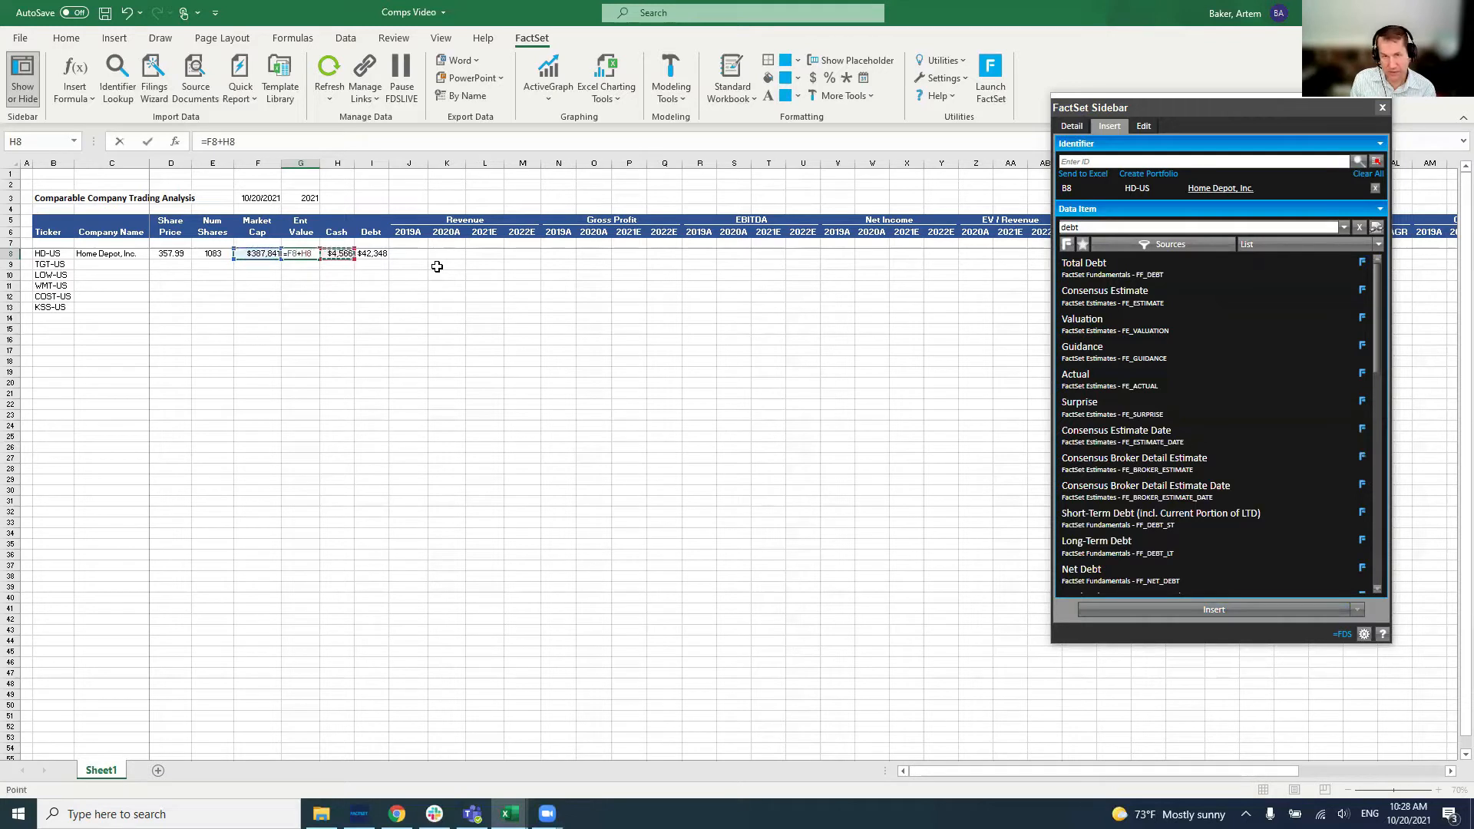
pyautogui.write('-')
pyautogui.press('Left')
pyautogui.press('Right')
pyautogui.press('Right')
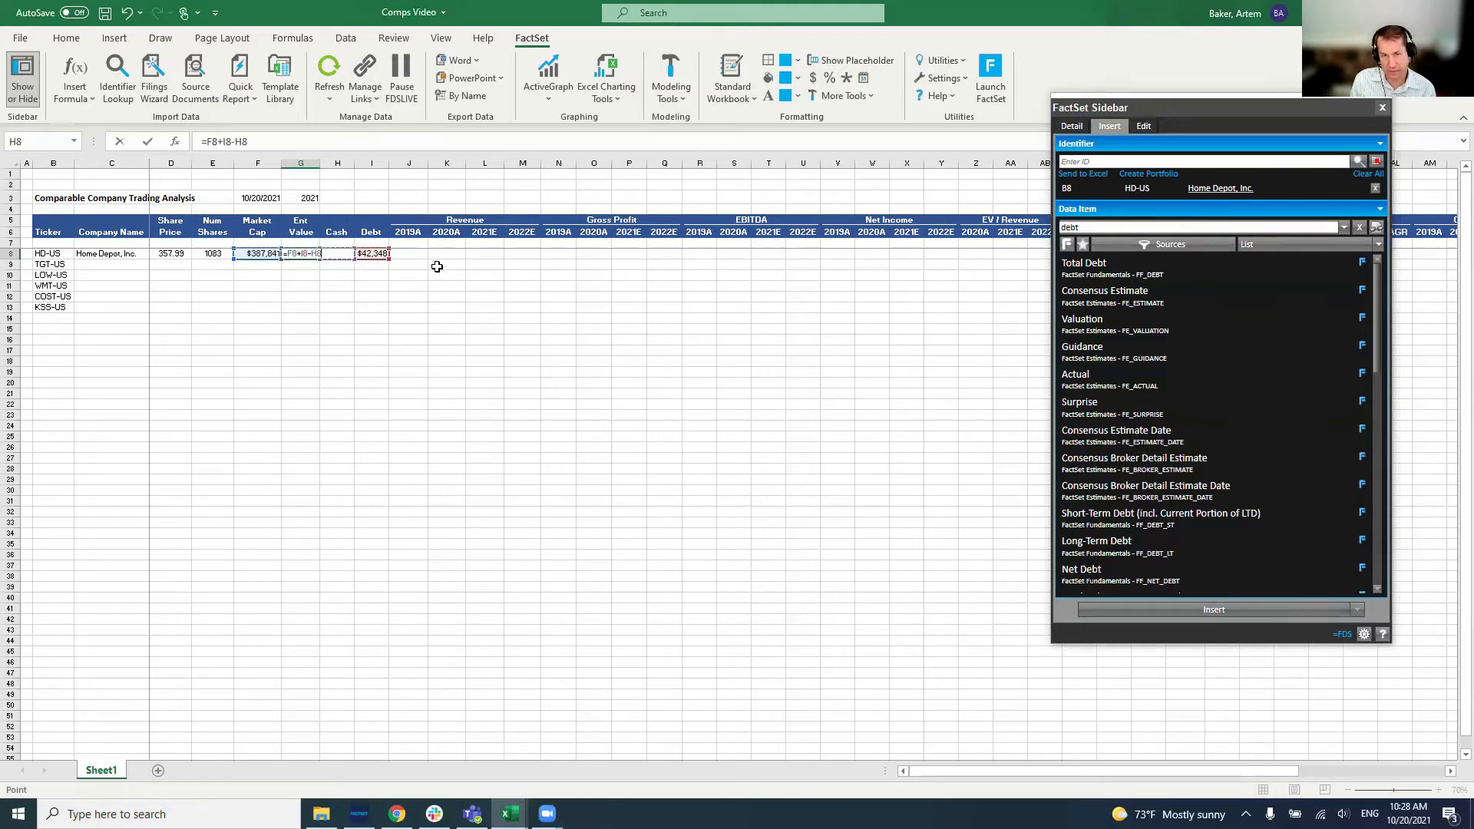
pyautogui.hotkey('ctrl', 'Return')
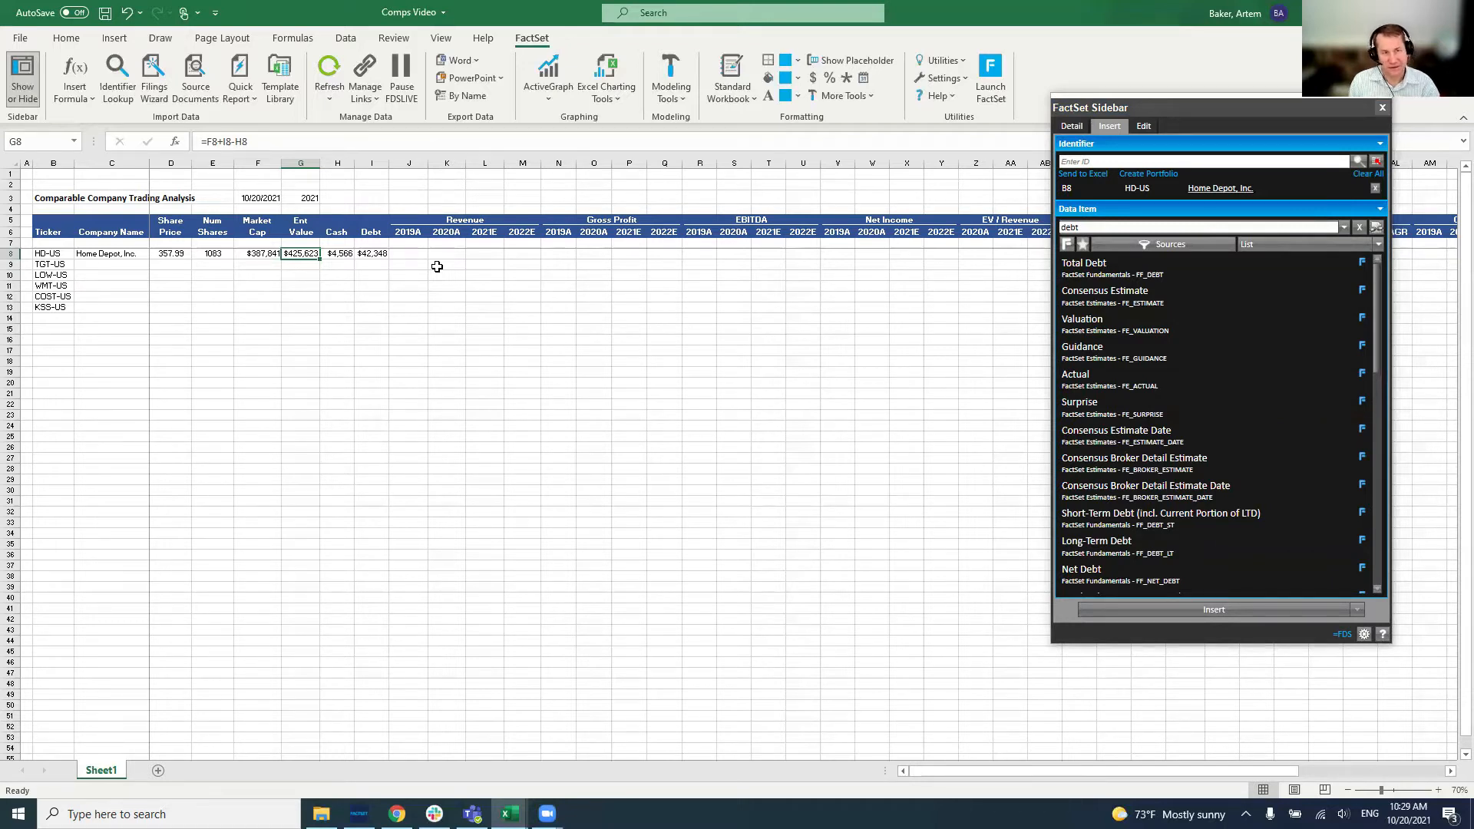
# Examine the formulas behind the Revenue year headings in J6, K6 and L6.
pyautogui.press('Right')
pyautogui.press('Right')
pyautogui.press('Right')
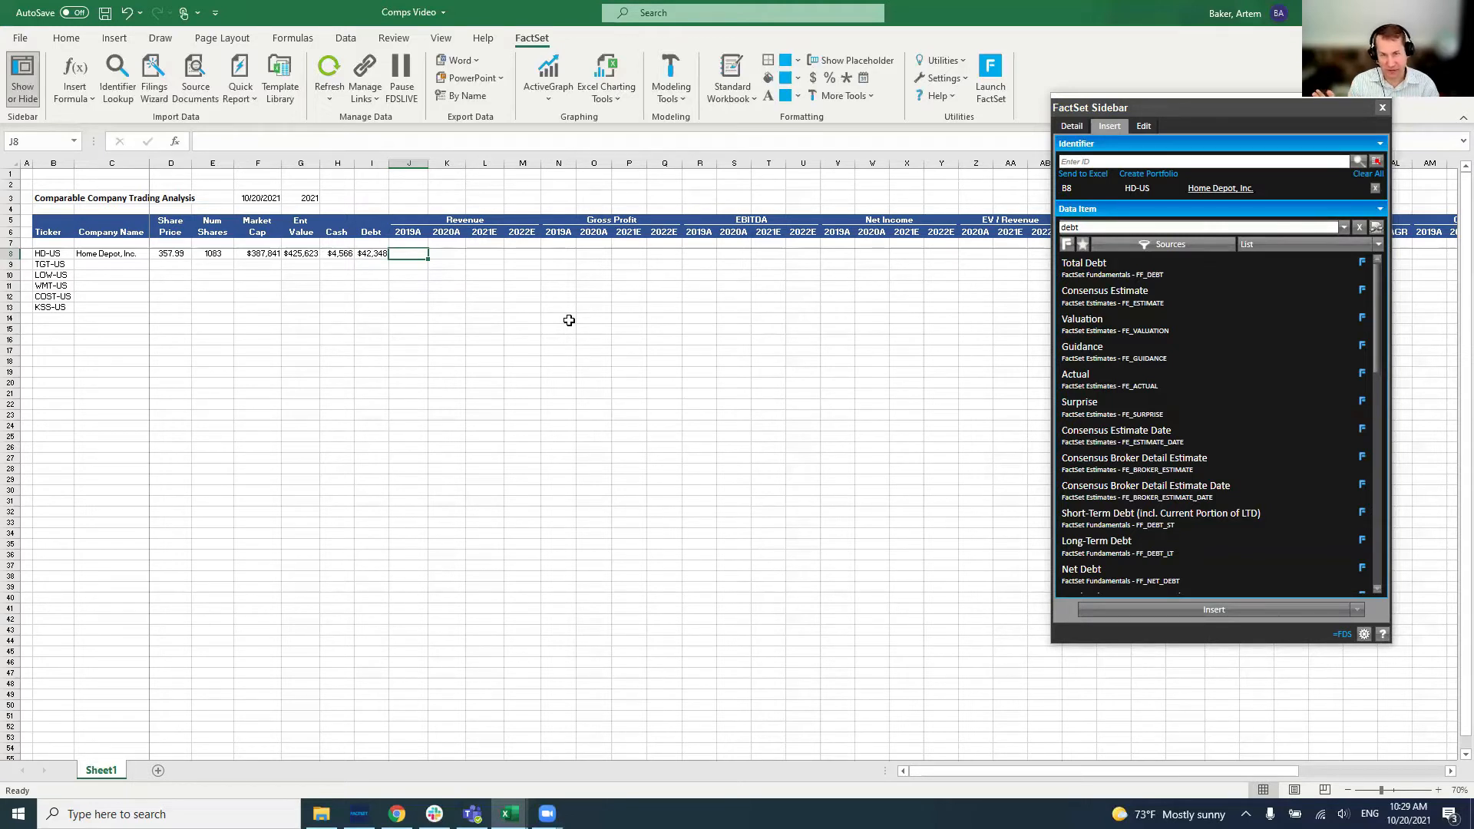
pyautogui.press('Up')
pyautogui.press('Up')
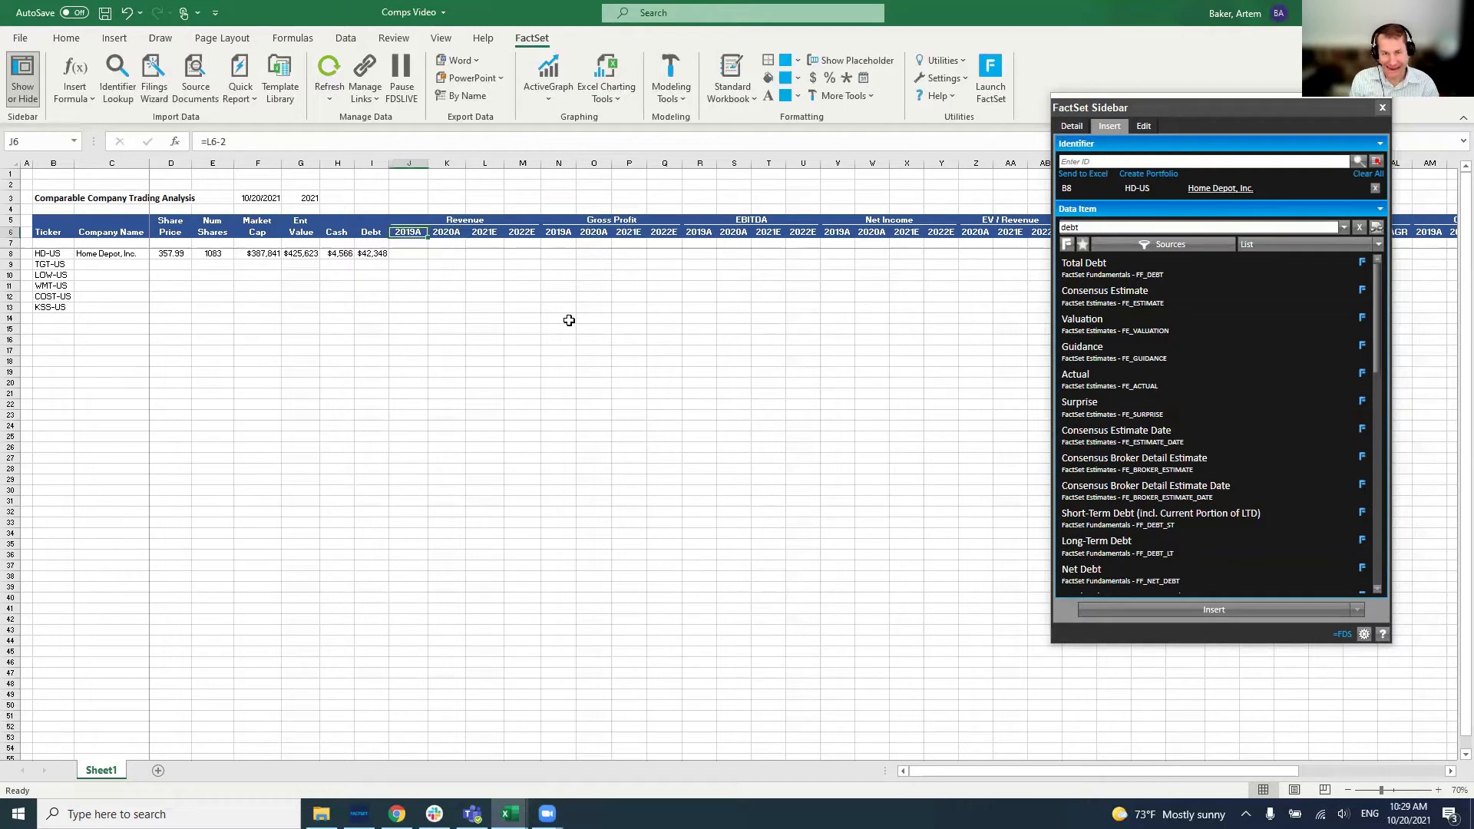
pyautogui.press('Right')
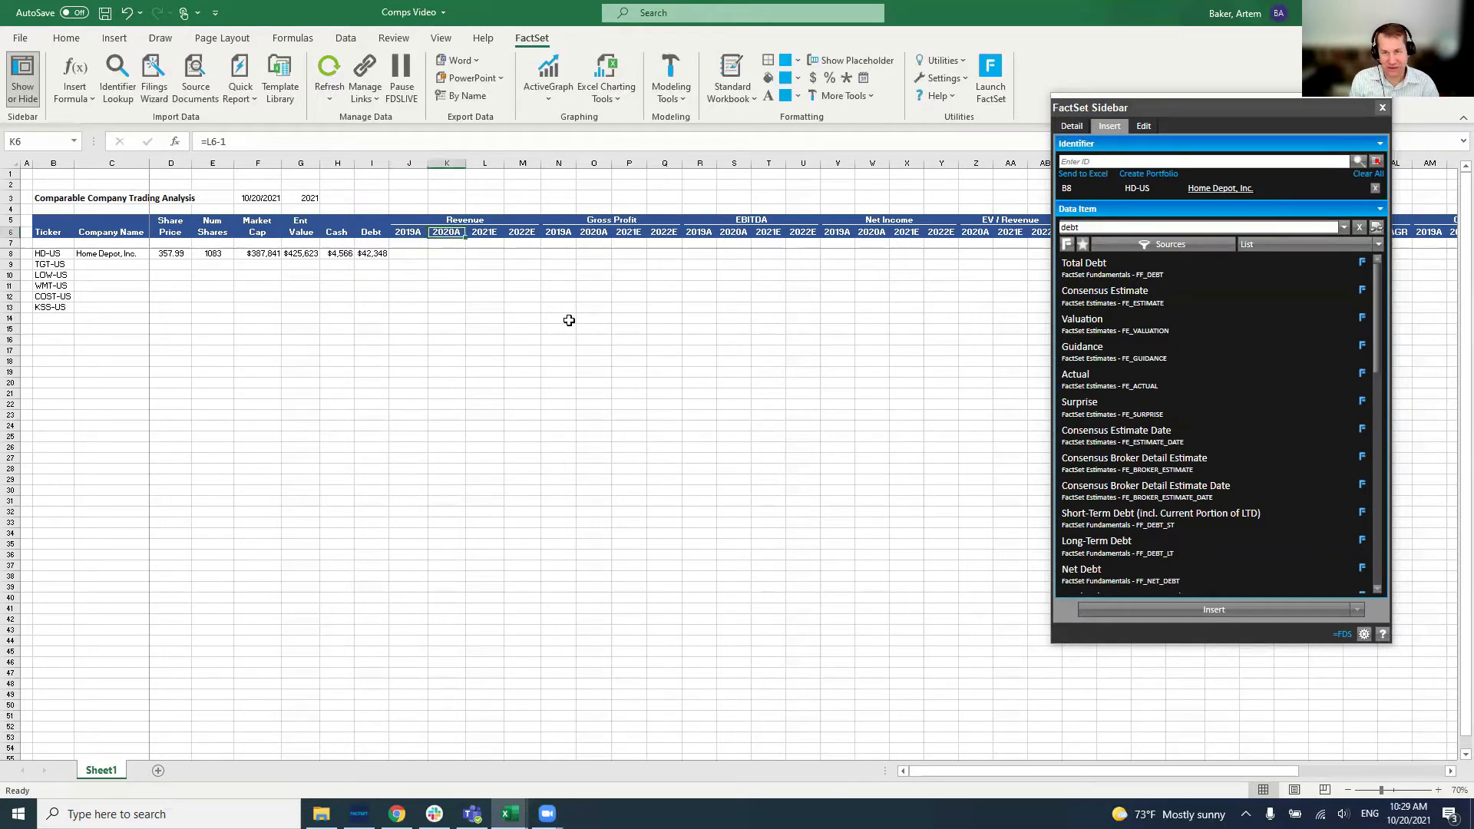
pyautogui.press('Right')
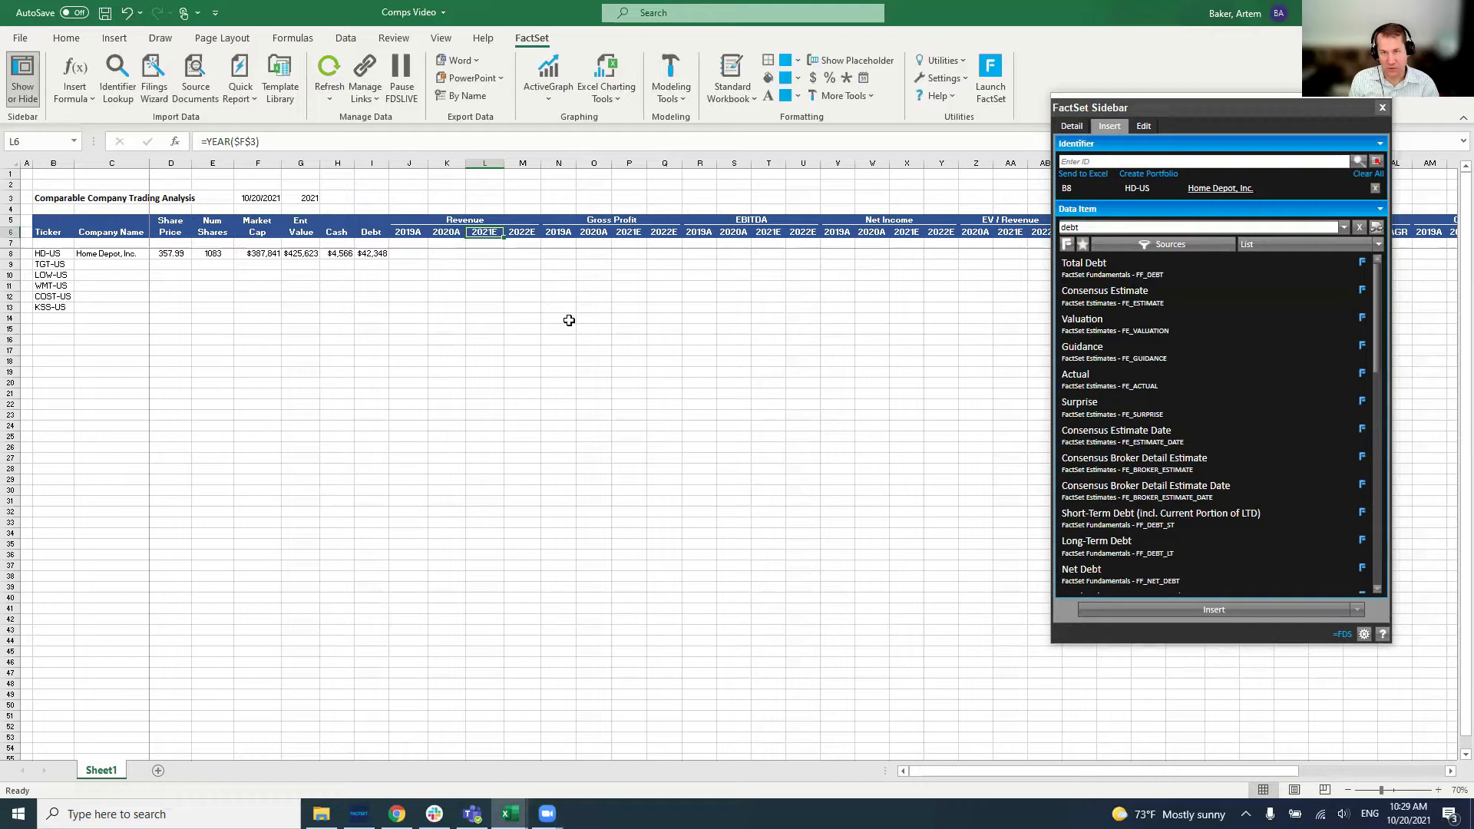
# Examine the formulas behind the 2021E and 2022E Revenue year headings in L6 and M6.
pyautogui.press('Left')
pyautogui.press('Left')
pyautogui.press('Right')
pyautogui.press('Right')
pyautogui.press('Right')
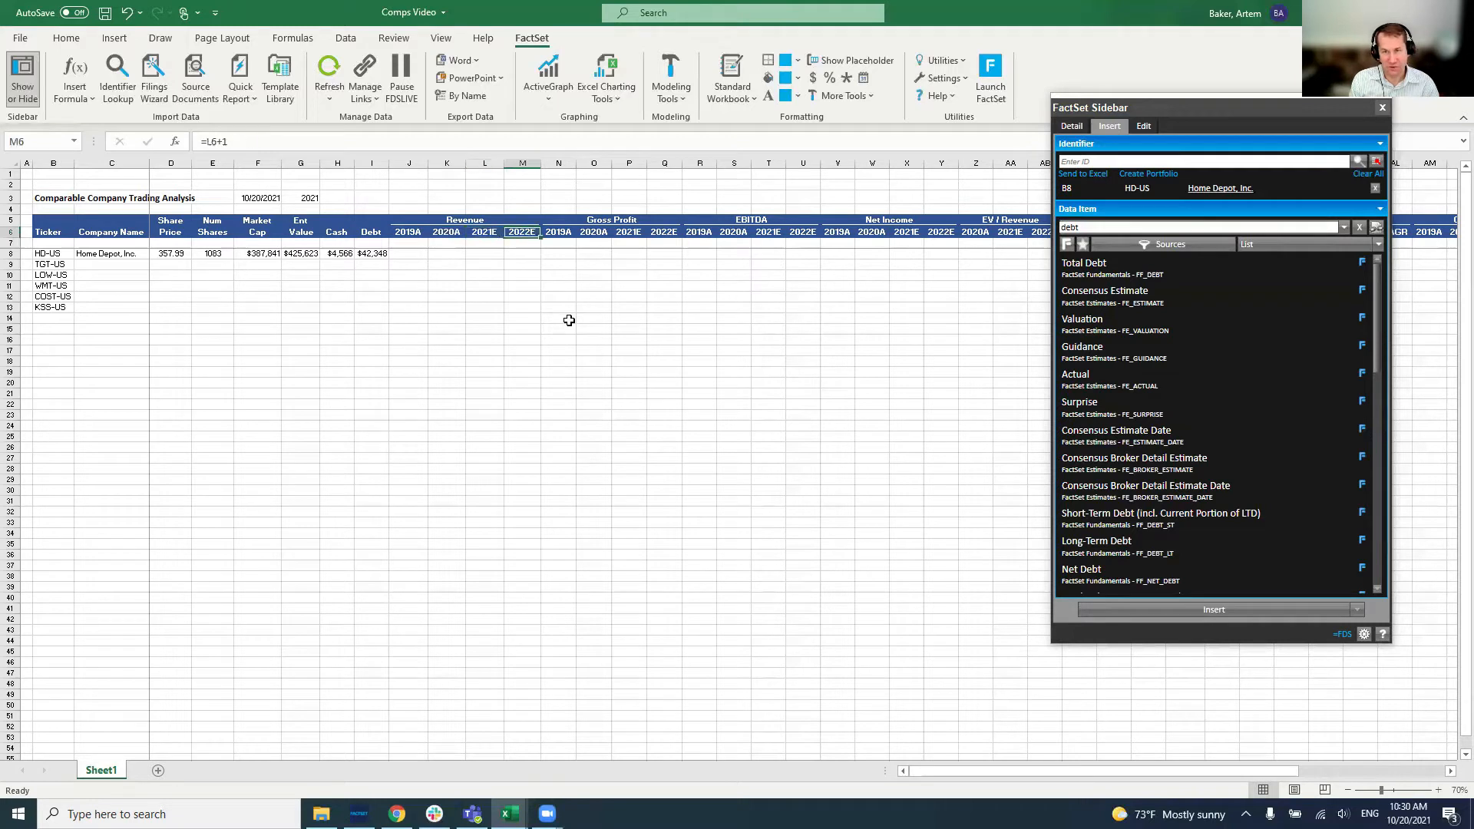
pyautogui.press('Left')
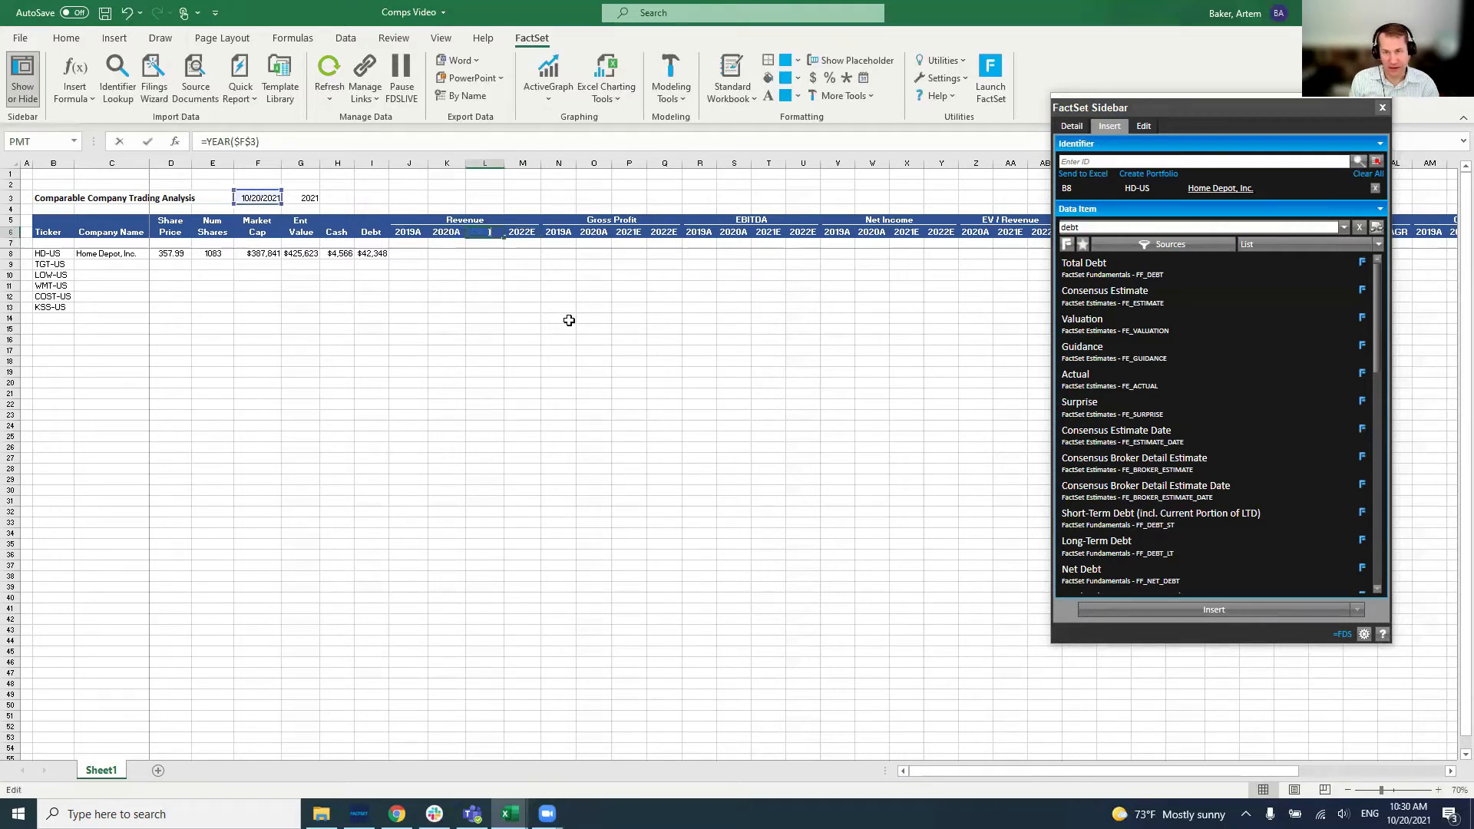
# Inspect the date formula in F3 and the year formula in G3.
pyautogui.press('Up')
pyautogui.press('Left')
pyautogui.press('Left')
pyautogui.press('Left')
pyautogui.press('Left')
pyautogui.press('Left')
pyautogui.press('Up')
pyautogui.press('Up')
pyautogui.press('Left')
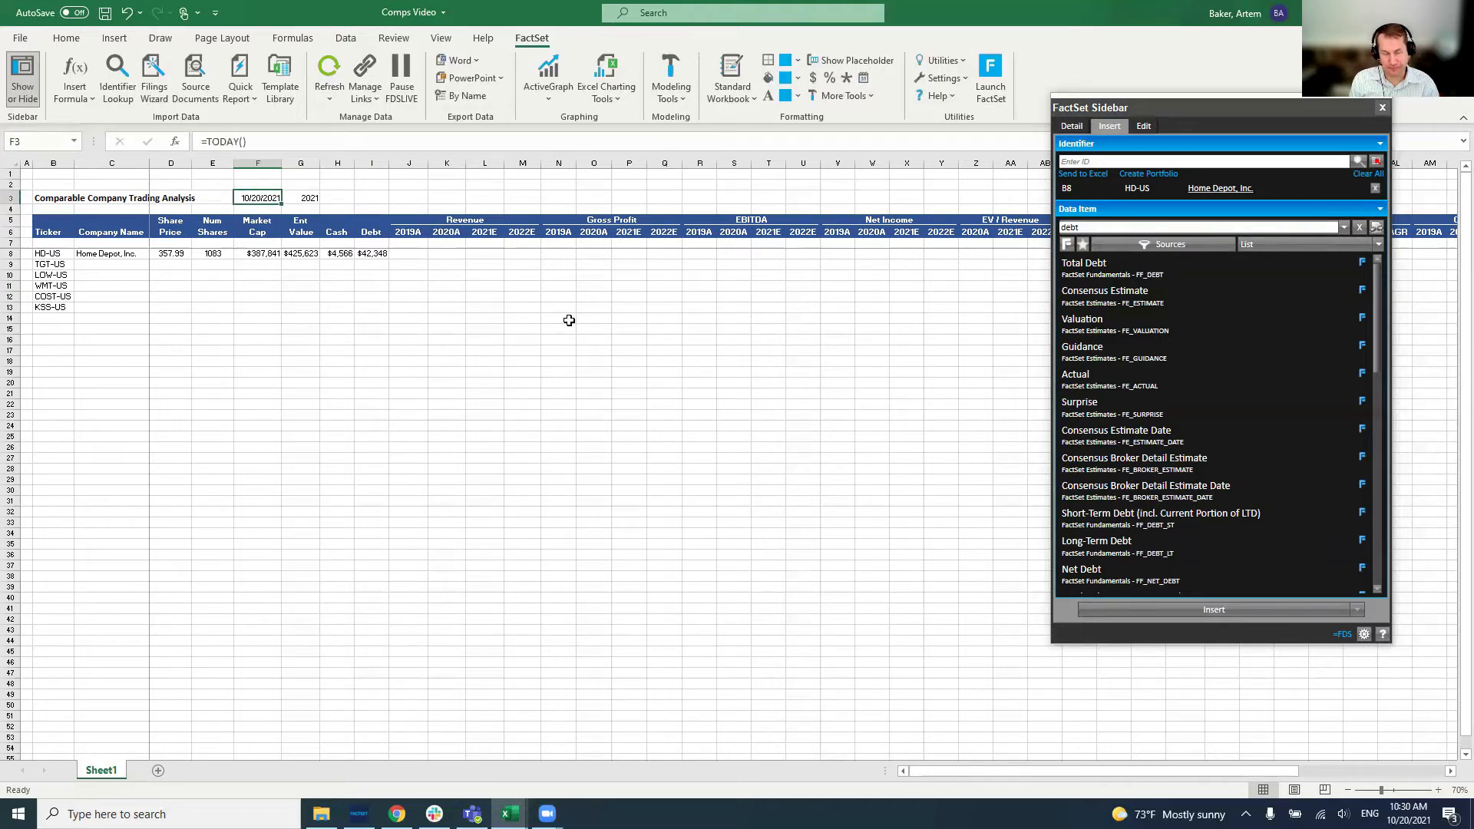
pyautogui.press('Right')
pyautogui.press('F2')
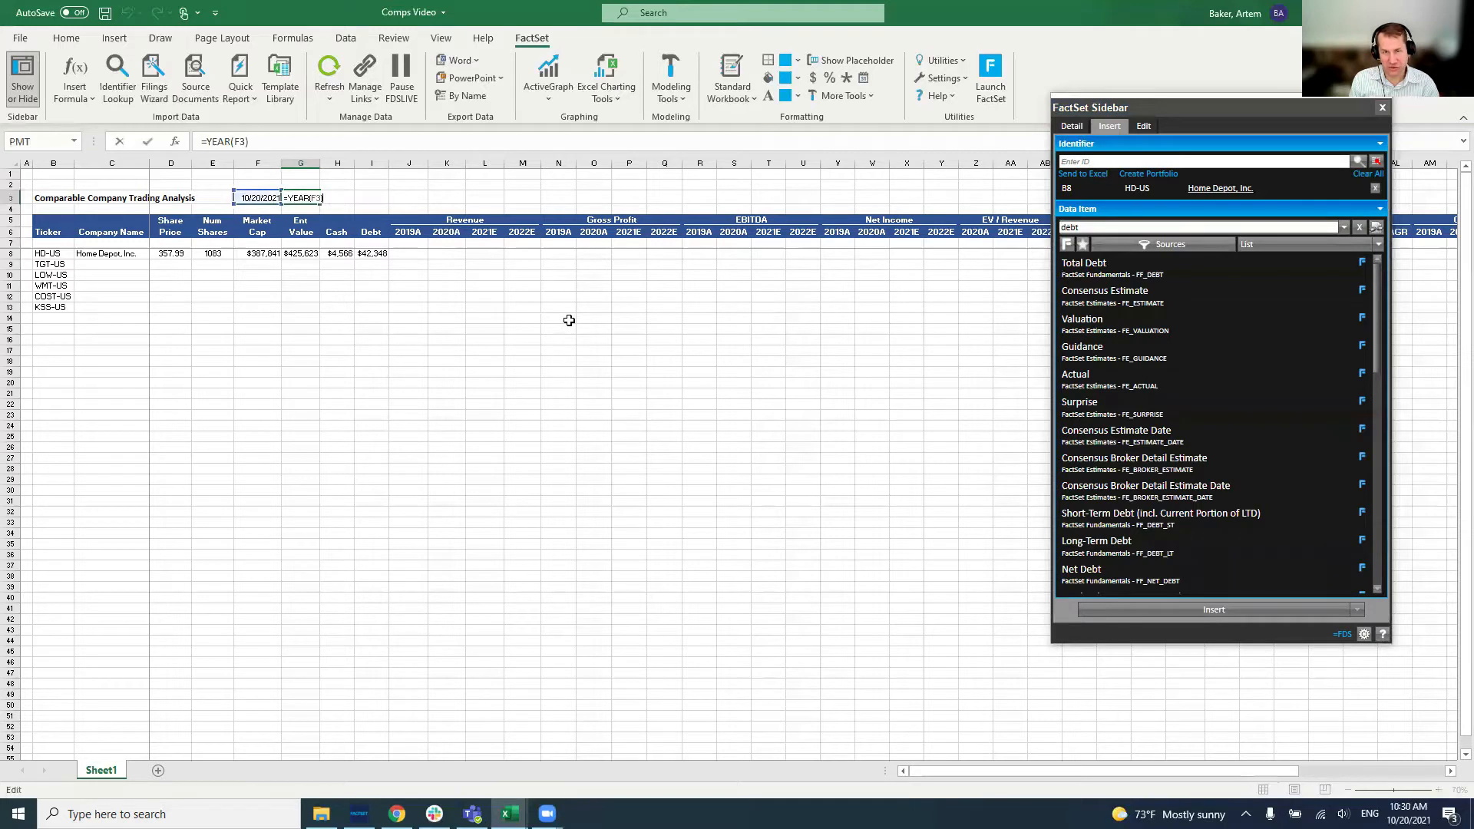
pyautogui.press('Escape')
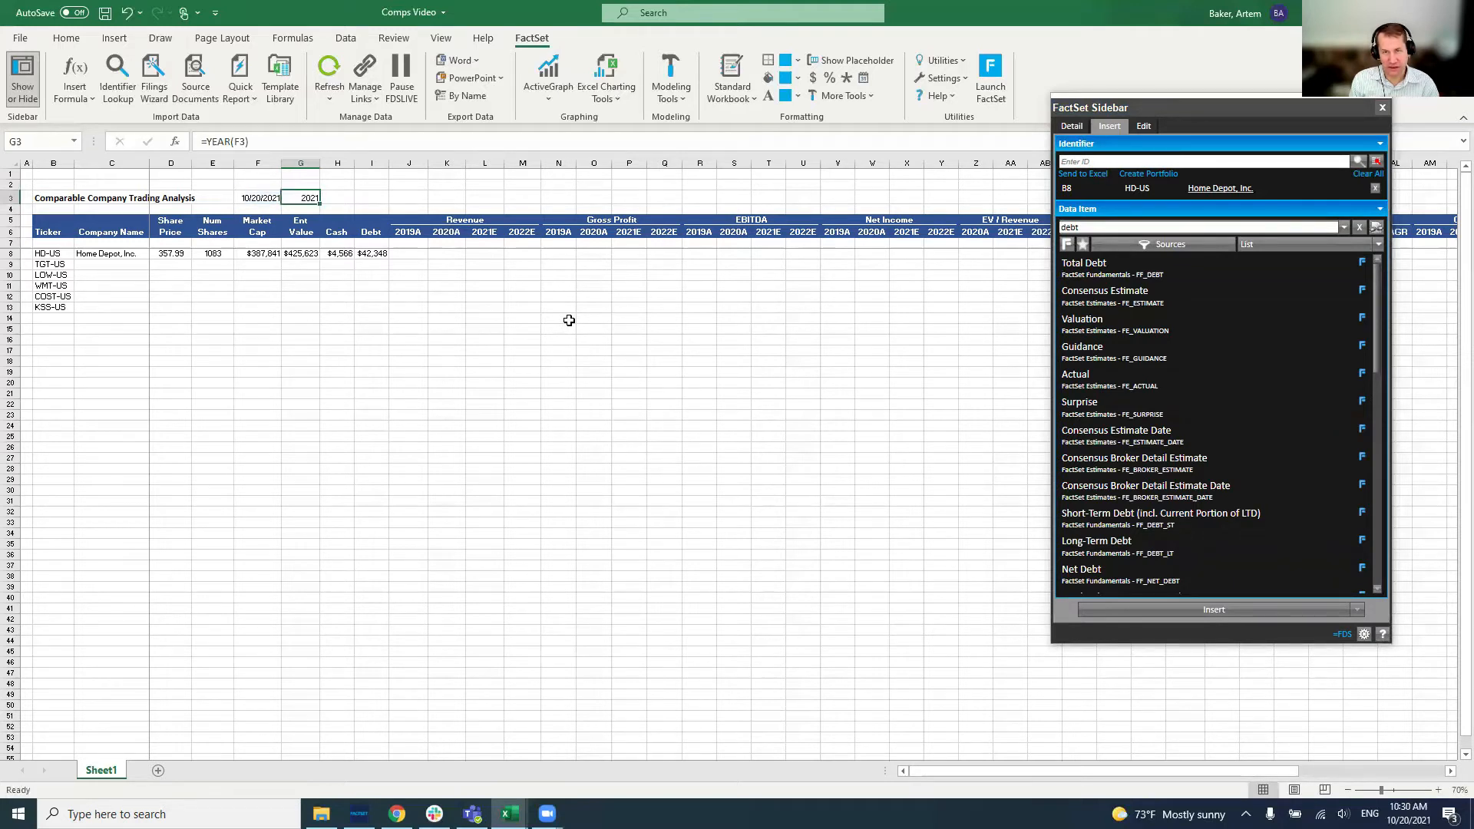
# Review how the 2019A and 2020A Revenue headings in J6 and K6 are derived from L6.
pyautogui.press('Down')
pyautogui.press('Down')
pyautogui.press('Down')
pyautogui.press('Right')
pyautogui.press('Right')
pyautogui.press('Right')
pyautogui.press('Right')
pyautogui.press('Right')
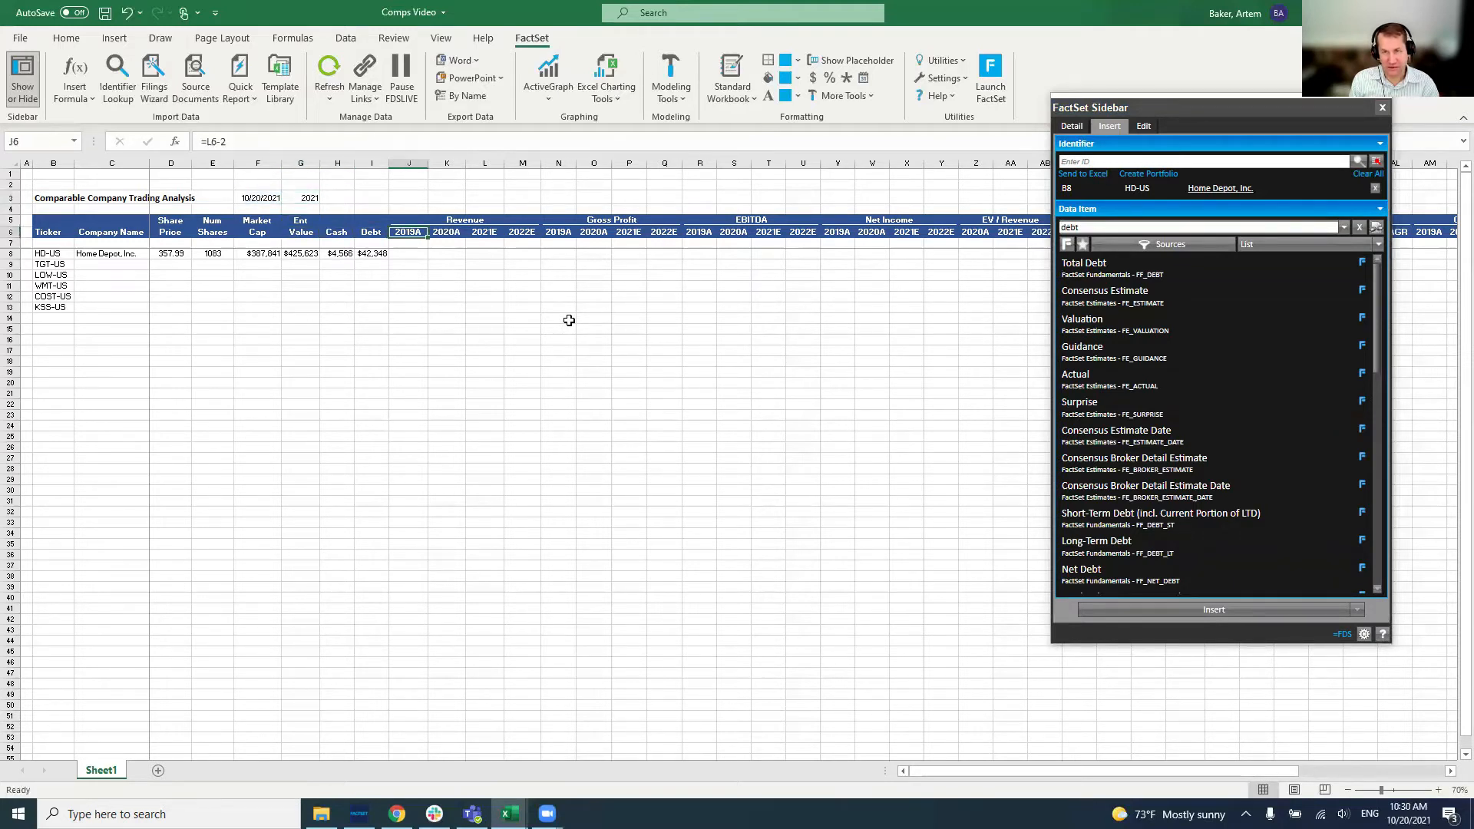
pyautogui.press('Left')
pyautogui.press('Left')
pyautogui.press('Left')
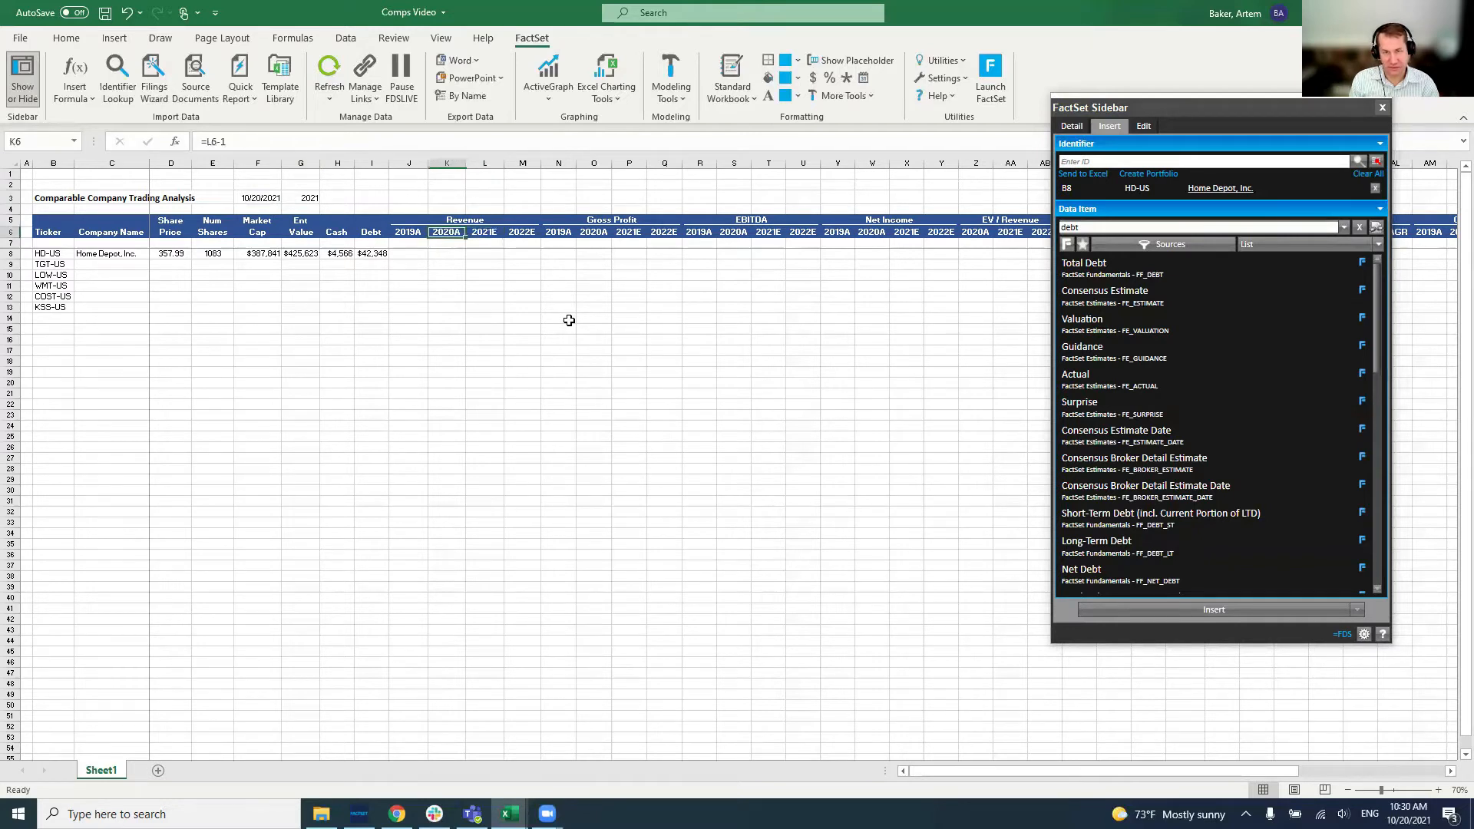
# Replace the date formula in F3 with the fixed date 10/21/2022.
pyautogui.press('Up')
pyautogui.press('Up')
pyautogui.press('Up')
pyautogui.press('Left')
pyautogui.press('Left')
pyautogui.press('Left')
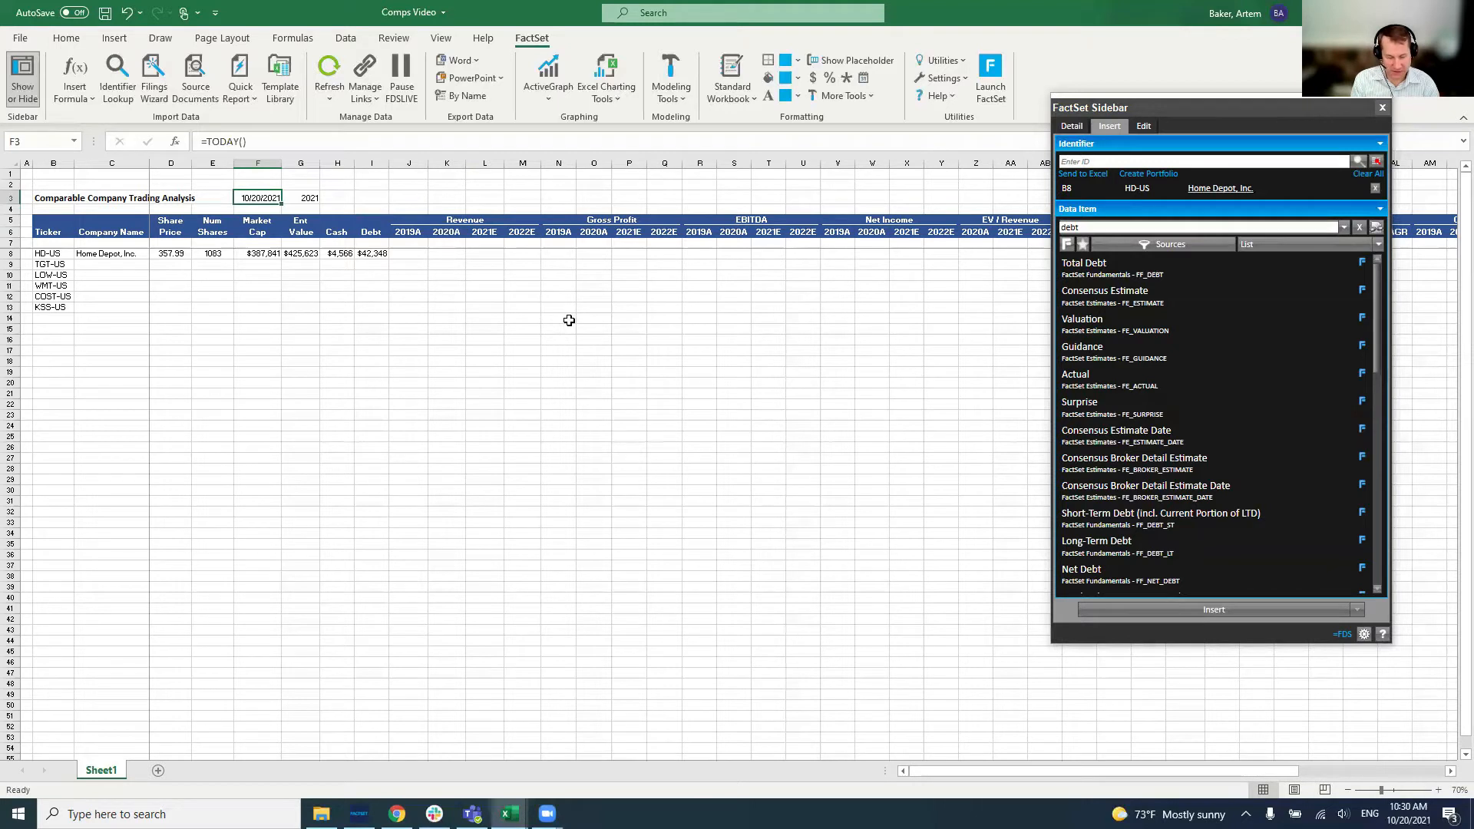
pyautogui.write('10/21/202')
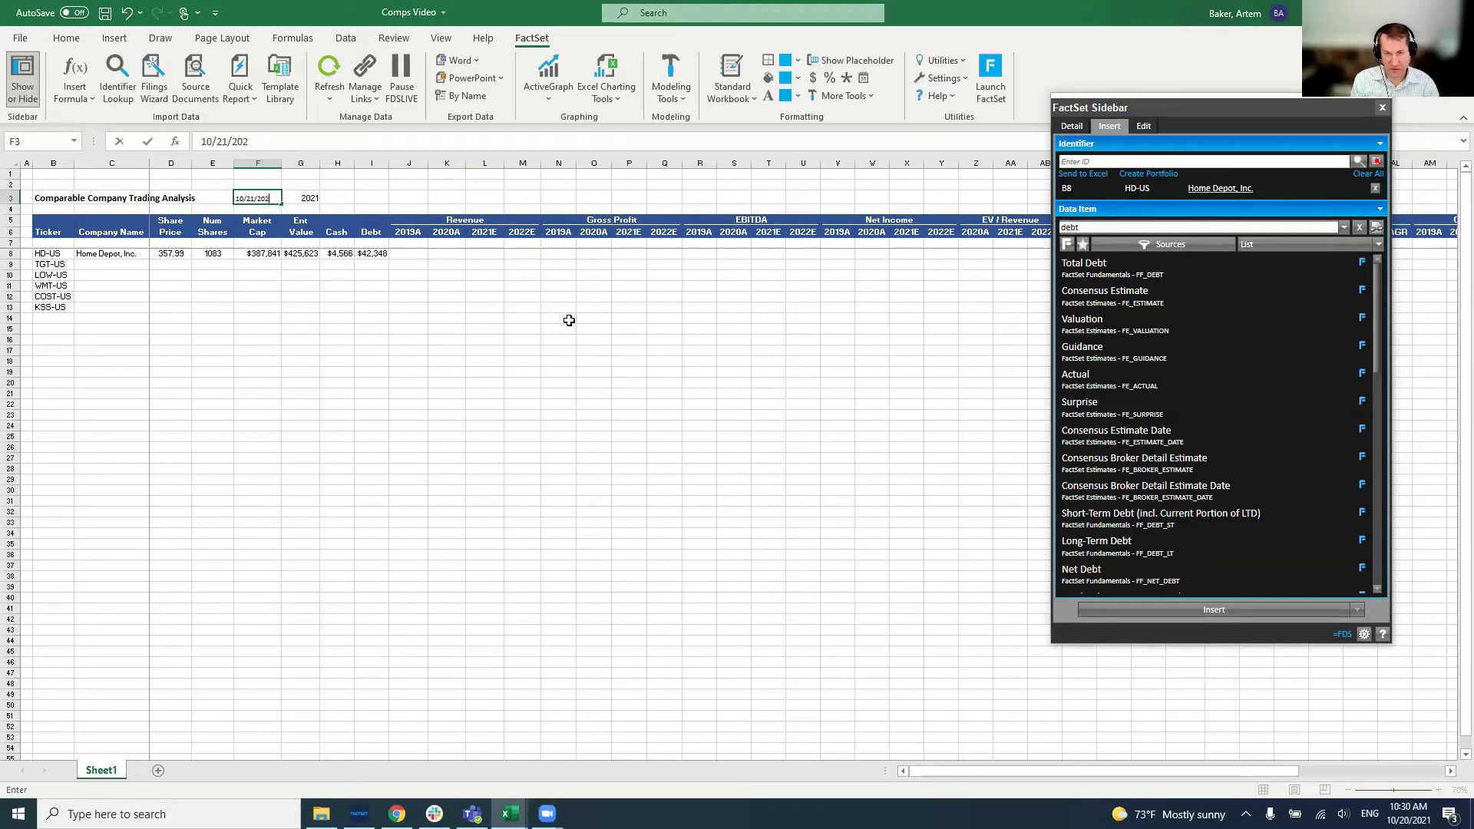
pyautogui.write('2')
pyautogui.press('Return')
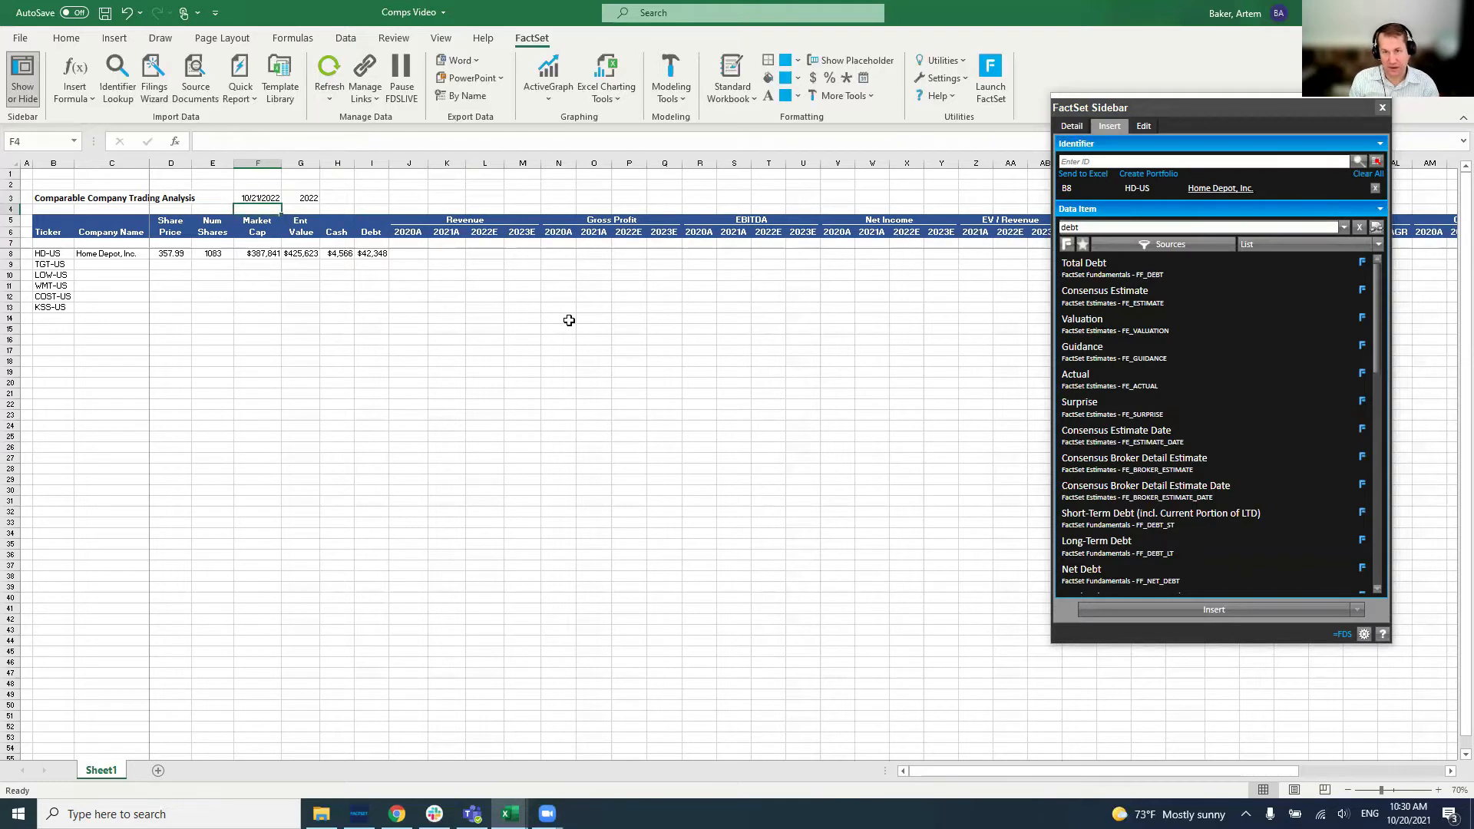
# Check the Revenue year headings in row 6 against the changed date, and undo the date entry in F3.
pyautogui.press('Right')
pyautogui.press('Right')
pyautogui.press('Right')
pyautogui.press('Down')
pyautogui.press('Right')
pyautogui.press('Right')
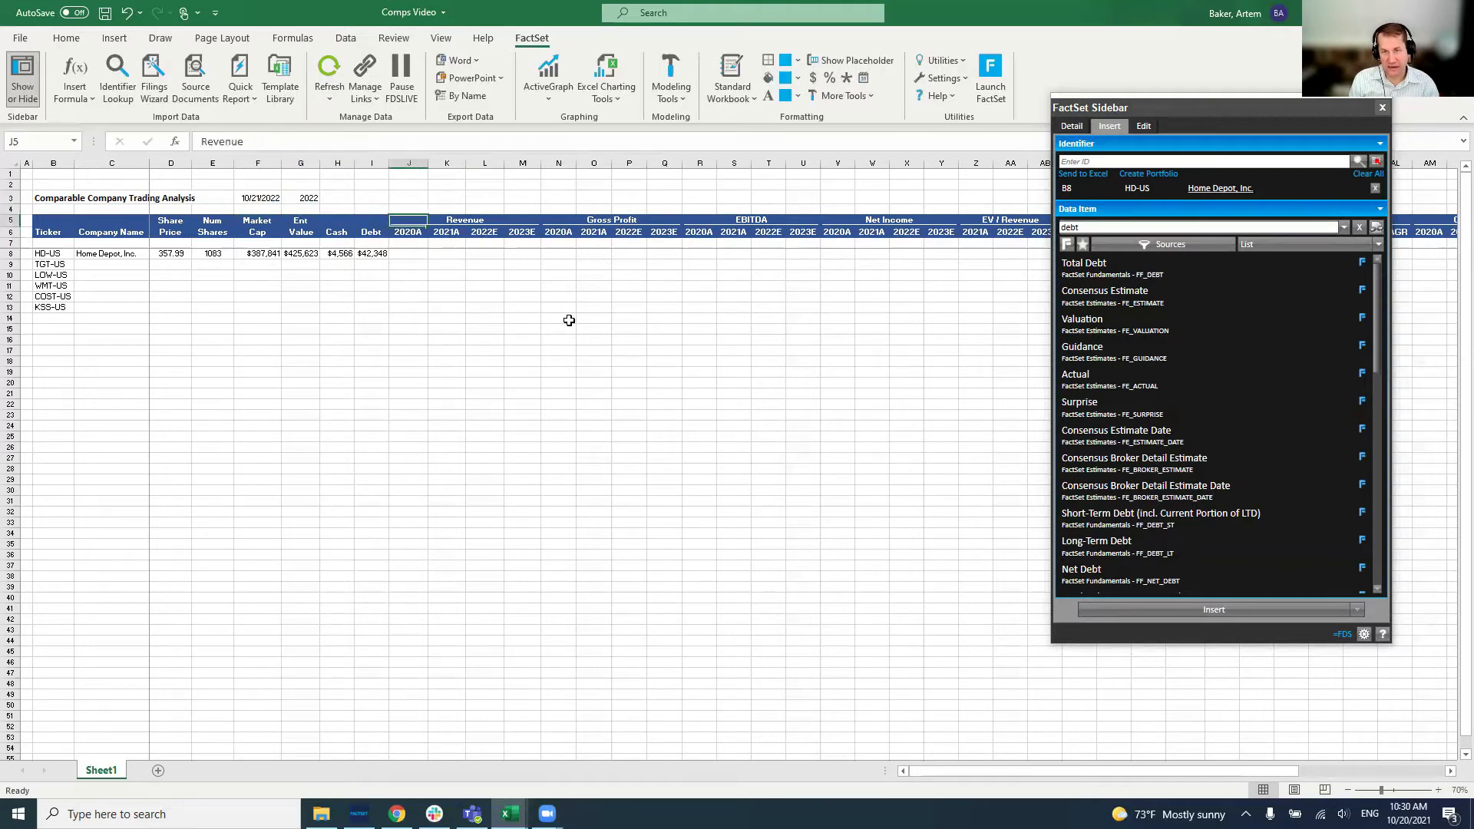
pyautogui.press('Down')
pyautogui.press('Left')
pyautogui.press('Right')
pyautogui.press('Right')
pyautogui.press('Right')
pyautogui.press('Right')
pyautogui.press('Right')
pyautogui.press('Left')
pyautogui.press('Left')
pyautogui.press('Left')
pyautogui.press('Up')
pyautogui.hotkey('ctrl', 'z')
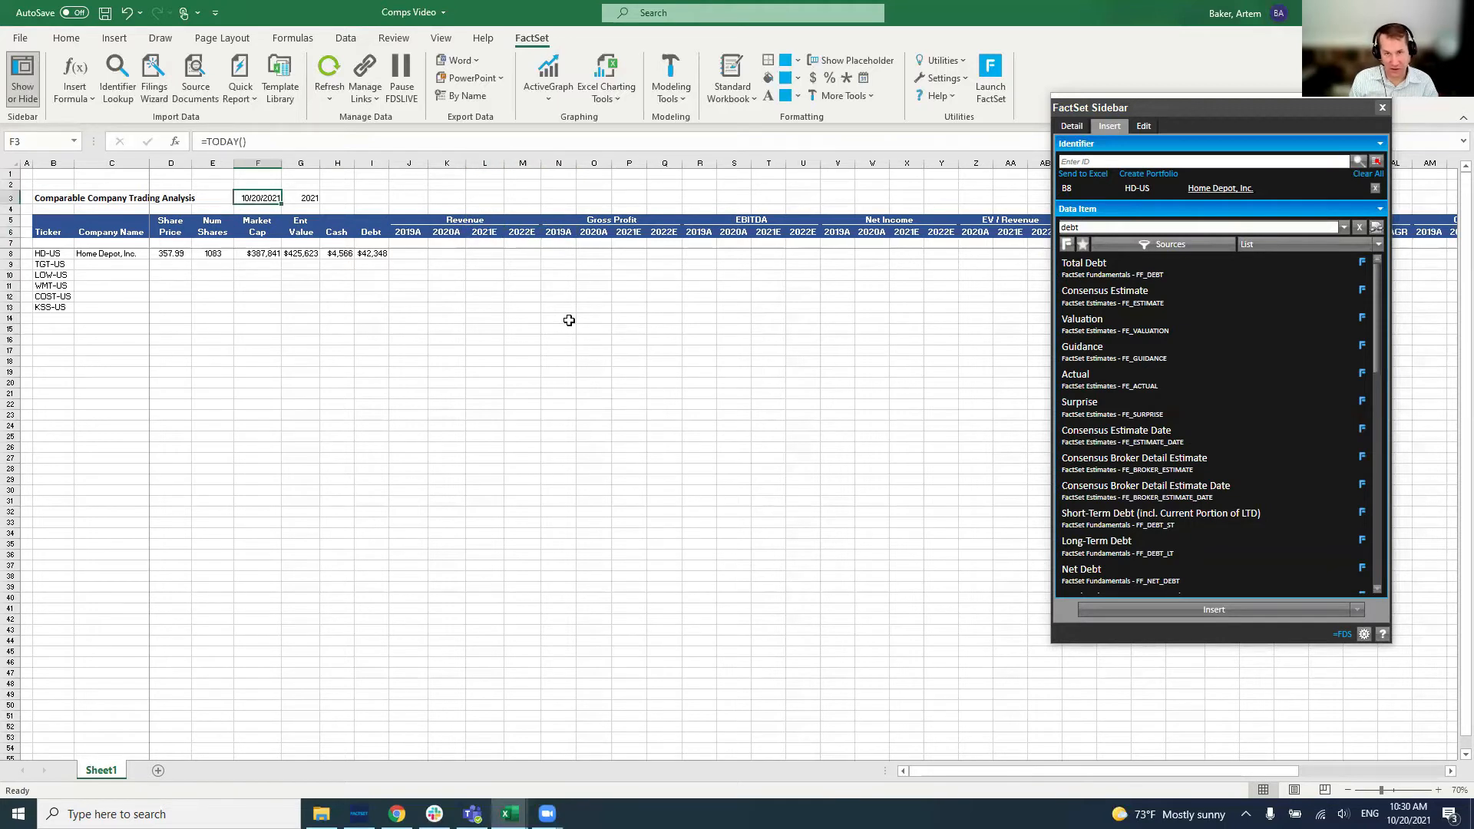
# Select the 2019A Revenue cell J8 for HD-US and search the FactSet data items for "sales".
pyautogui.press('Right')
pyautogui.press('Right')
pyautogui.press('Right')
pyautogui.press('Down')
pyautogui.press('Down')
pyautogui.press('Down')
pyautogui.press('Down')
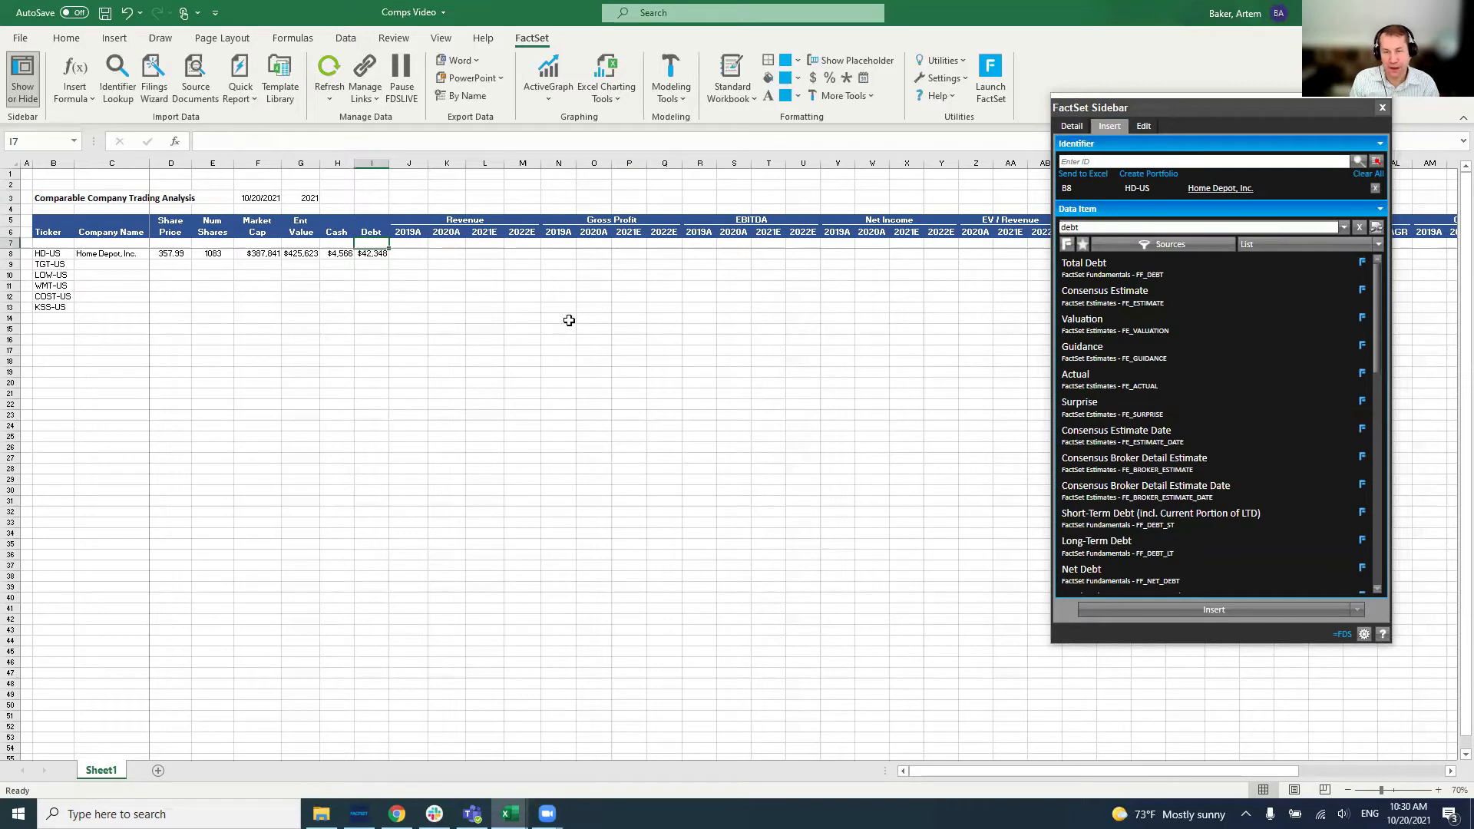
pyautogui.press('Down')
pyautogui.press('Right')
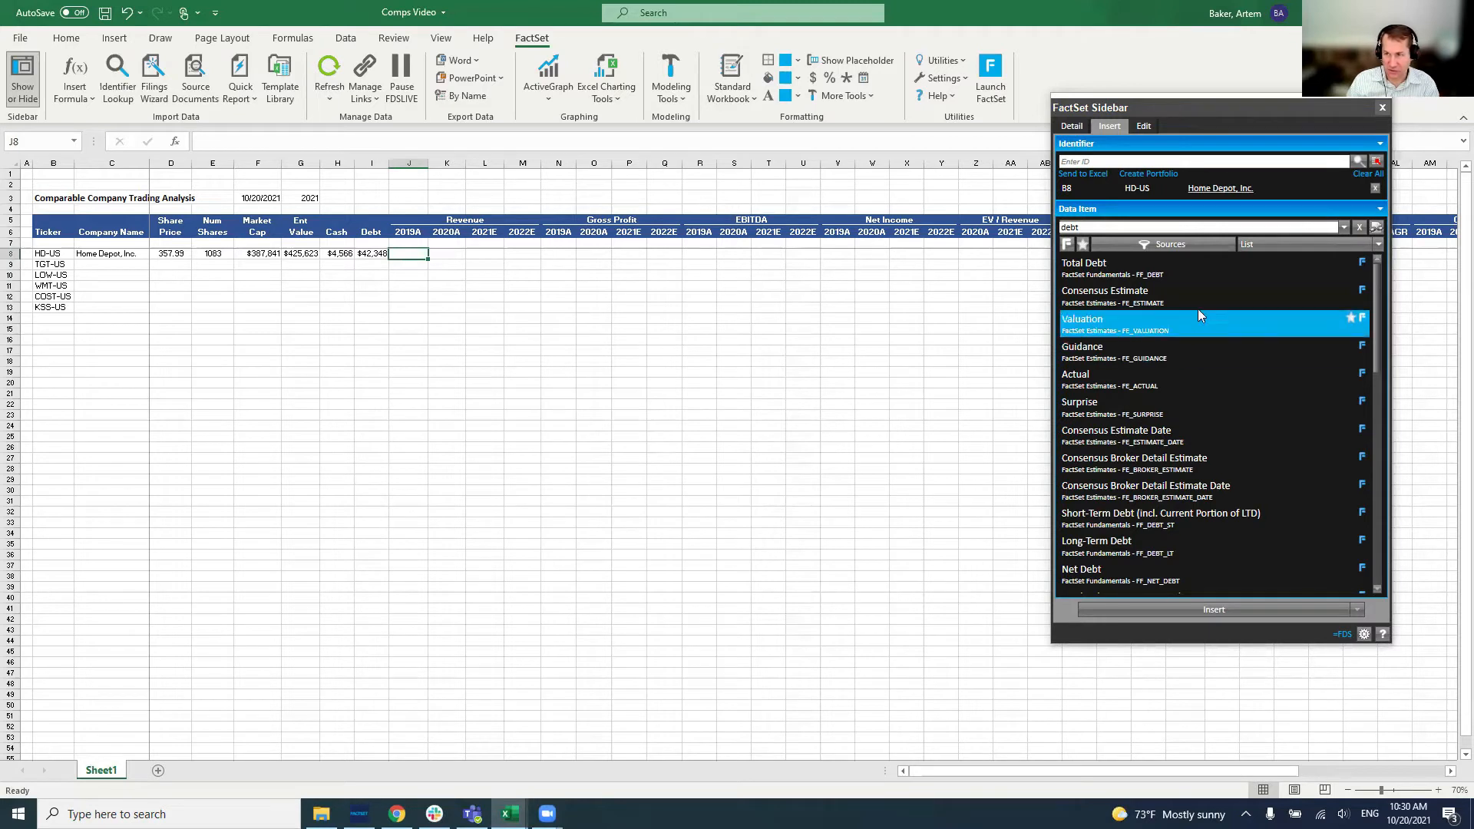
pyautogui.doubleClick(1089, 227)
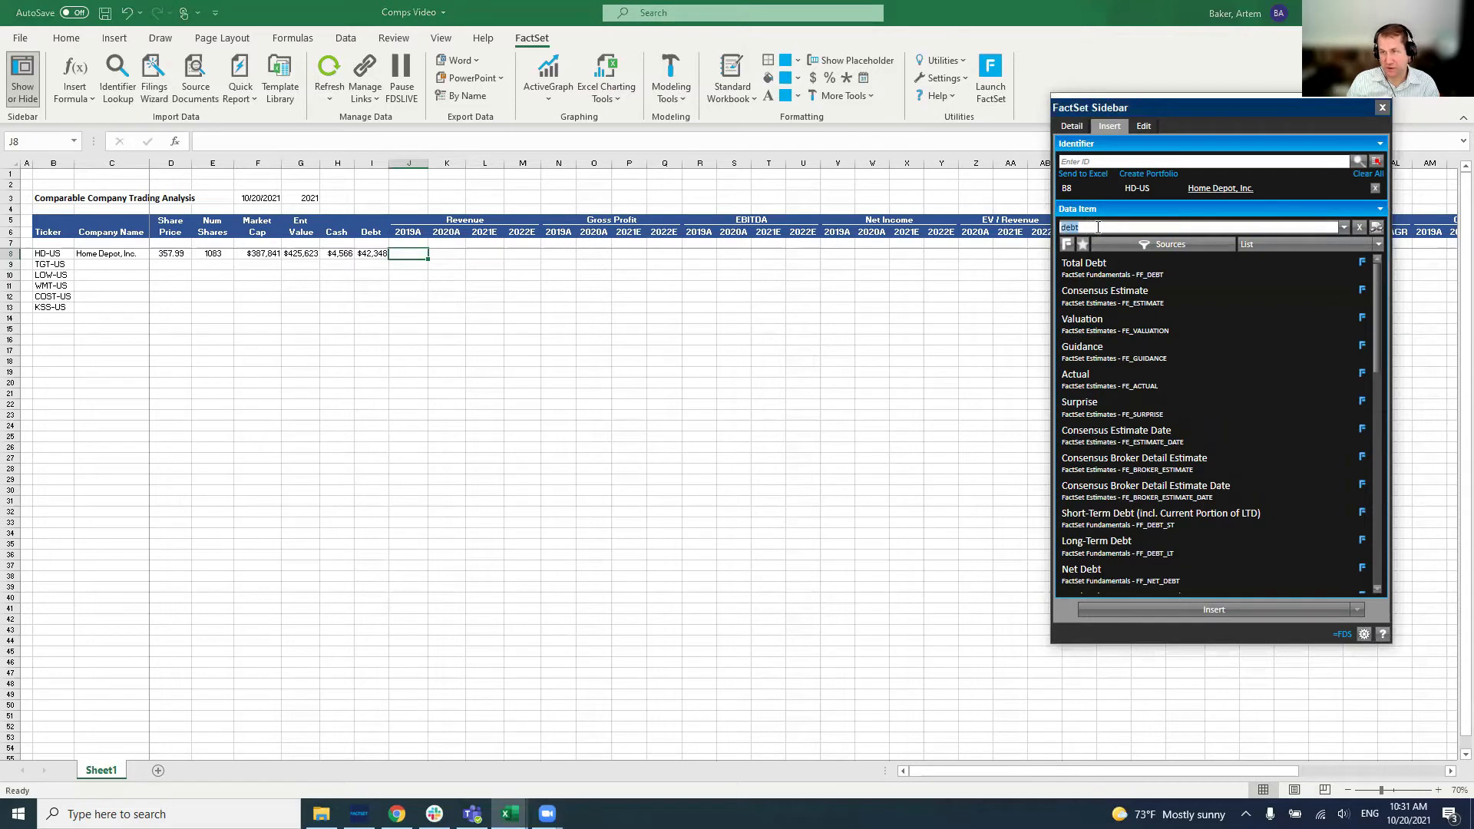
pyautogui.write('sales')
pyautogui.press('Return')
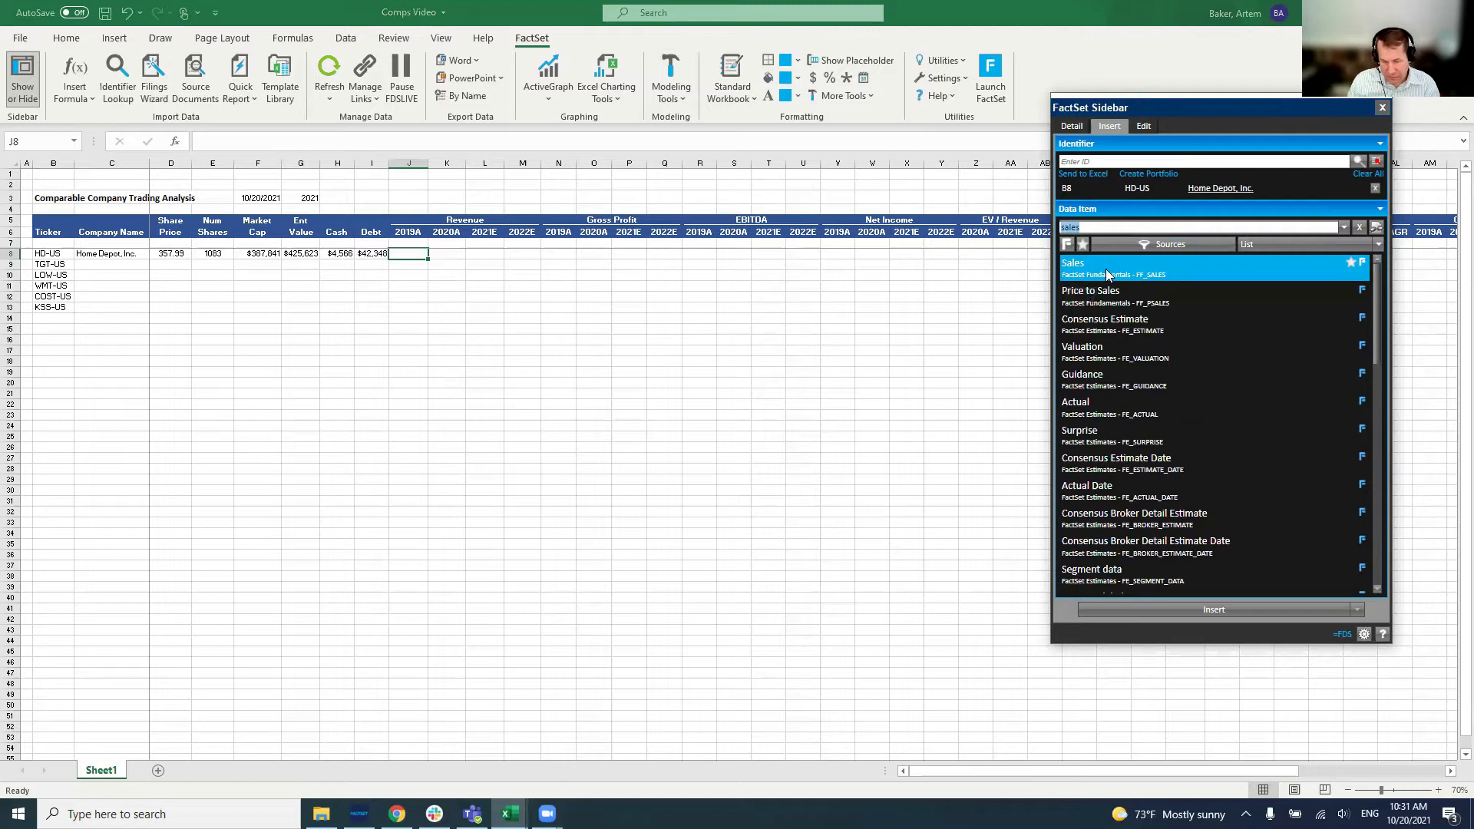
# Insert Sales (FF_SALES) into J8 with Annual report basis and a start date of One Year Ago.
pyautogui.click(1107, 272)
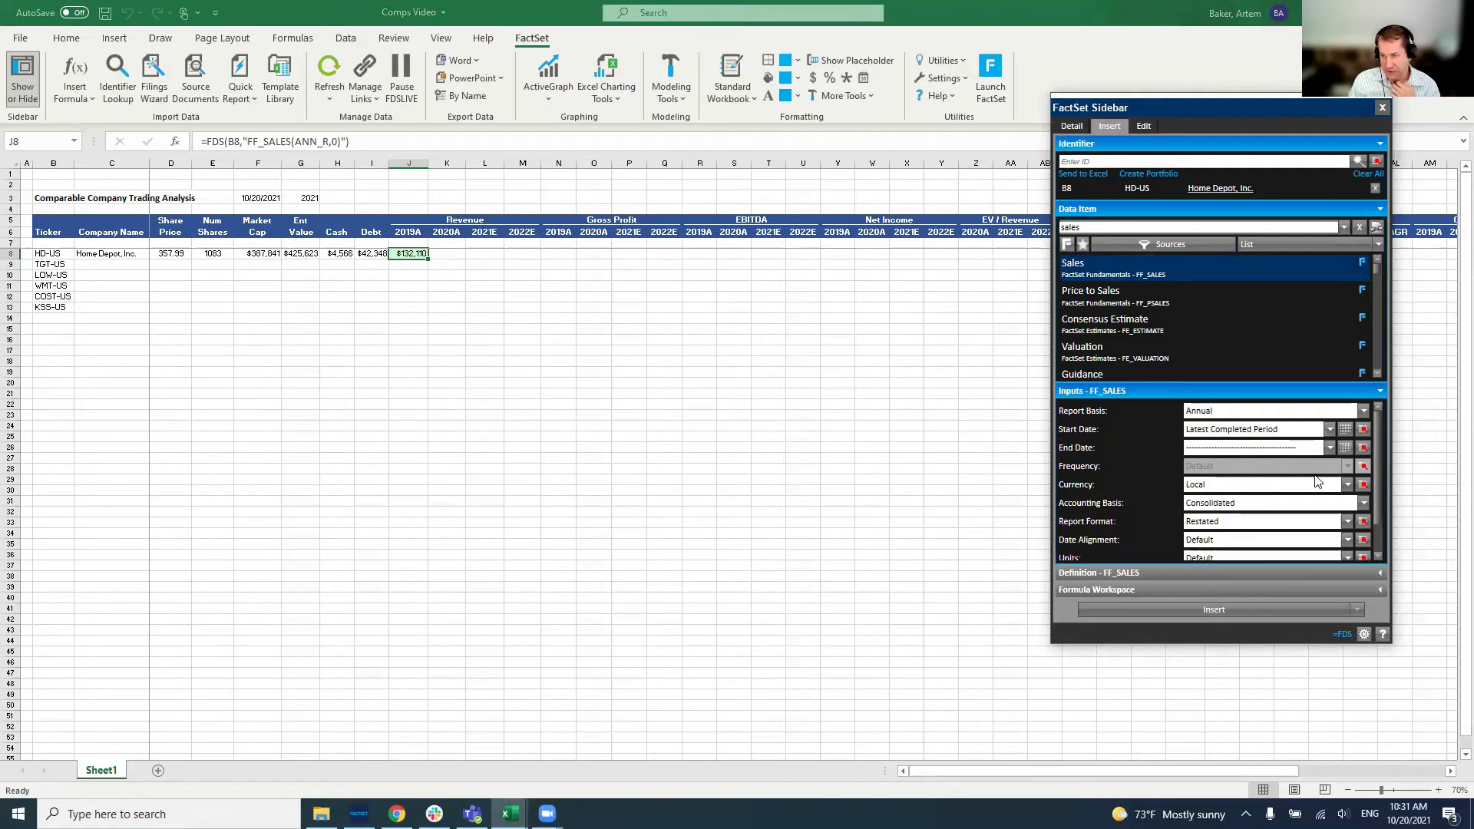
pyautogui.click(1330, 428)
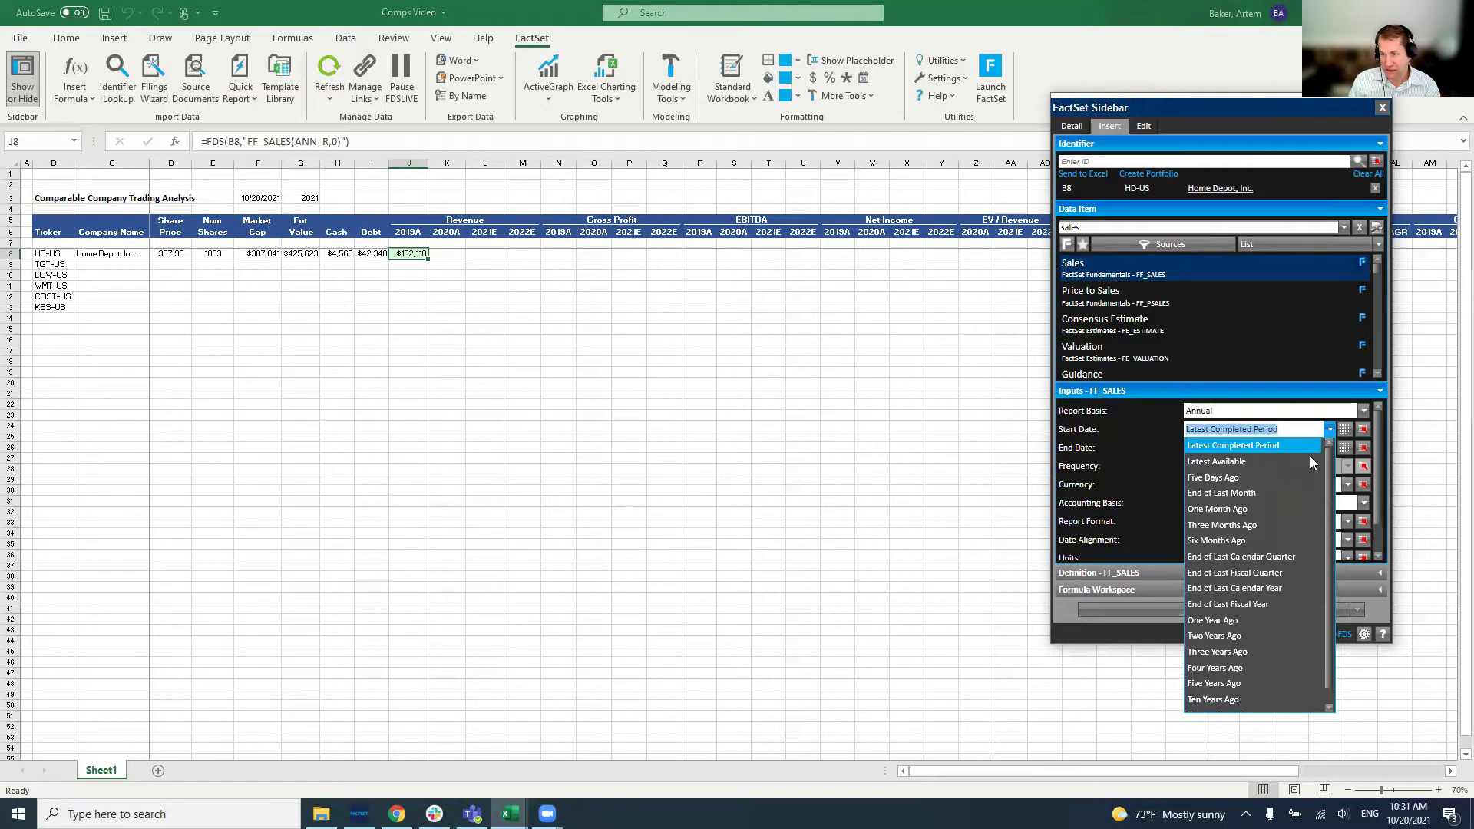
pyautogui.click(1244, 620)
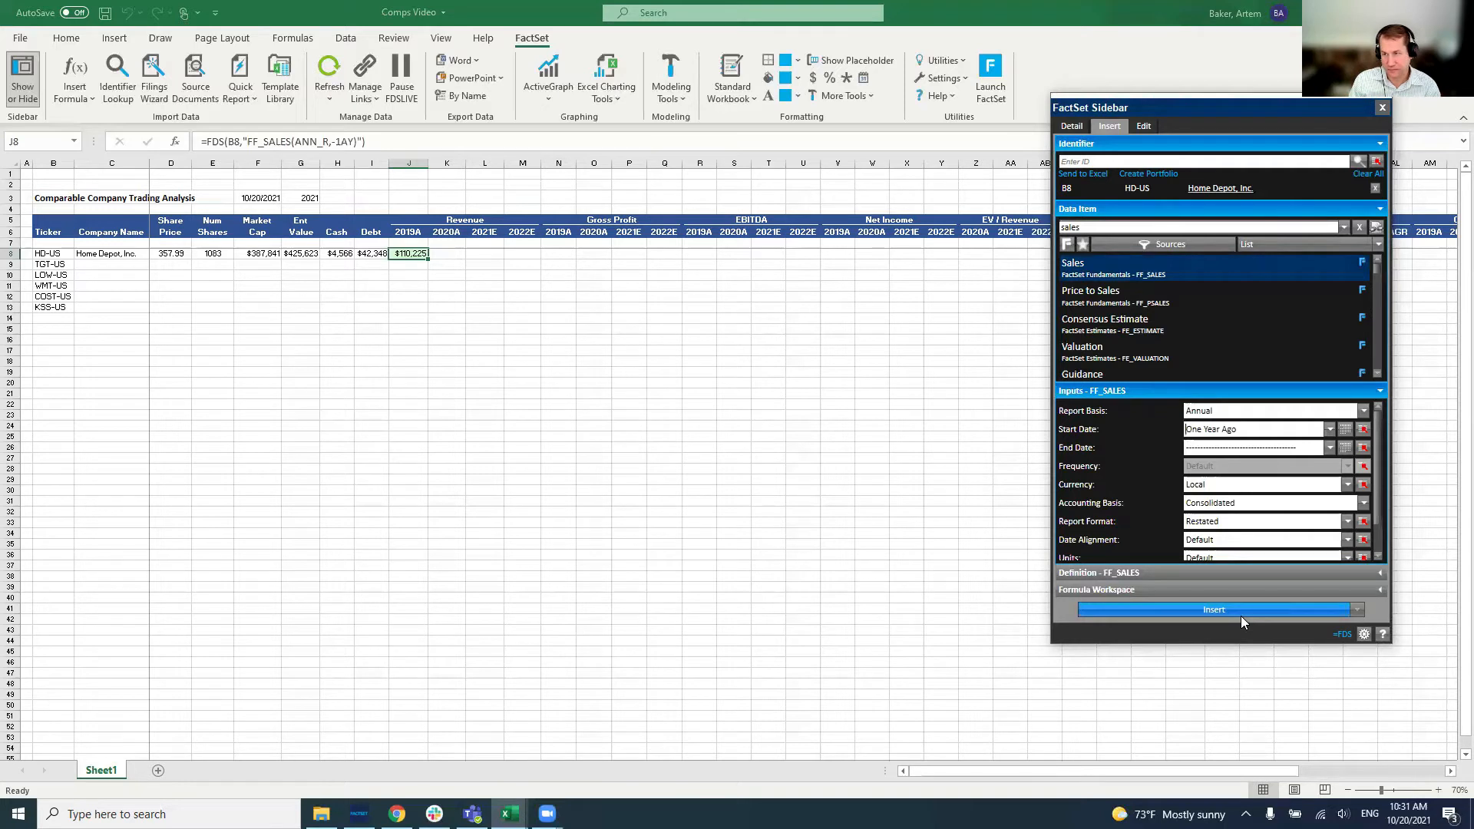
pyautogui.click(1234, 604)
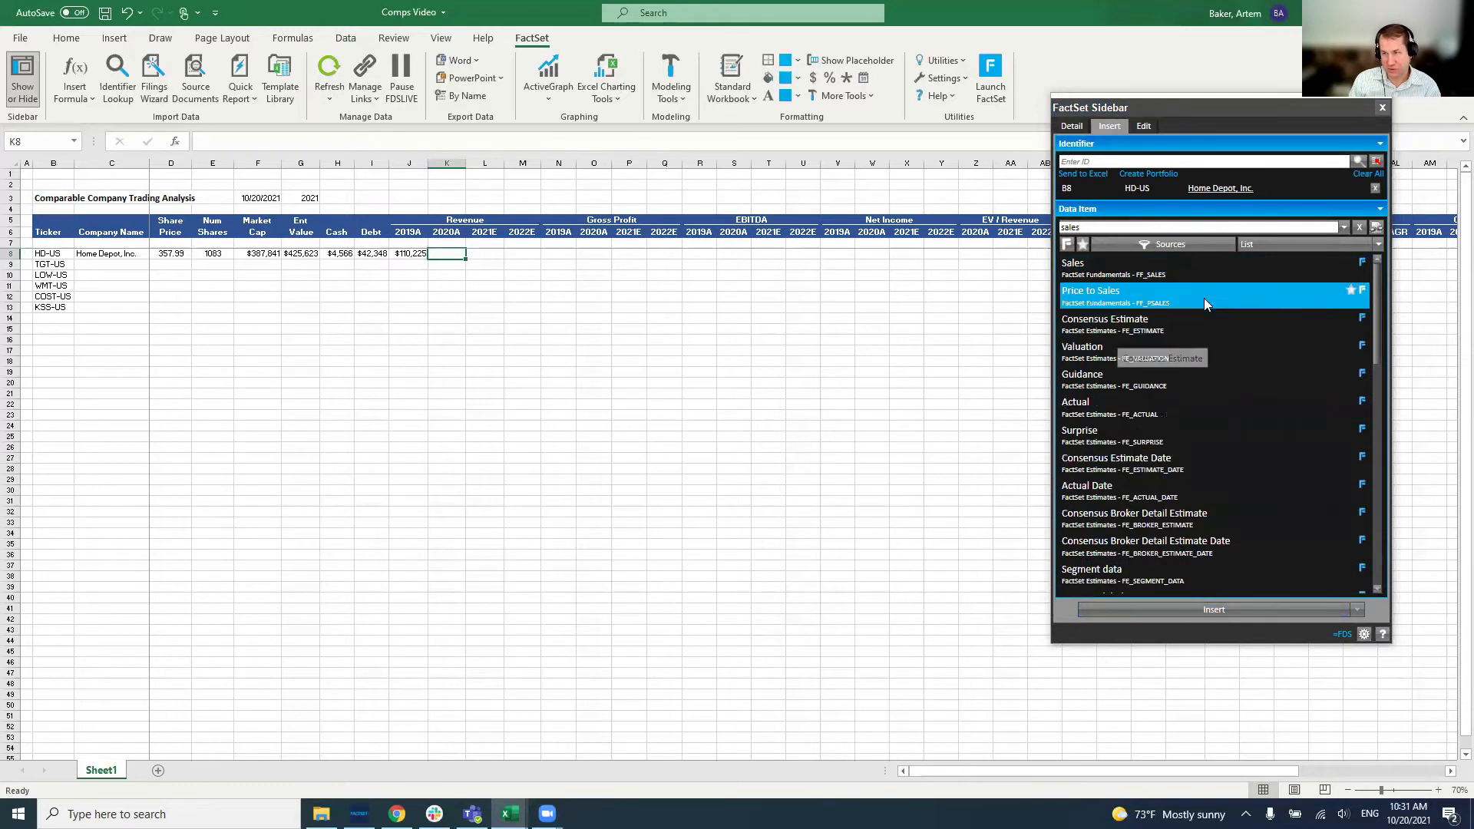
# Insert Sales (FF_SALES) into 2020A Revenue cell K8 with Annual report basis and a start date of Latest Available.
pyautogui.click(1168, 269)
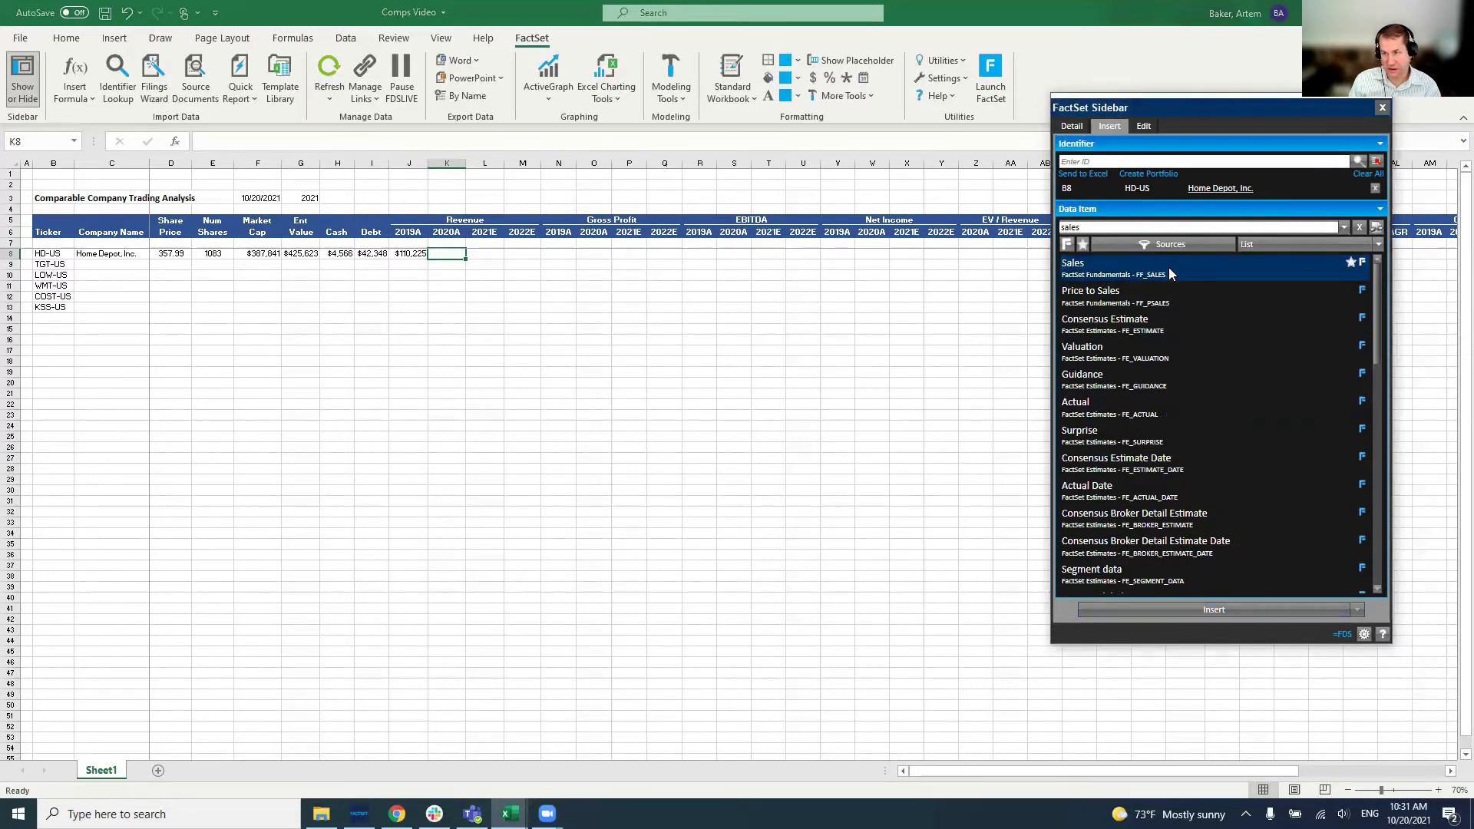
pyautogui.doubleClick(1168, 267)
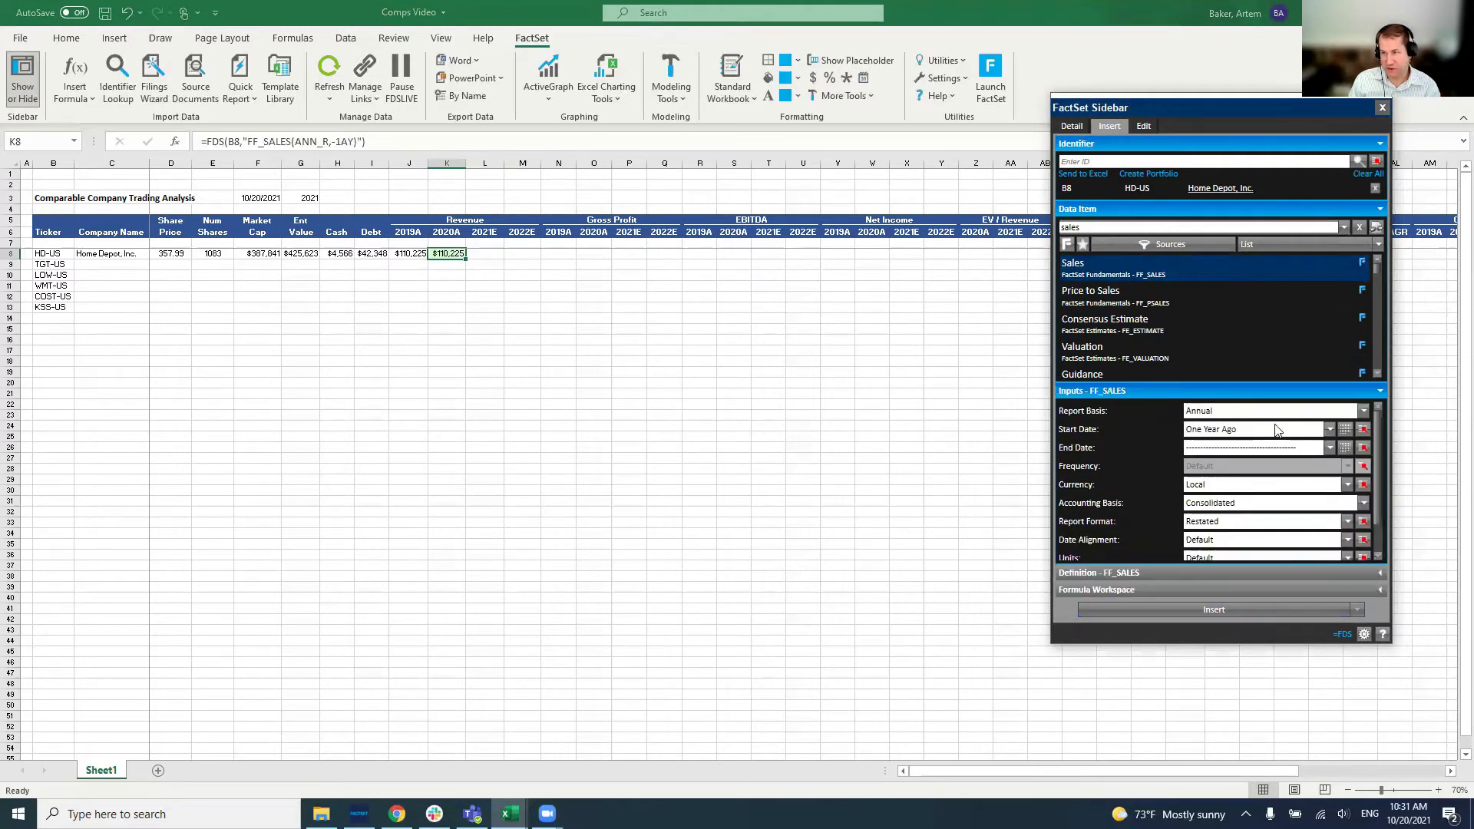
pyautogui.click(1330, 429)
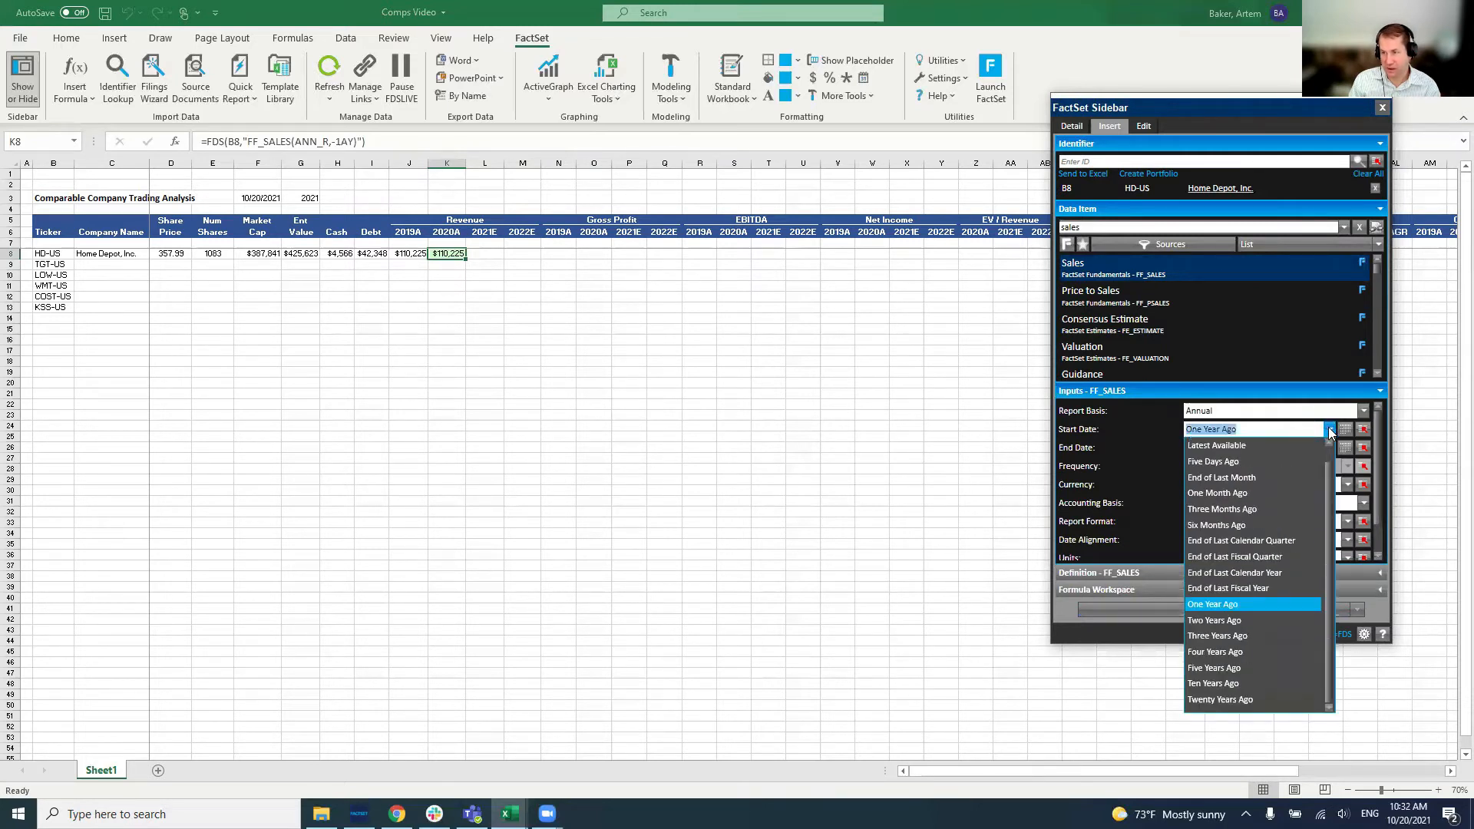
pyautogui.click(1275, 445)
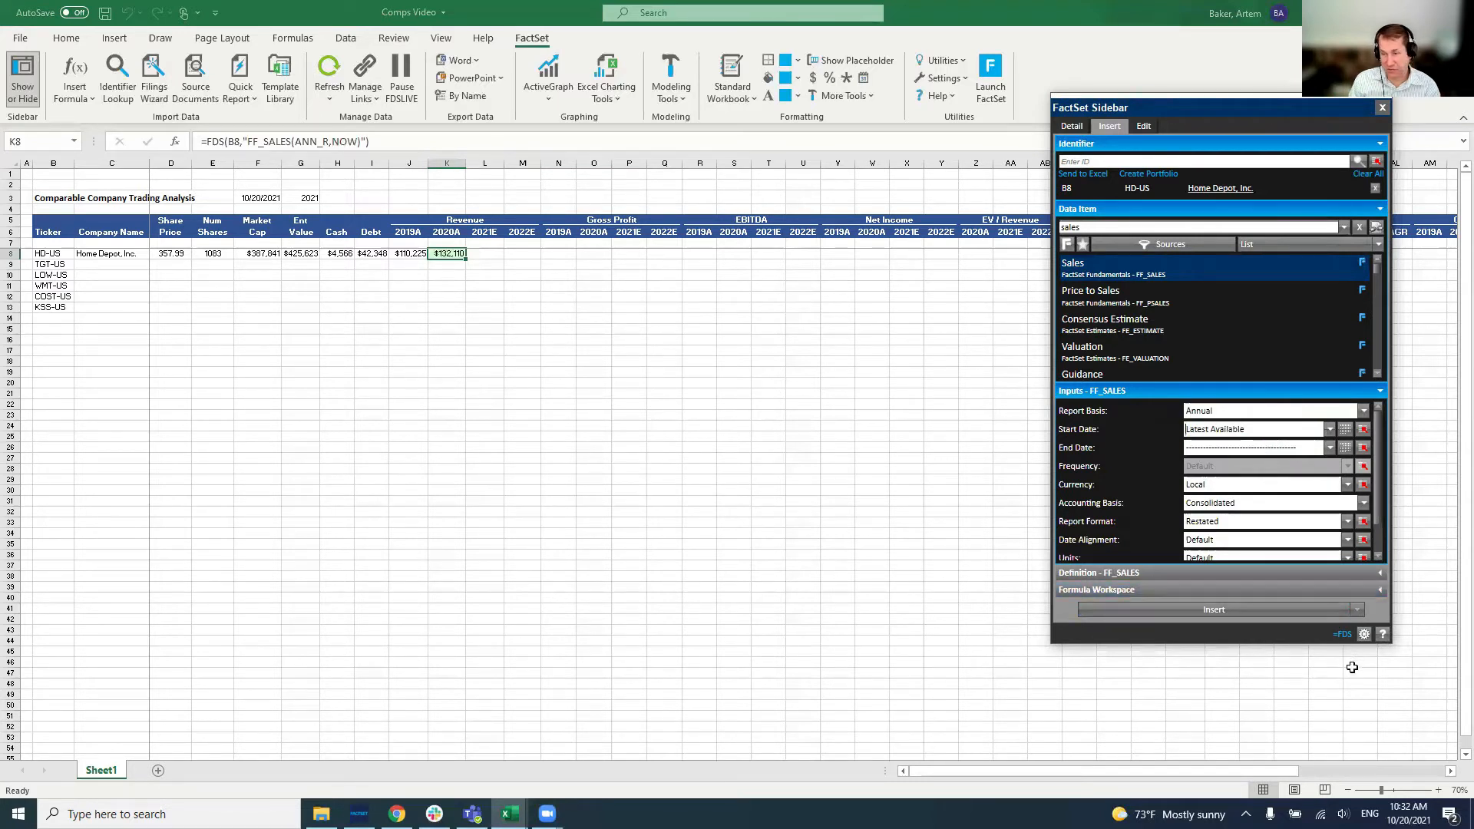
pyautogui.click(1255, 609)
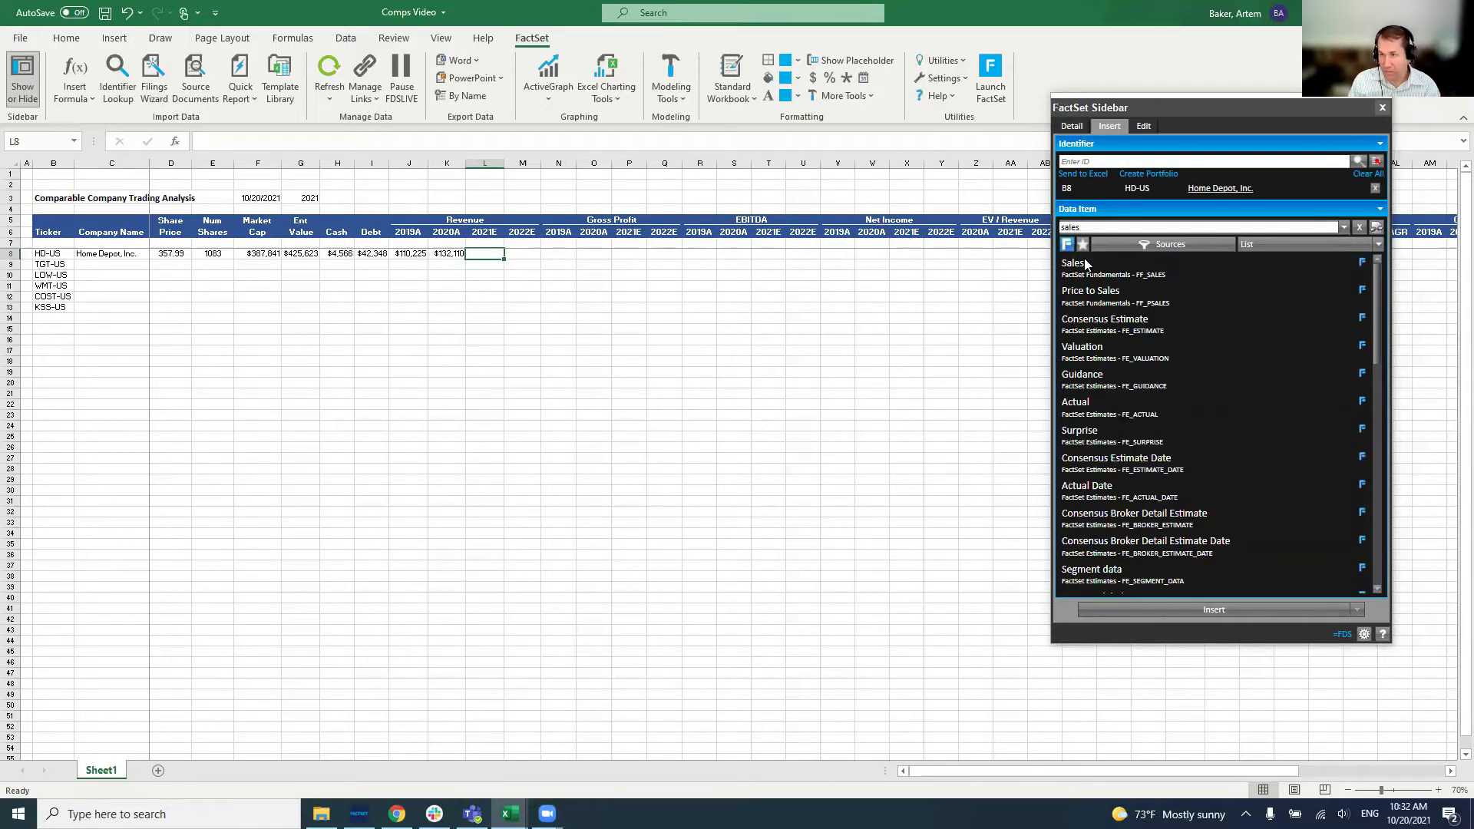
# Insert Consensus Estimate (FE_ESTIMATE) into L8 for mean Sales, Annual Rolling, Current Unreported Year (FY1), Latest Available.
pyautogui.click(1113, 329)
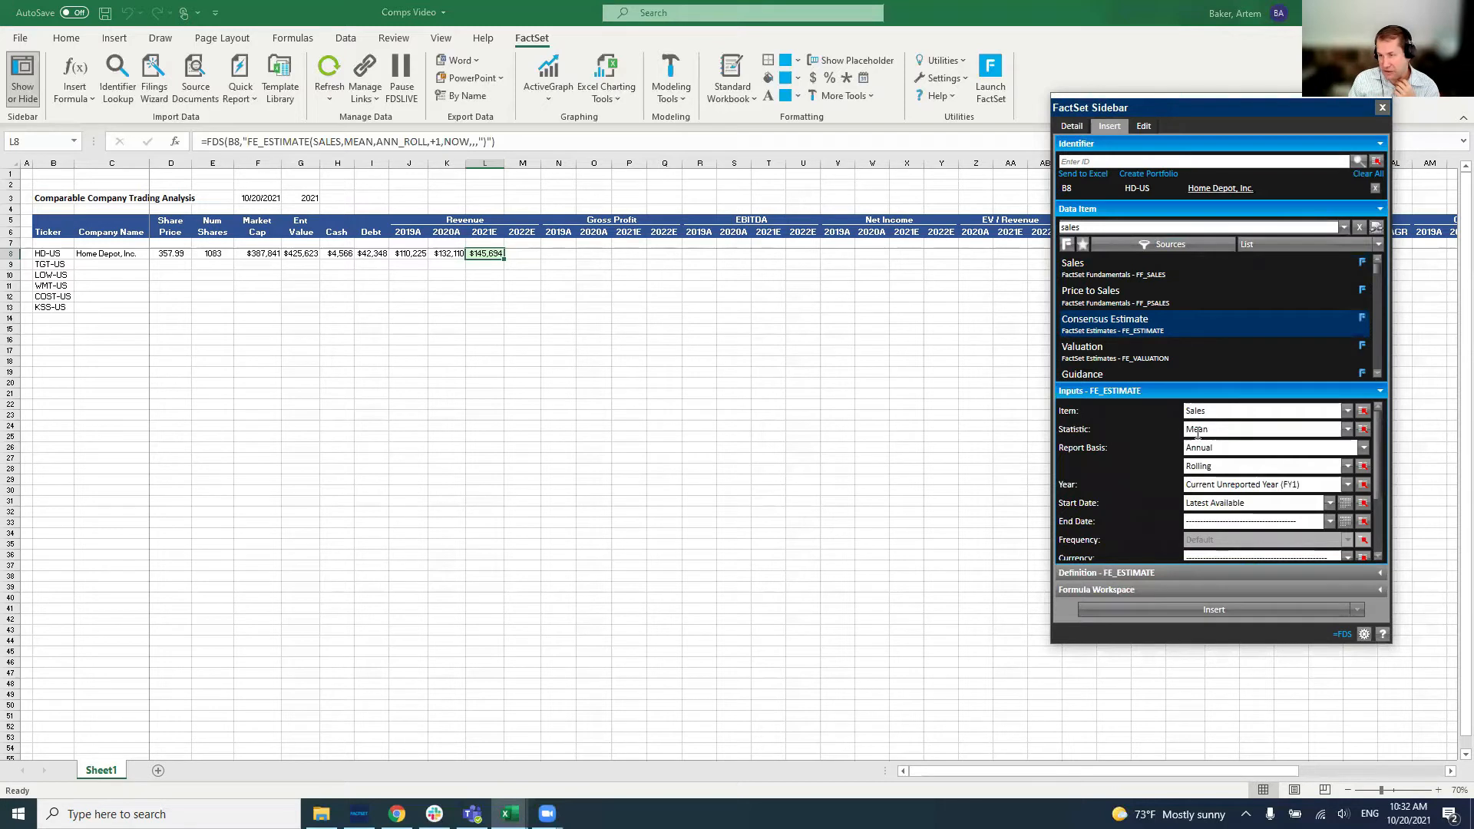
pyautogui.click(1347, 410)
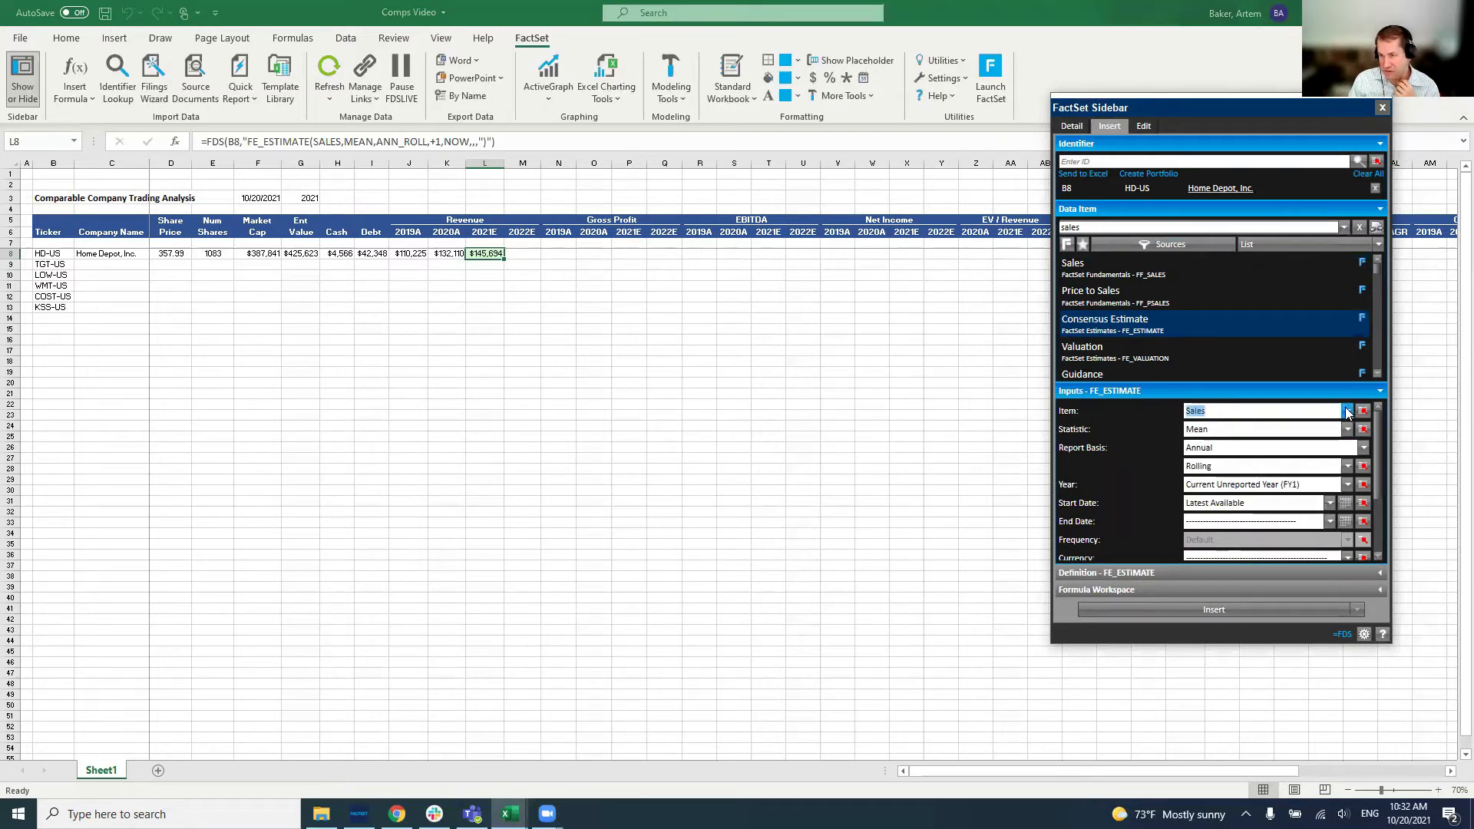
pyautogui.click(1347, 412)
pyautogui.click(1347, 411)
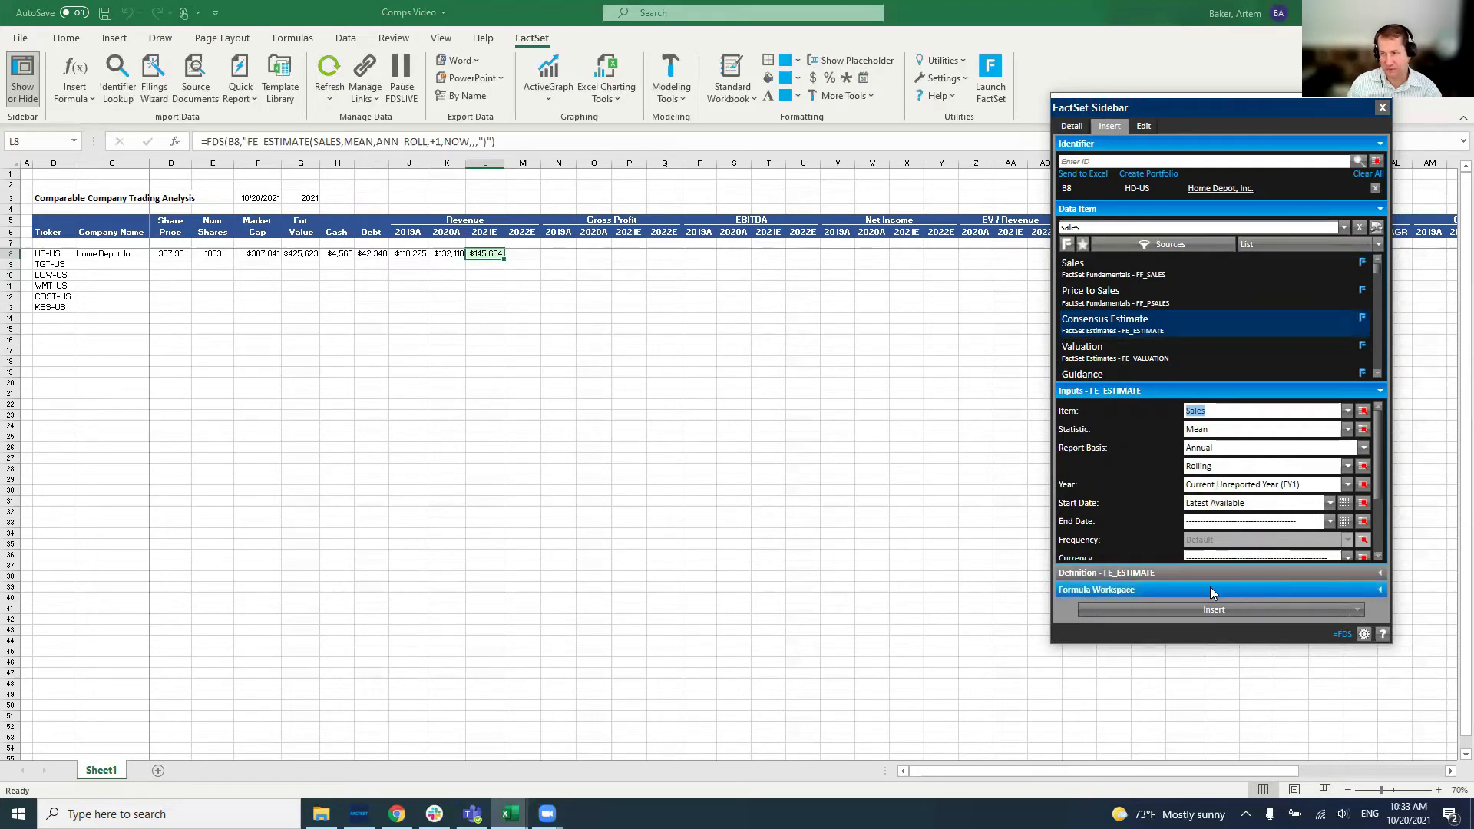
pyautogui.click(1211, 611)
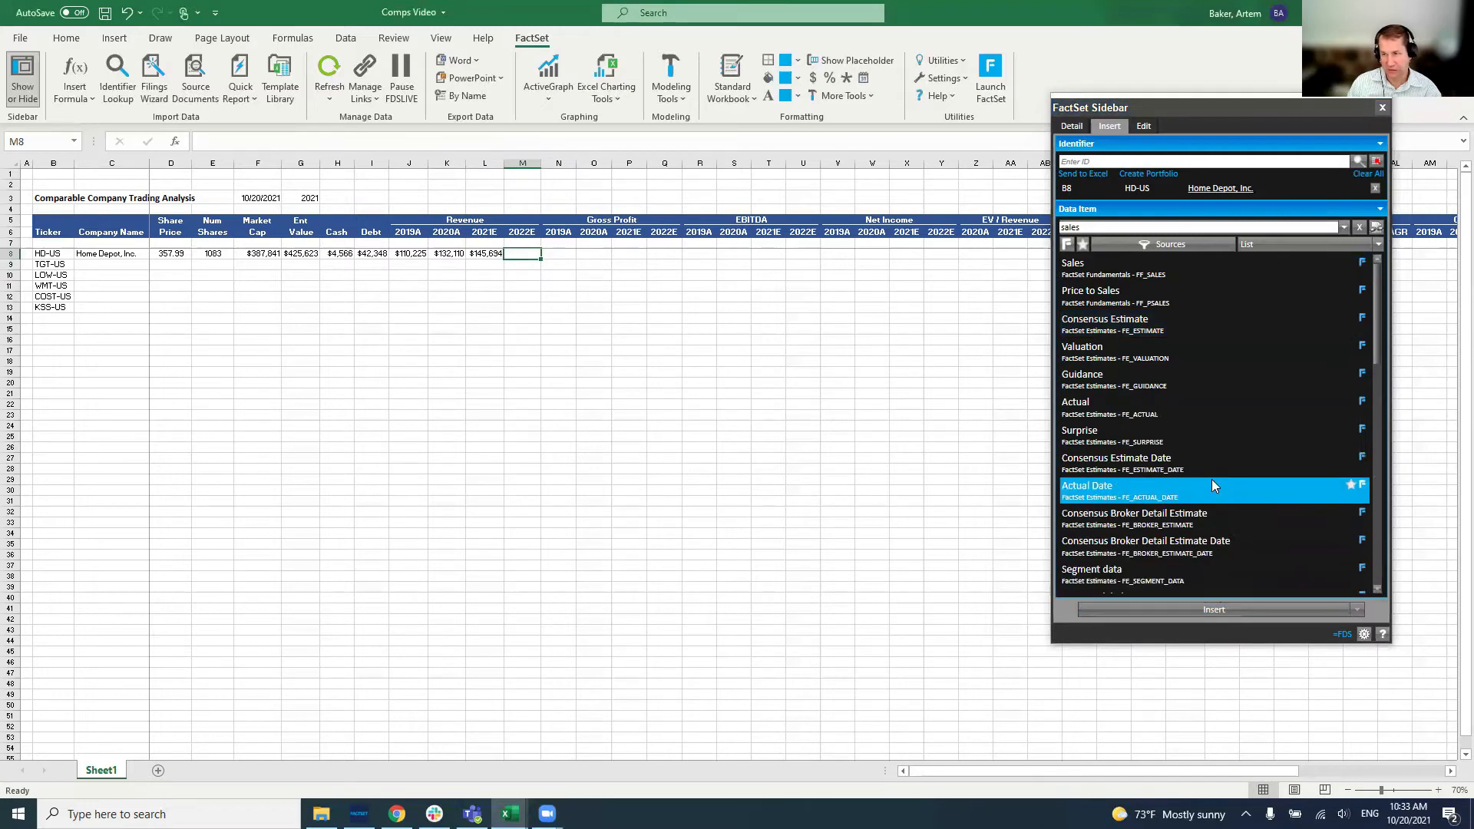
# Insert Consensus Estimate (FE_ESTIMATE) into M8 for mean Sales, Annual Rolling, with the year set to Following Year (FY2).
pyautogui.click(1151, 321)
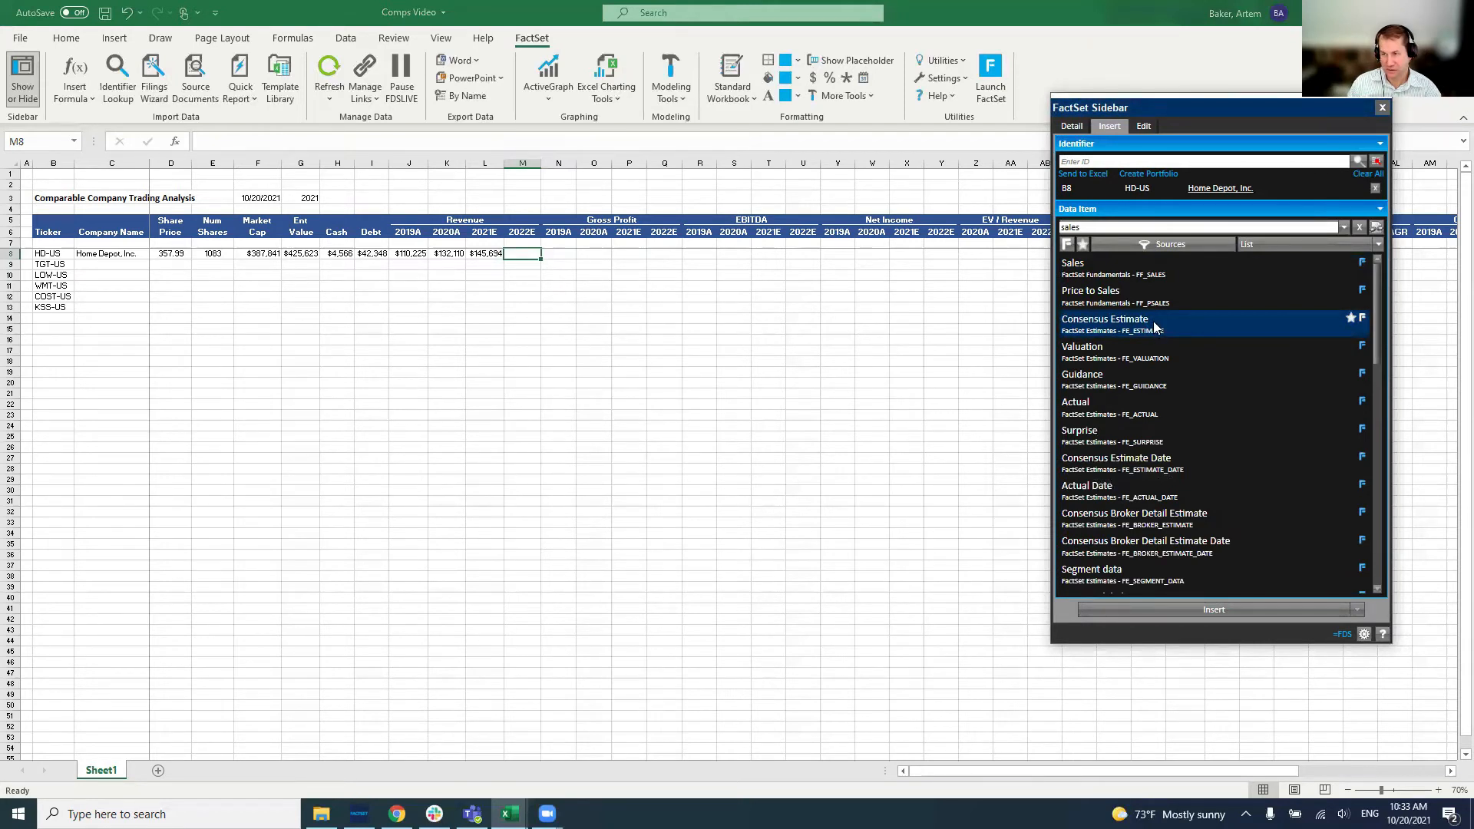
pyautogui.doubleClick(1155, 326)
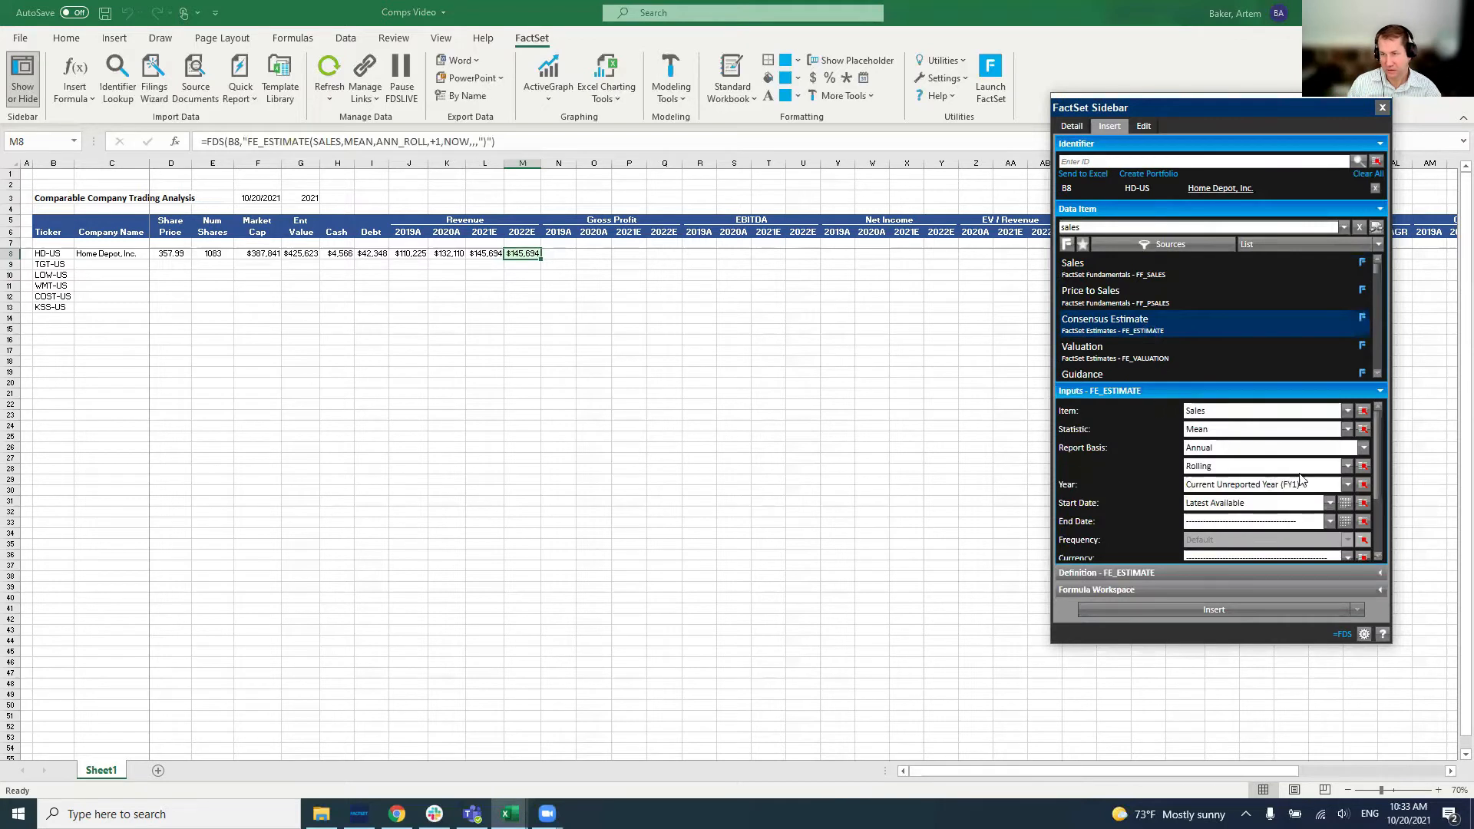
pyautogui.click(1346, 486)
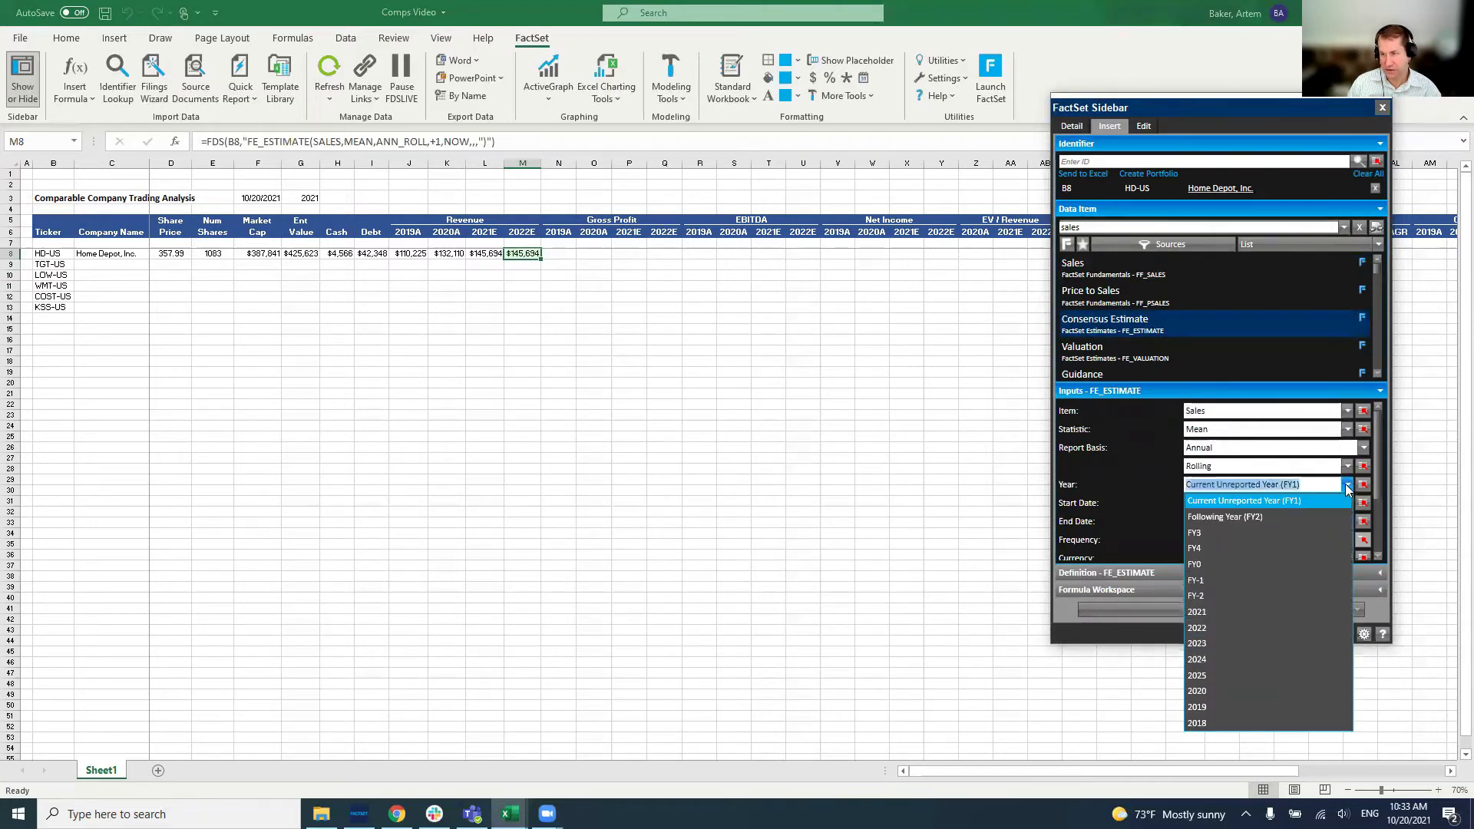
pyautogui.click(1265, 515)
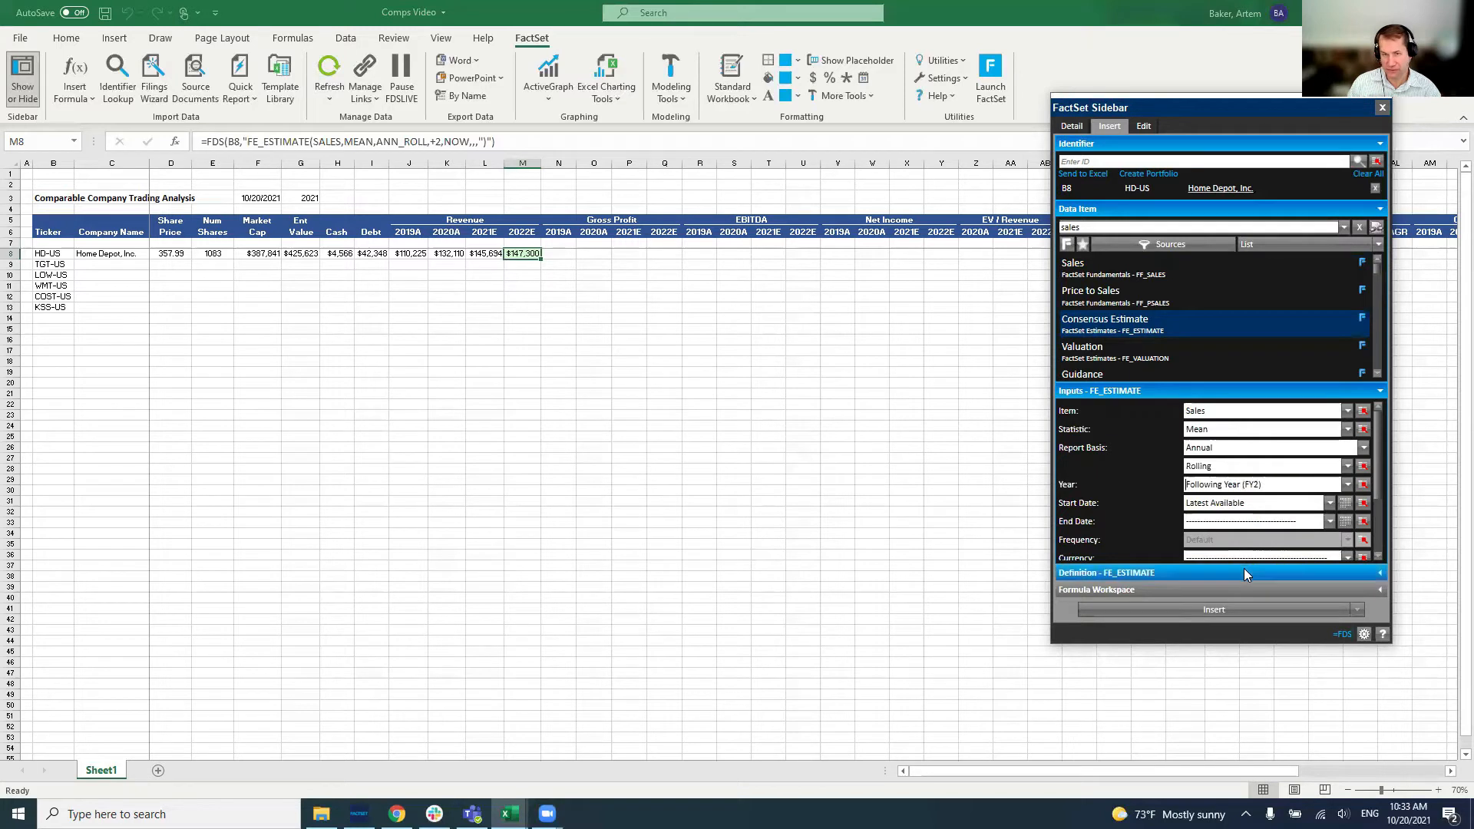
pyautogui.click(1217, 609)
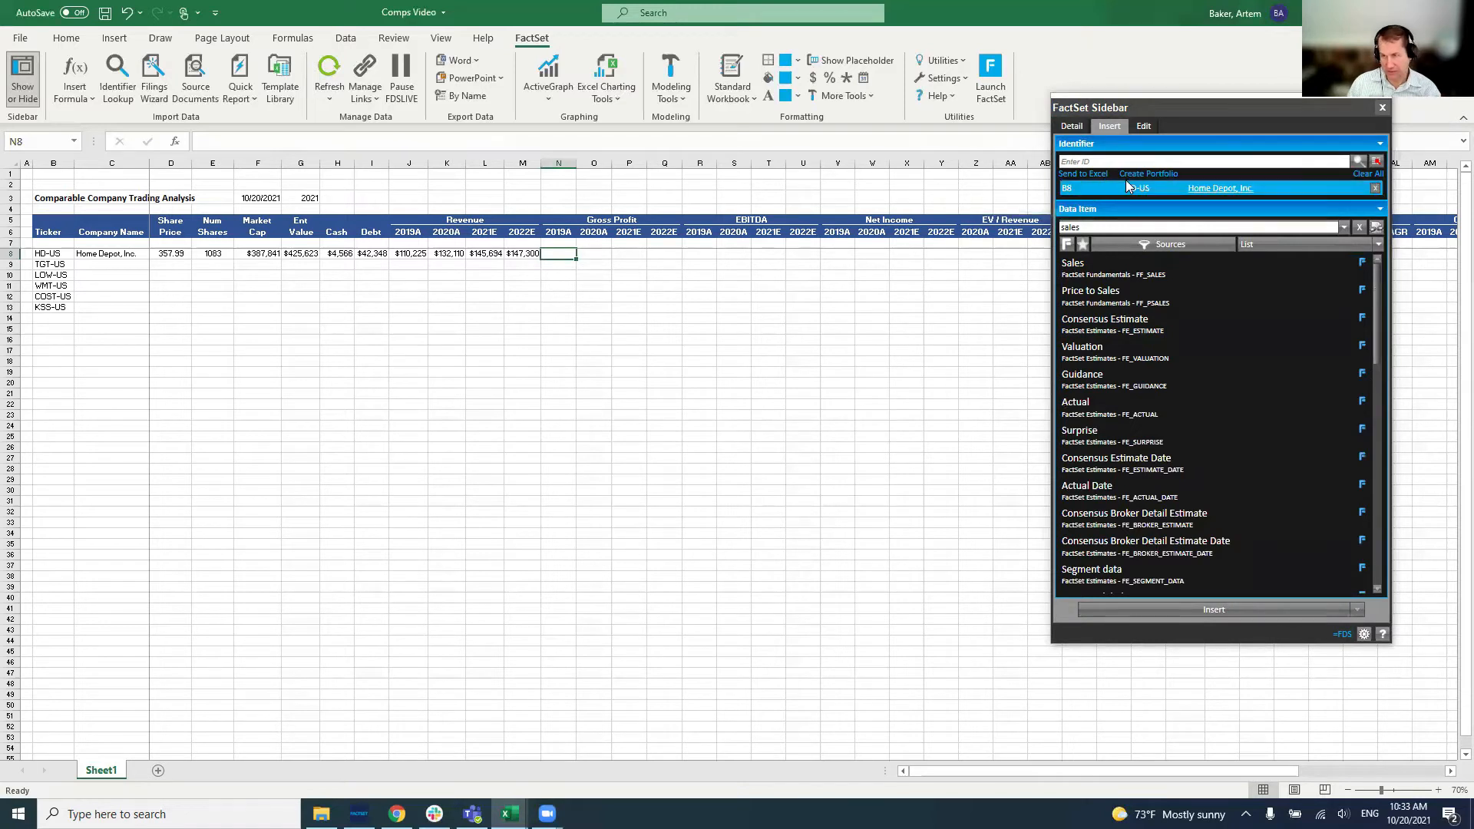
# Search the data items for gross, gross profit and gross margin, and try Gross Income Margin (FF_GROSS_MGN) for cell N8.
pyautogui.doubleClick(1088, 228)
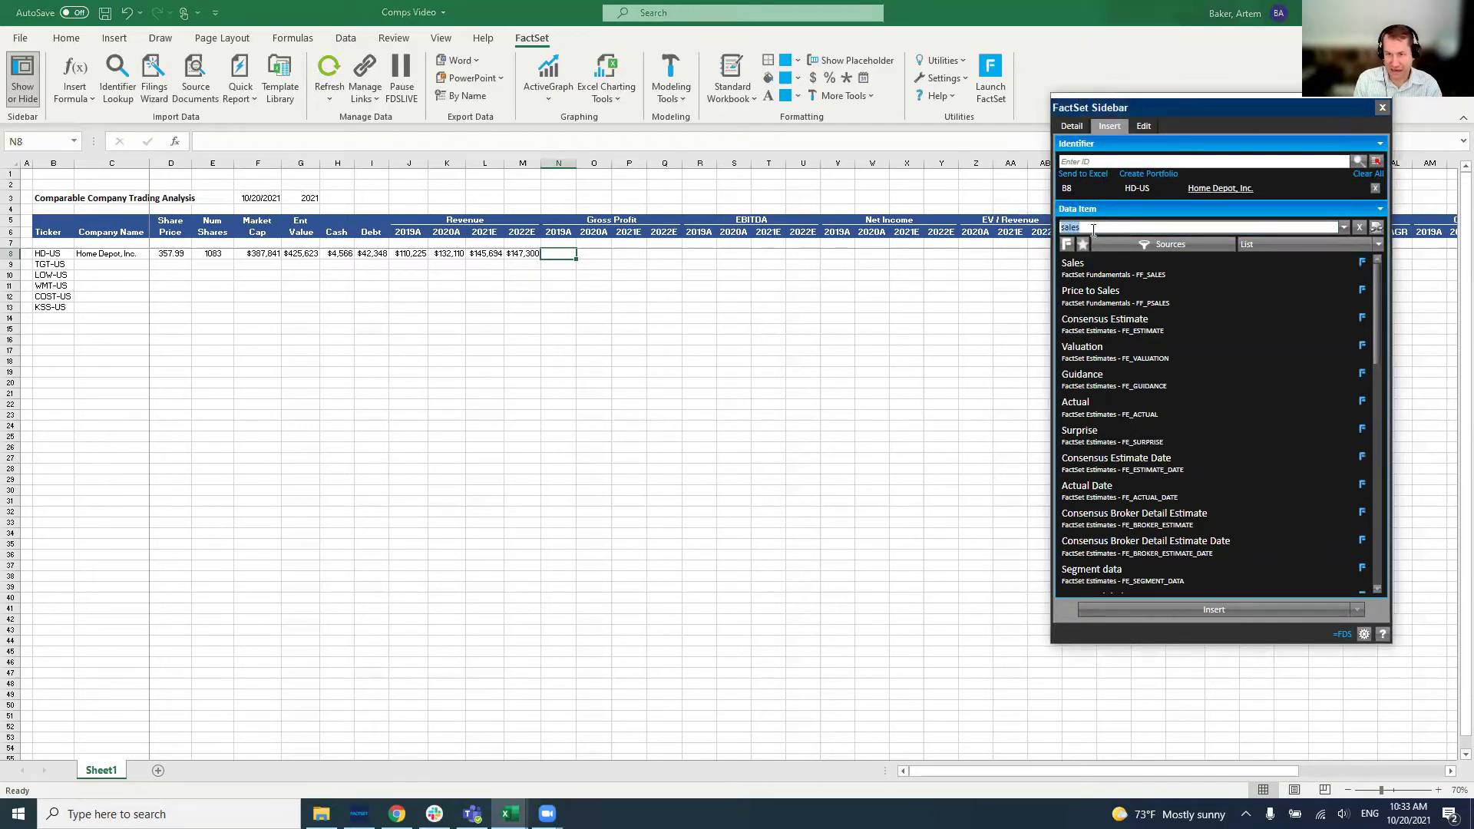
pyautogui.write('gross')
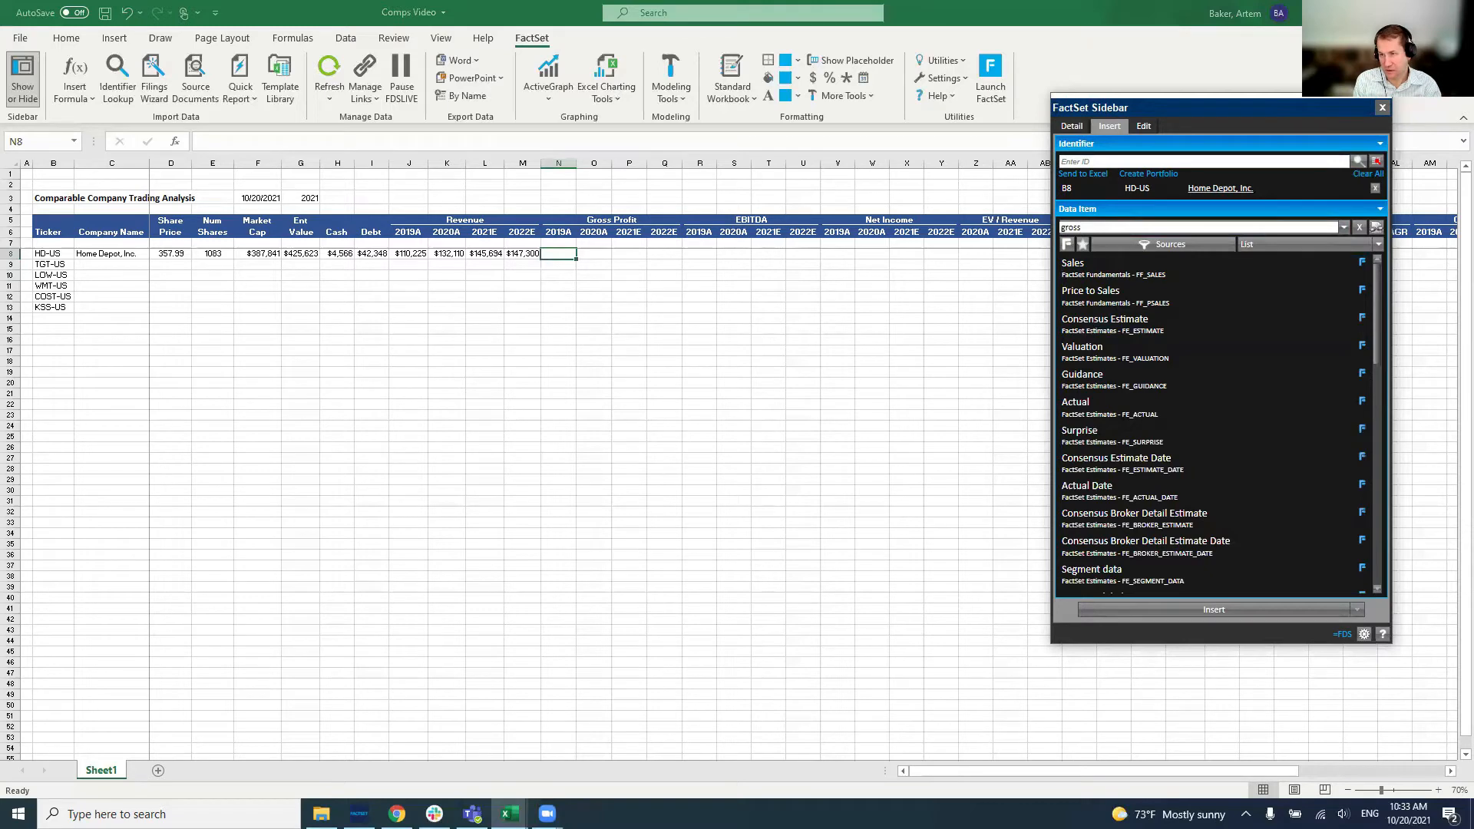
pyautogui.press('Return')
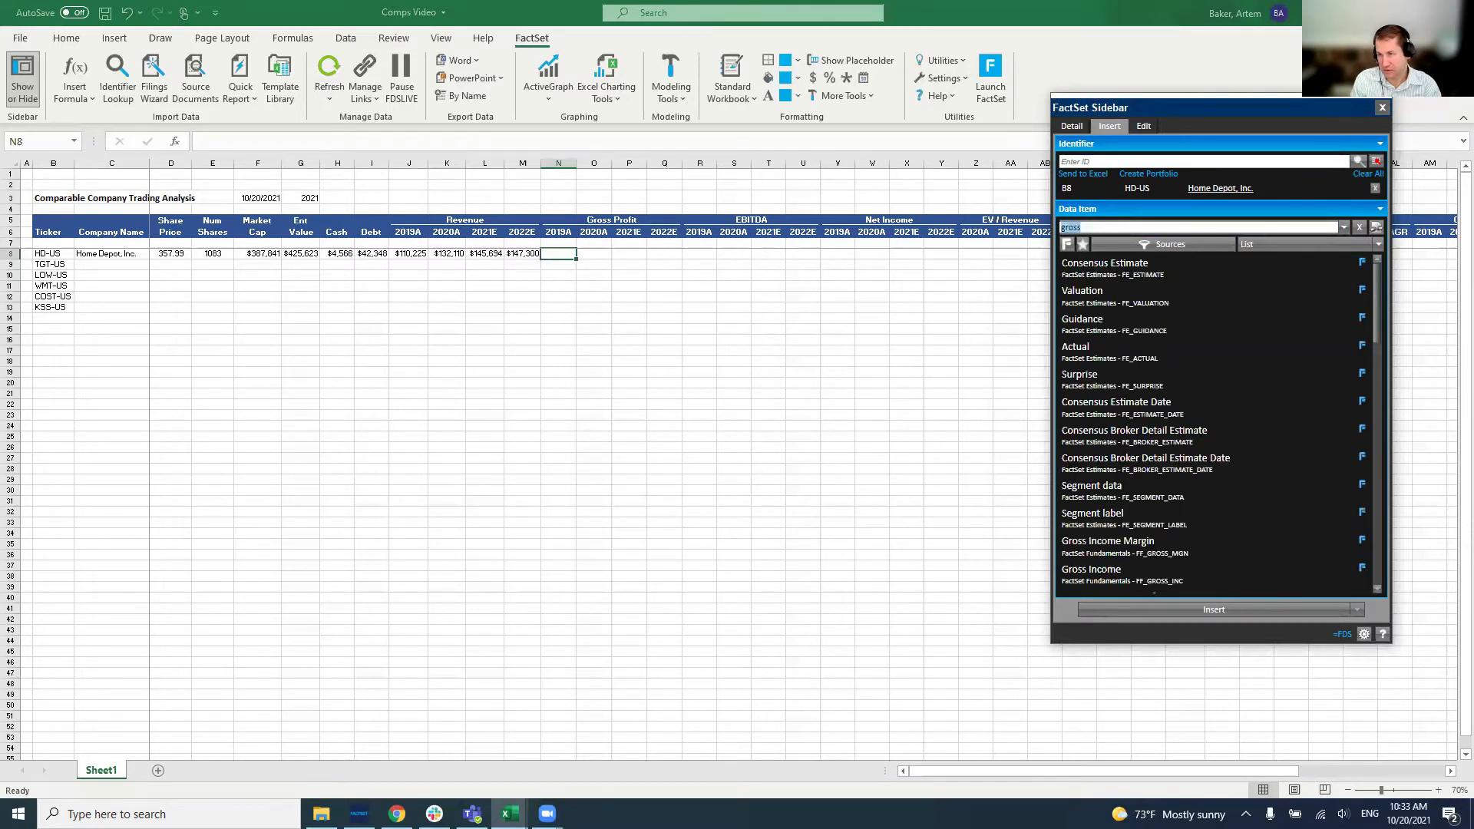
pyautogui.click(1098, 226)
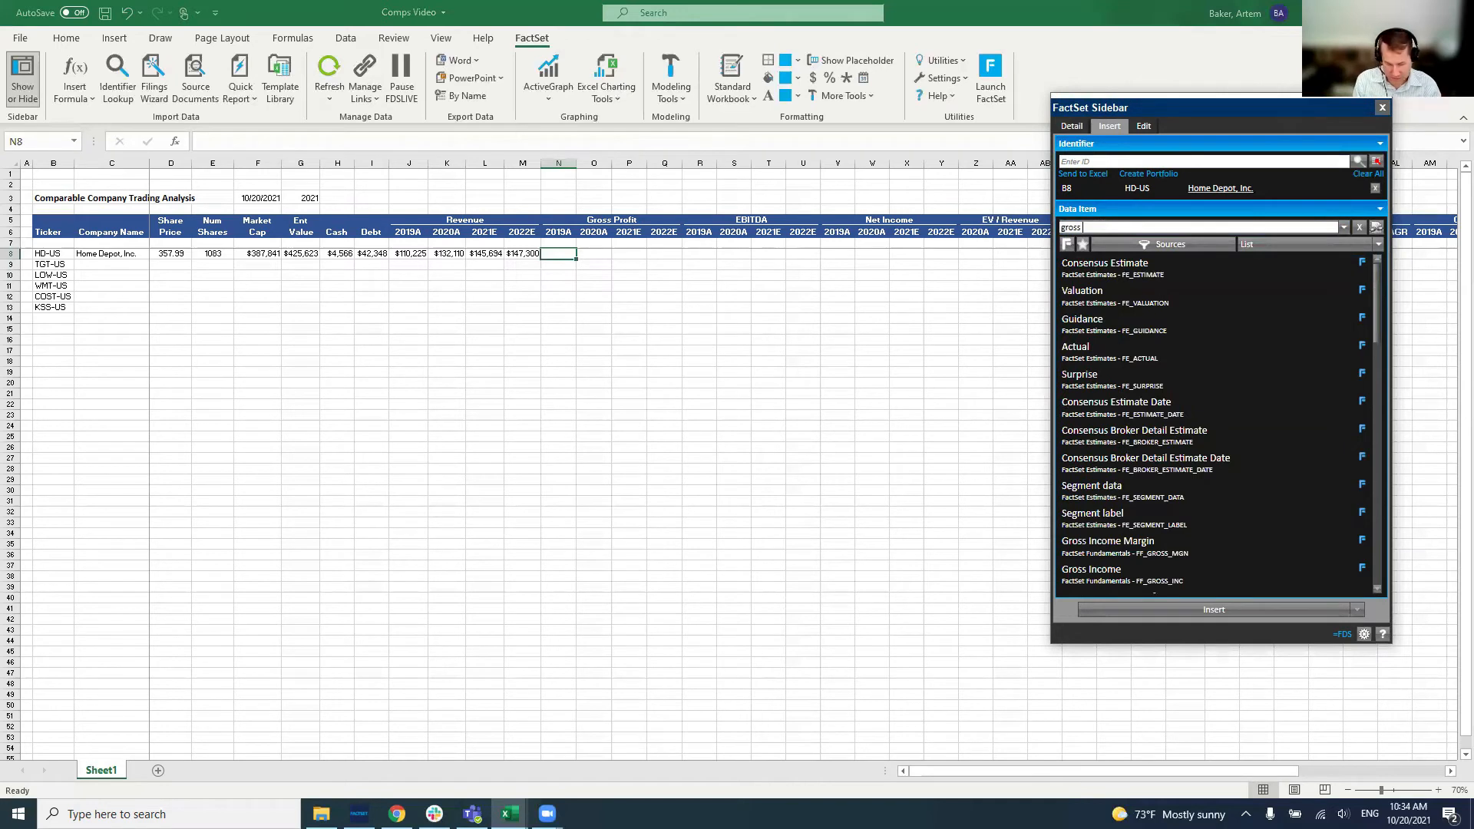
pyautogui.write('profit')
pyautogui.press('Return')
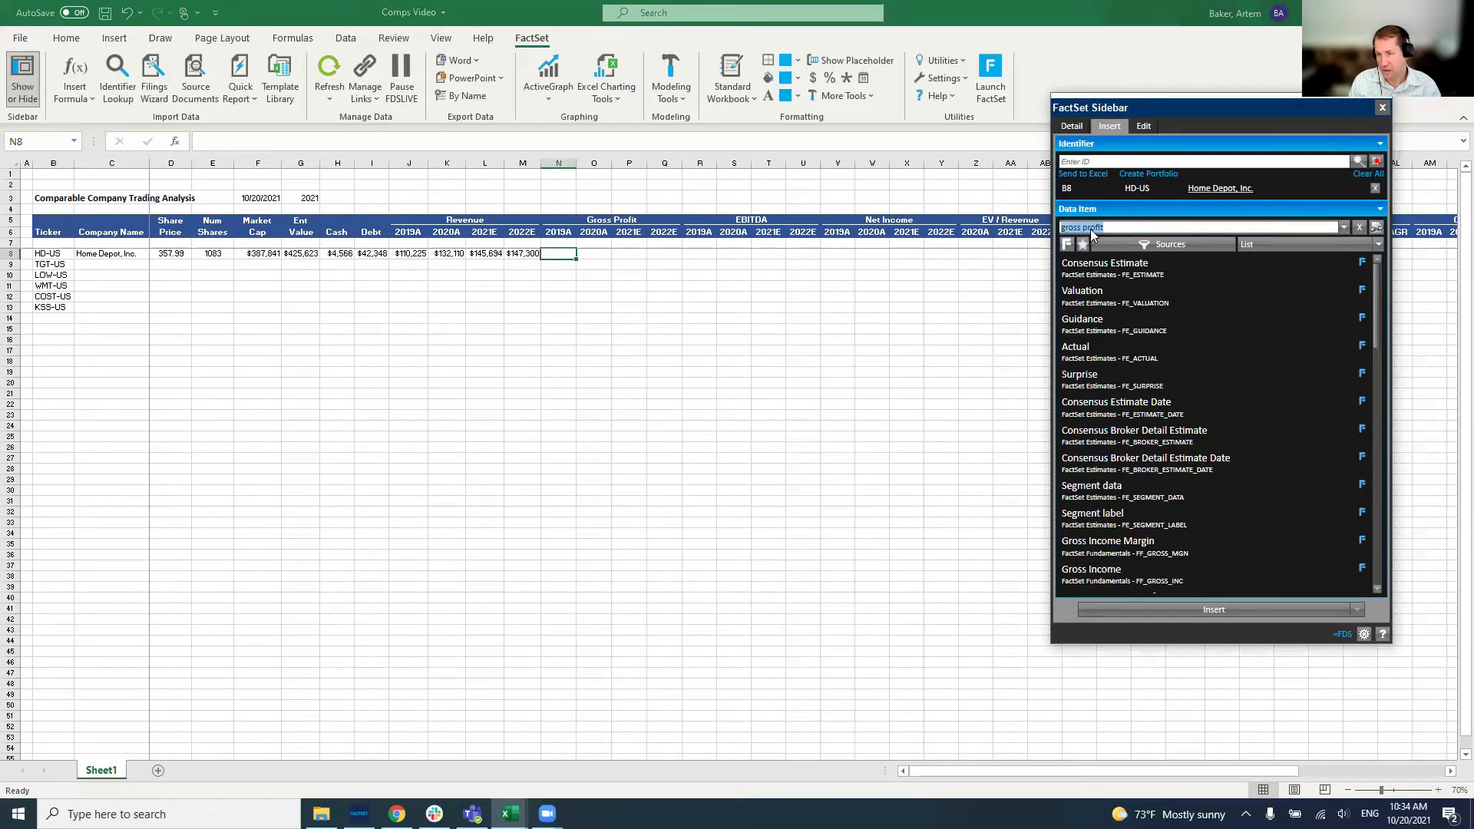
pyautogui.write('margin')
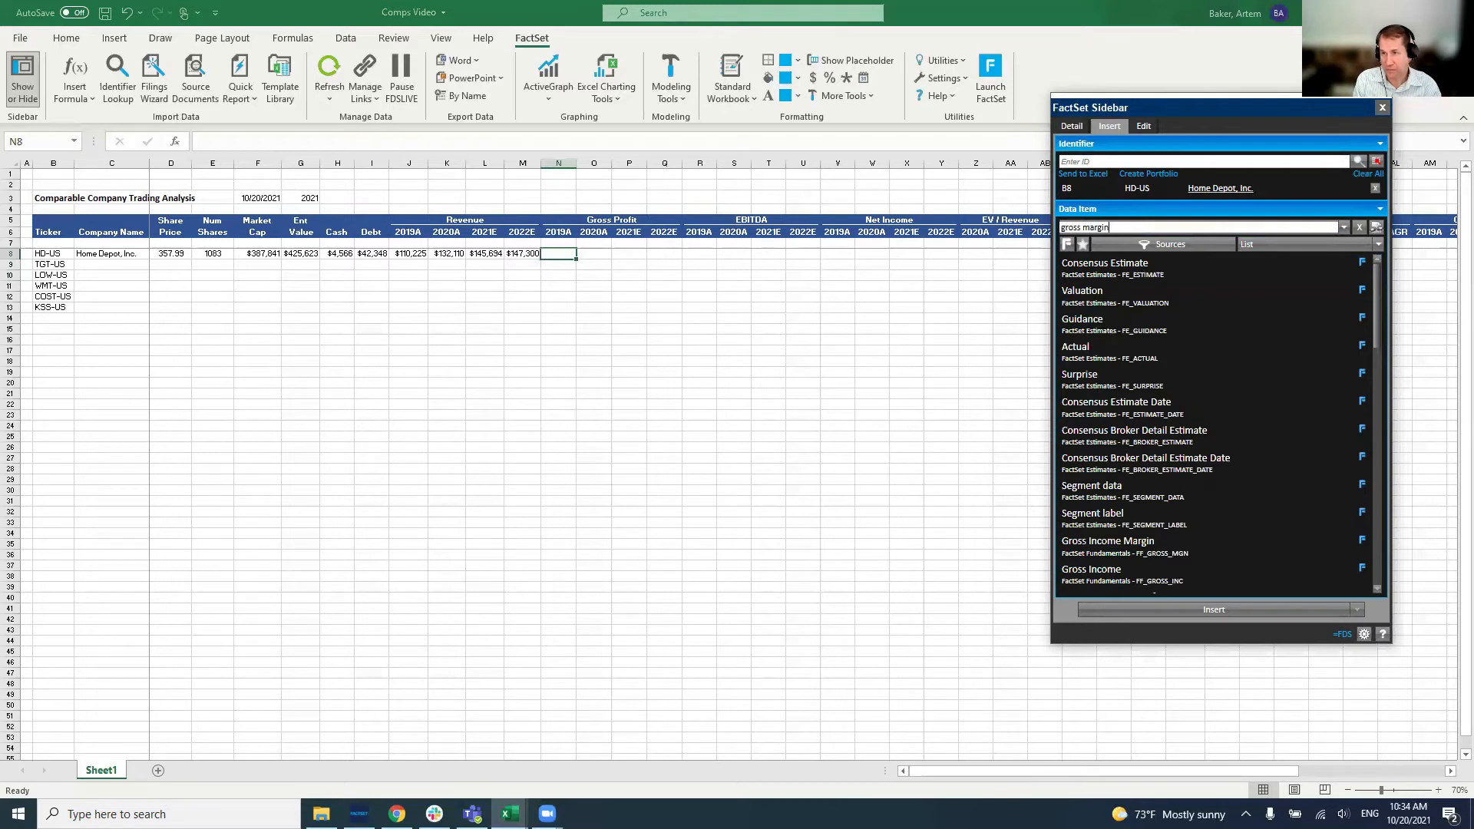
pyautogui.press('Return')
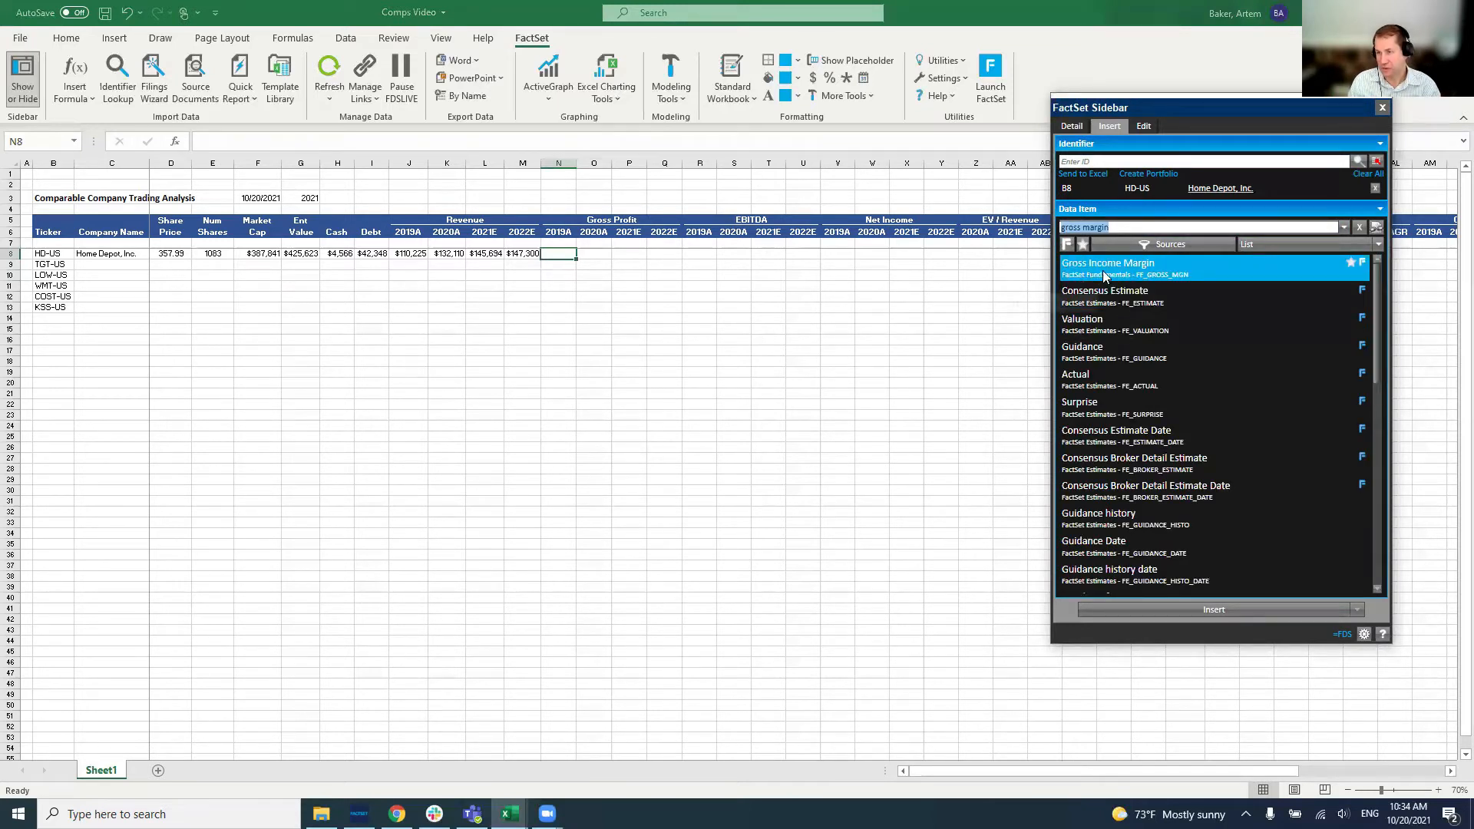
pyautogui.click(1113, 274)
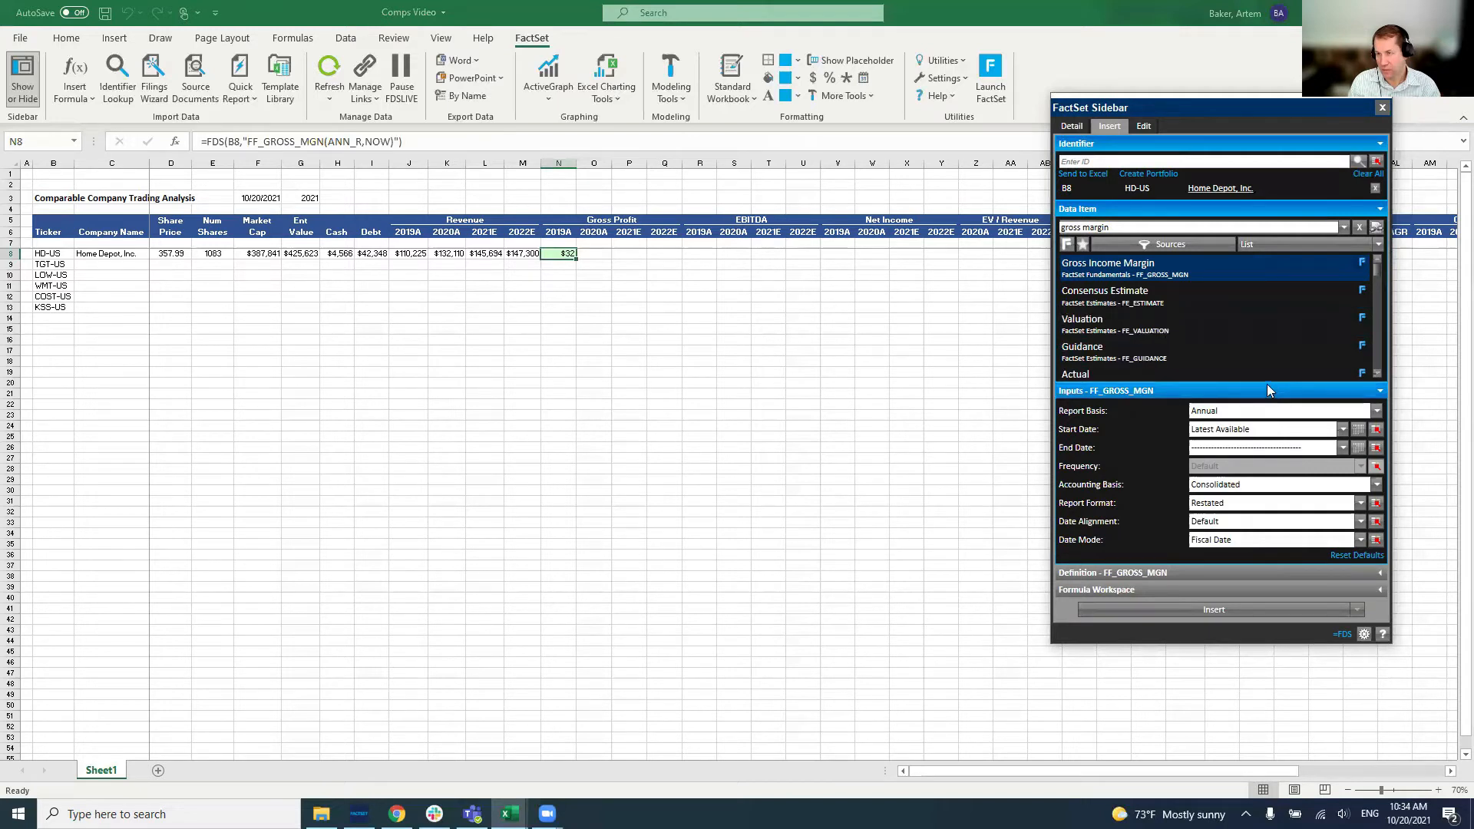
# Replace the data item search with gross income.
pyautogui.tripleClick(1100, 224)
pyautogui.doubleClick(1100, 224)
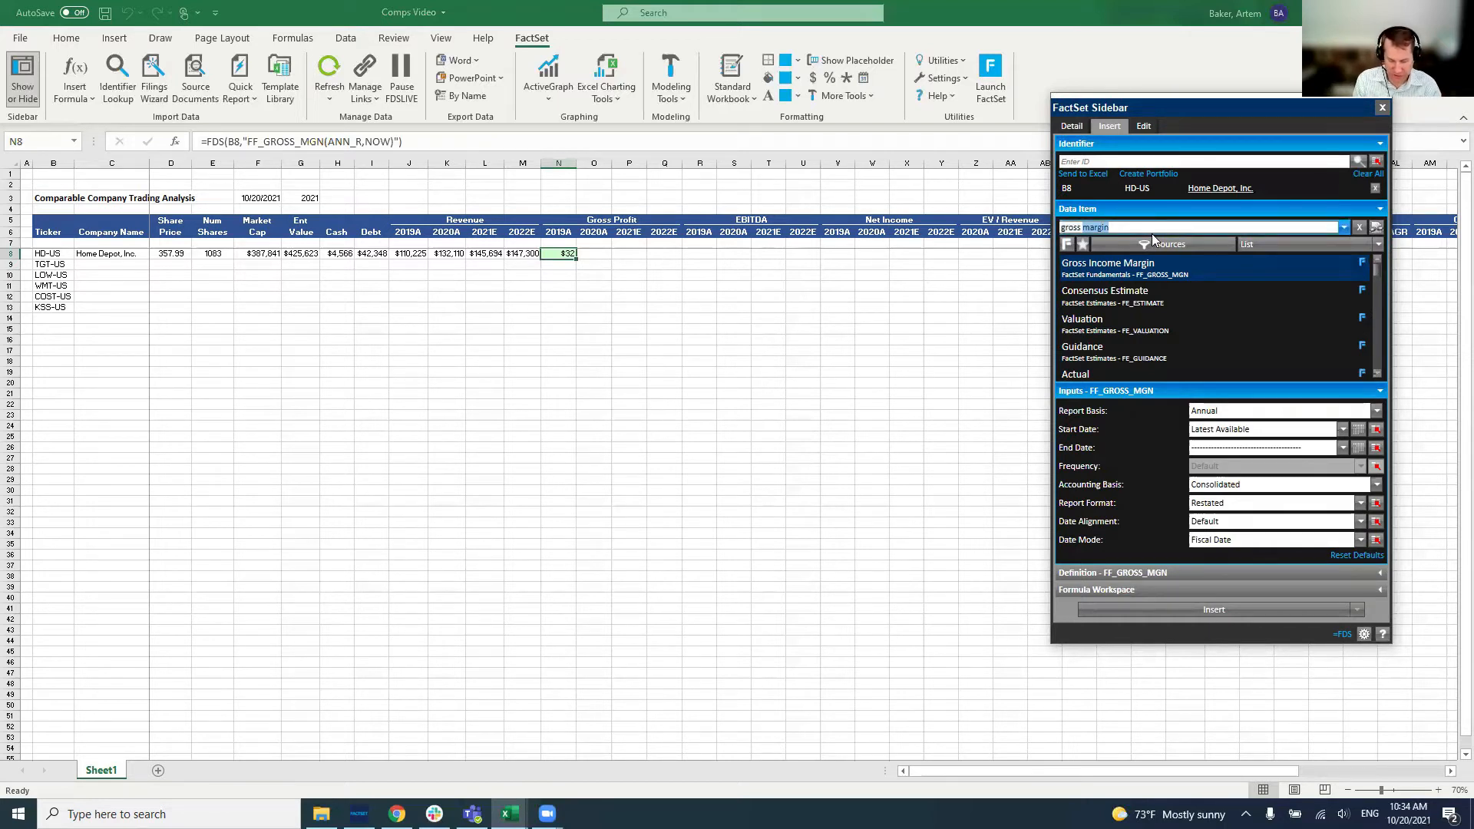
pyautogui.press('BackSpace')
pyautogui.write('income')
pyautogui.press('Return')
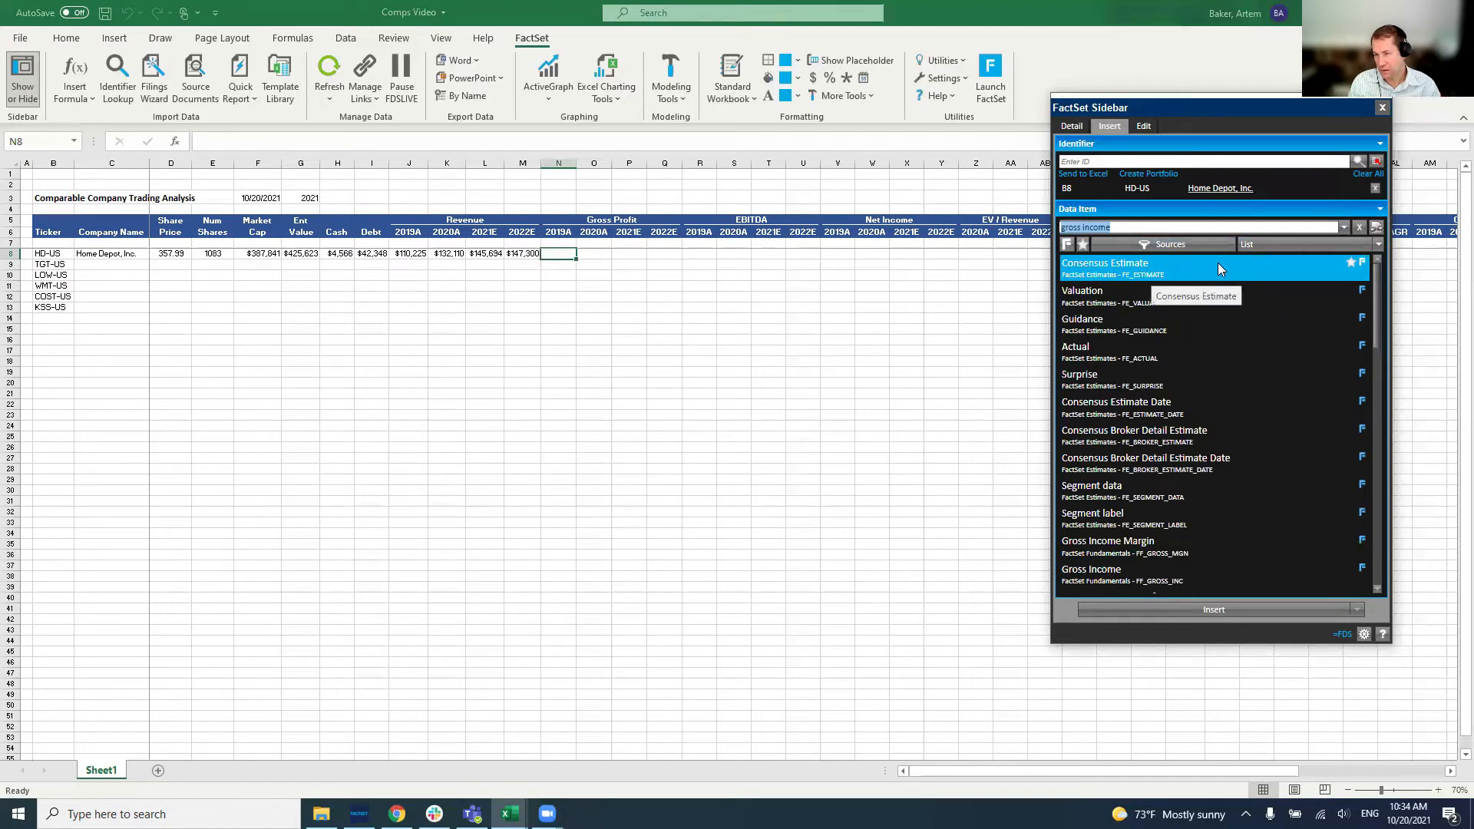
# Insert Consensus Estimate (FE_ESTIMATE) for mean Gross Income, Annual Rolling, Following Year (FY2), into N8 and move it to 2022E Gross Profit cell Q8.
pyautogui.click(1152, 267)
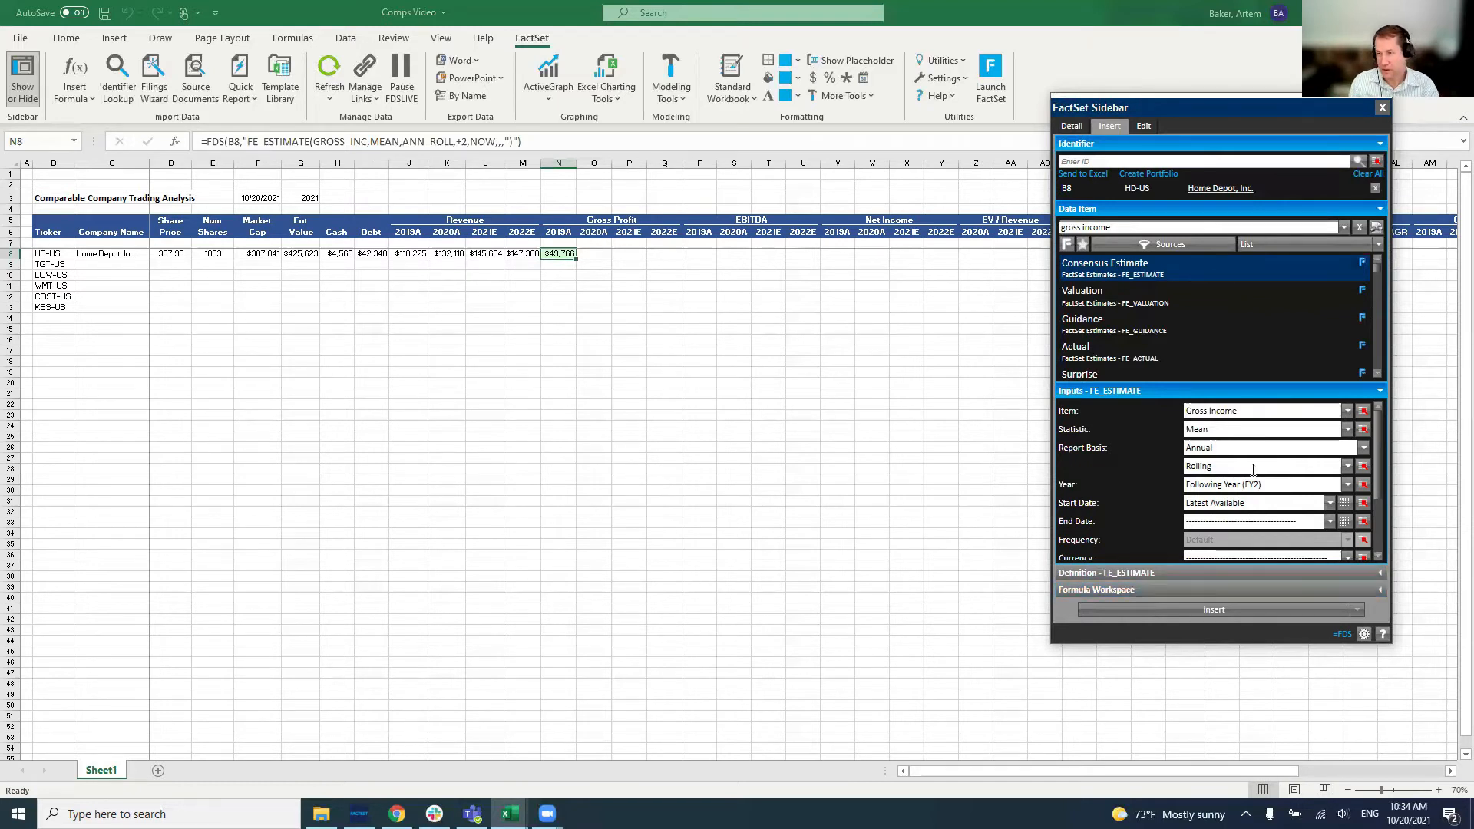
pyautogui.click(1217, 609)
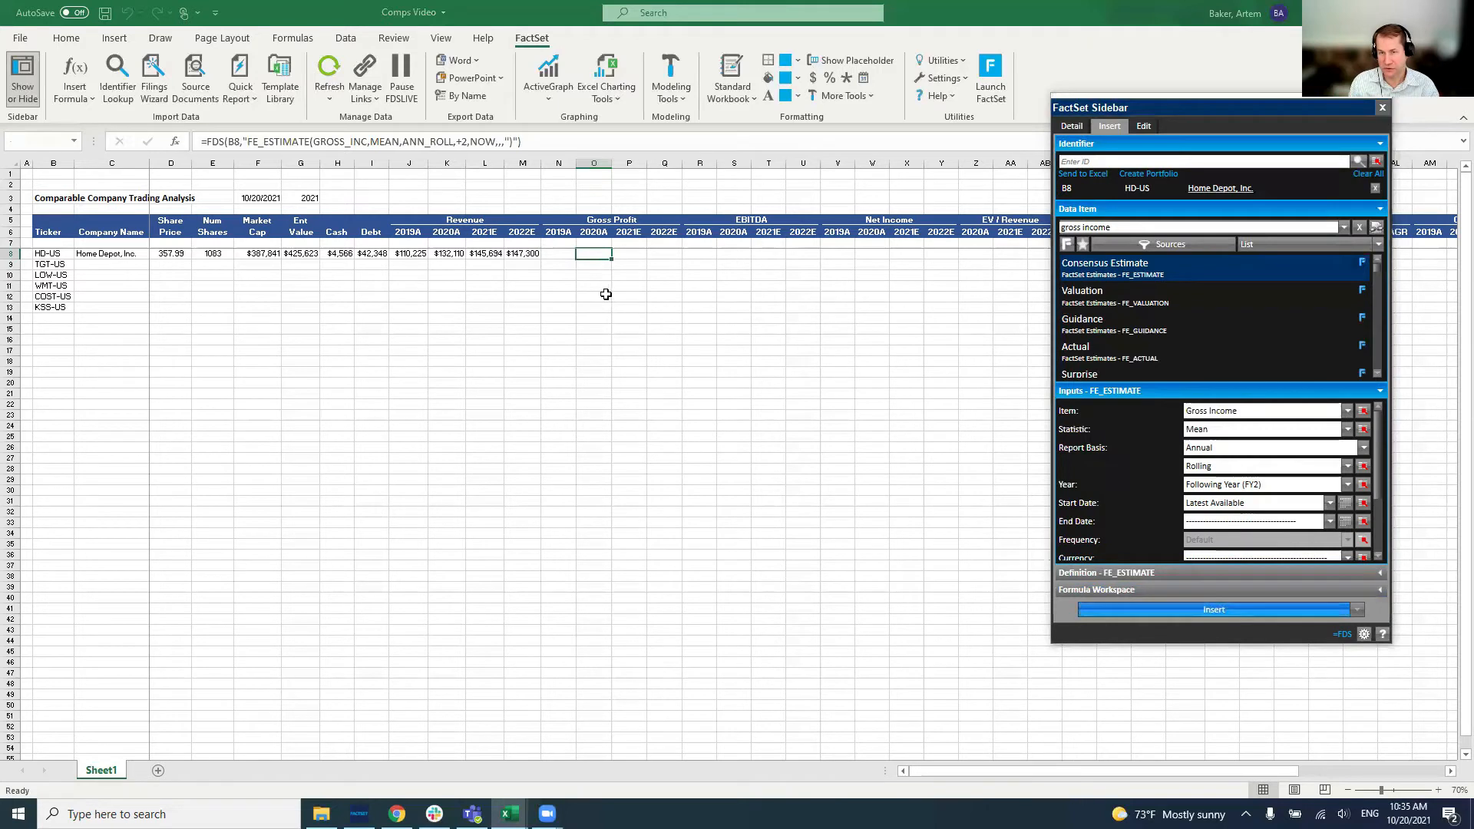
pyautogui.moveTo(552, 255); pyautogui.dragTo(664, 258)
# Insert Gross Income (FF_GROSS_INC) into 2019A Gross Profit cell N8 with Annual report basis and a start date of One Year Ago.
pyautogui.click(568, 255)
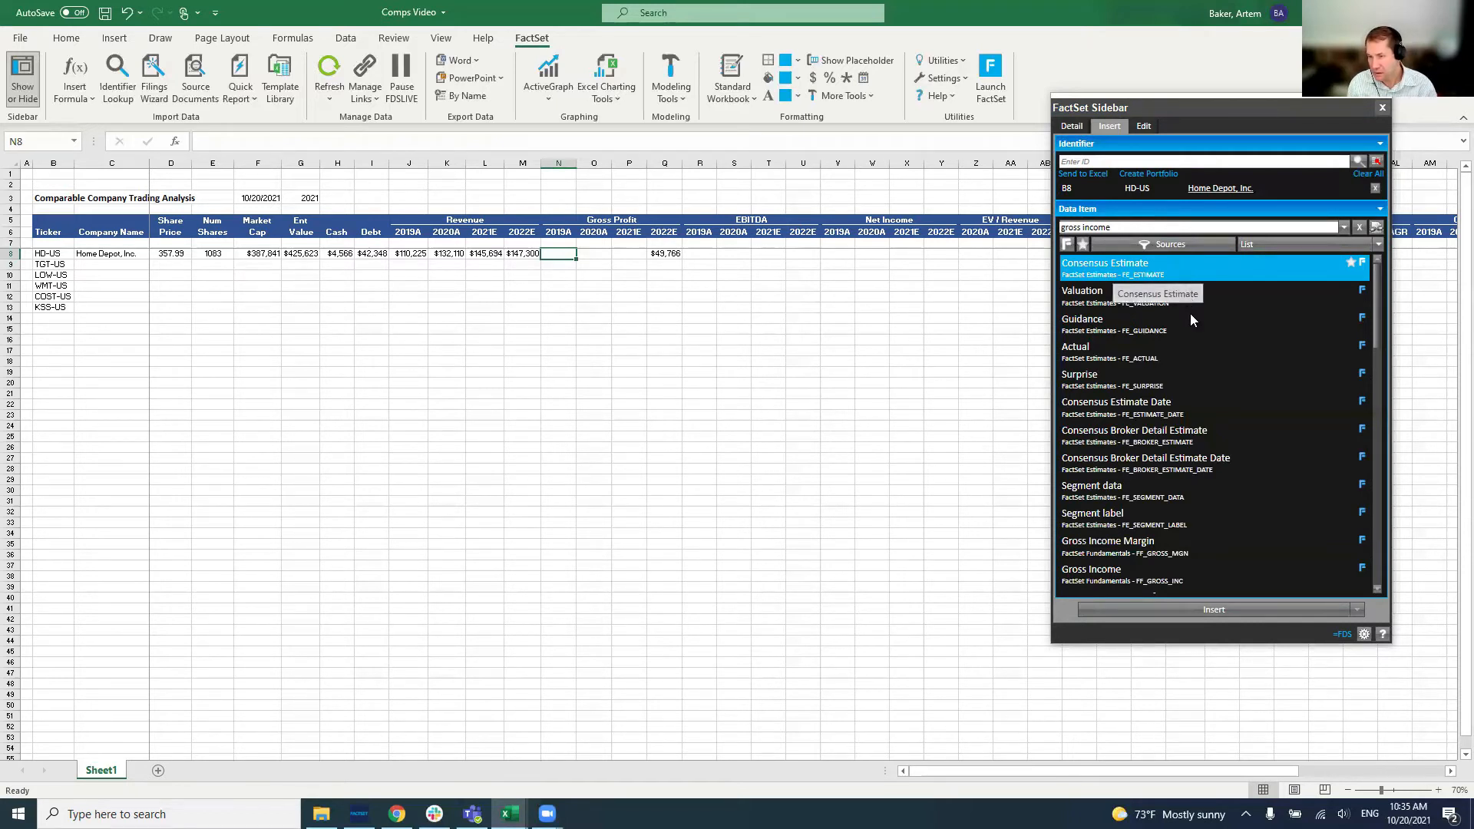
pyautogui.click(1099, 579)
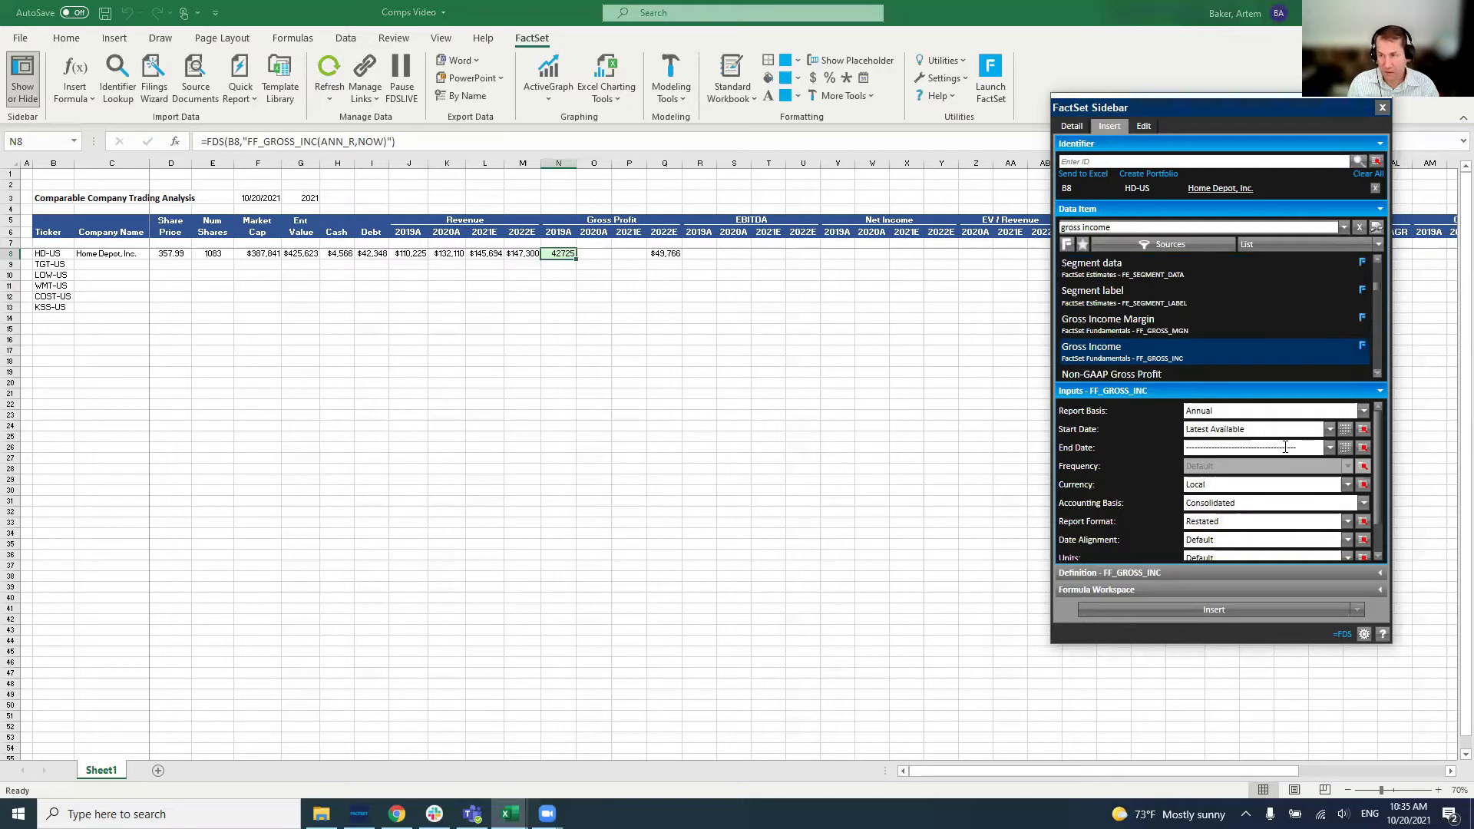
pyautogui.click(1328, 430)
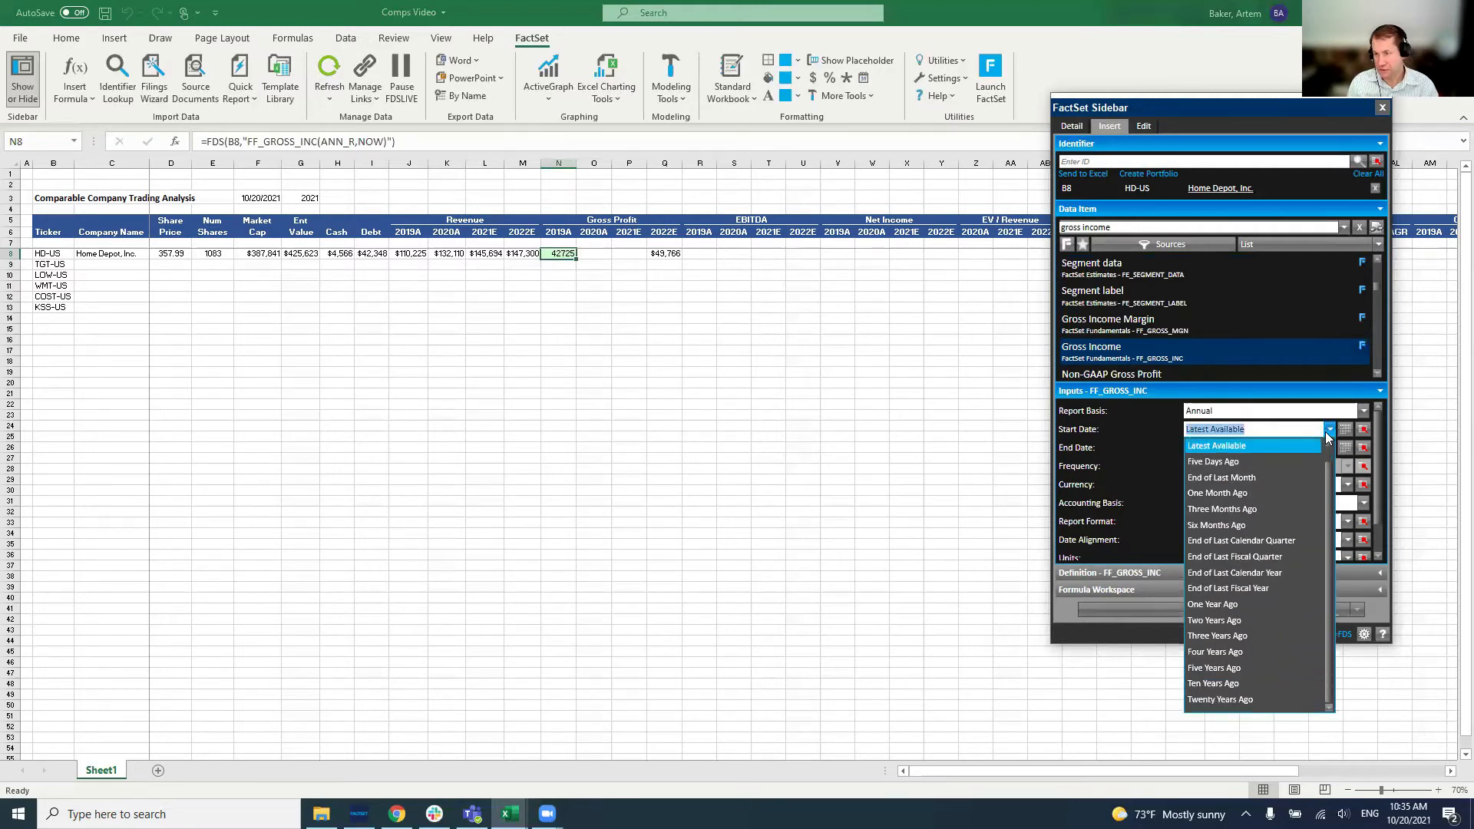
pyautogui.click(1264, 603)
pyautogui.click(1201, 610)
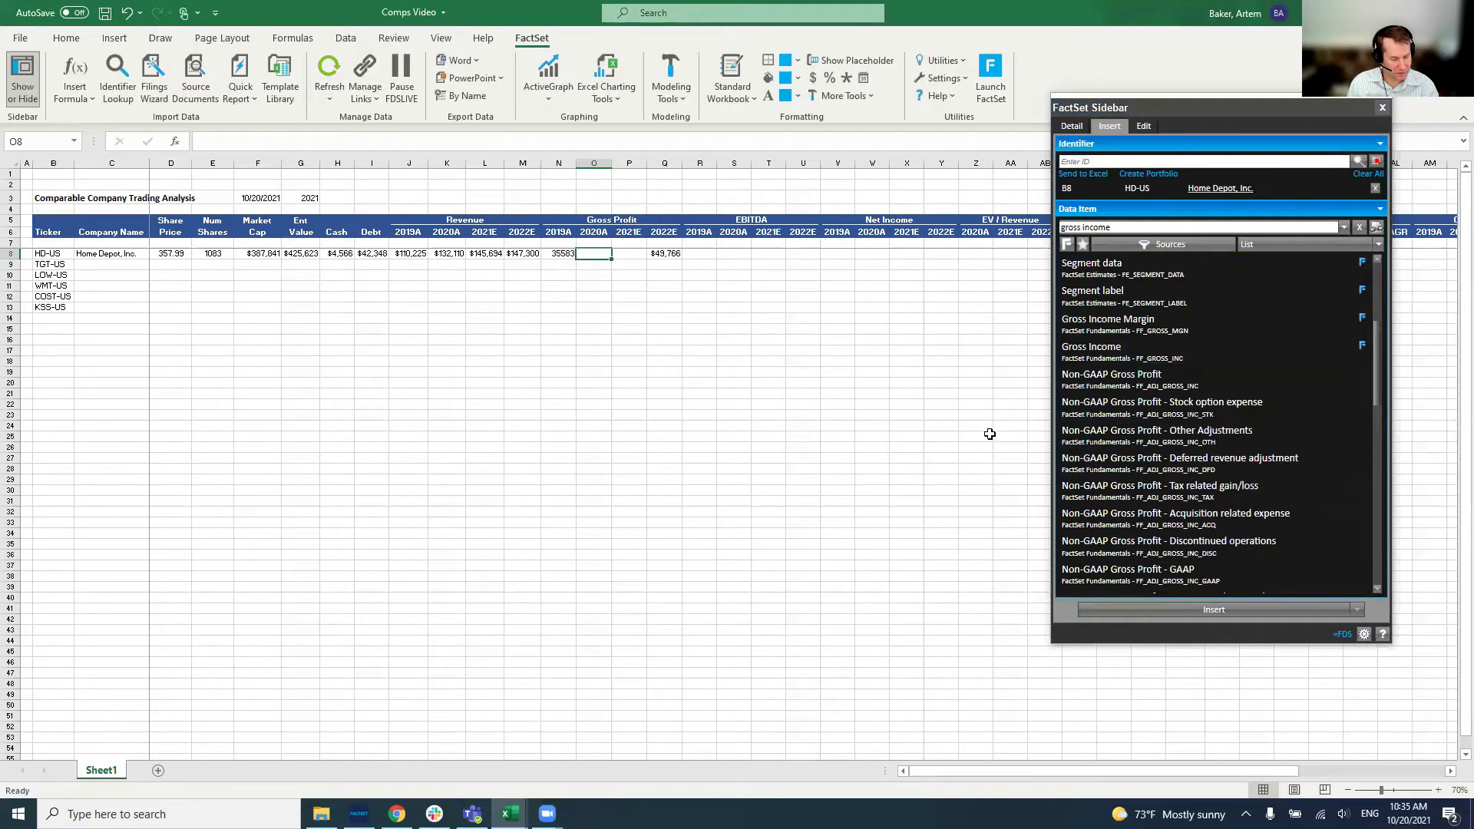
# Copy only the formatting of 2022E Revenue cell M8 onto 2019A Gross Profit cell N8.
pyautogui.click(522, 253)
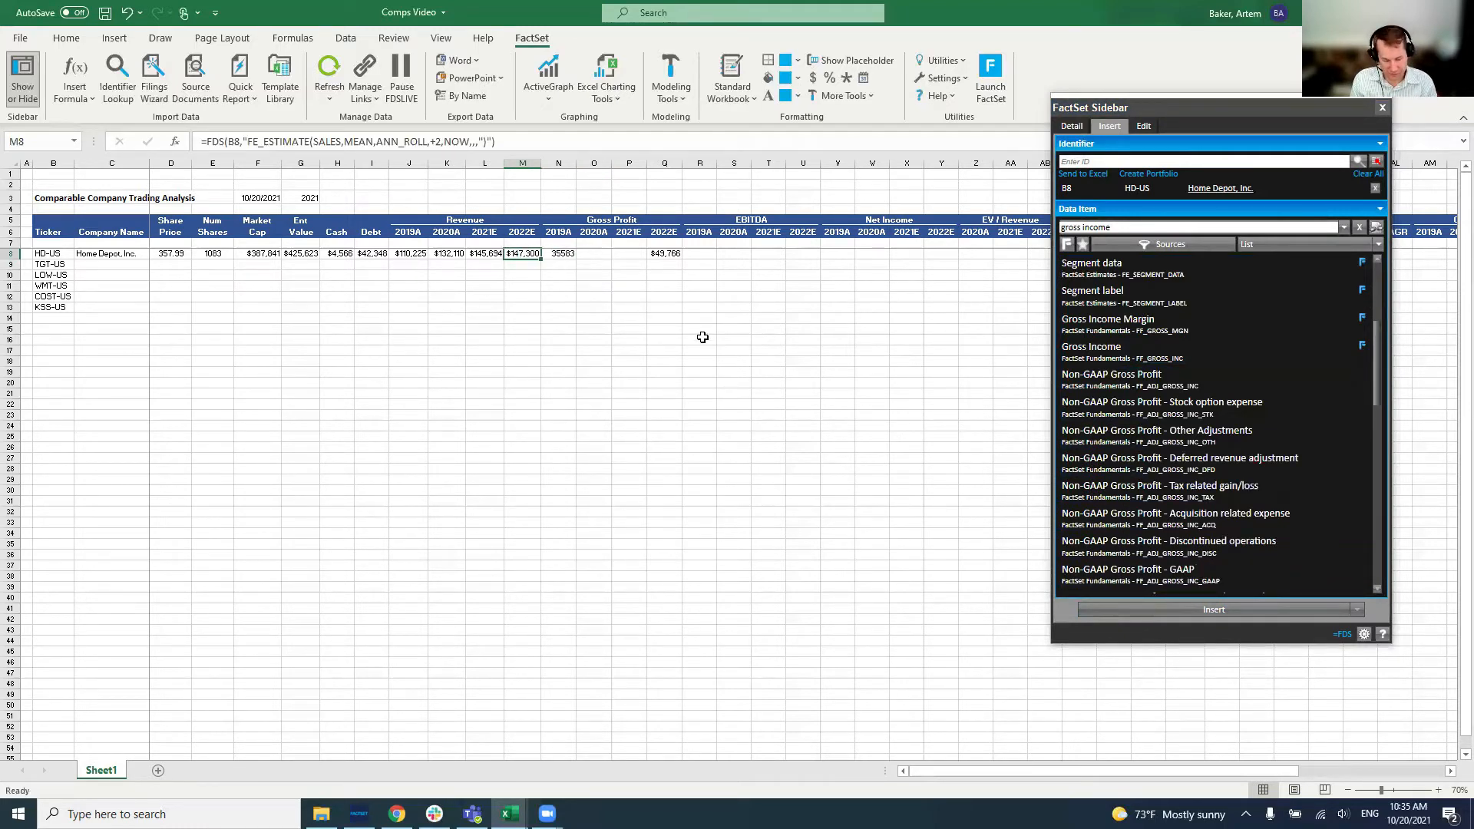
pyautogui.hotkey('ctrl', 'c')
pyautogui.press('Right')
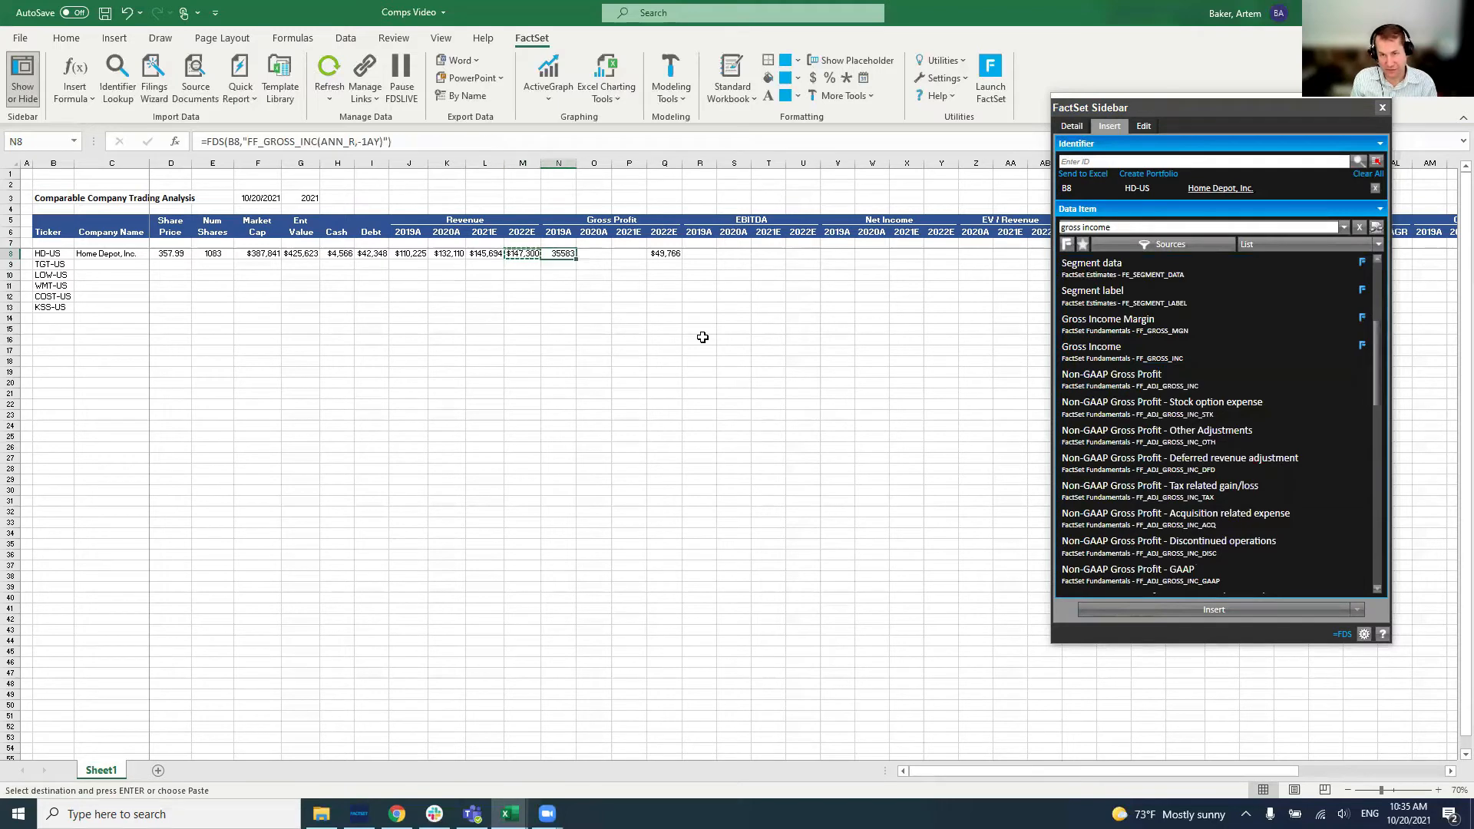
pyautogui.hotkey('ctrl', 'alt', 'v')
pyautogui.press('t')
pyautogui.press('Return')
pyautogui.press('Escape')
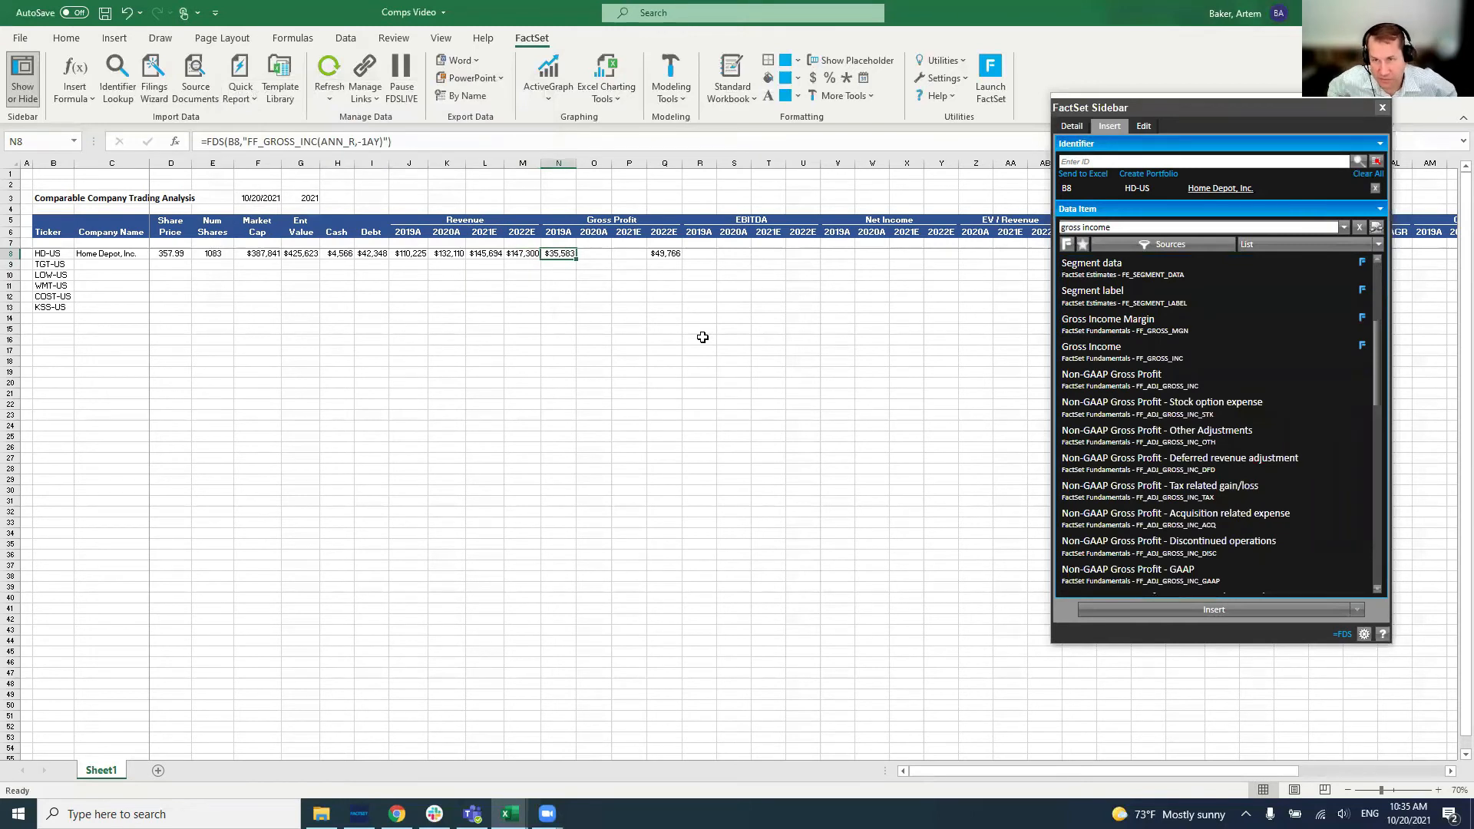
# Insert Gross Income (FF_GROSS_INC) into 2020A Gross Profit cell O8 with Annual report basis and a start date of Latest Available.
pyautogui.press('Right')
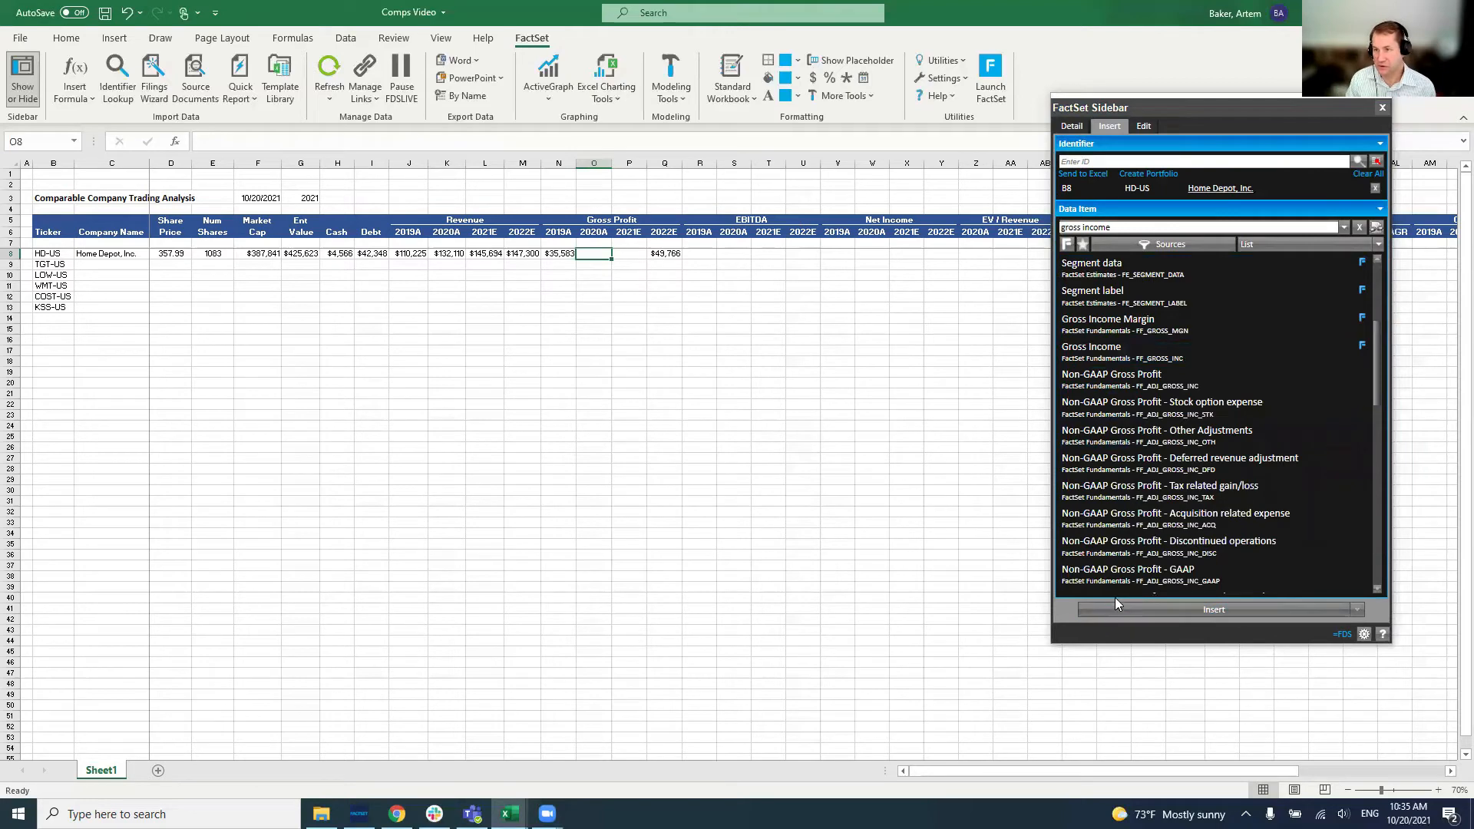
pyautogui.scroll(3, 1116, 583)
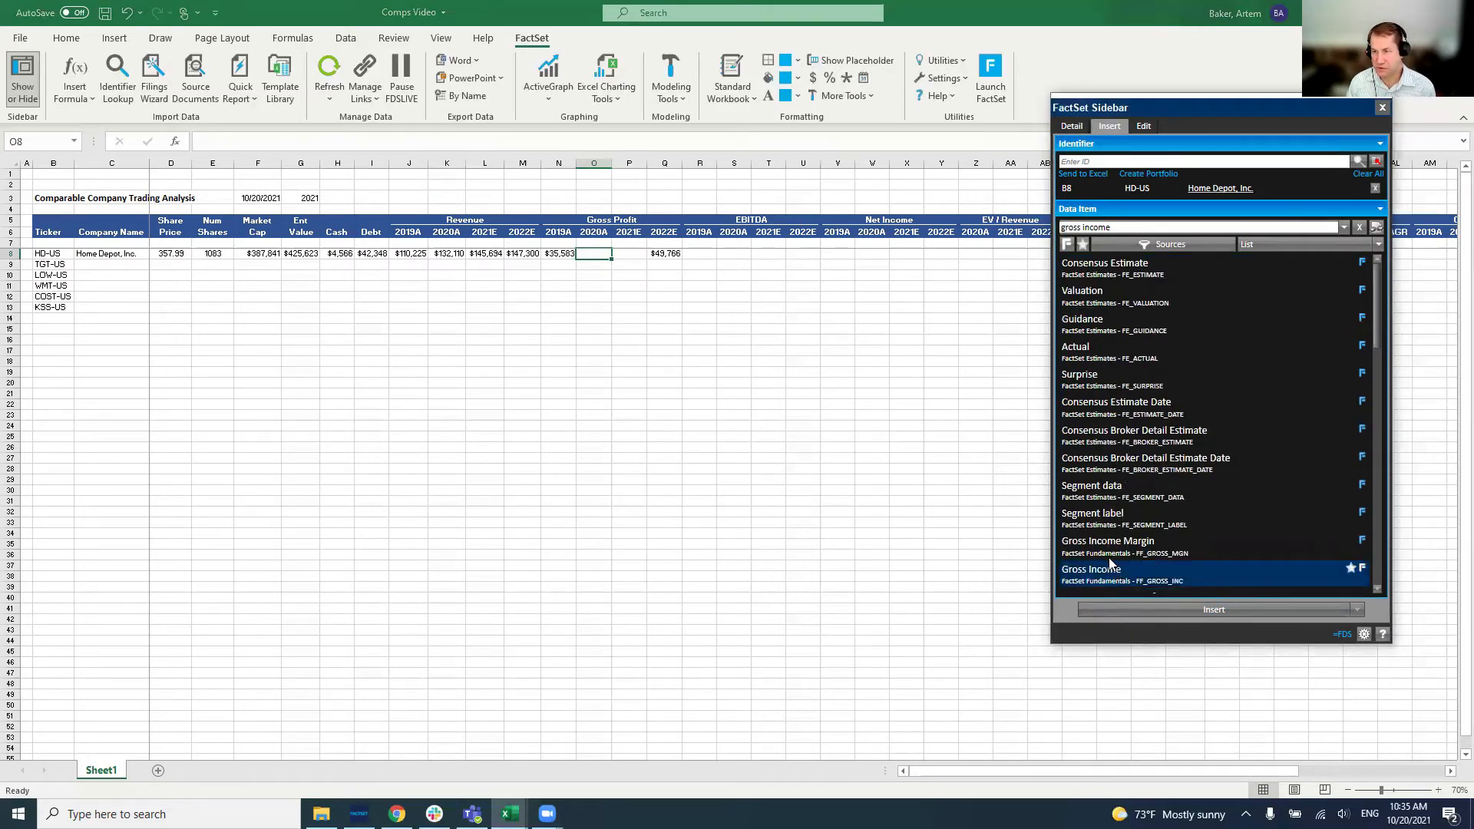
pyautogui.click(1113, 569)
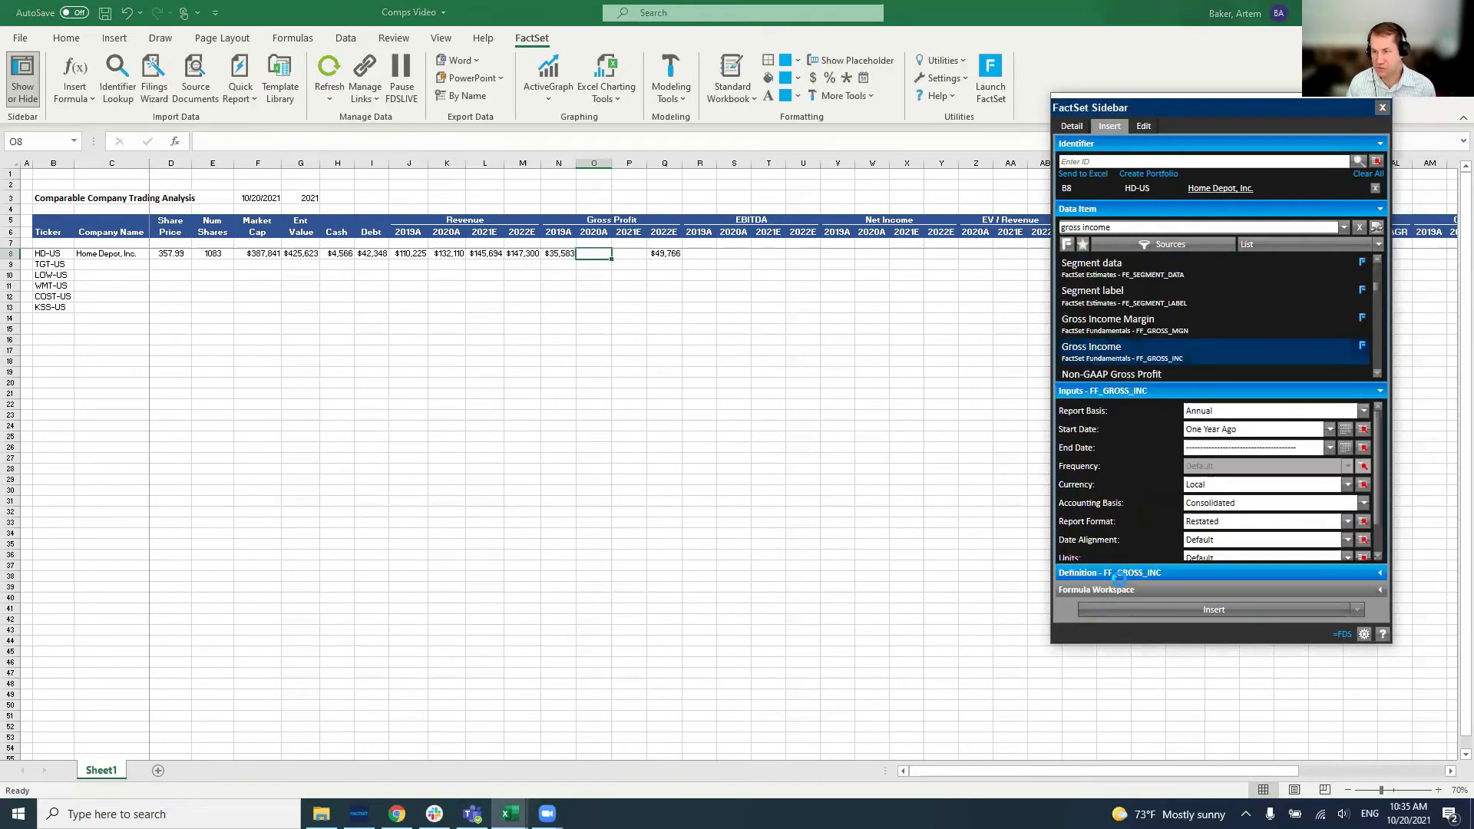
pyautogui.click(1330, 429)
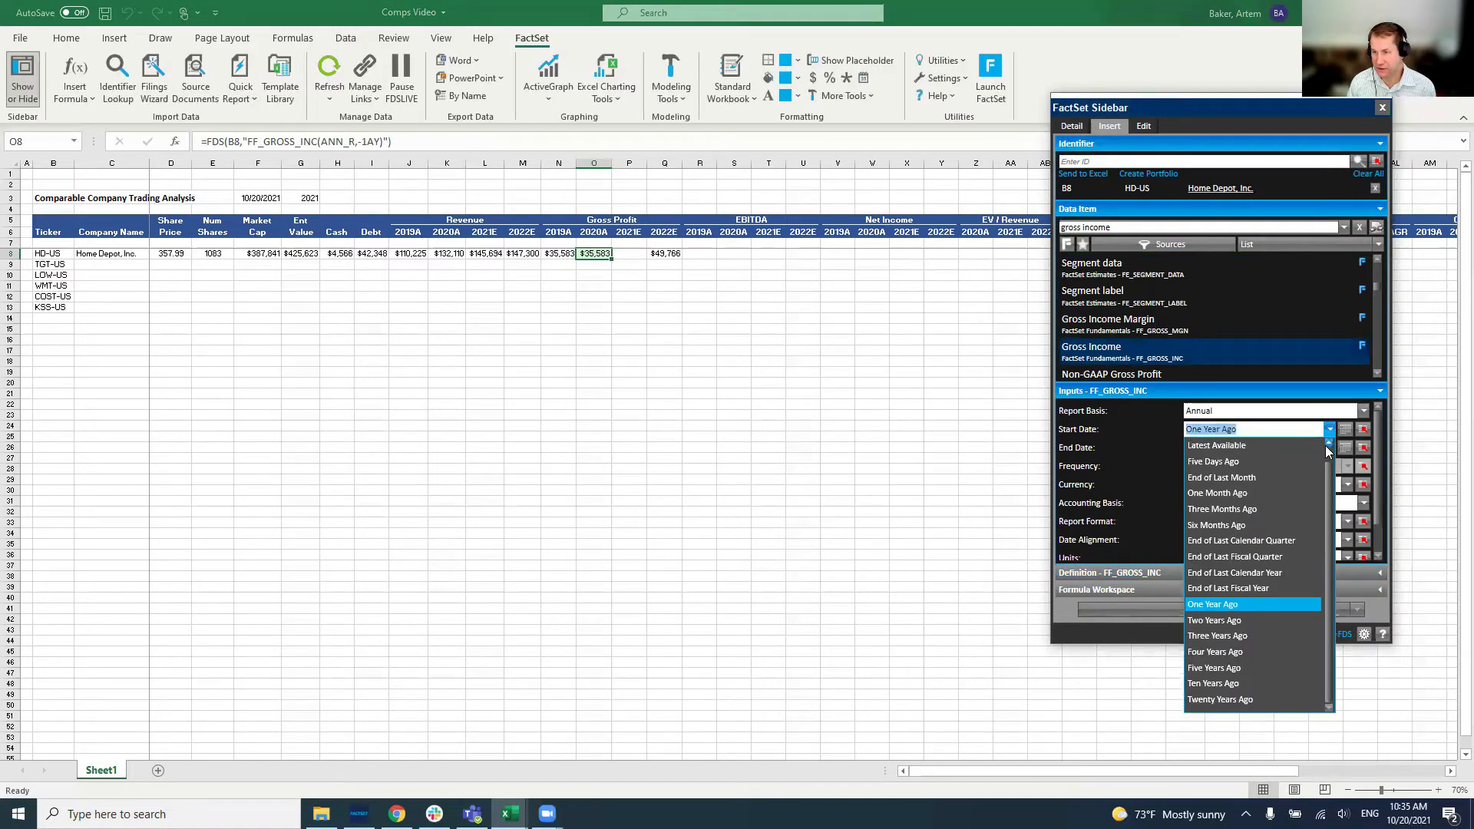
pyautogui.click(1270, 446)
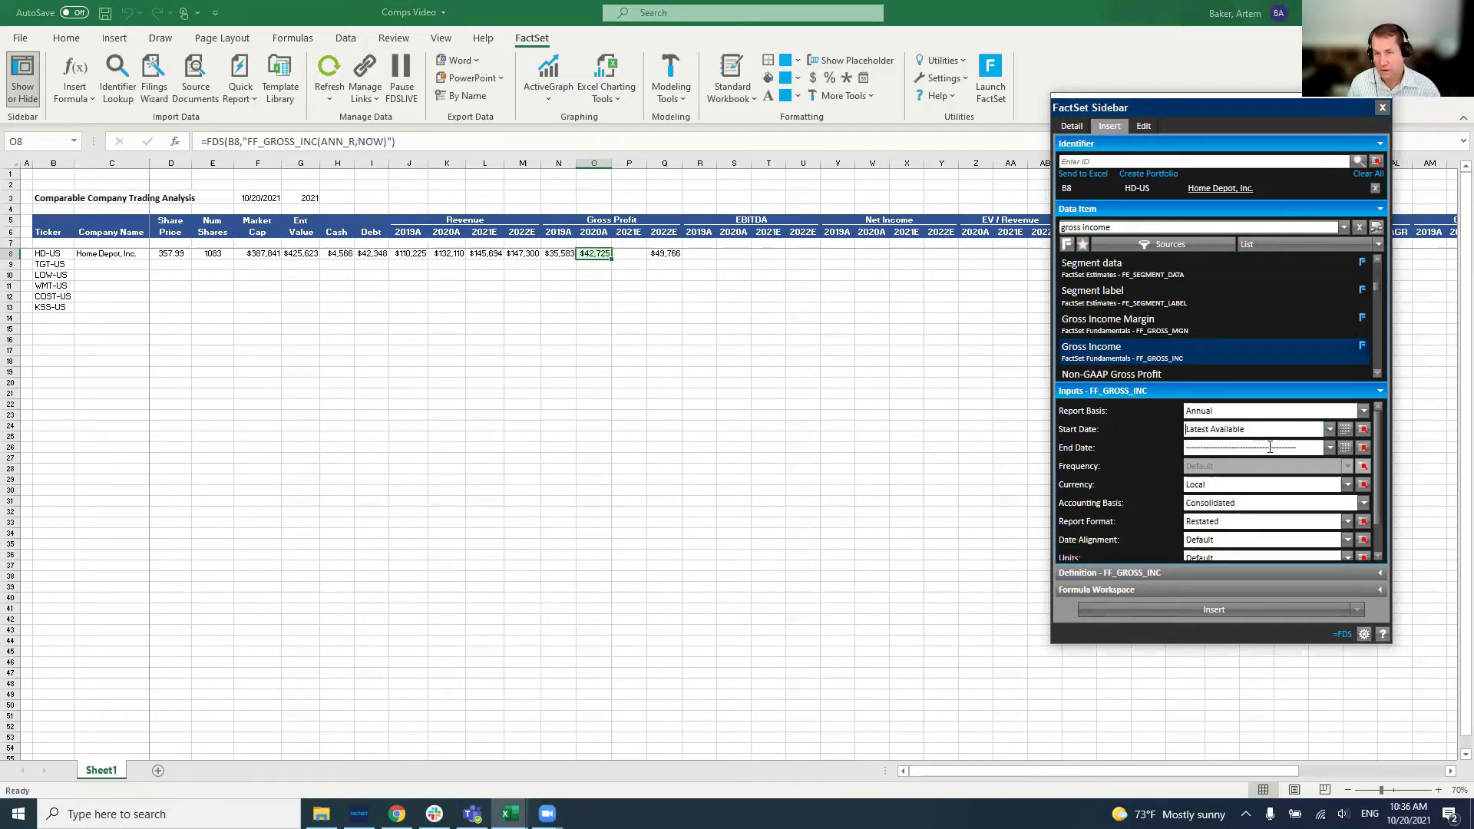
pyautogui.click(1205, 611)
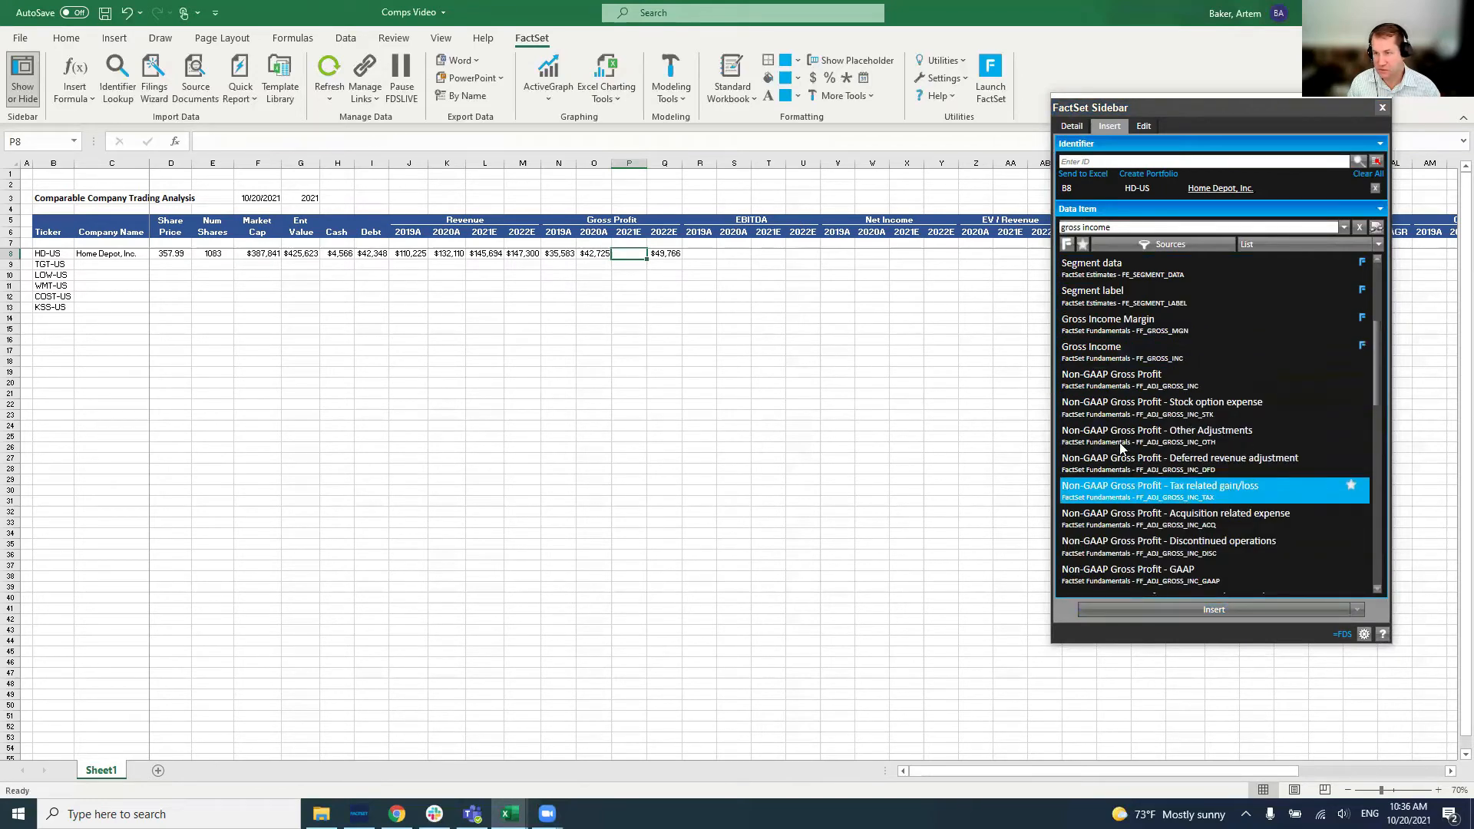
# Insert Consensus Estimate (FE_ESTIMATE) into P8 for mean Gross Income, Annual Rolling, with the year set to Current Unreported Year (FY1).
pyautogui.scroll(-2, 1152, 461)
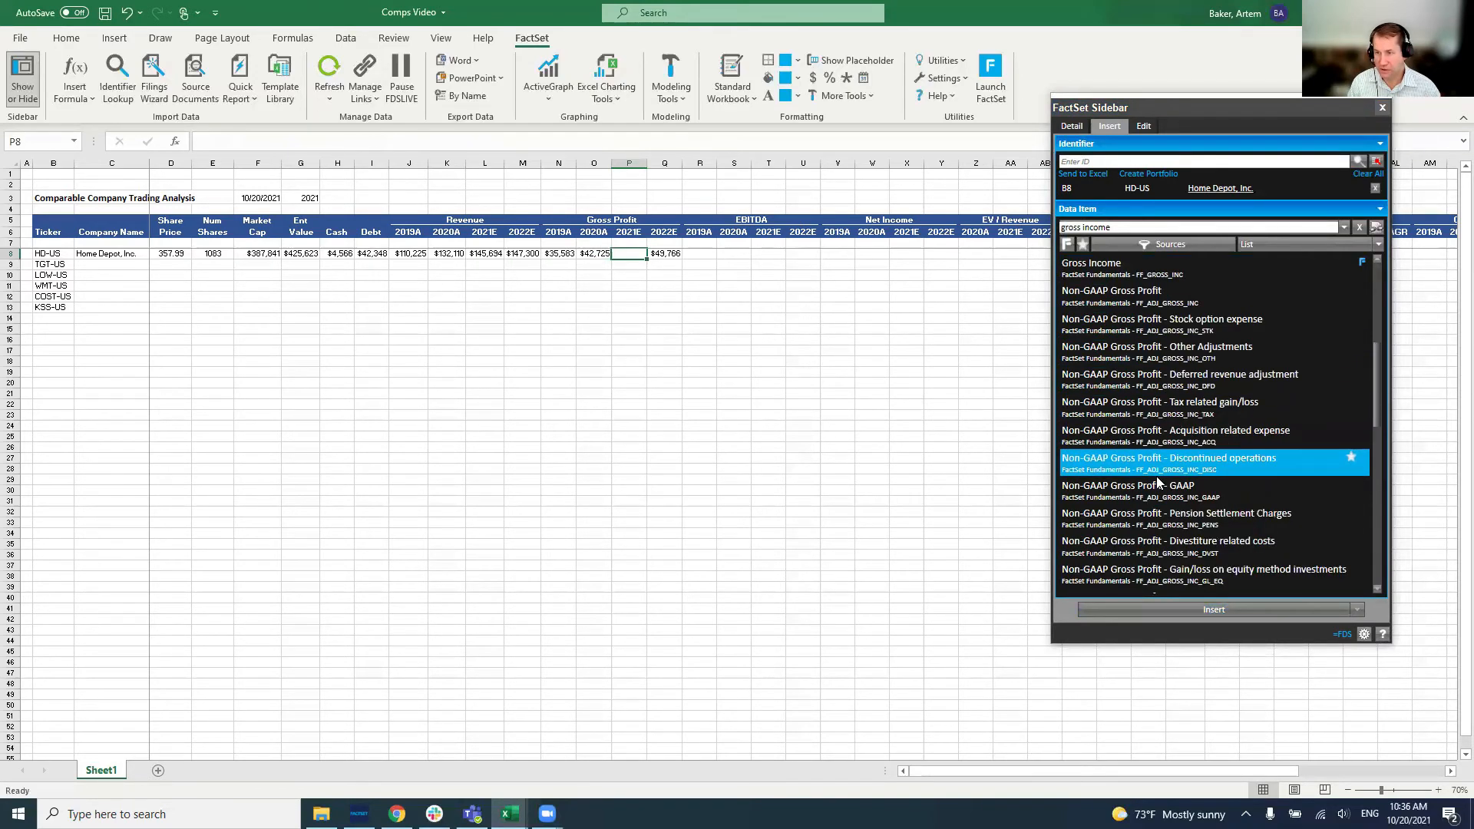
pyautogui.scroll(4, 1162, 501)
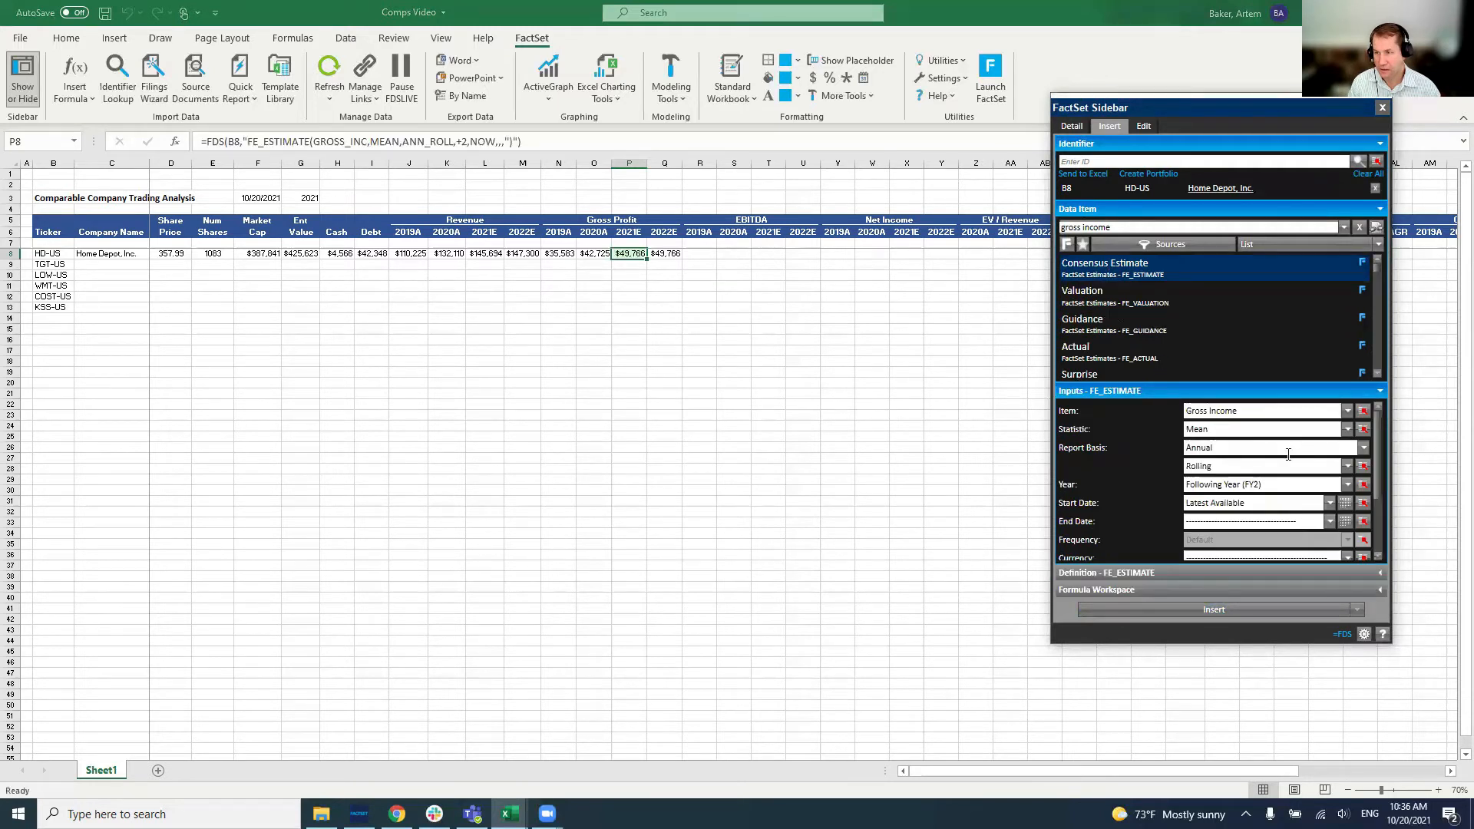
pyautogui.click(1346, 484)
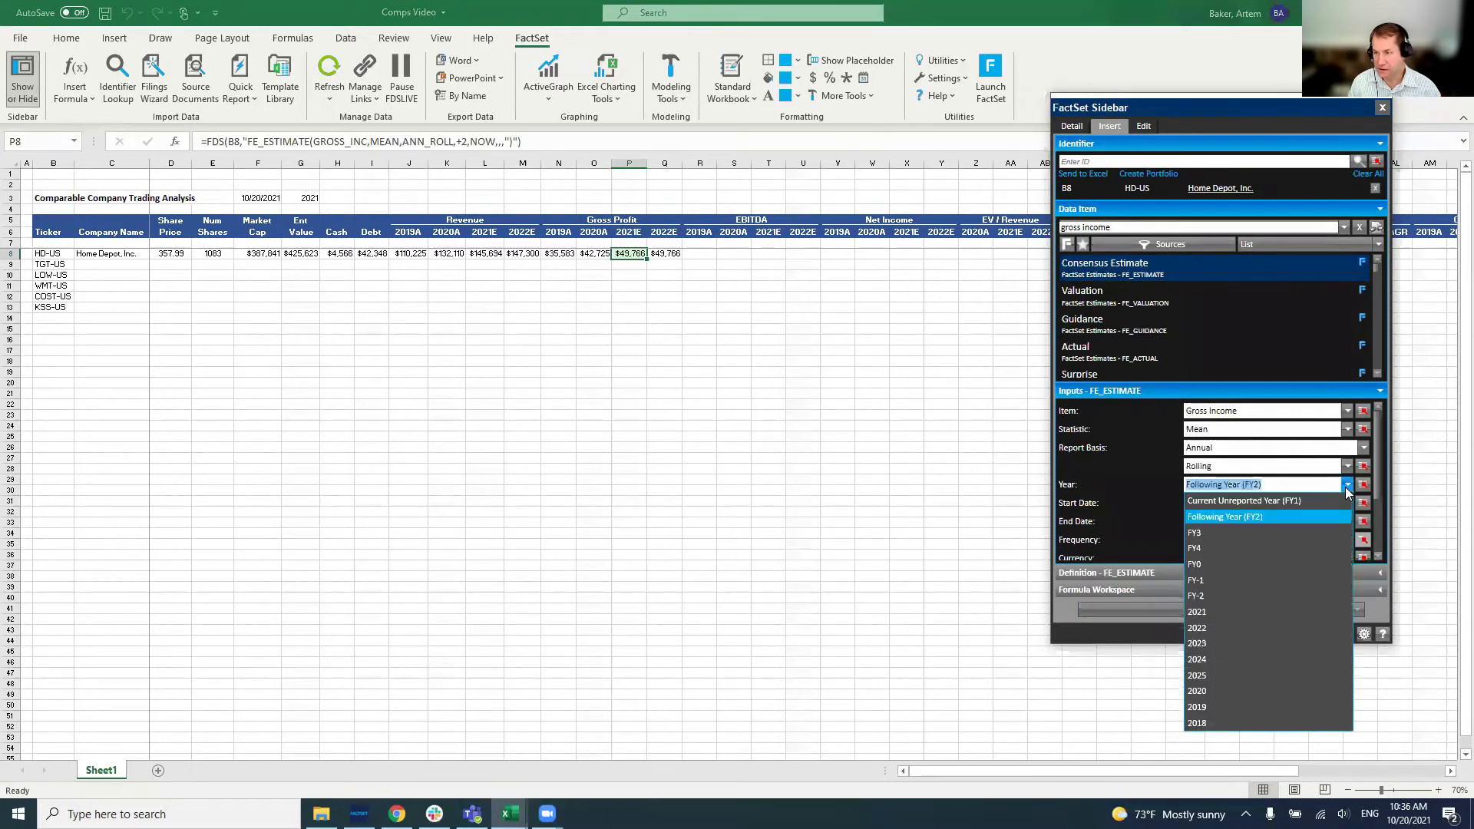
pyautogui.click(1287, 501)
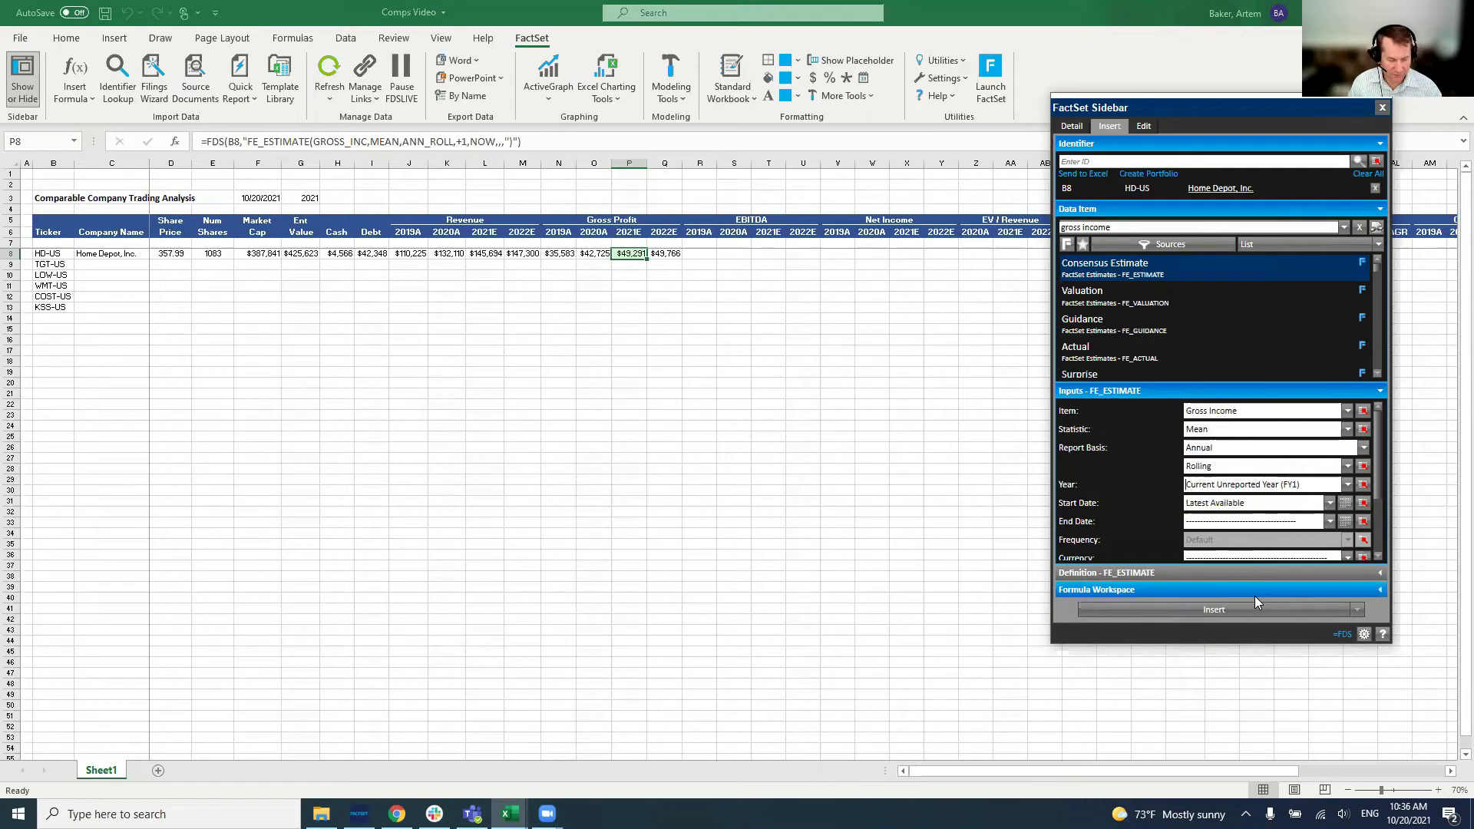
pyautogui.click(1217, 611)
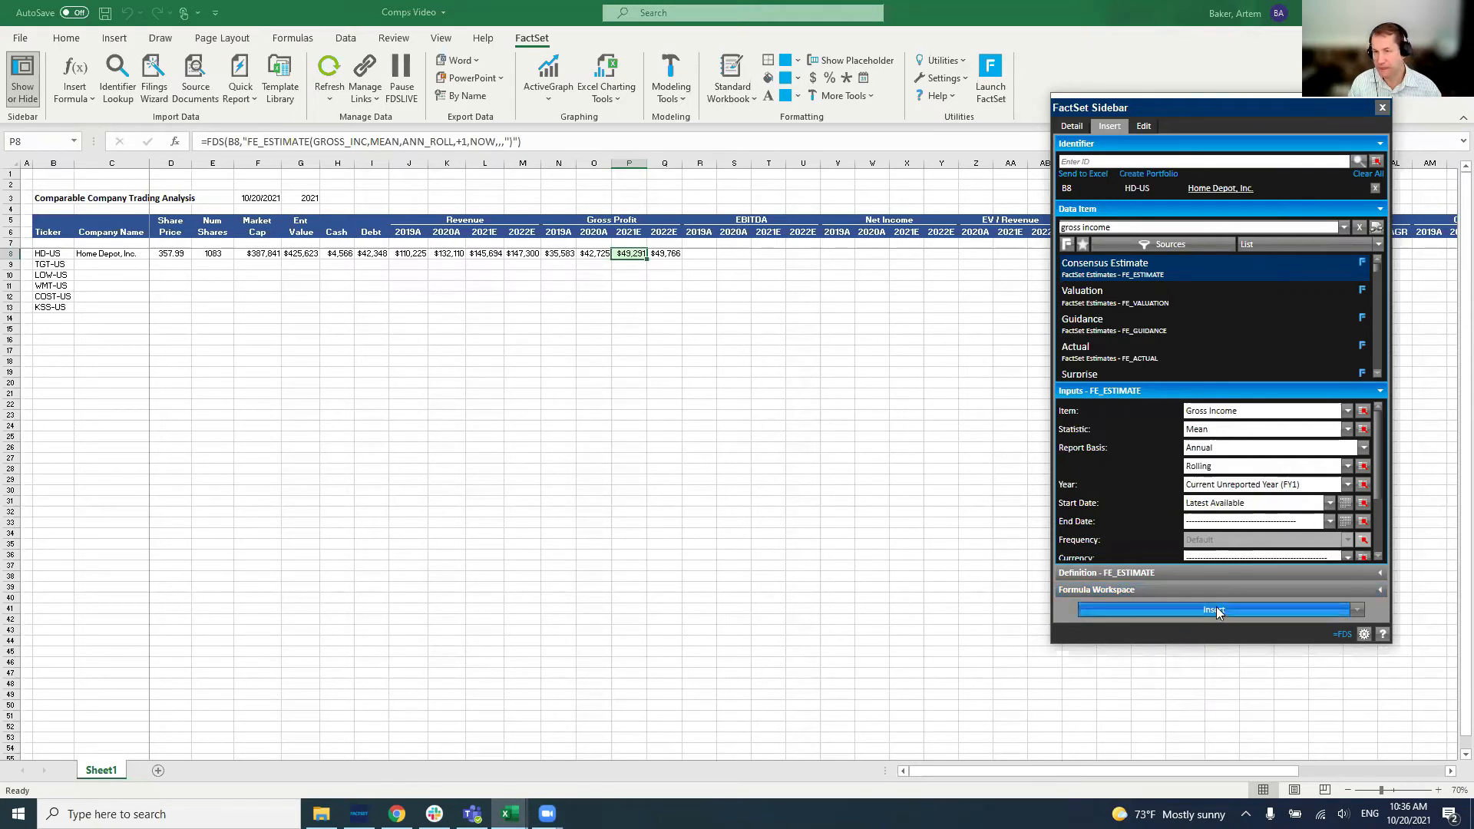
# Insert EBITDA (FF_EBITDA_OPER) into 2019A EBITDA cell R8 with Annual report basis and a start date of One Year Ago.
pyautogui.click(700, 253)
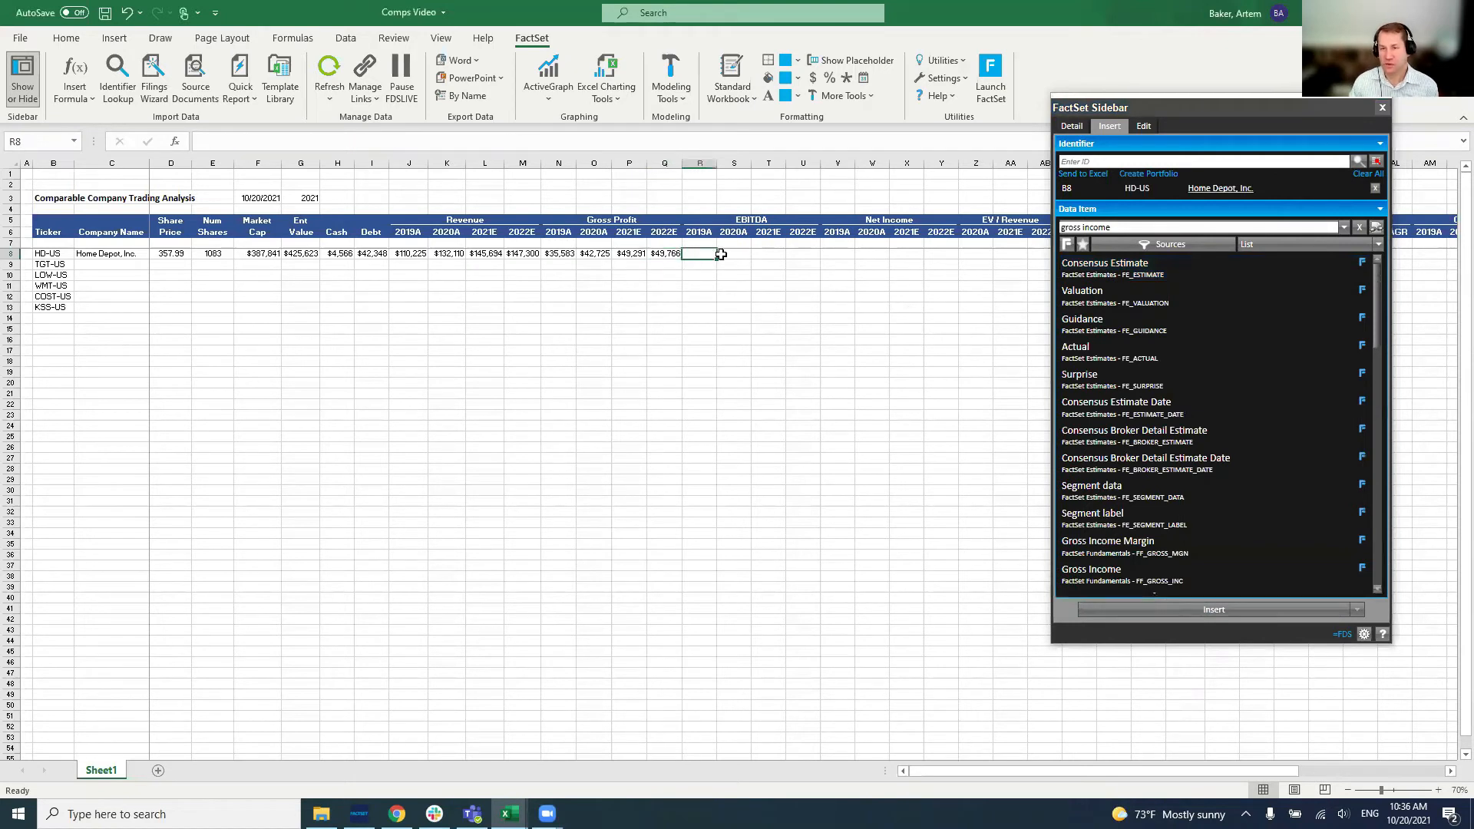
pyautogui.click(1138, 226)
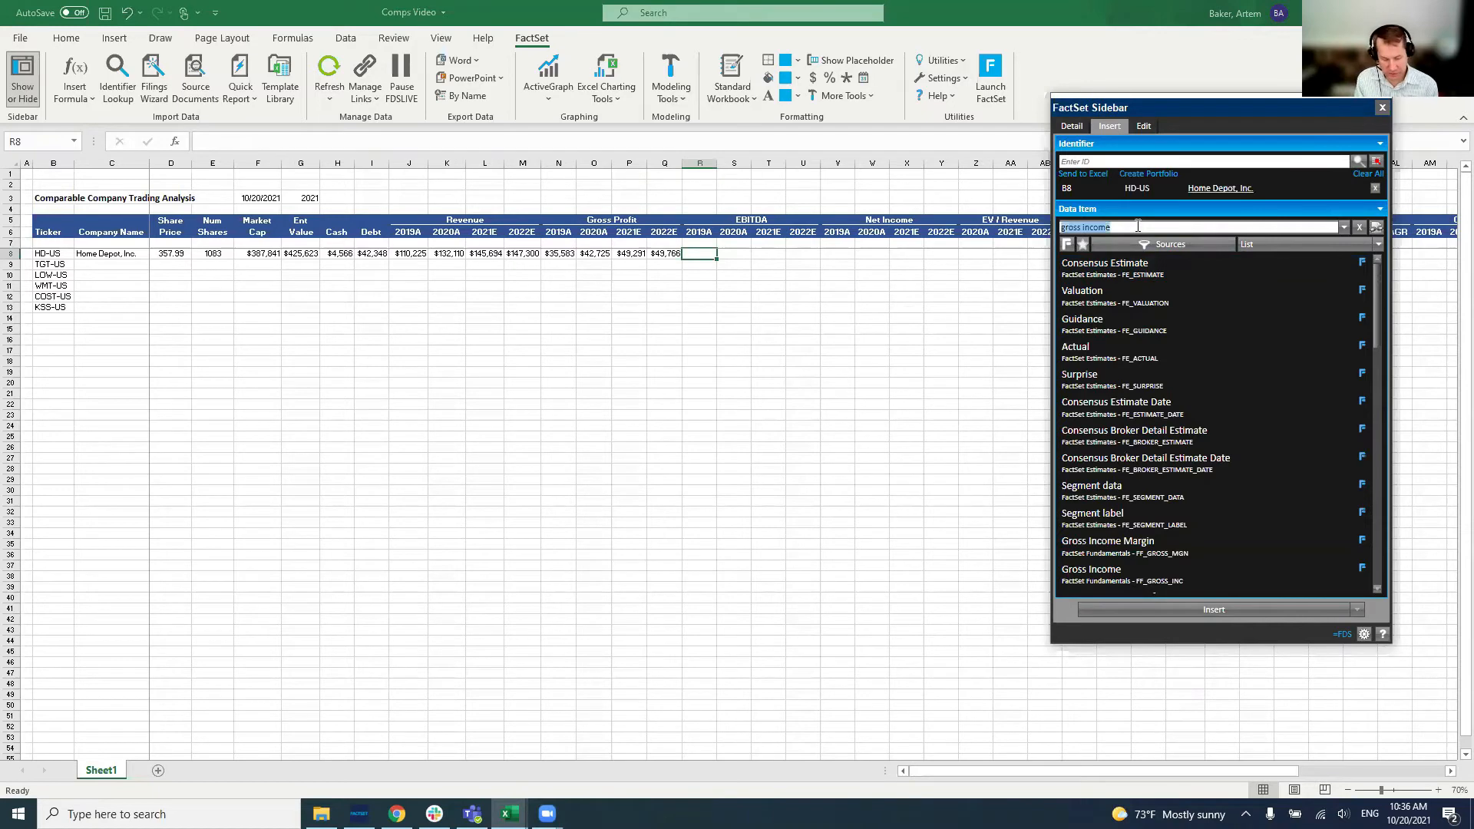
pyautogui.write('EBITDA')
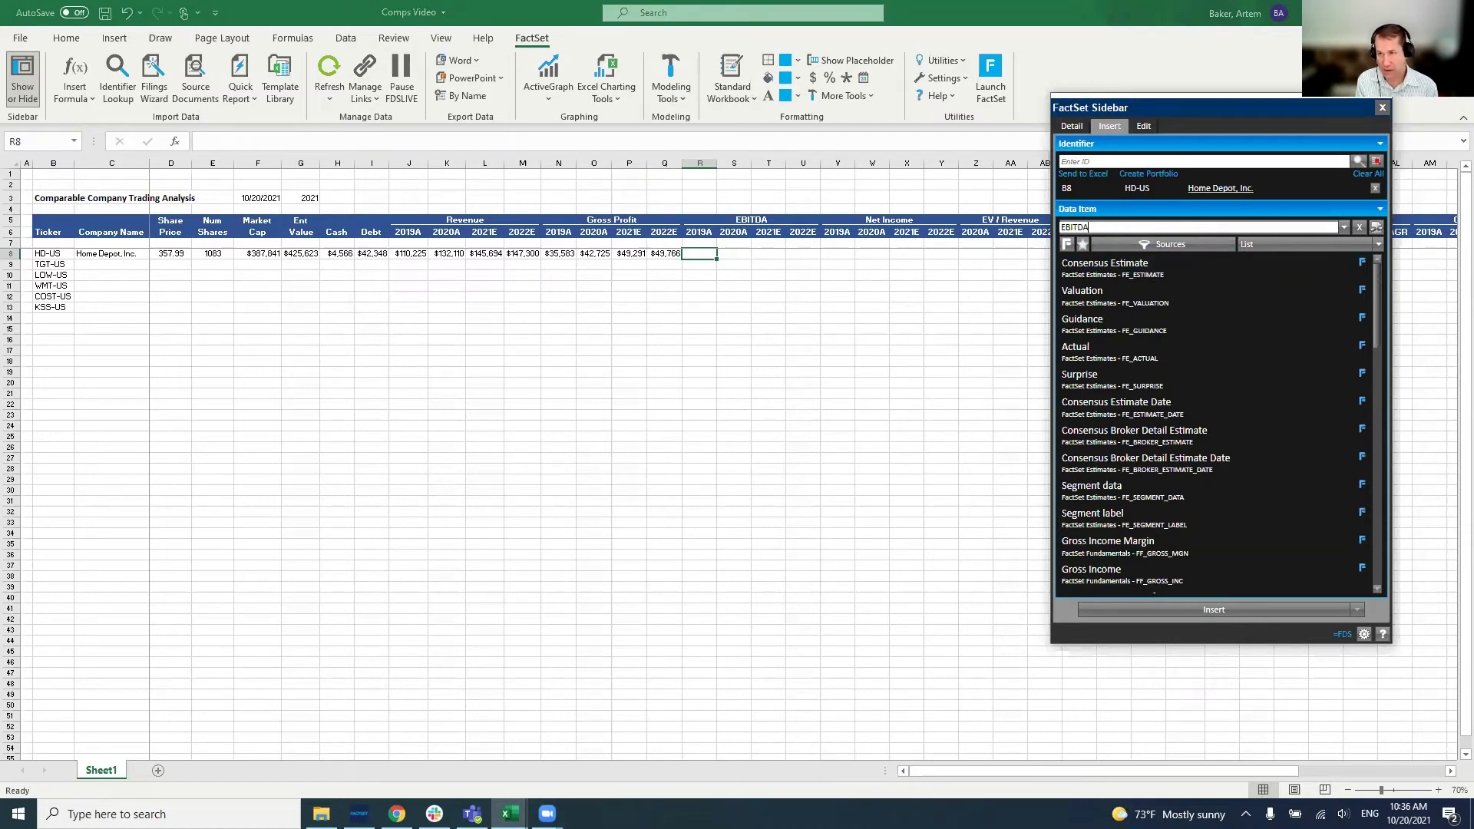
pyautogui.press('Return')
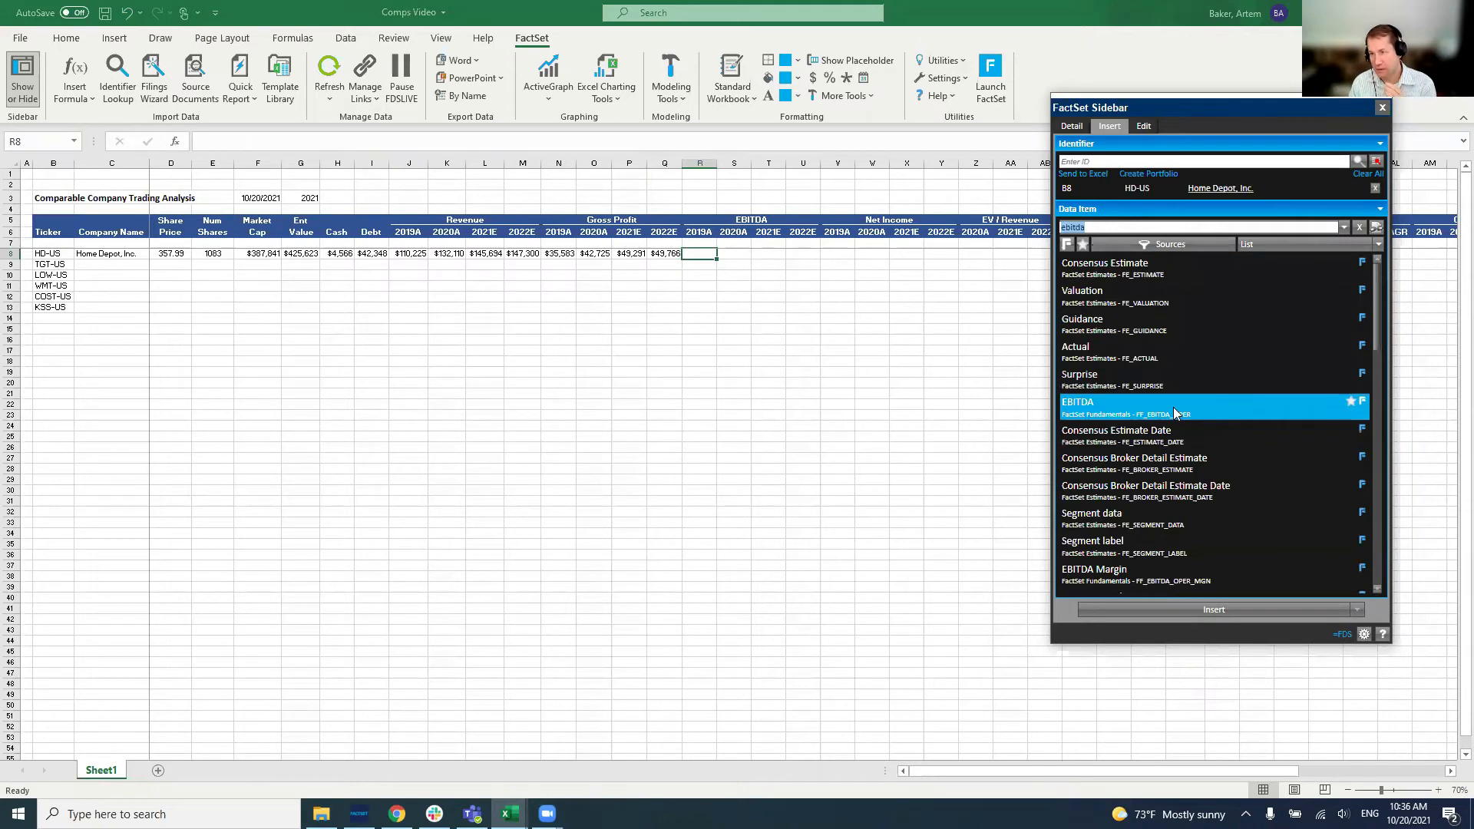
pyautogui.click(1100, 403)
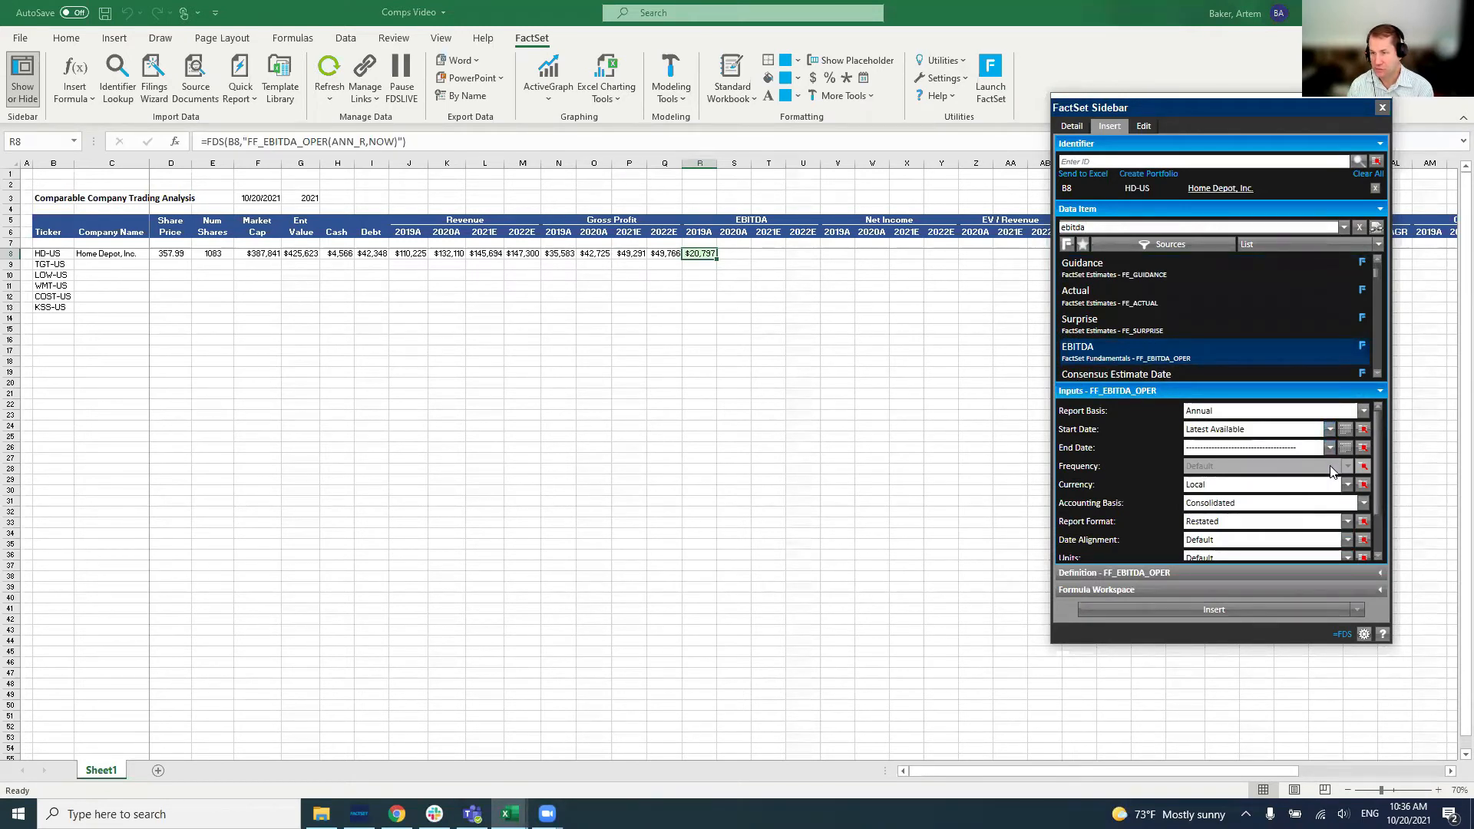
pyautogui.click(1330, 428)
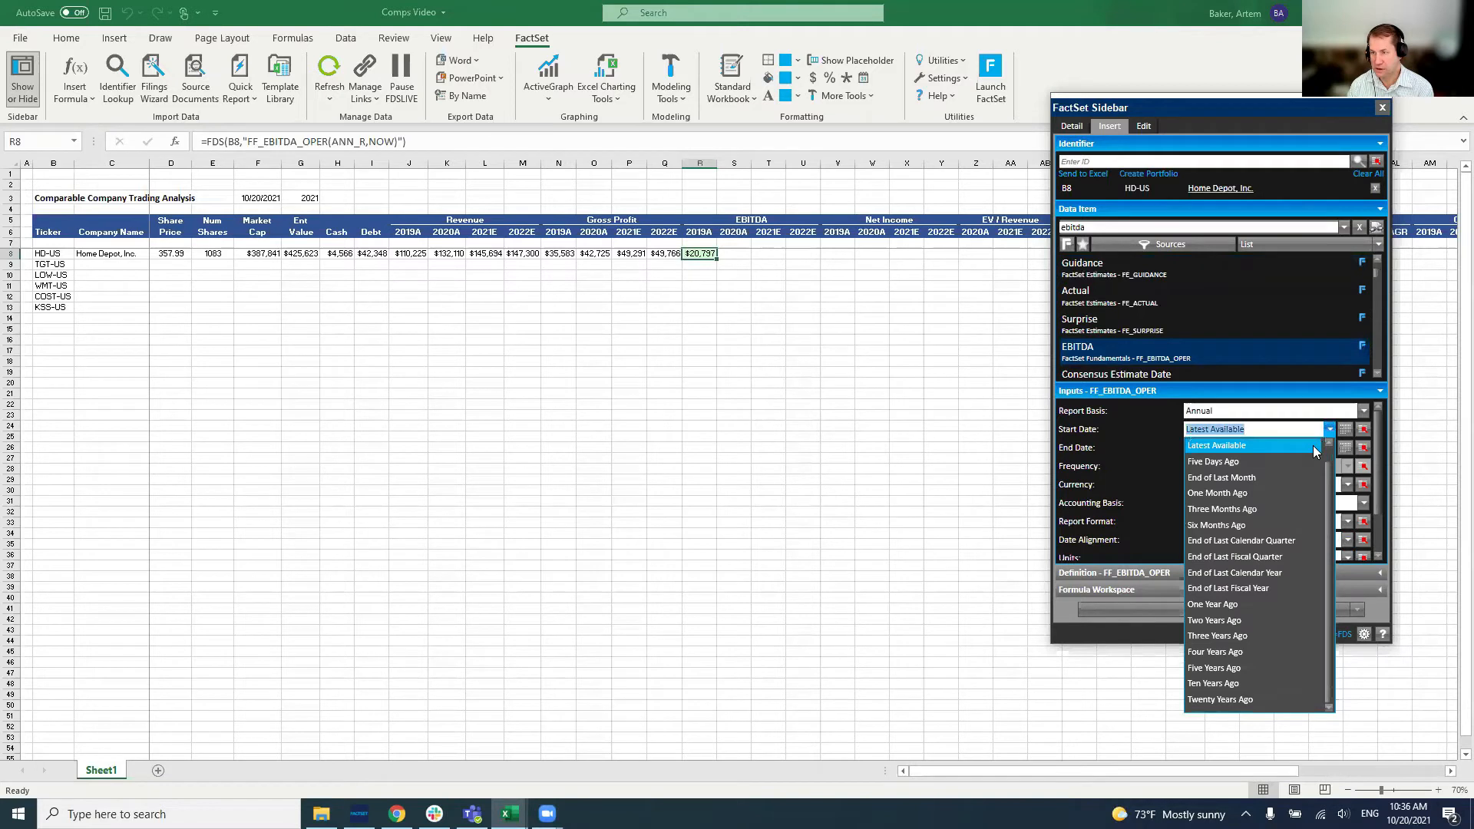
pyautogui.click(1236, 605)
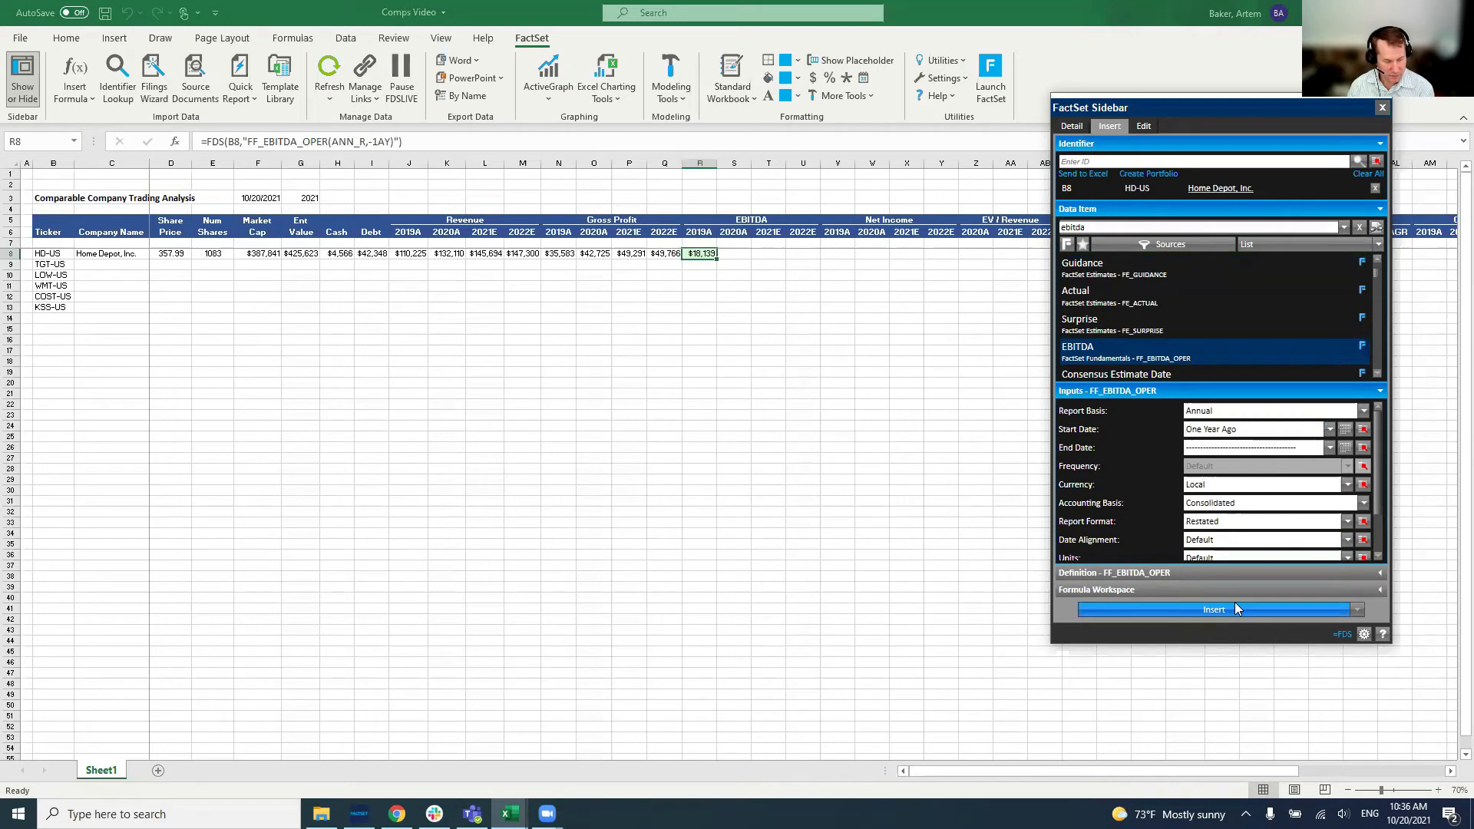
pyautogui.click(1236, 607)
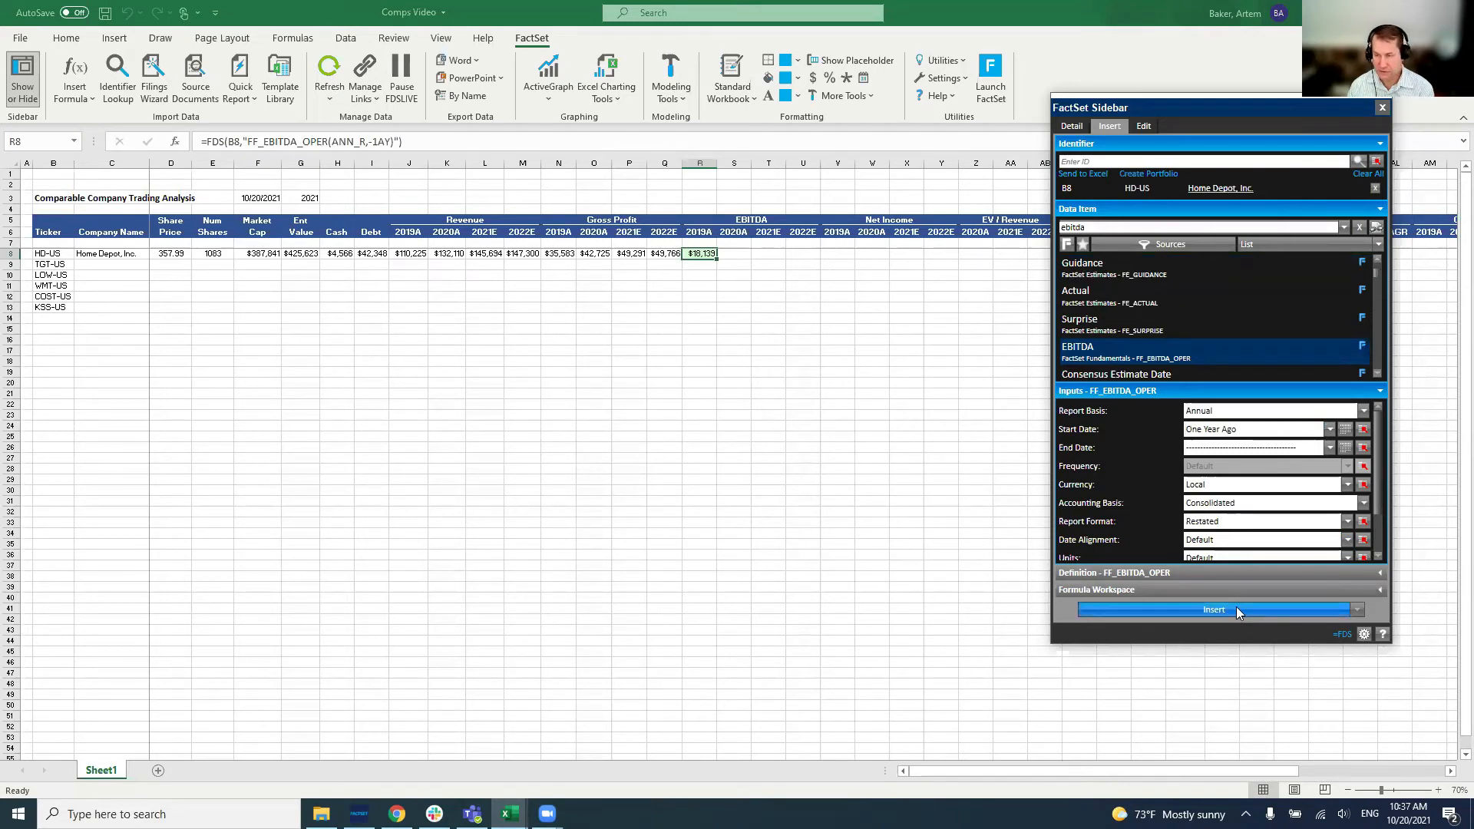
pyautogui.click(1211, 609)
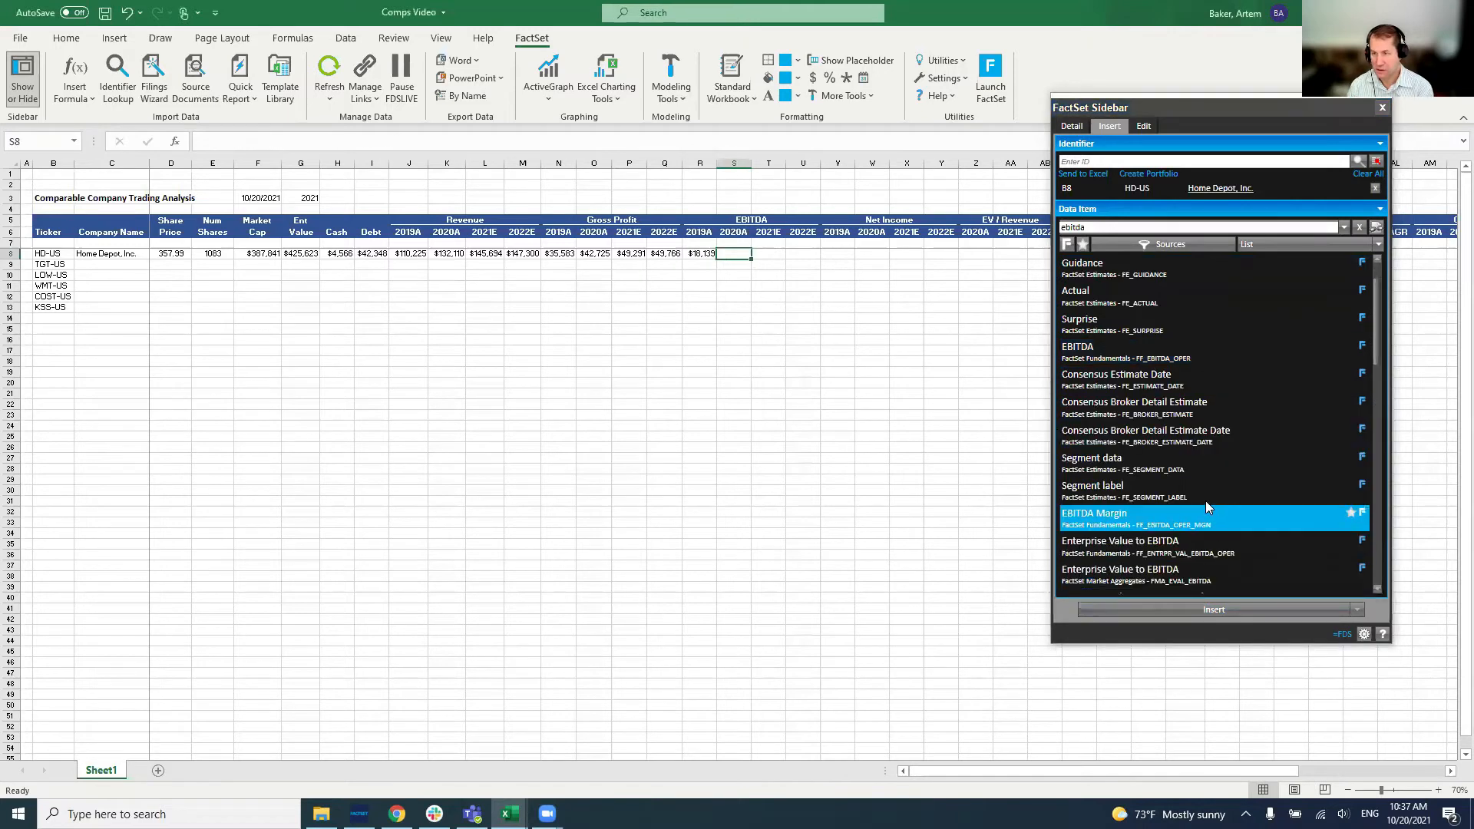
# Insert EBITDA (FF_EBITDA_OPER) into 2020A EBITDA cell S8 with Annual report basis and a start date of Latest Available.
pyautogui.click(1168, 350)
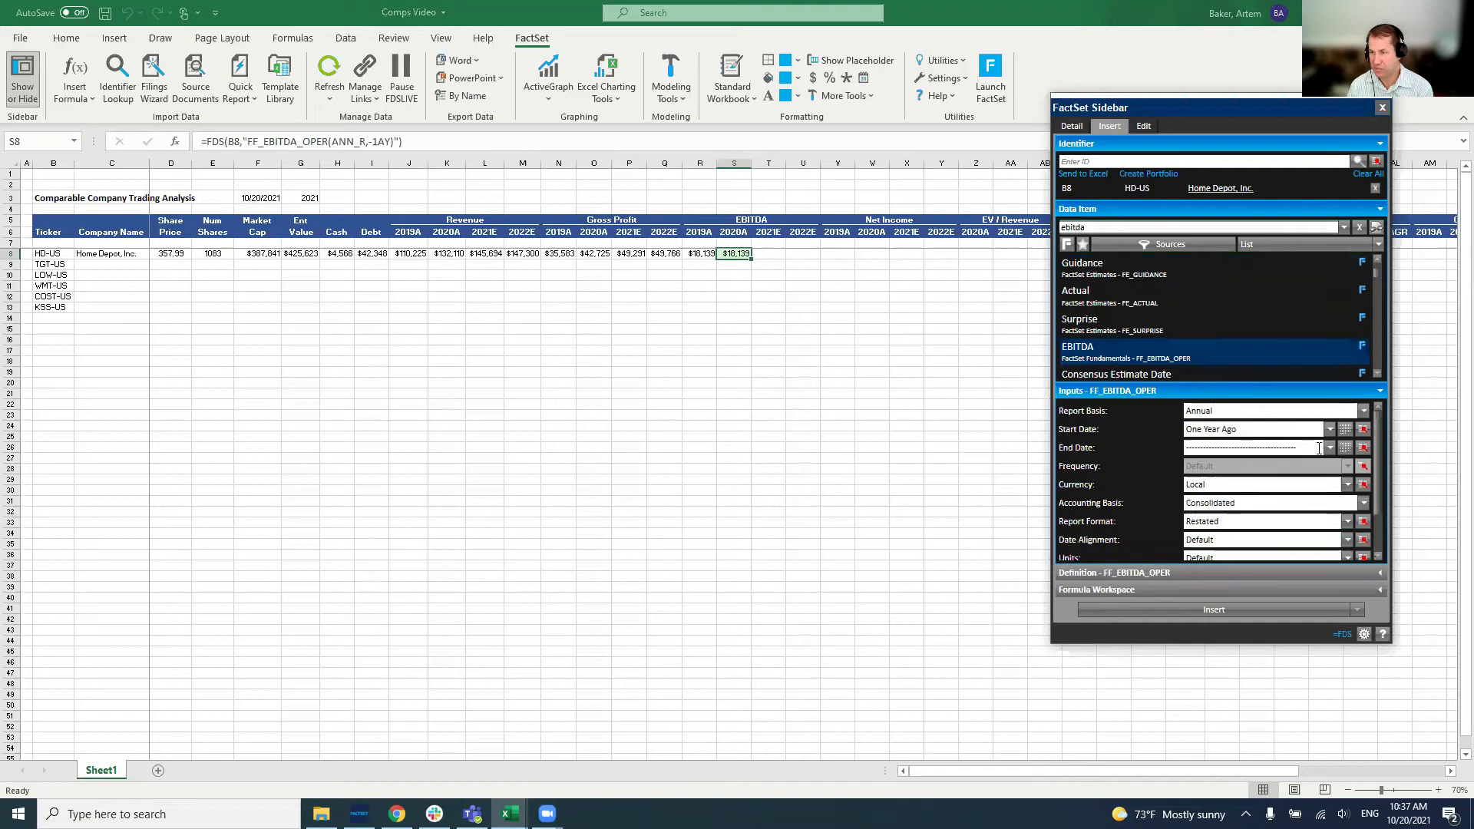
pyautogui.click(1330, 430)
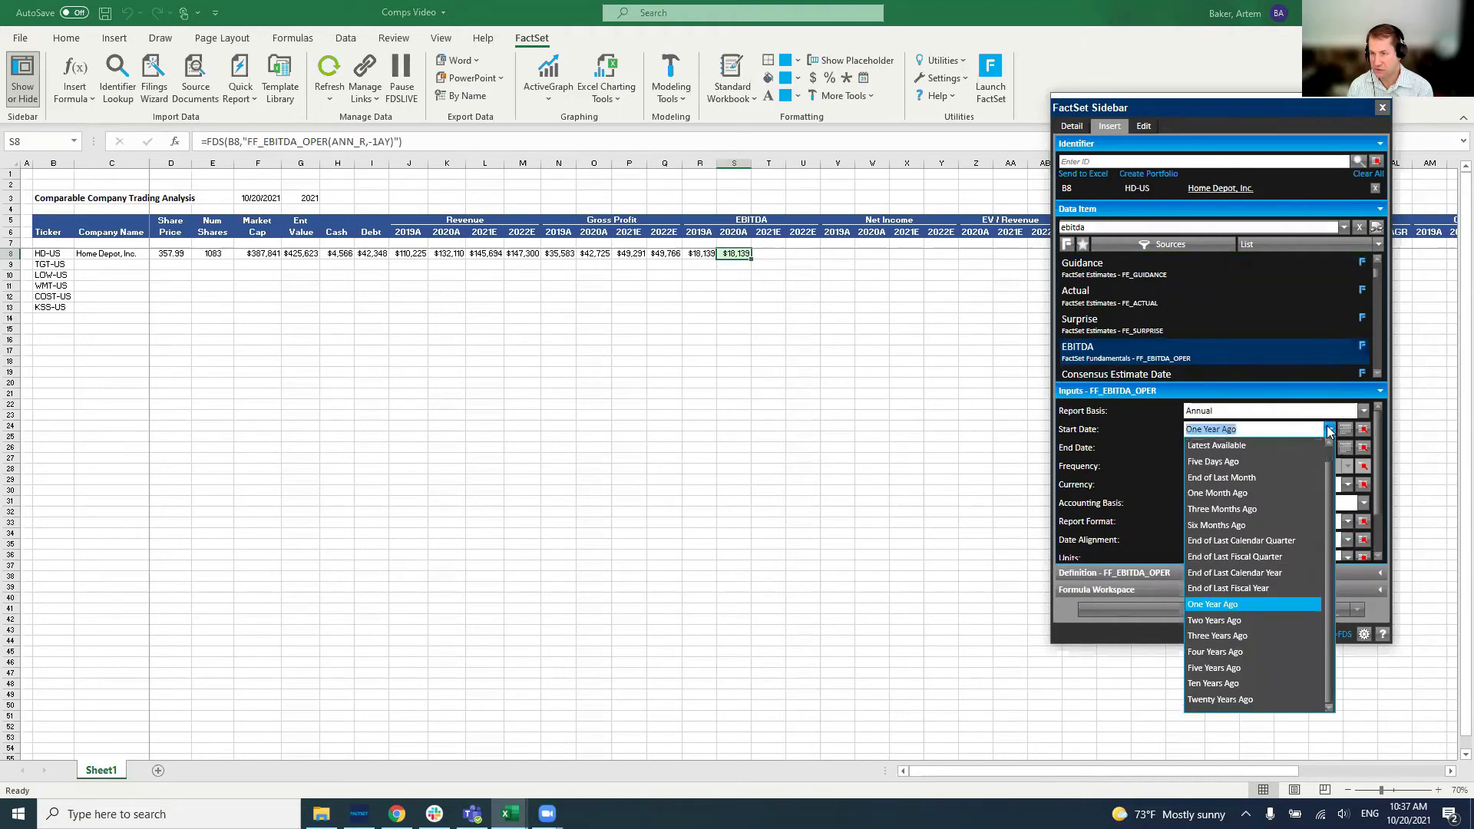
pyautogui.click(1268, 446)
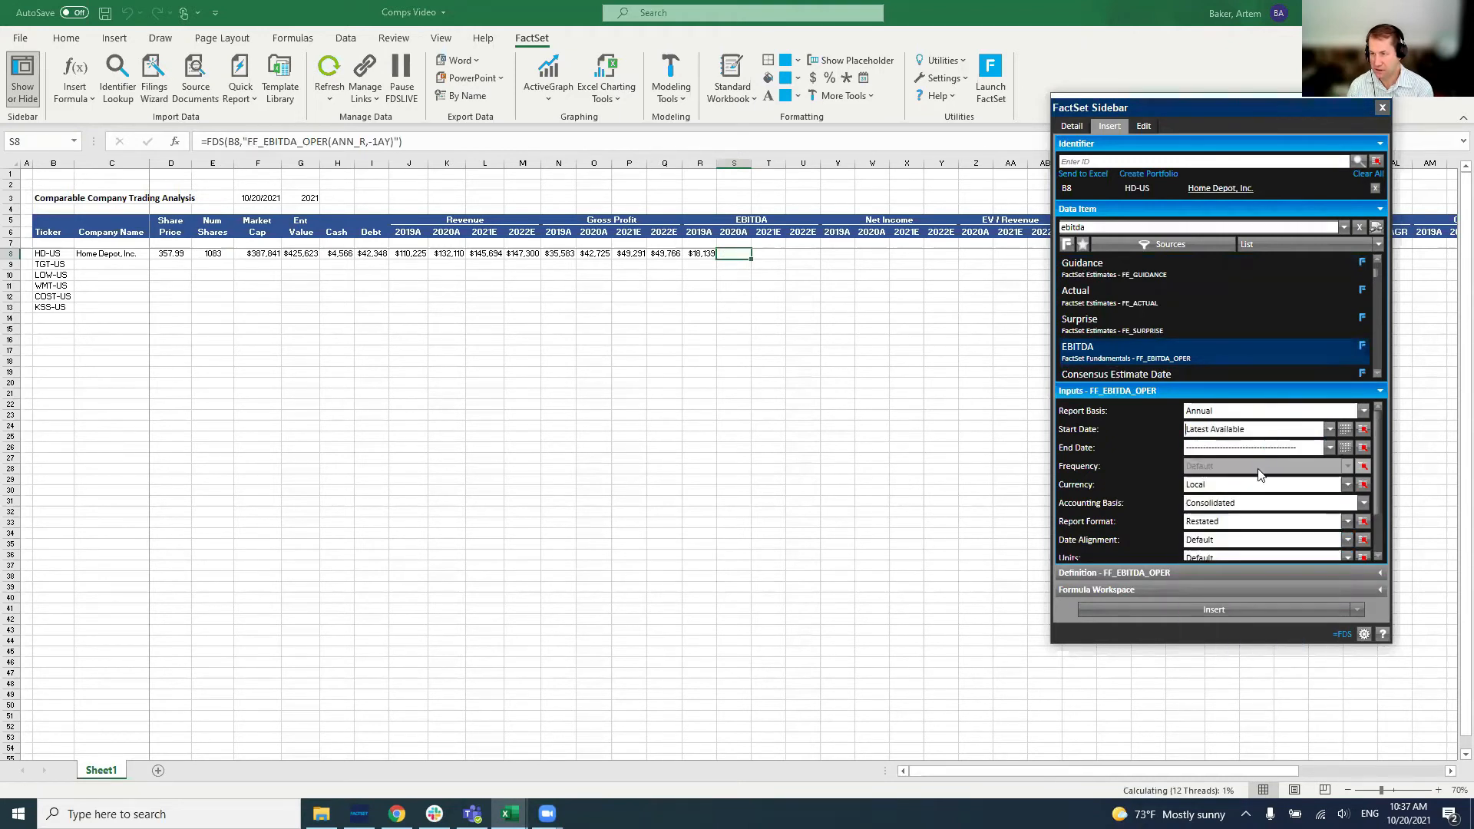
pyautogui.click(1181, 610)
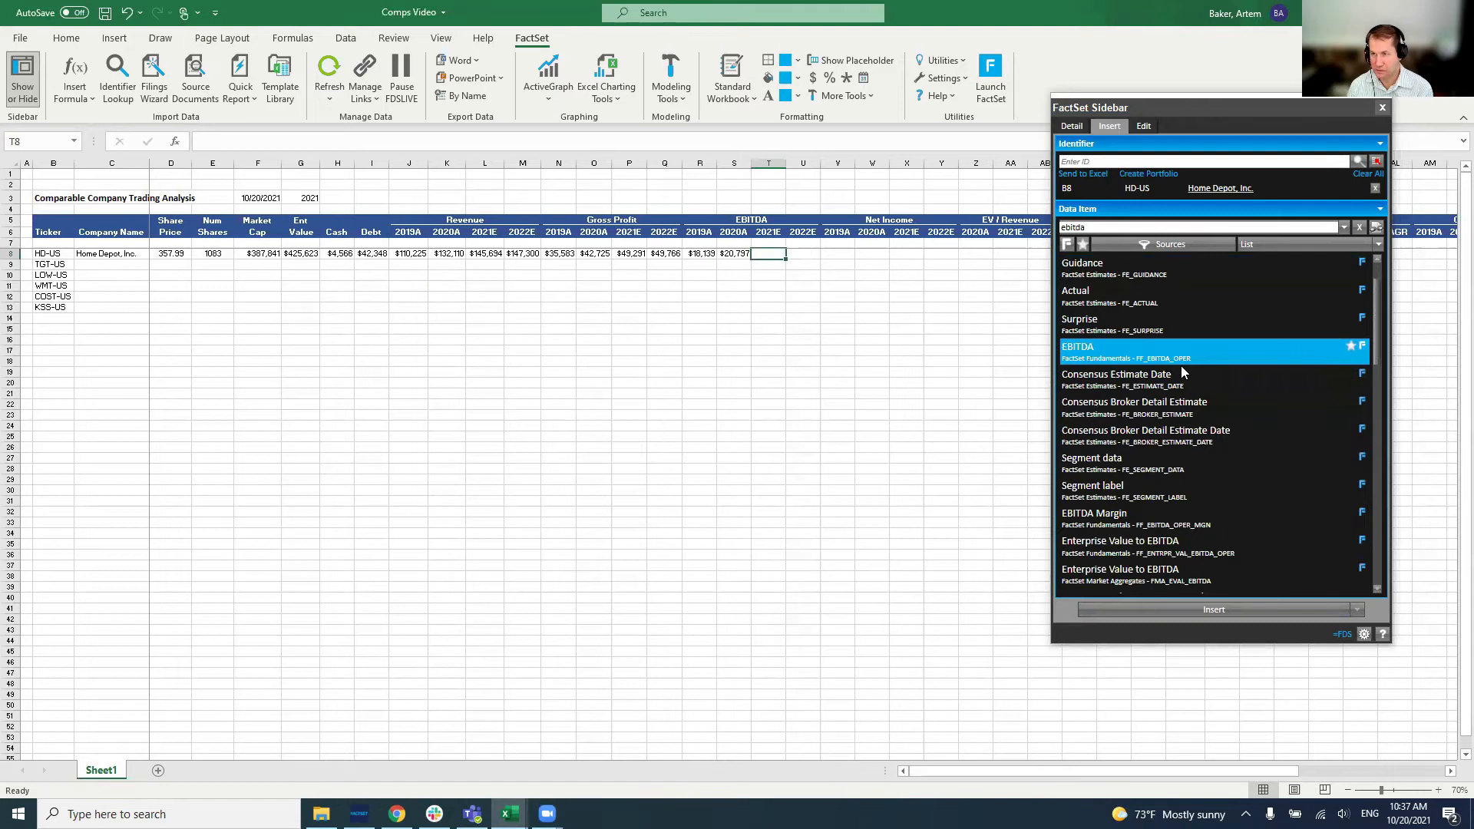
# Insert Consensus Estimate (FE_ESTIMATE) into T8 for mean EBITDA, Annual Rolling, with the year set to Current Unreported Year (FY1).
pyautogui.scroll(1, 1188, 382)
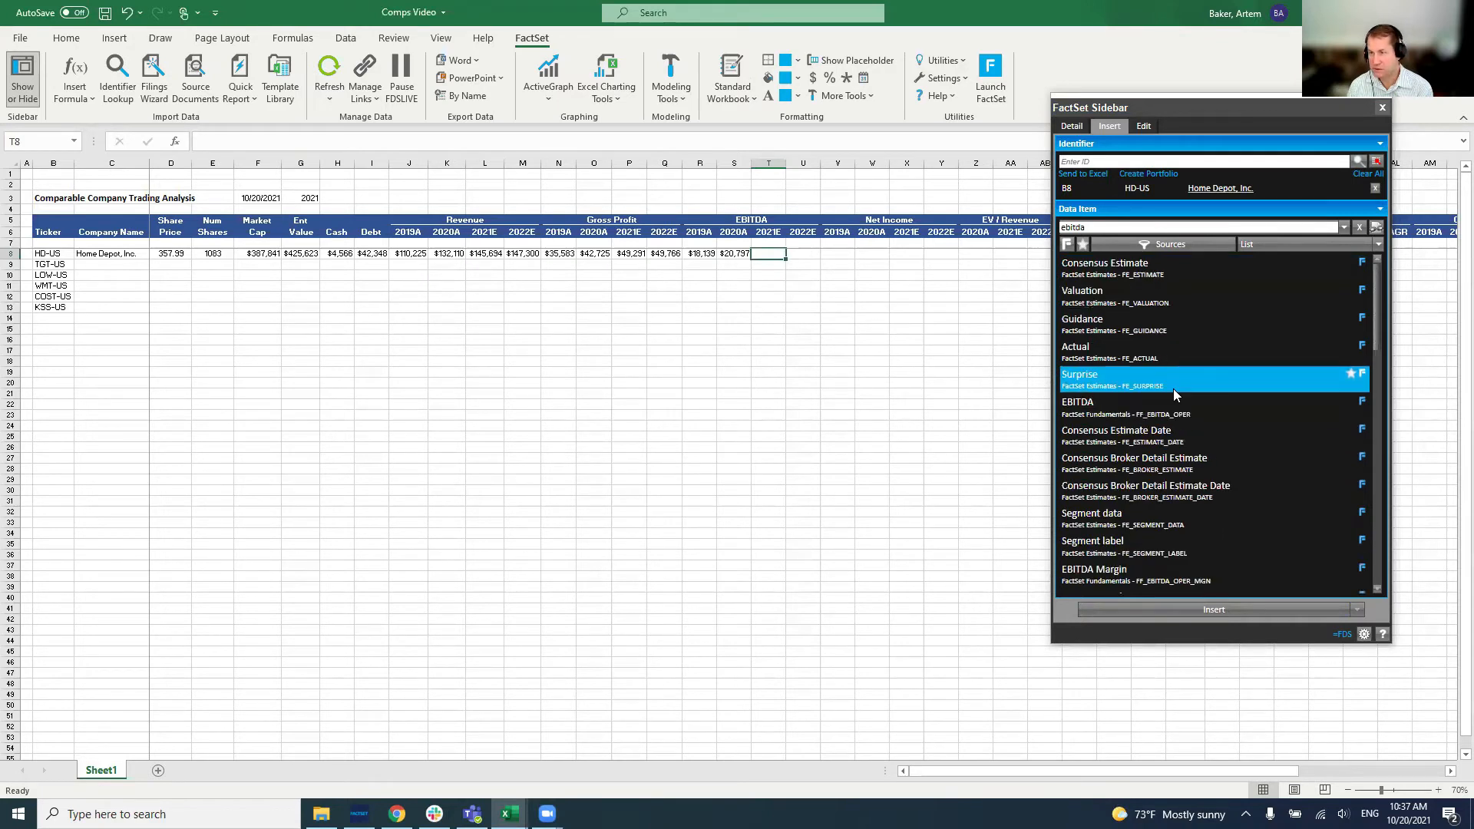
pyautogui.click(1162, 270)
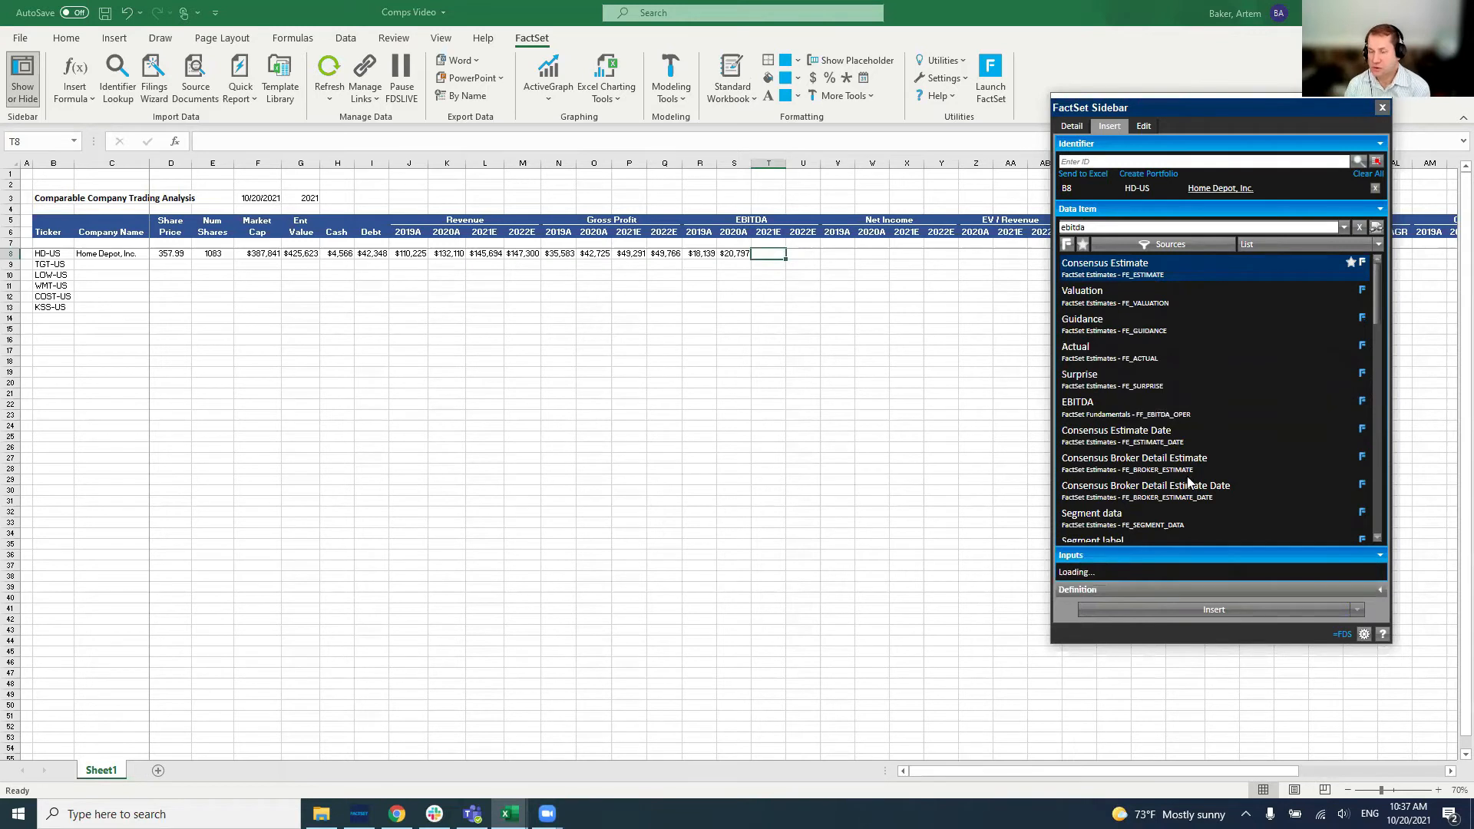
pyautogui.click(1167, 615)
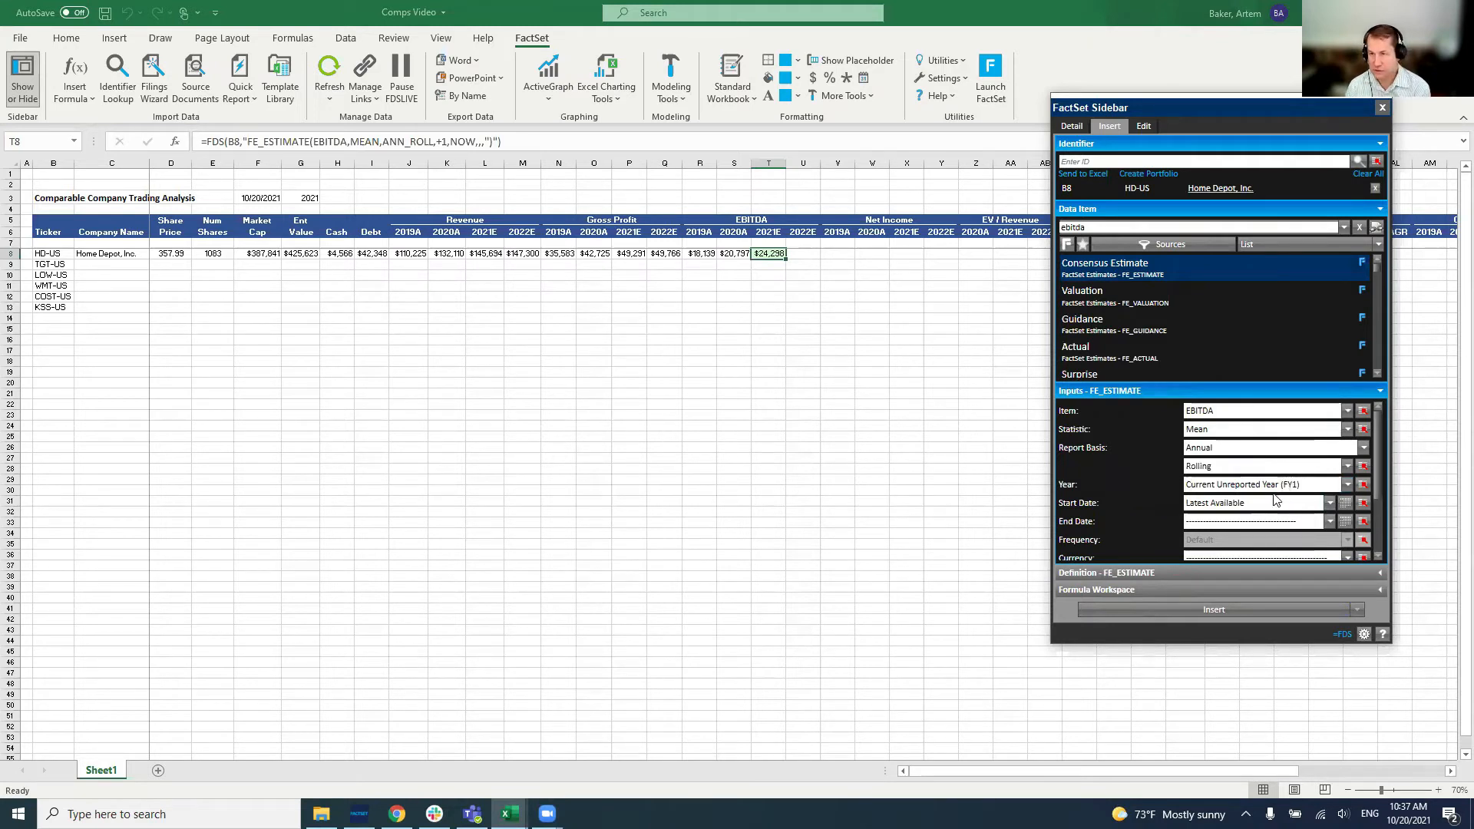
pyautogui.click(1234, 610)
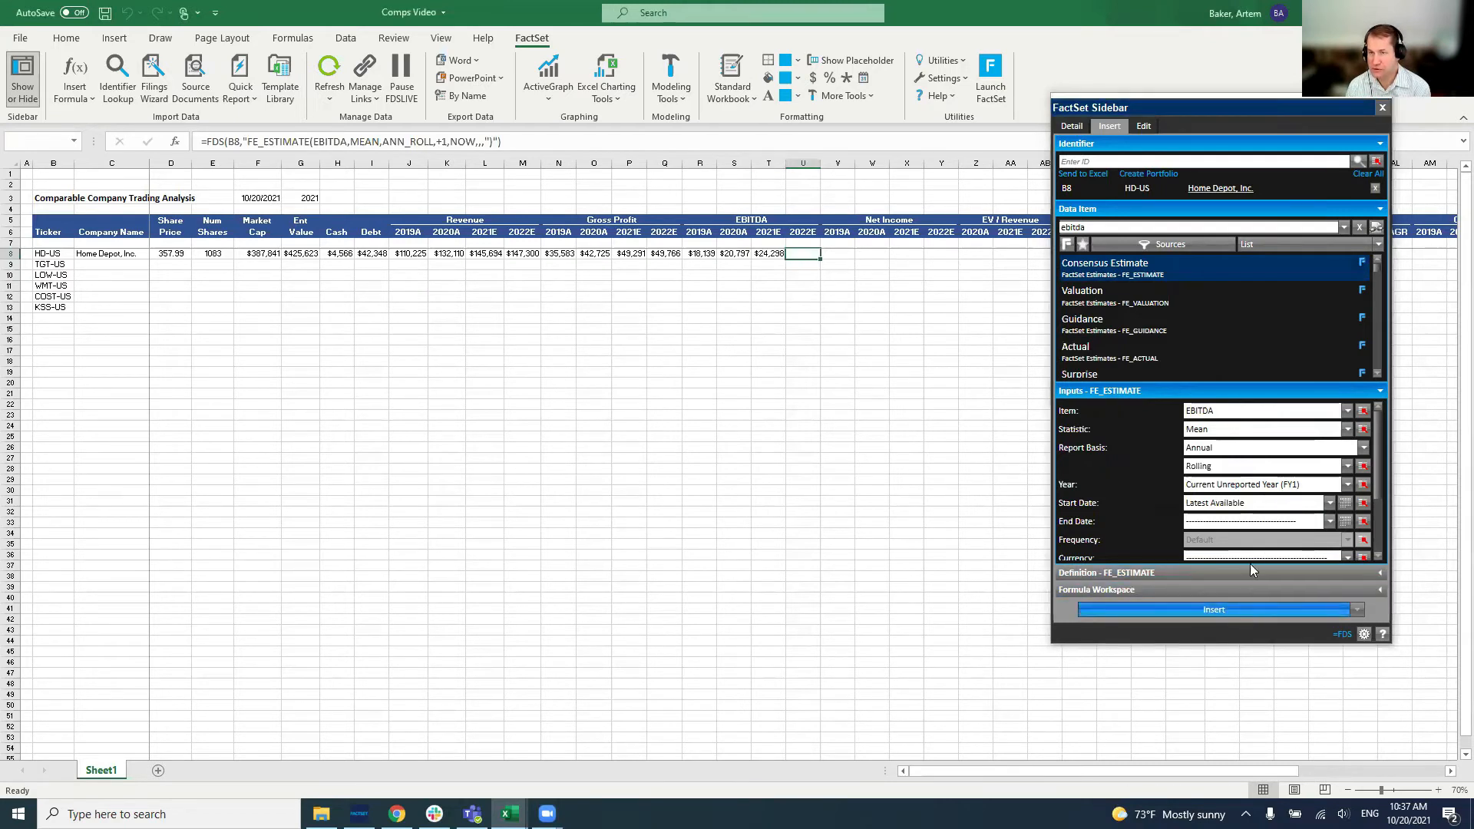
# Insert Consensus Estimate (FE_ESTIMATE) into U8 for mean EBITDA, Annual Rolling, with the year set to Following Year (FY2).
pyautogui.click(1156, 274)
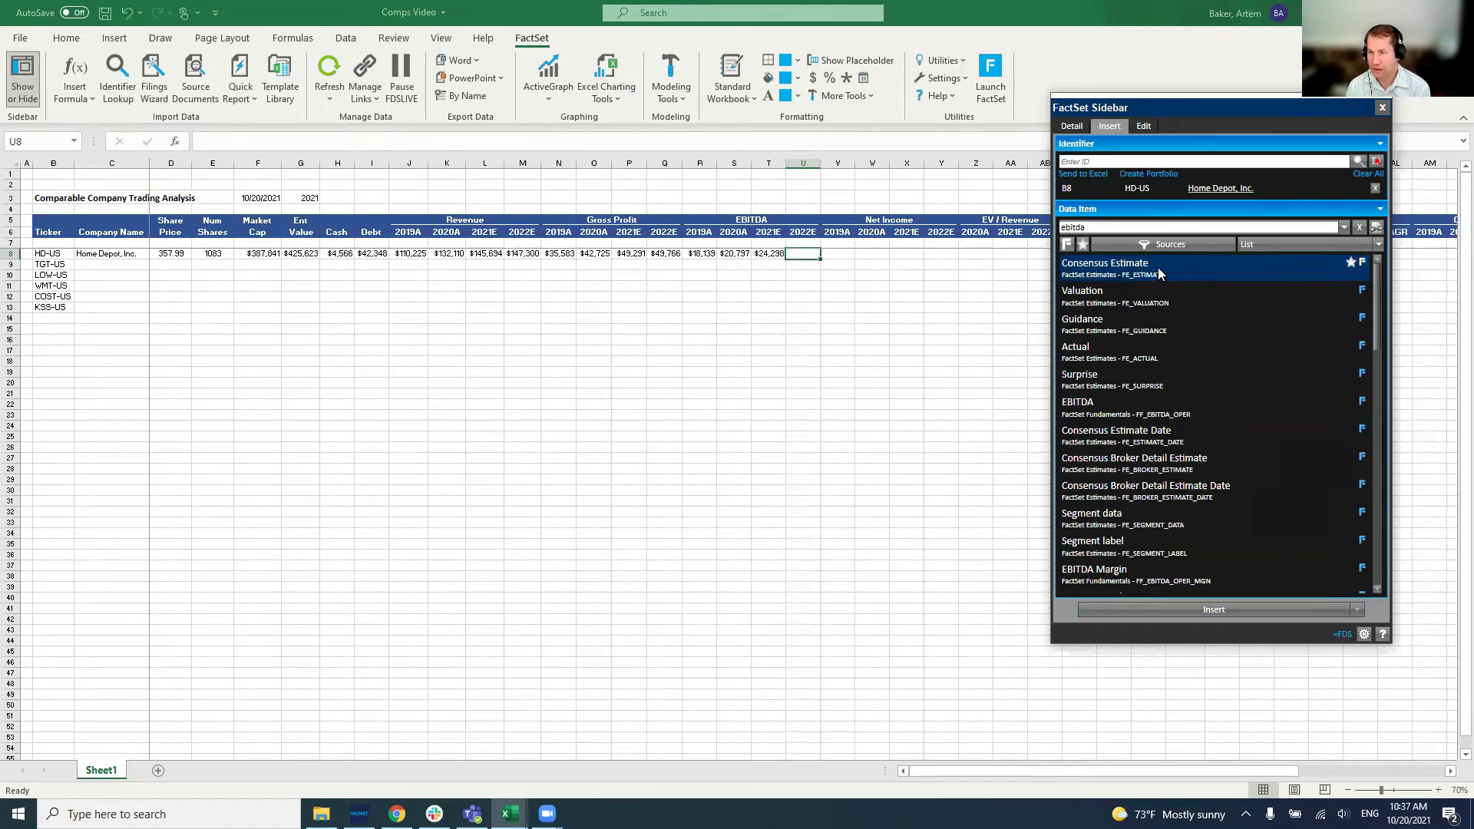
pyautogui.doubleClick(1157, 267)
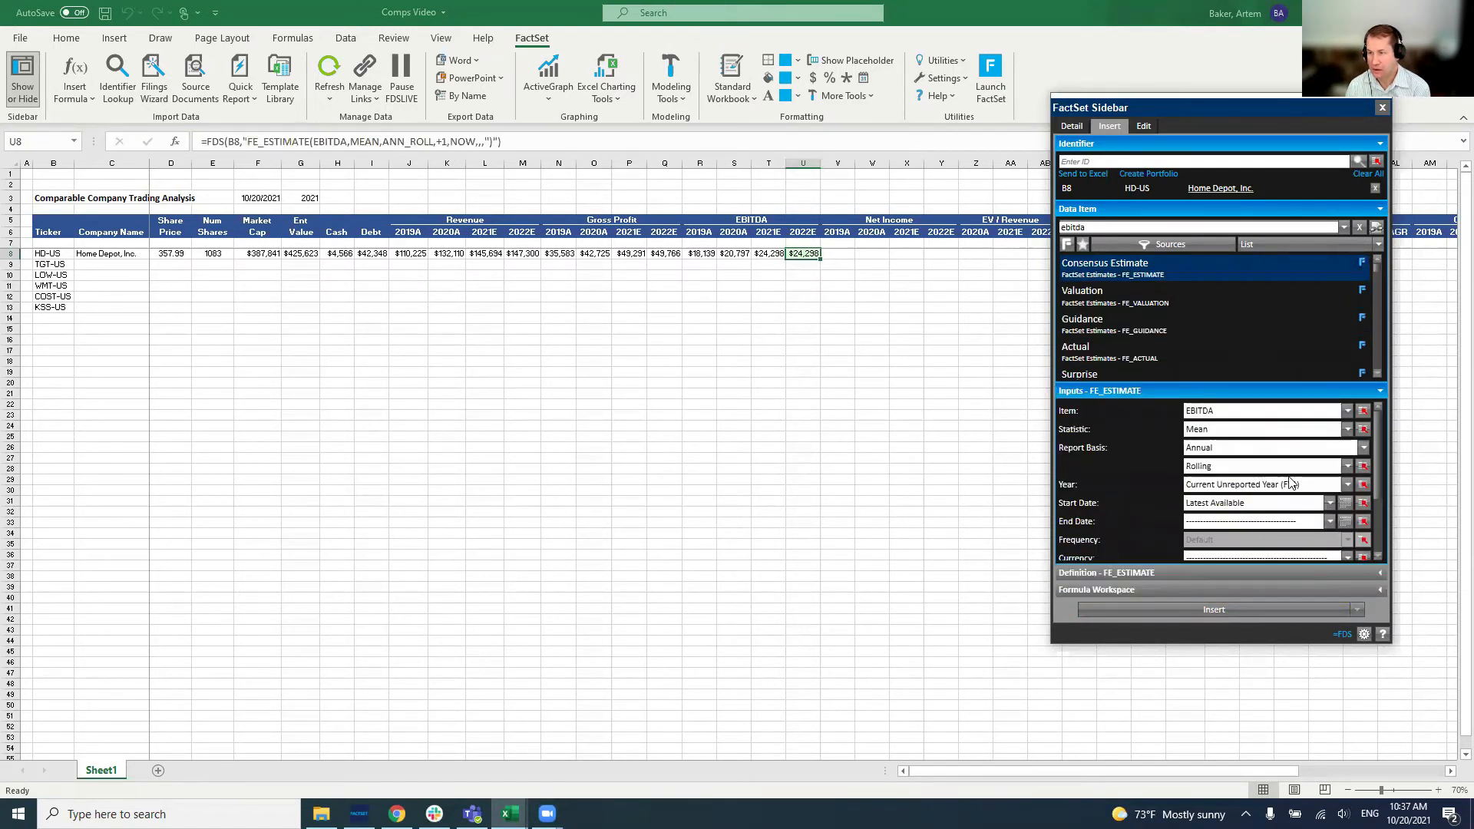
pyautogui.click(1348, 485)
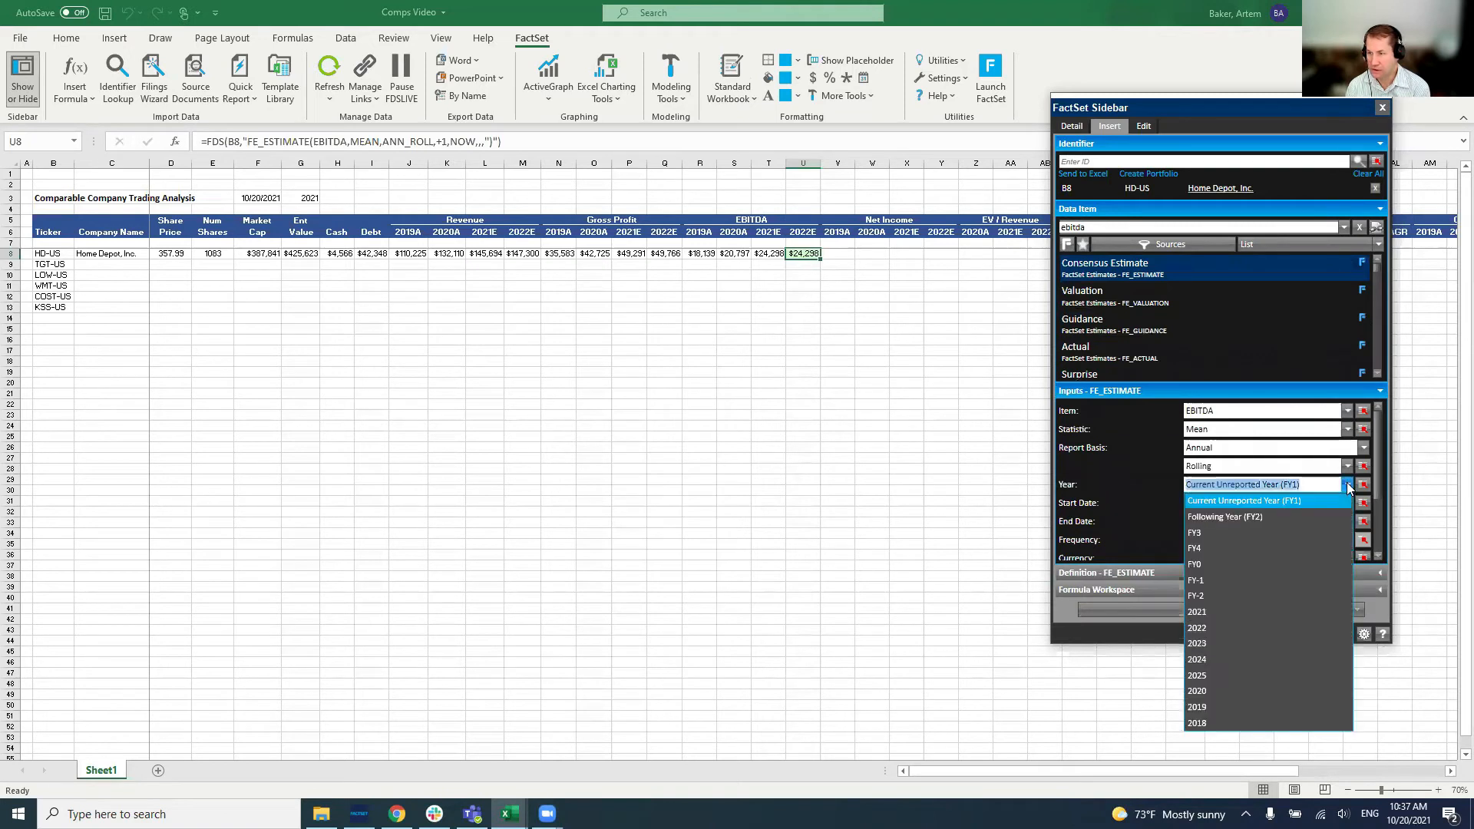
pyautogui.click(1282, 512)
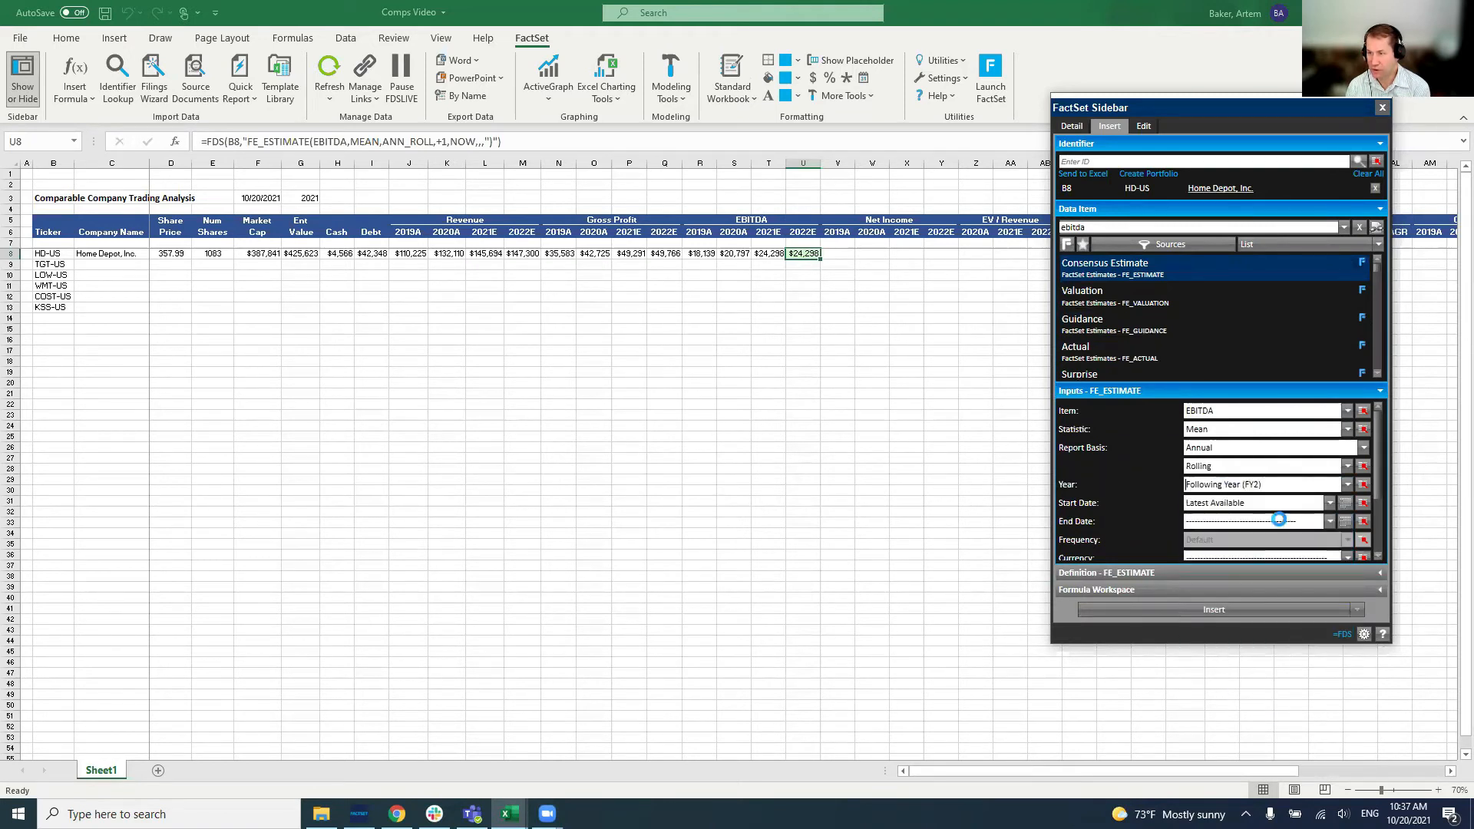
pyautogui.click(1236, 607)
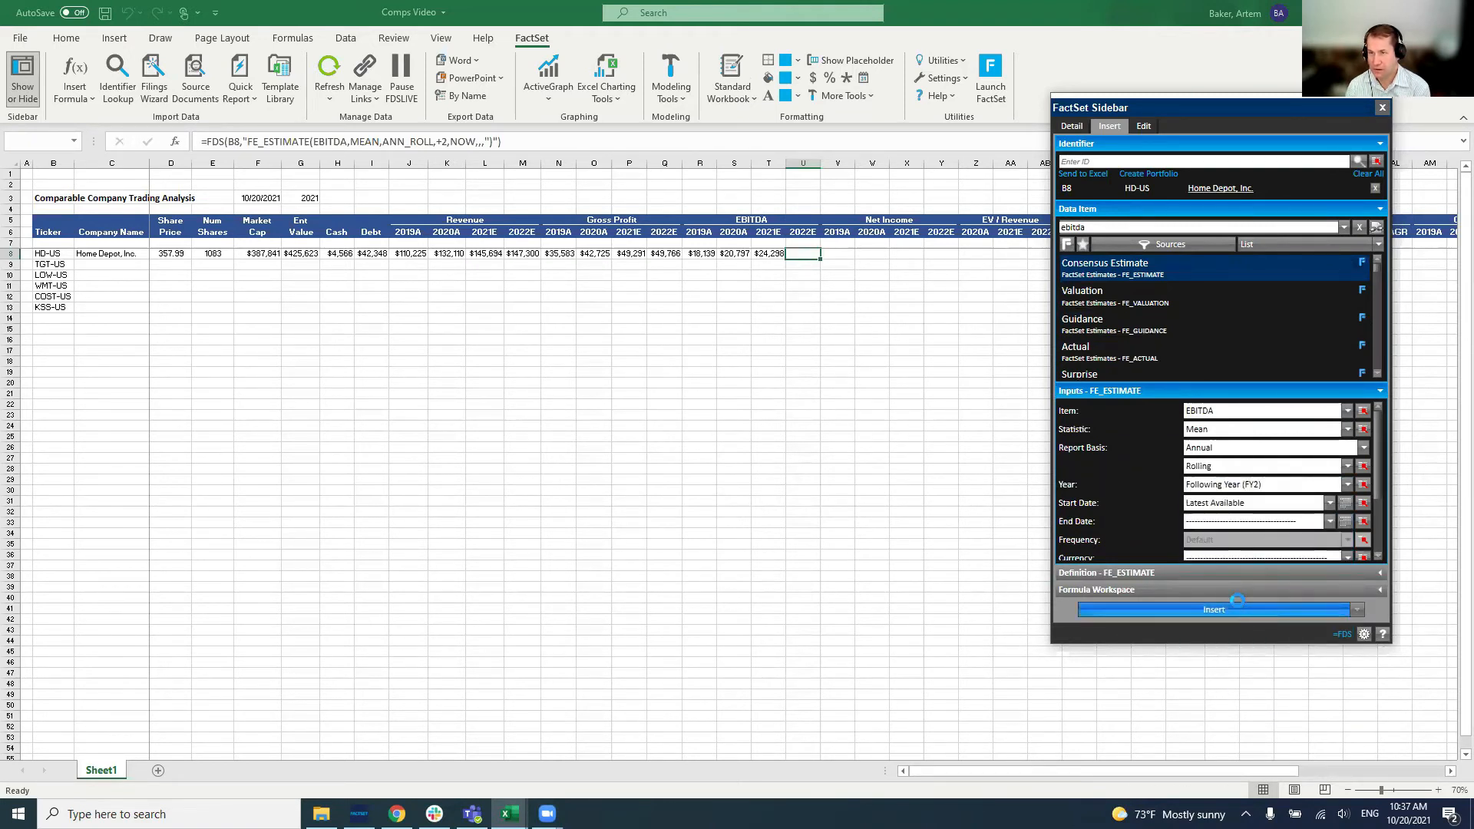
# Insert Net Income (FF_NET_INC) into 2019A Net Income cell V8 with Annual report basis and a start date of One Year Ago.
pyautogui.click(1103, 228)
pyautogui.write('n')
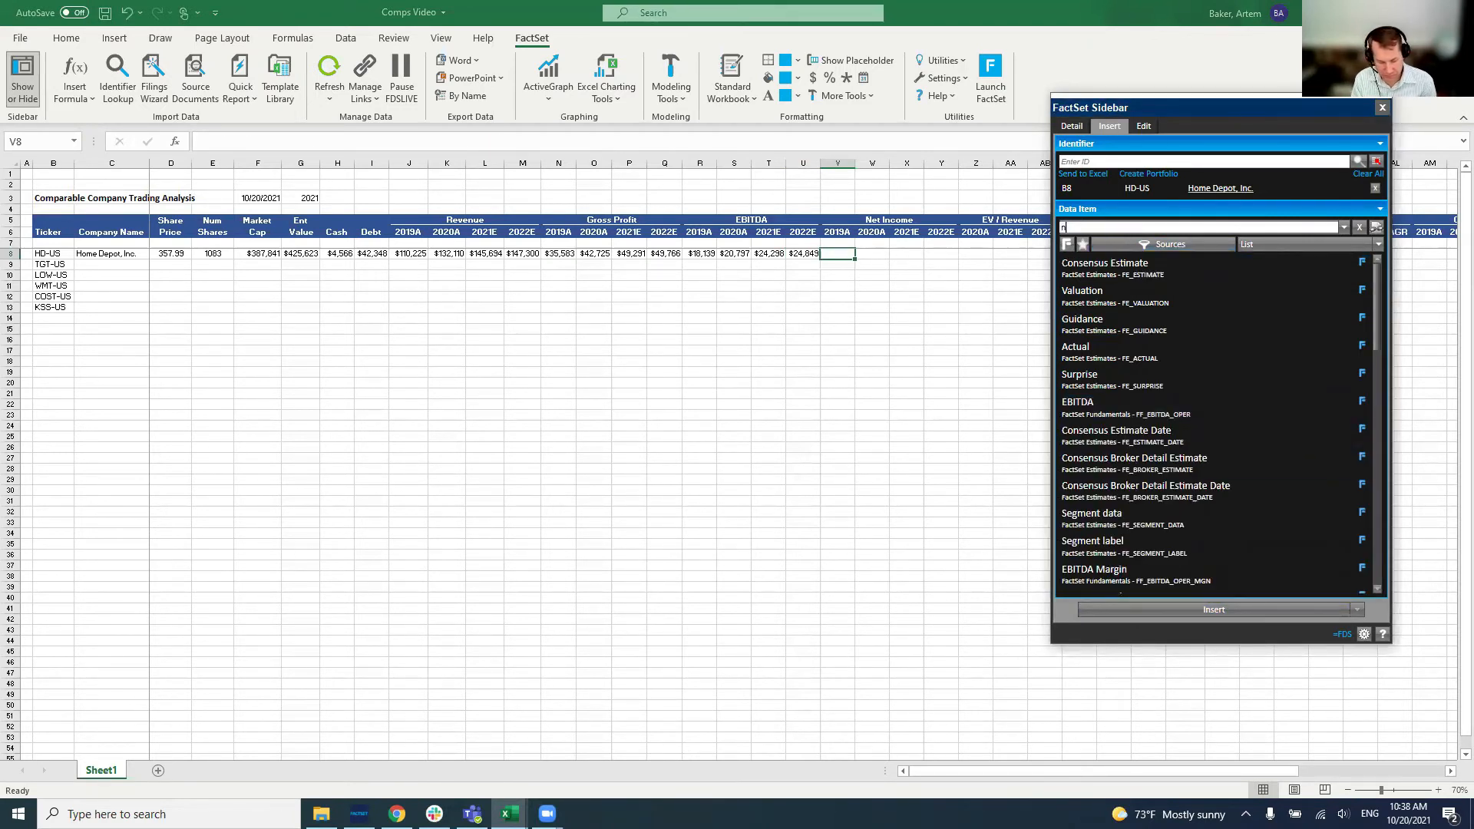
pyautogui.write('et income')
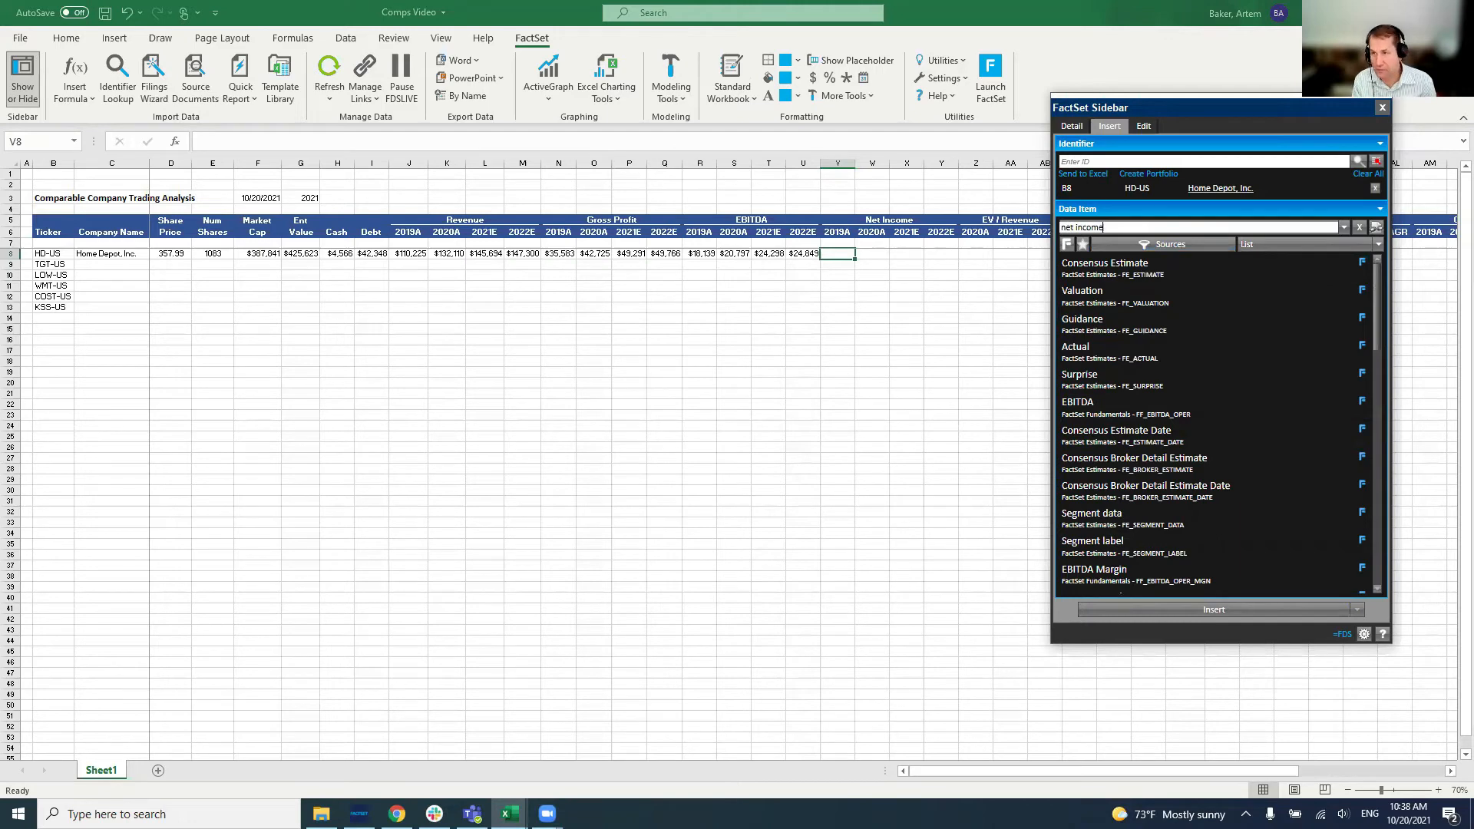
pyautogui.press('Return')
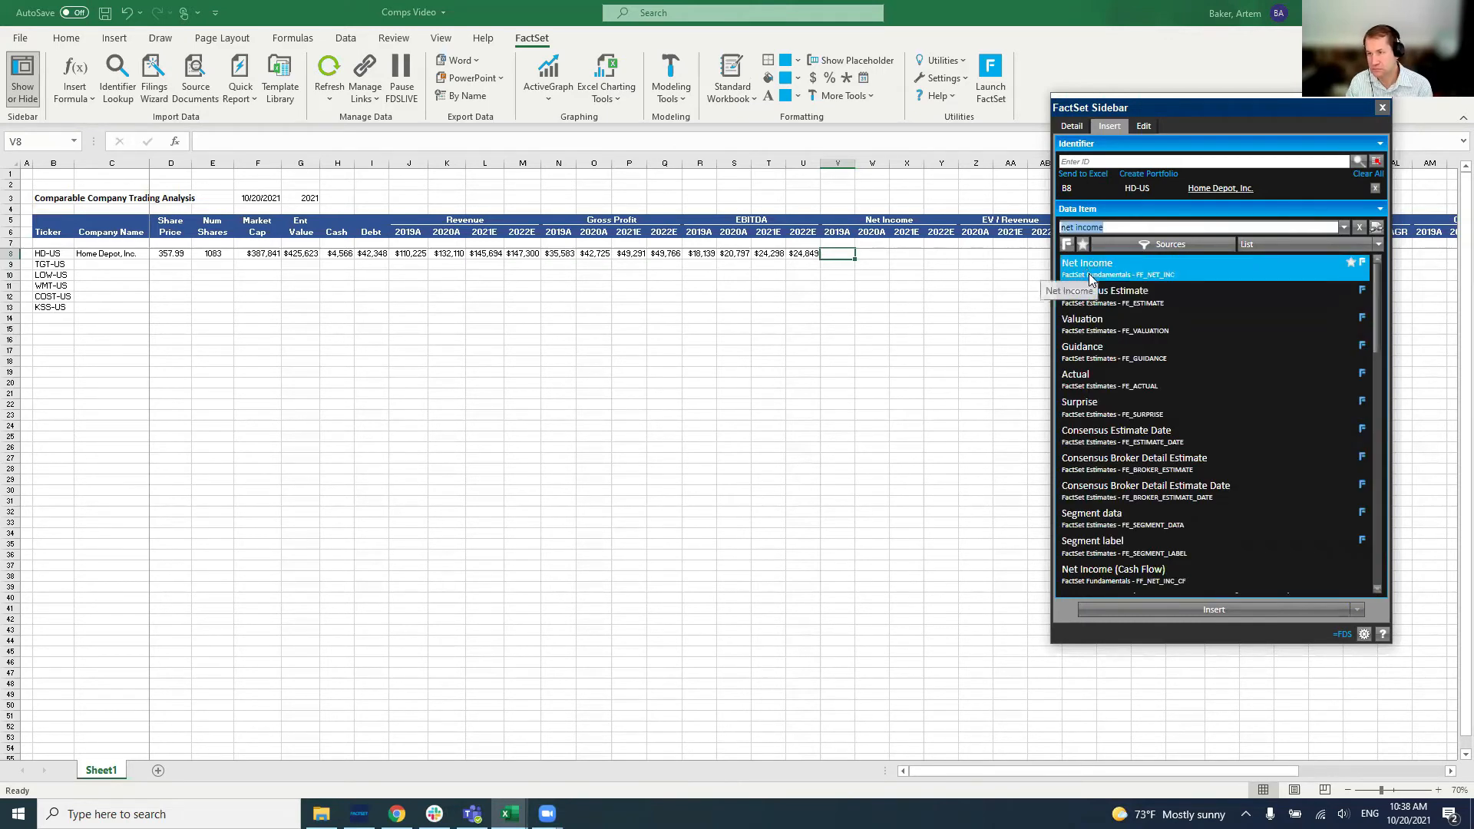
pyautogui.click(1090, 272)
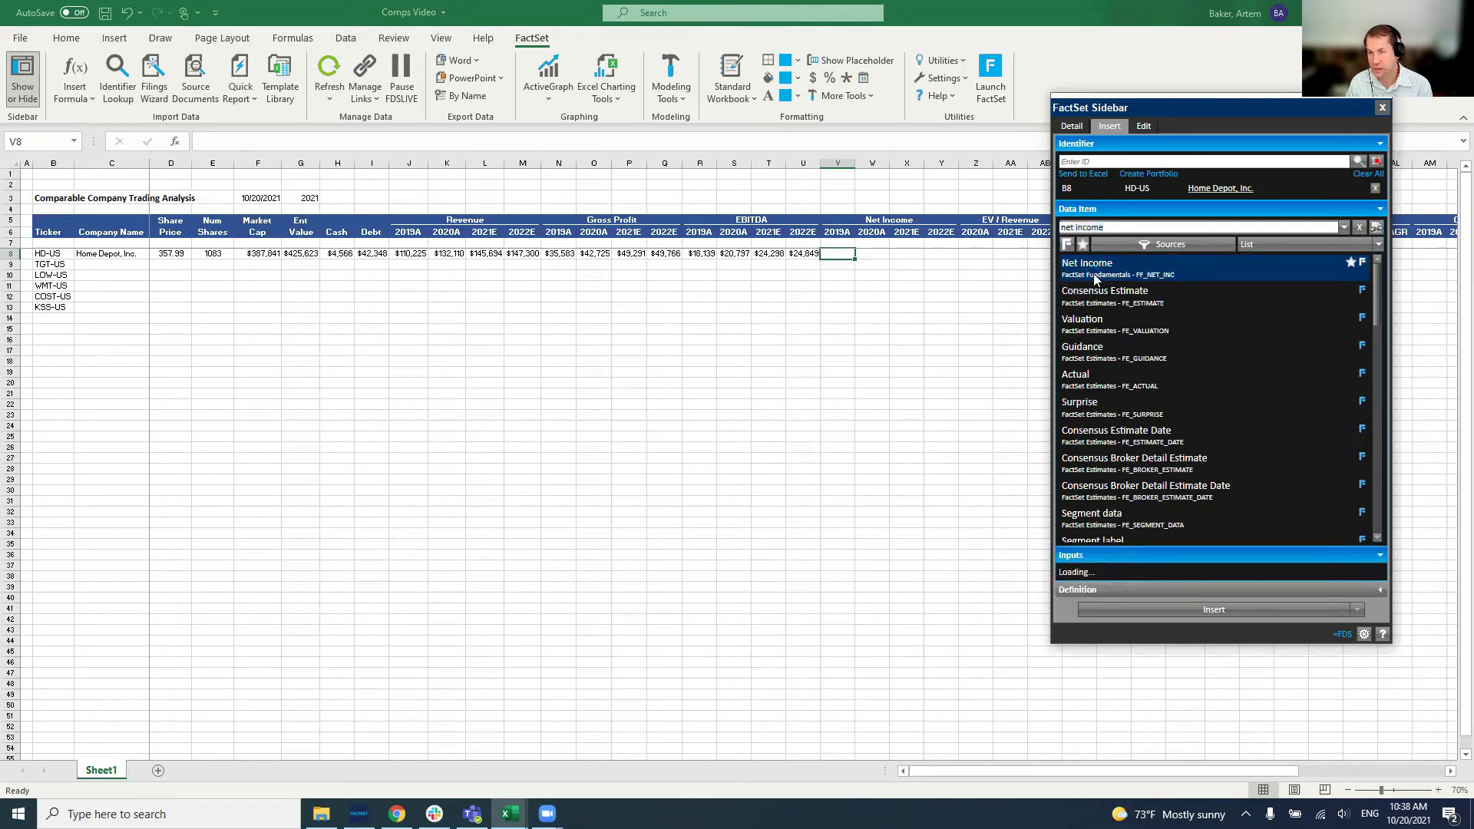
pyautogui.doubleClick(1110, 265)
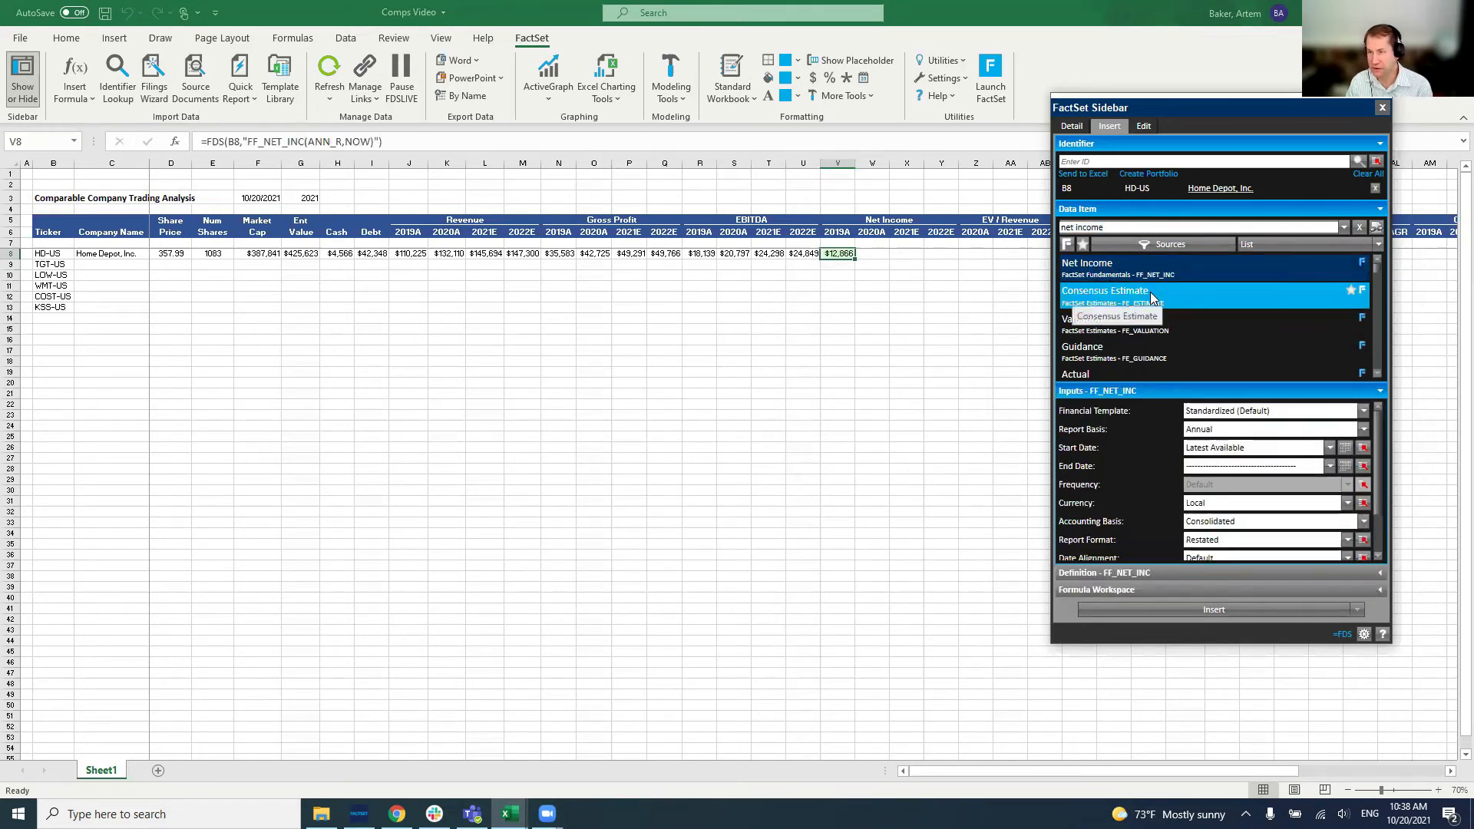
pyautogui.click(1330, 448)
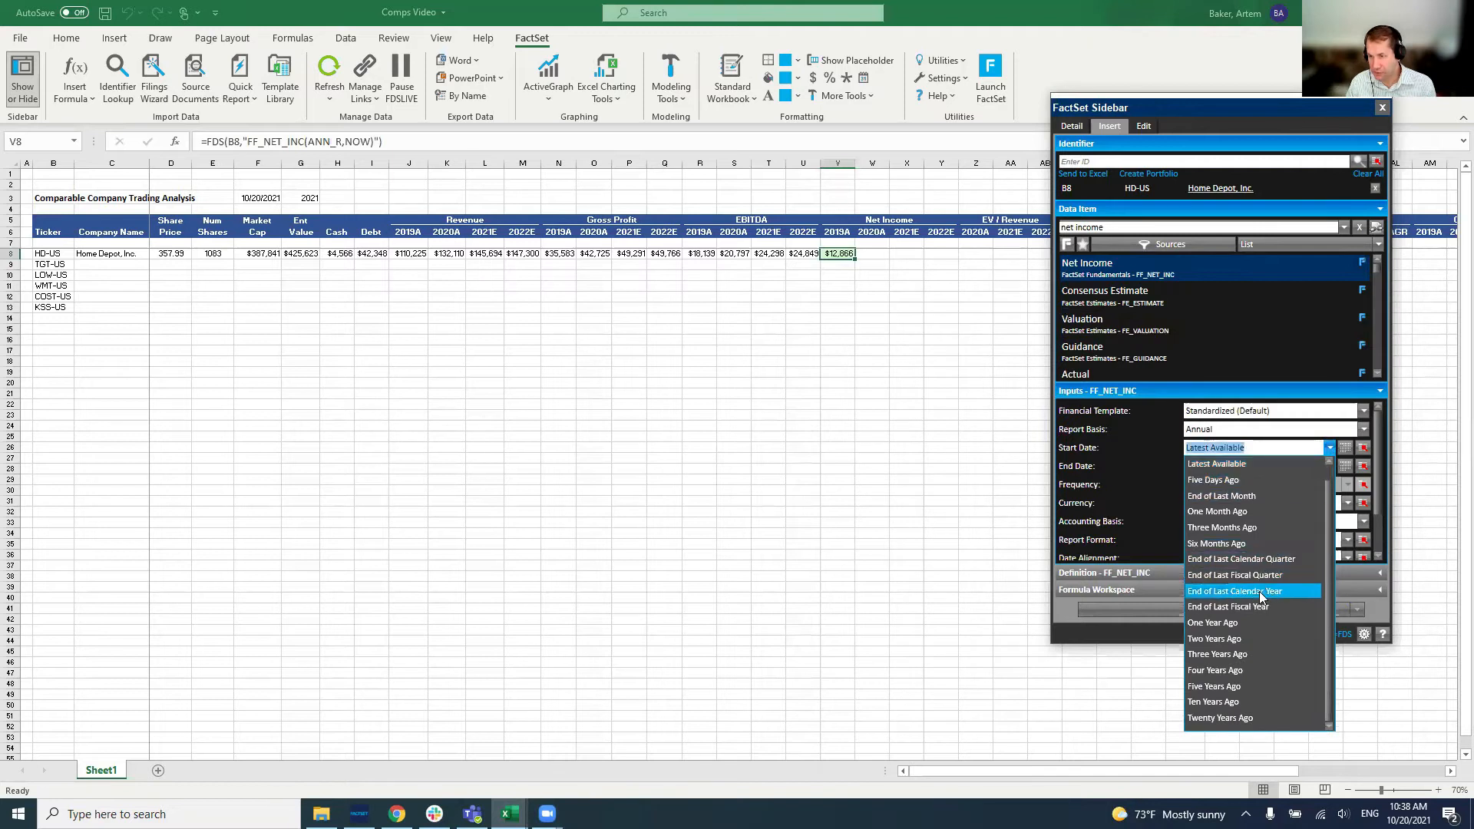
pyautogui.click(1257, 622)
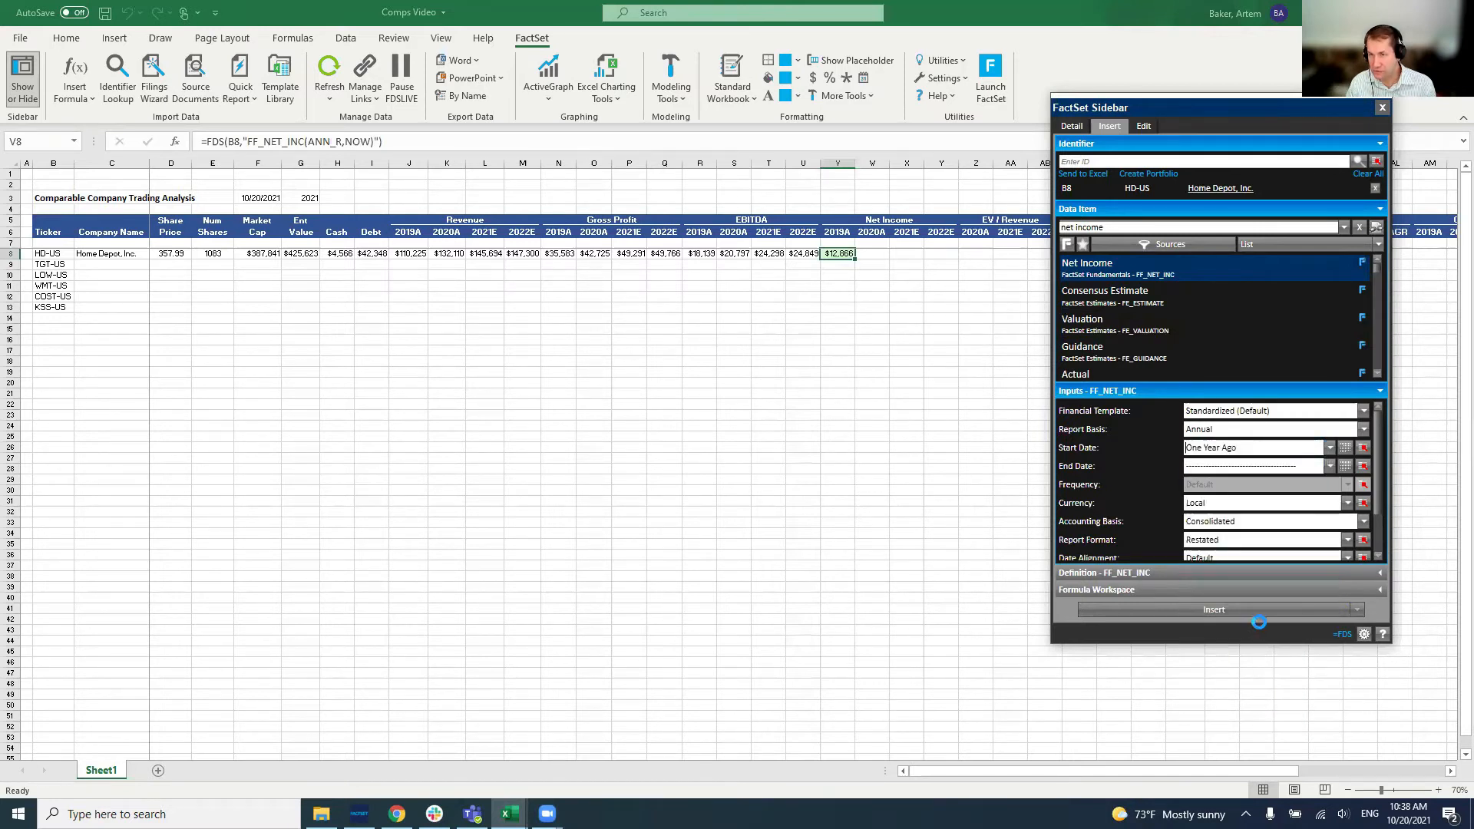
pyautogui.click(1235, 611)
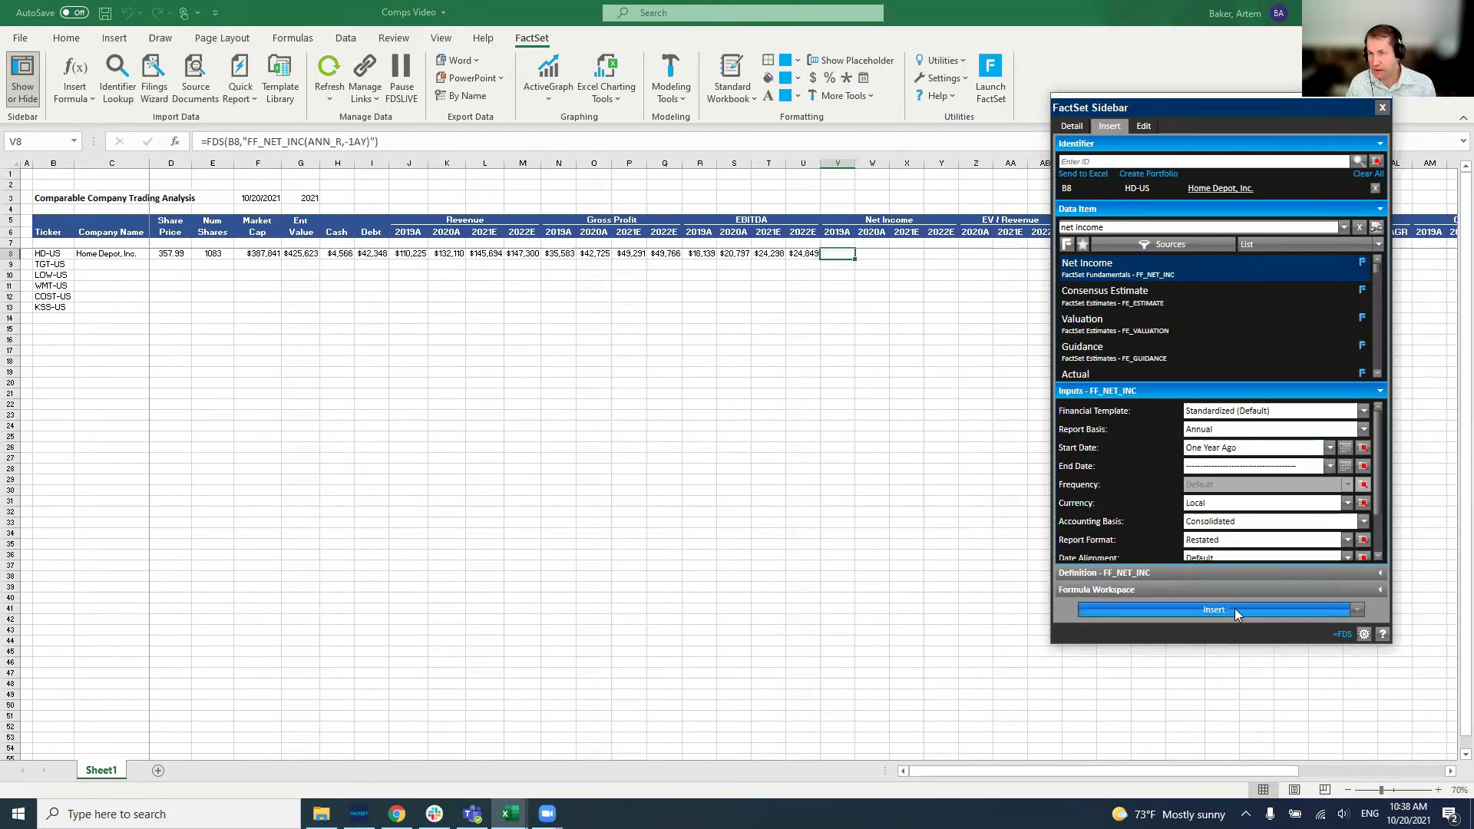
# Insert Net Income (FF_NET_INC) into 2020A Net Income cell W8 with Annual report basis and a start date of Latest Available.
pyautogui.click(1106, 269)
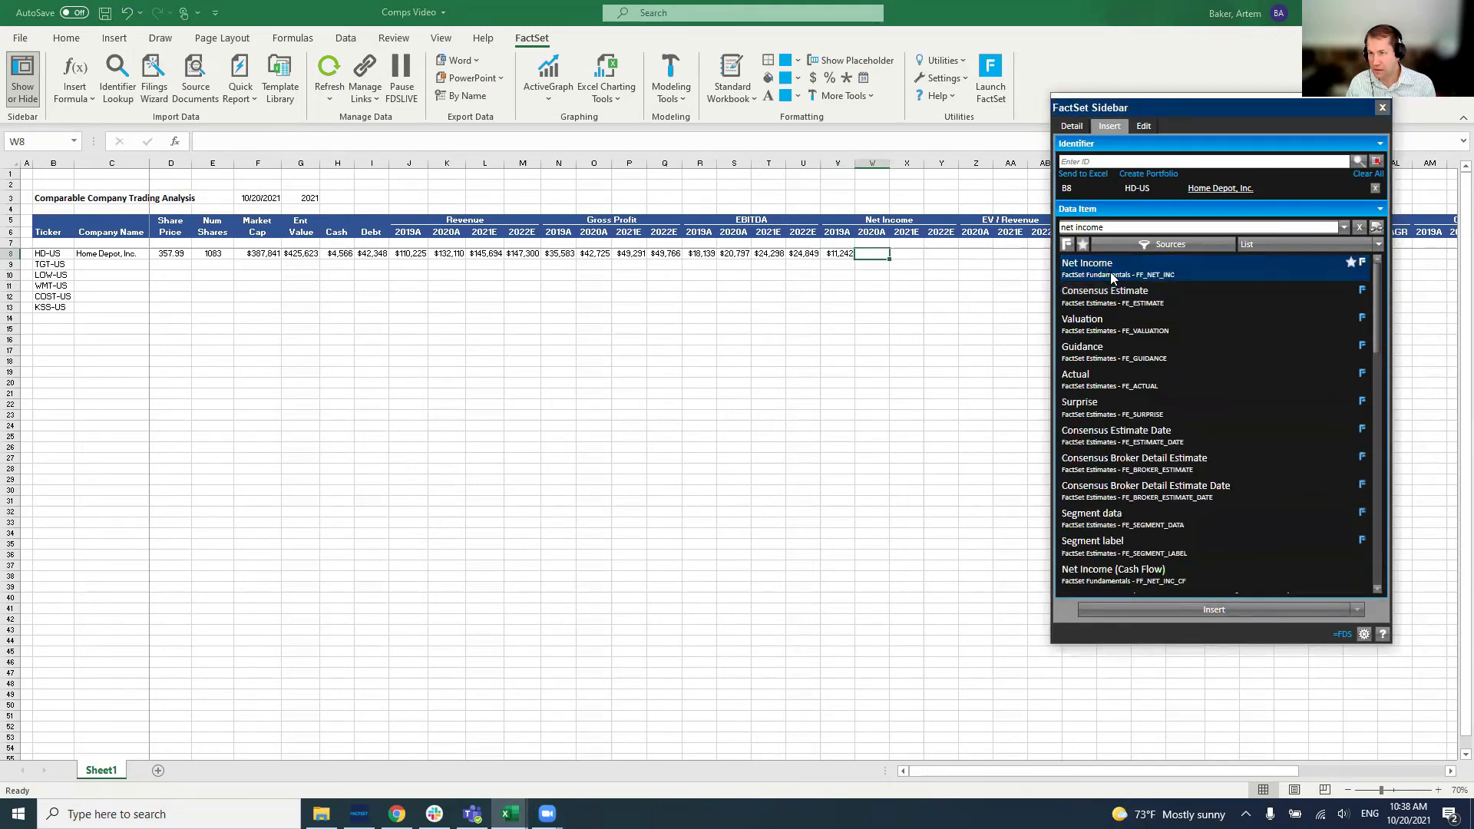
pyautogui.click(1105, 266)
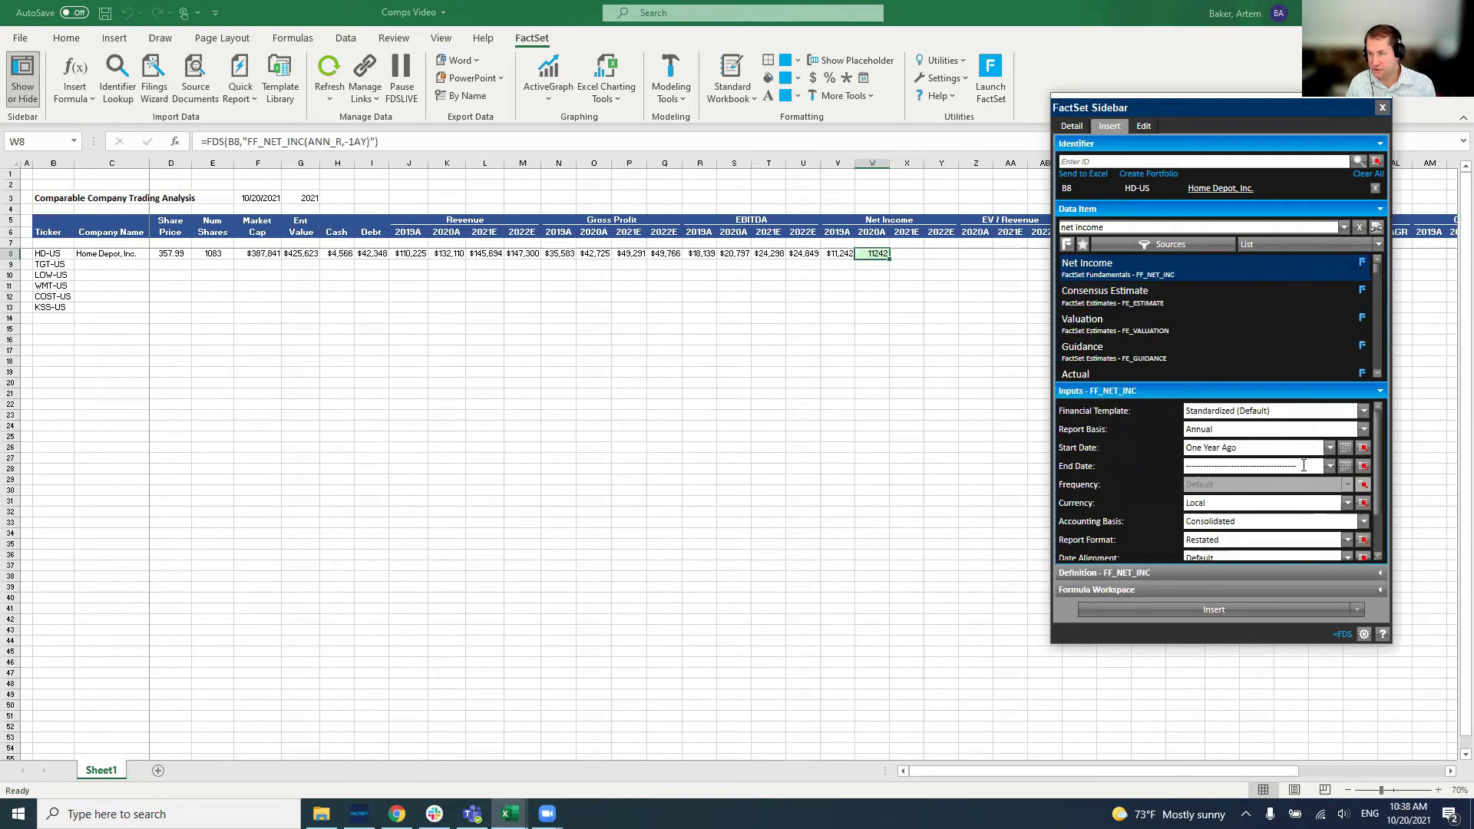
pyautogui.click(1328, 447)
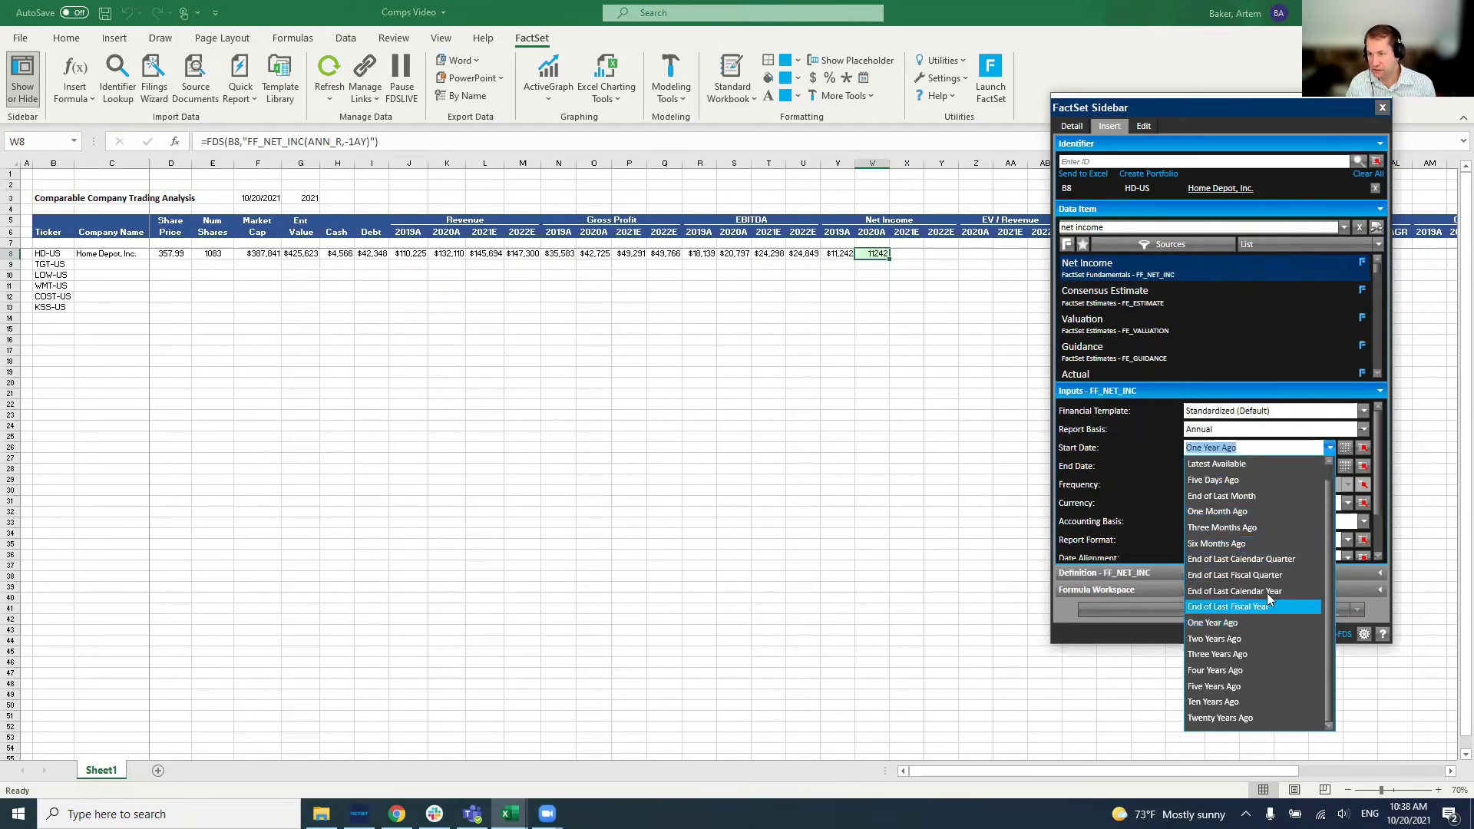
pyautogui.click(1253, 464)
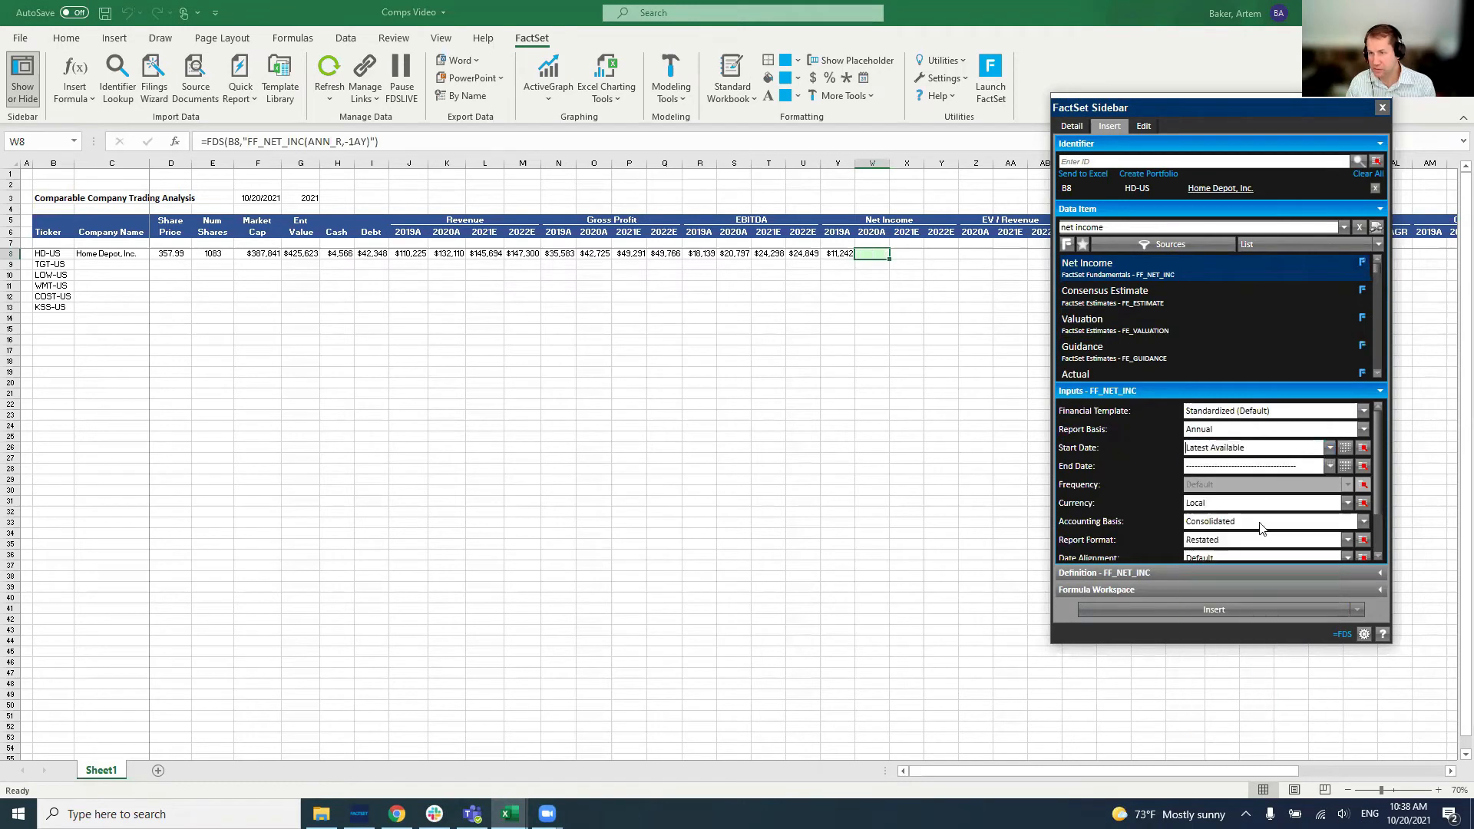
pyautogui.click(1239, 606)
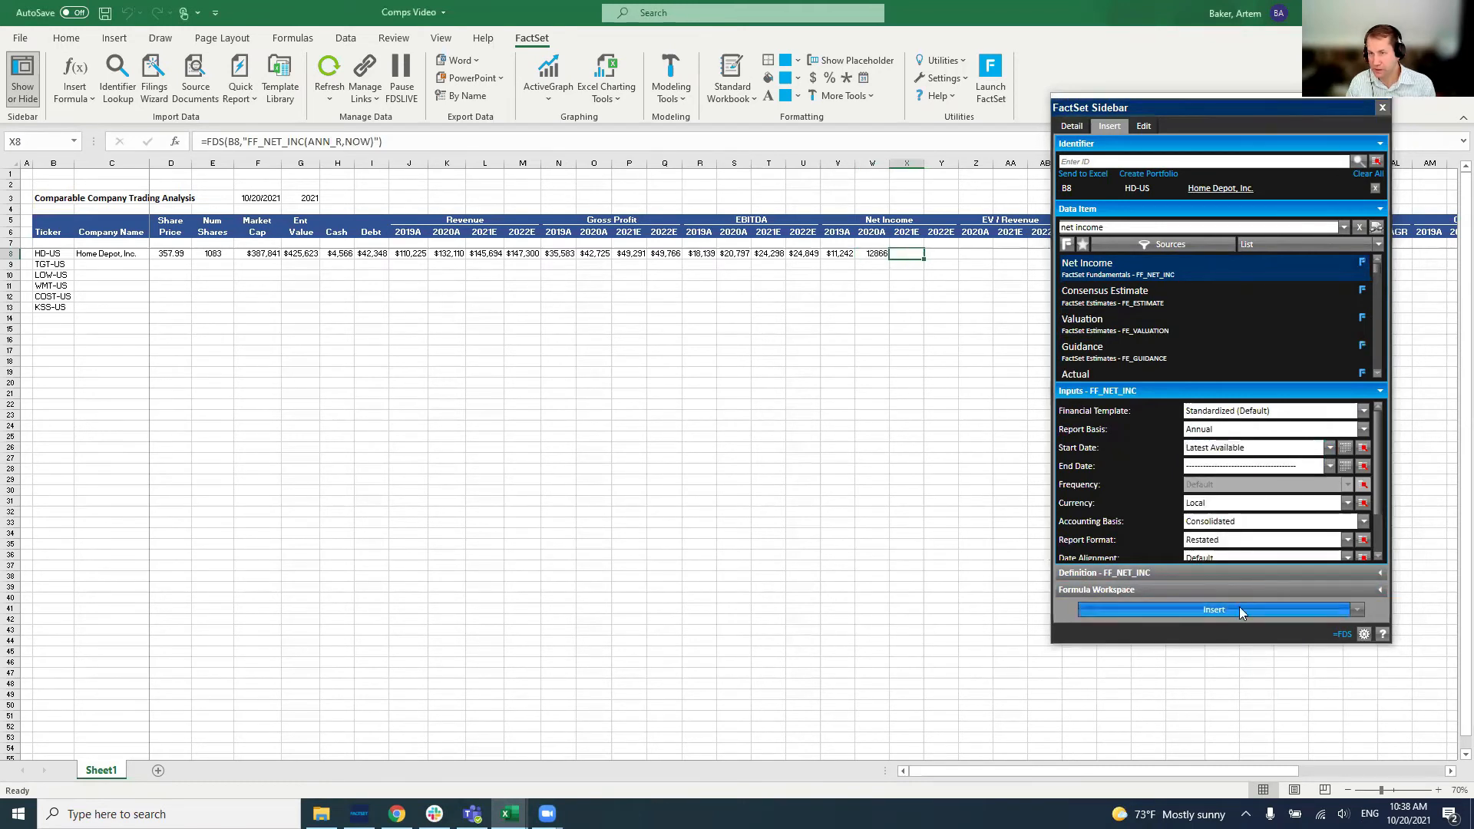
# Copy the number format of the 2019A Net Income cell V8 onto the 2020A Net Income cell W8.
pyautogui.click(838, 256)
pyautogui.hotkey('ctrl', 'c')
pyautogui.press('Right')
pyautogui.hotkey('alt', 'e')
pyautogui.press('s')
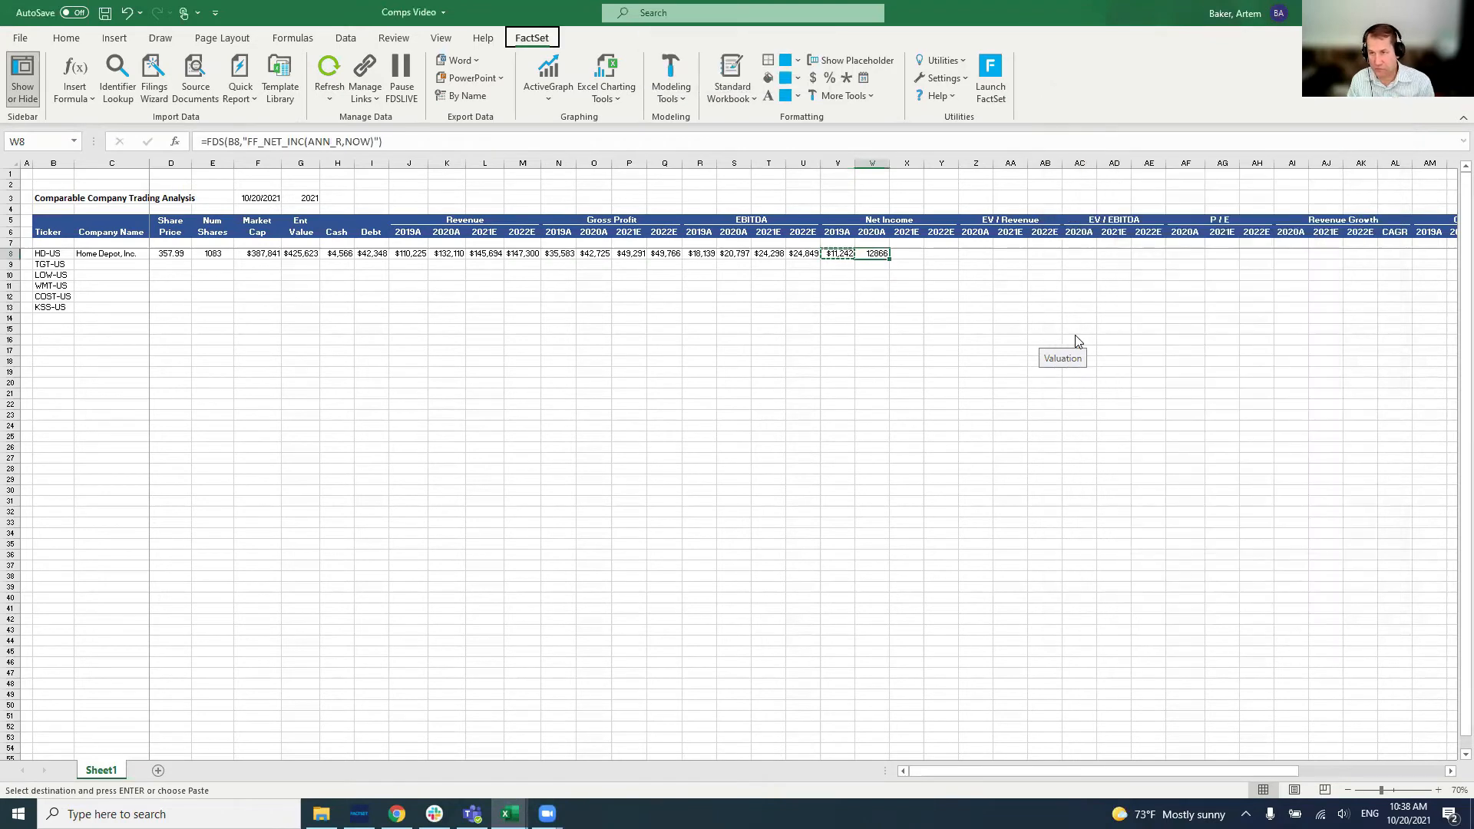
pyautogui.press('t')
pyautogui.press('Return')
# Insert Consensus Estimate (FE_ESTIMATE) into X8 for mean Net Income, Annual Rolling, with the year set to Current Unreported Year (FY1).
pyautogui.press('Right')
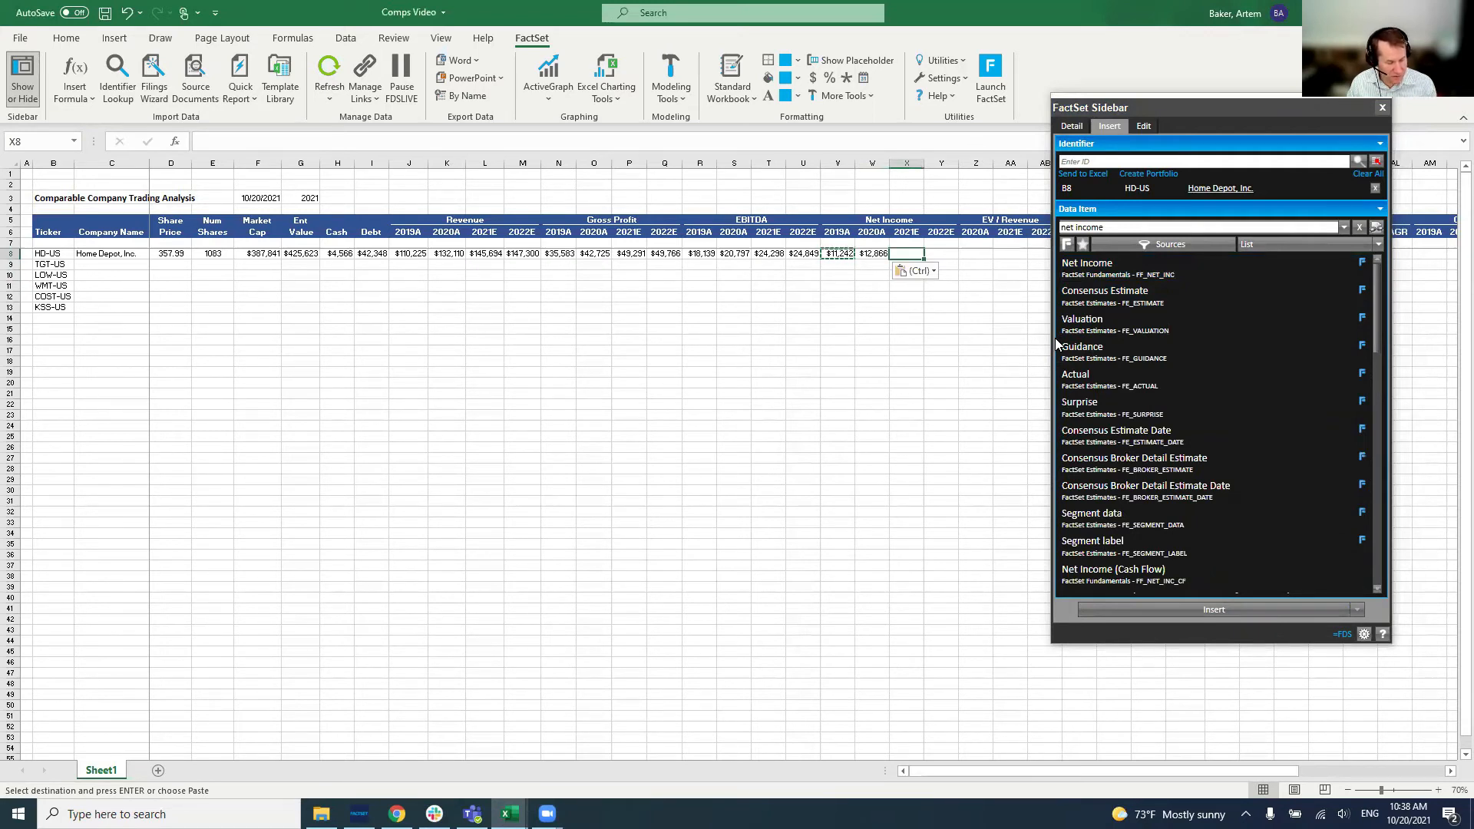
pyautogui.click(1116, 300)
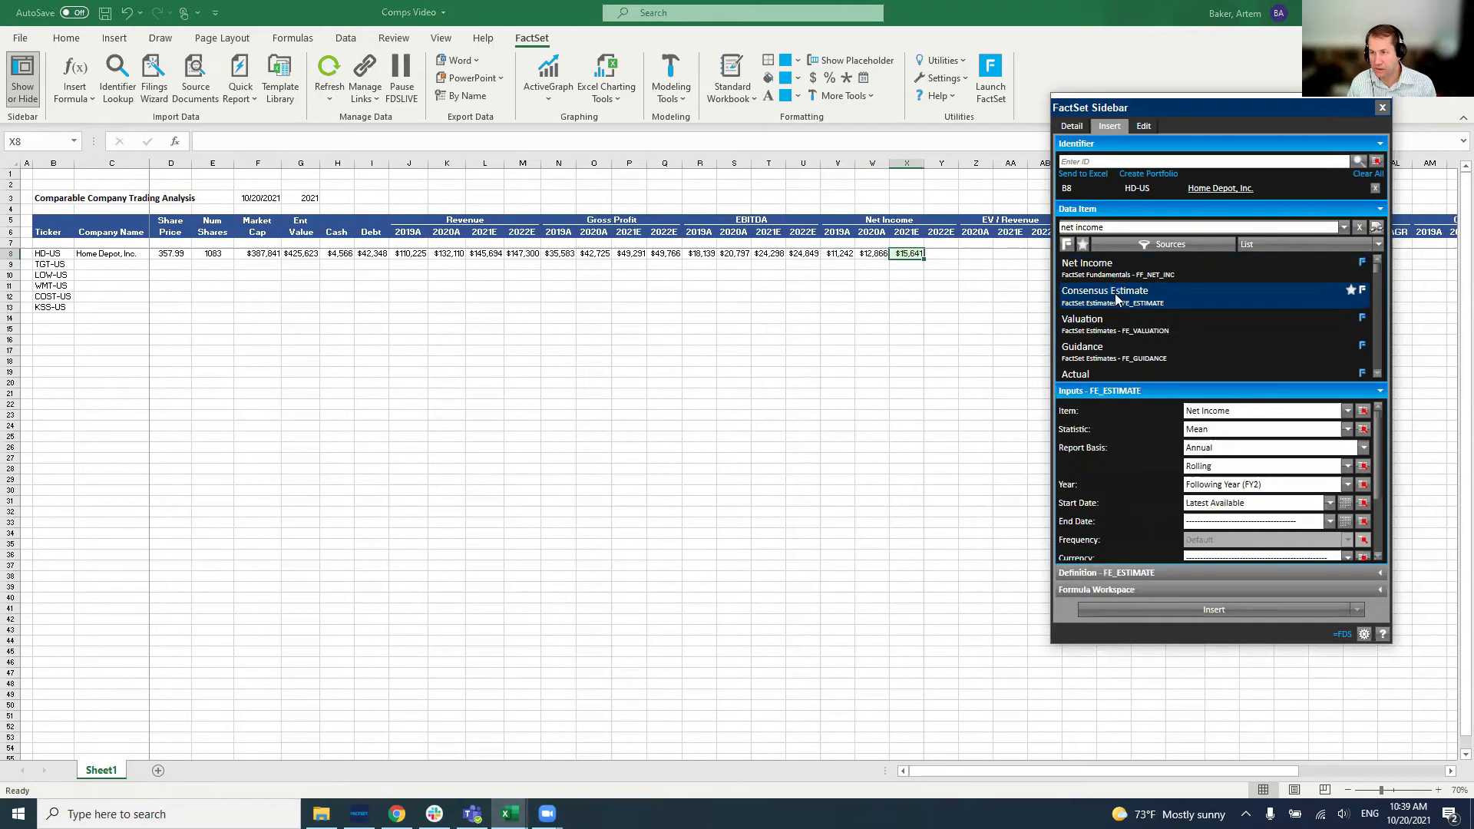
pyautogui.click(1347, 485)
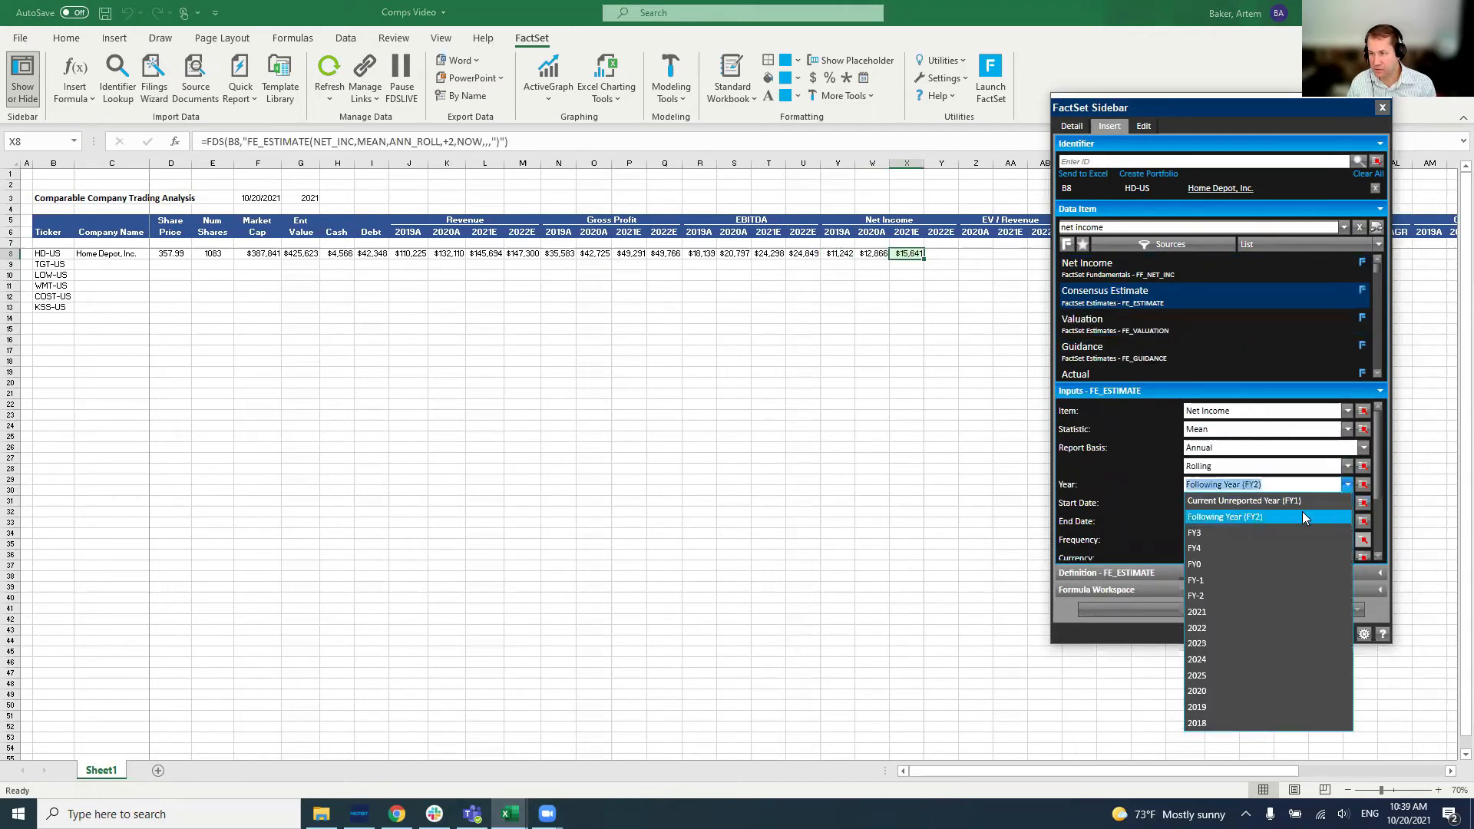
pyautogui.click(1278, 500)
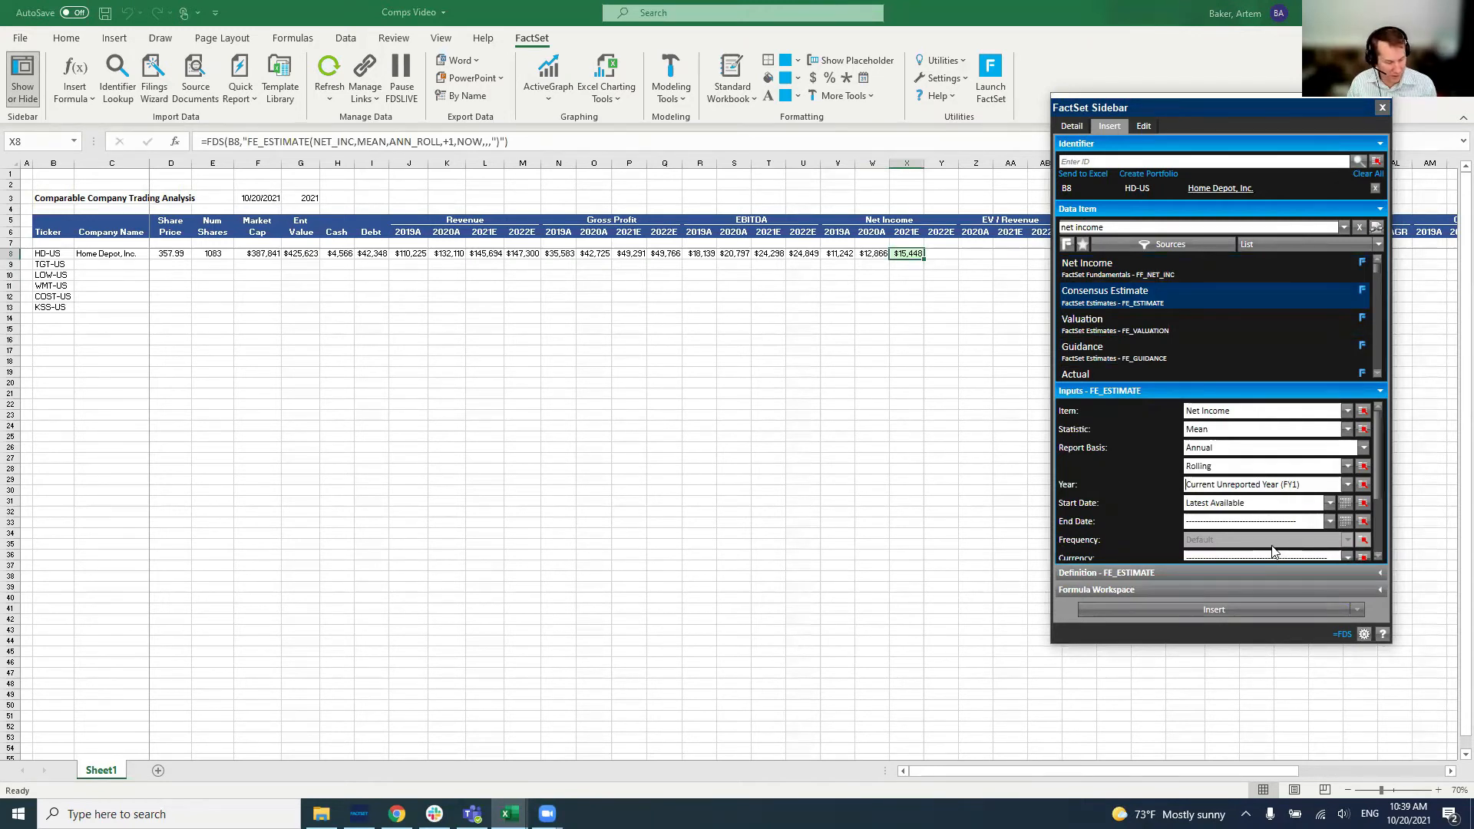
pyautogui.click(1236, 608)
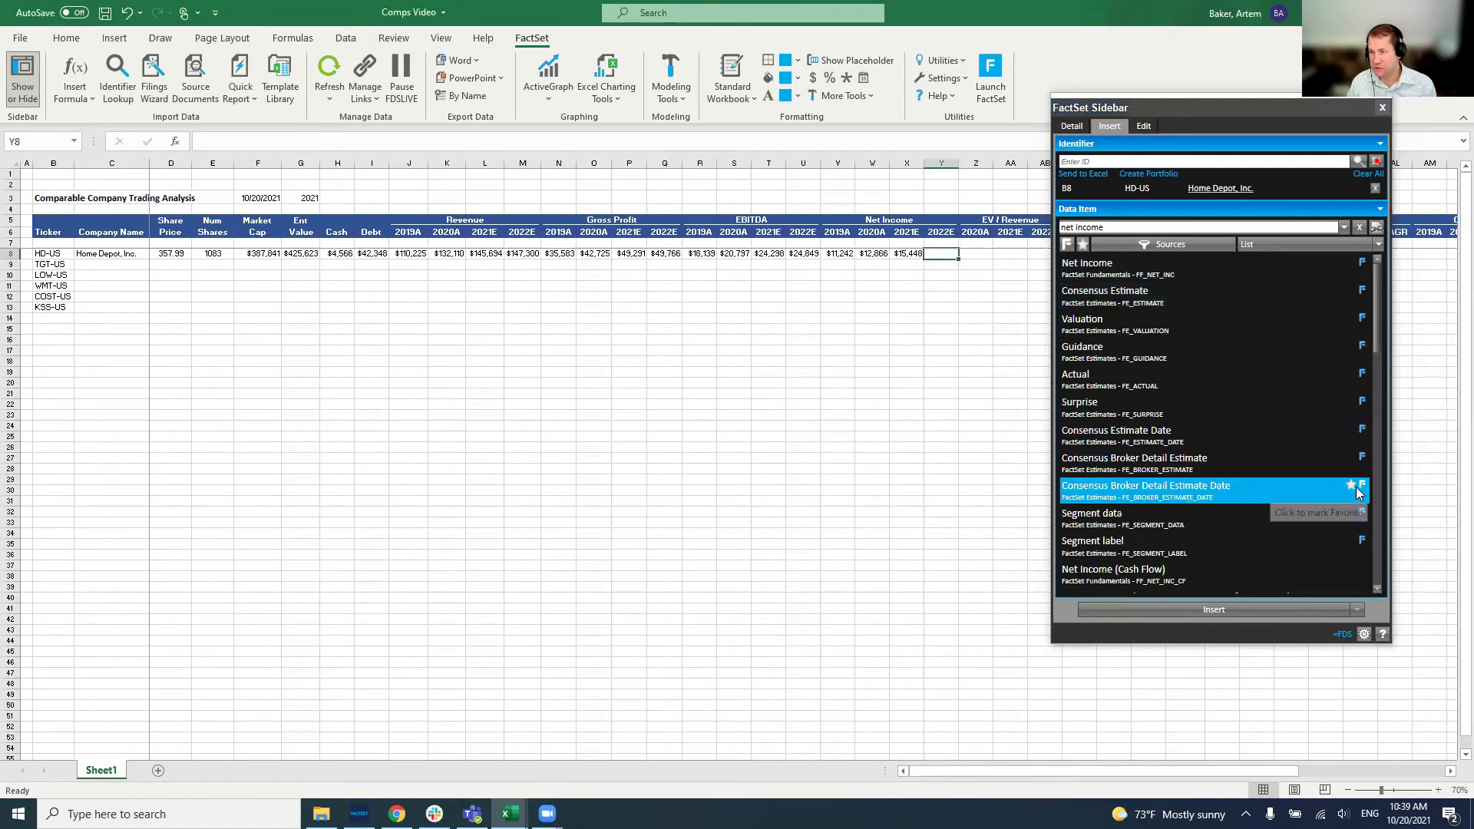
# Insert Consensus Estimate (FE_ESTIMATE) for mean Net Income into Y8 using Current Unreported Year (FY1).
pyautogui.click(1220, 298)
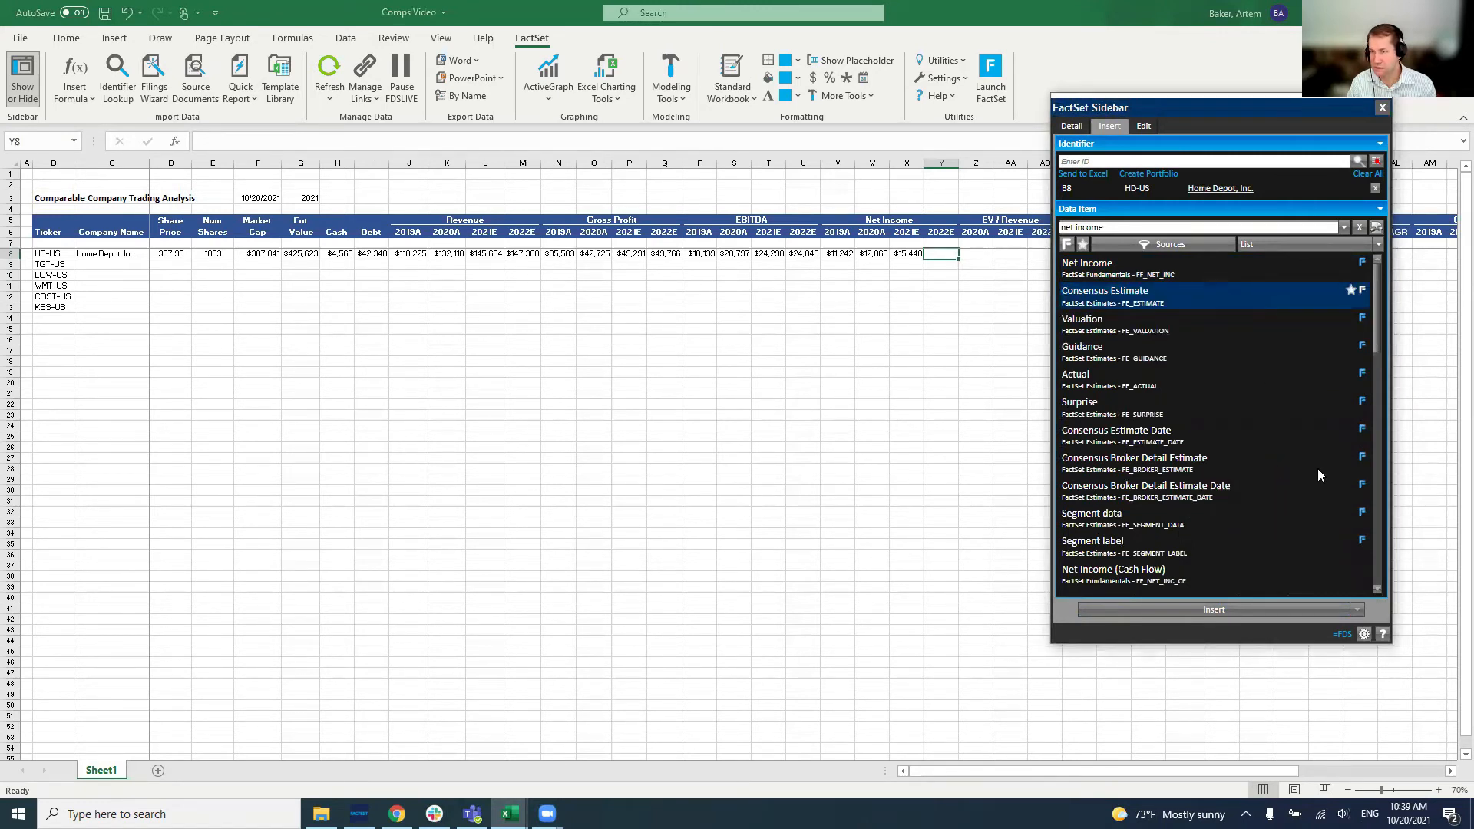
pyautogui.click(1111, 298)
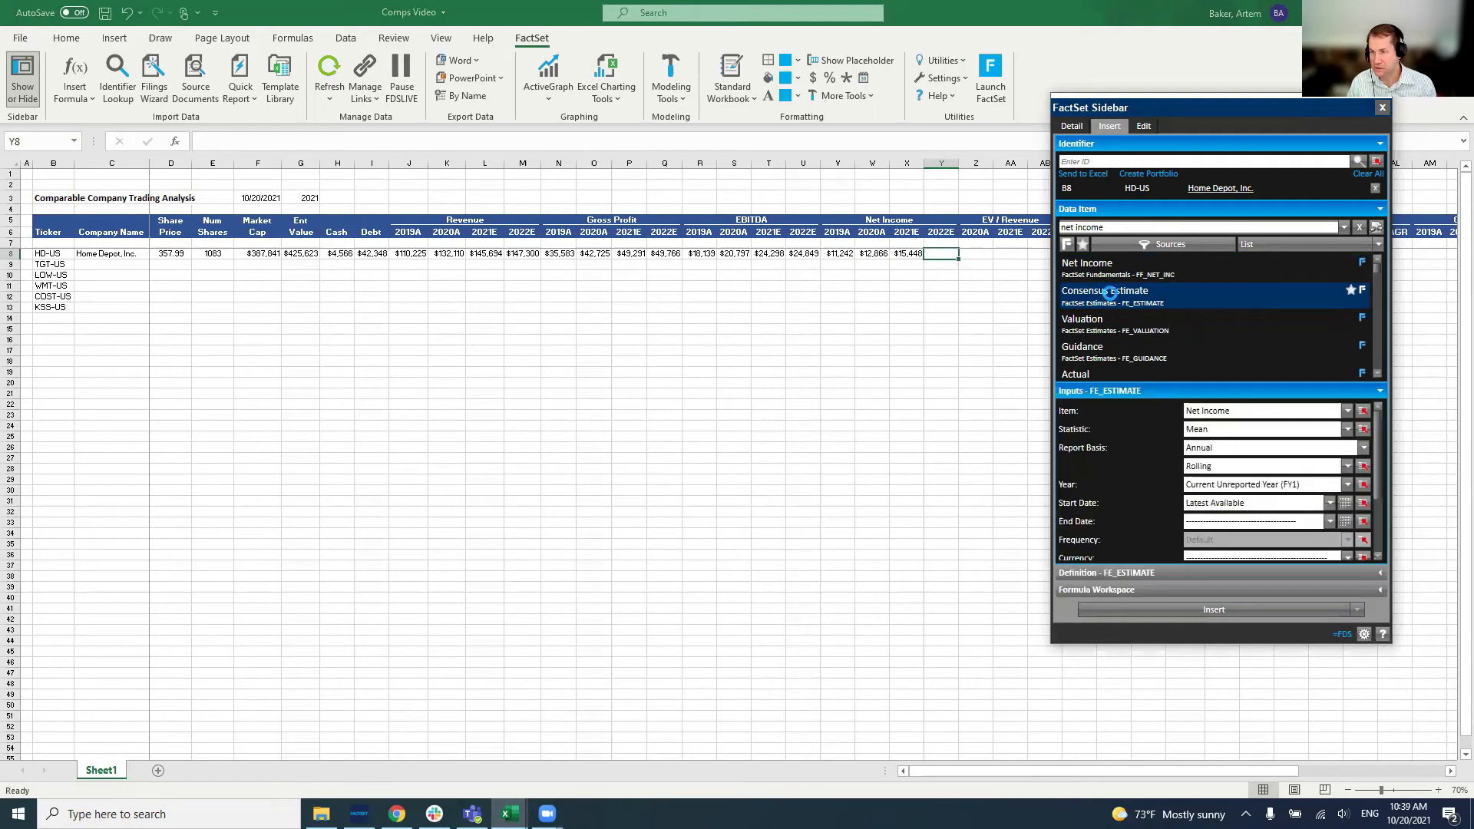
pyautogui.click(1236, 609)
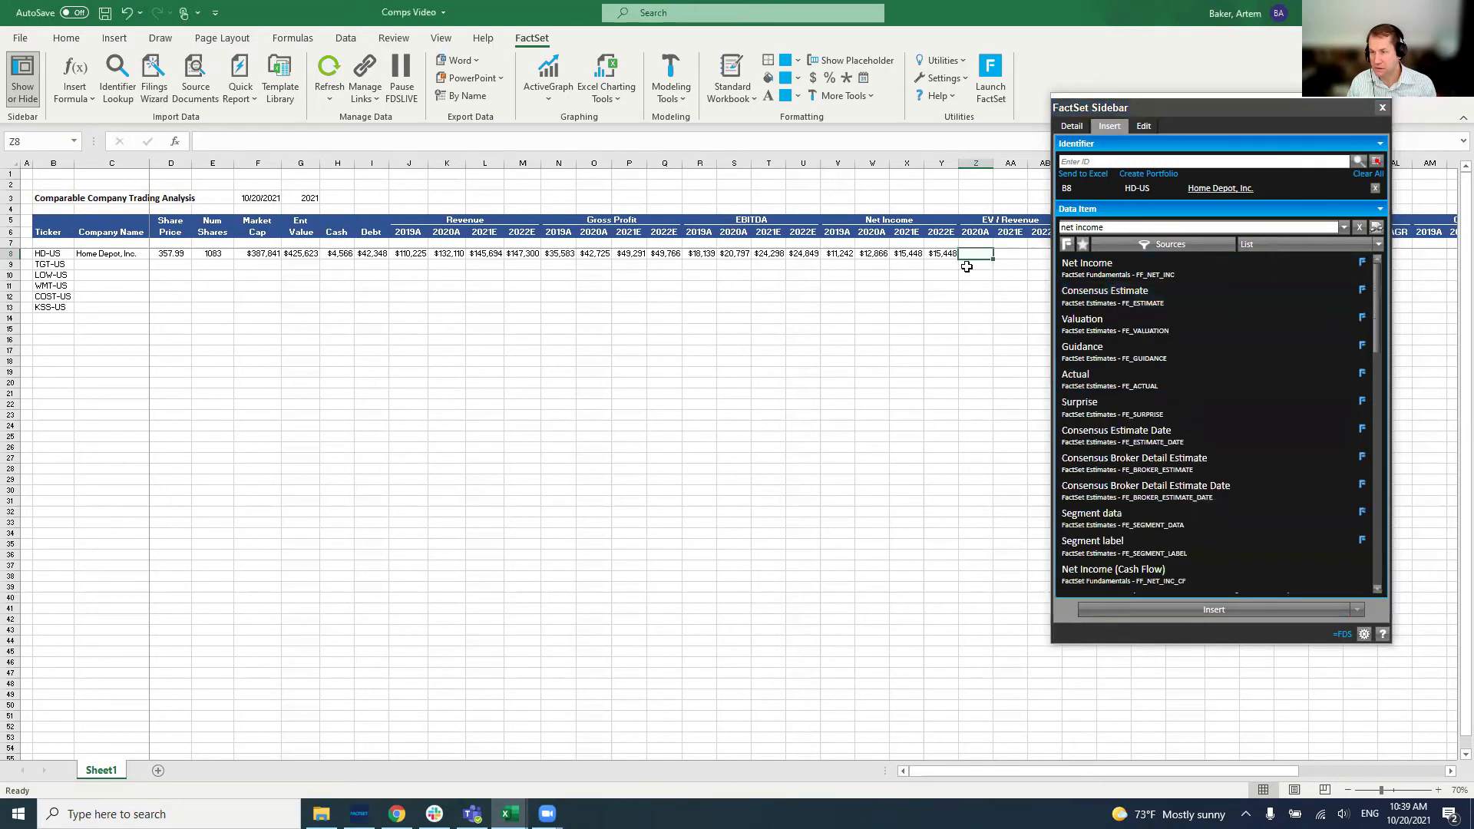
# Replace the Y8 formula with Consensus Estimate (FE_ESTIMATE) for mean Net Income, Annual Rolling, with the year set to Following Year (FY2).
pyautogui.click(939, 254)
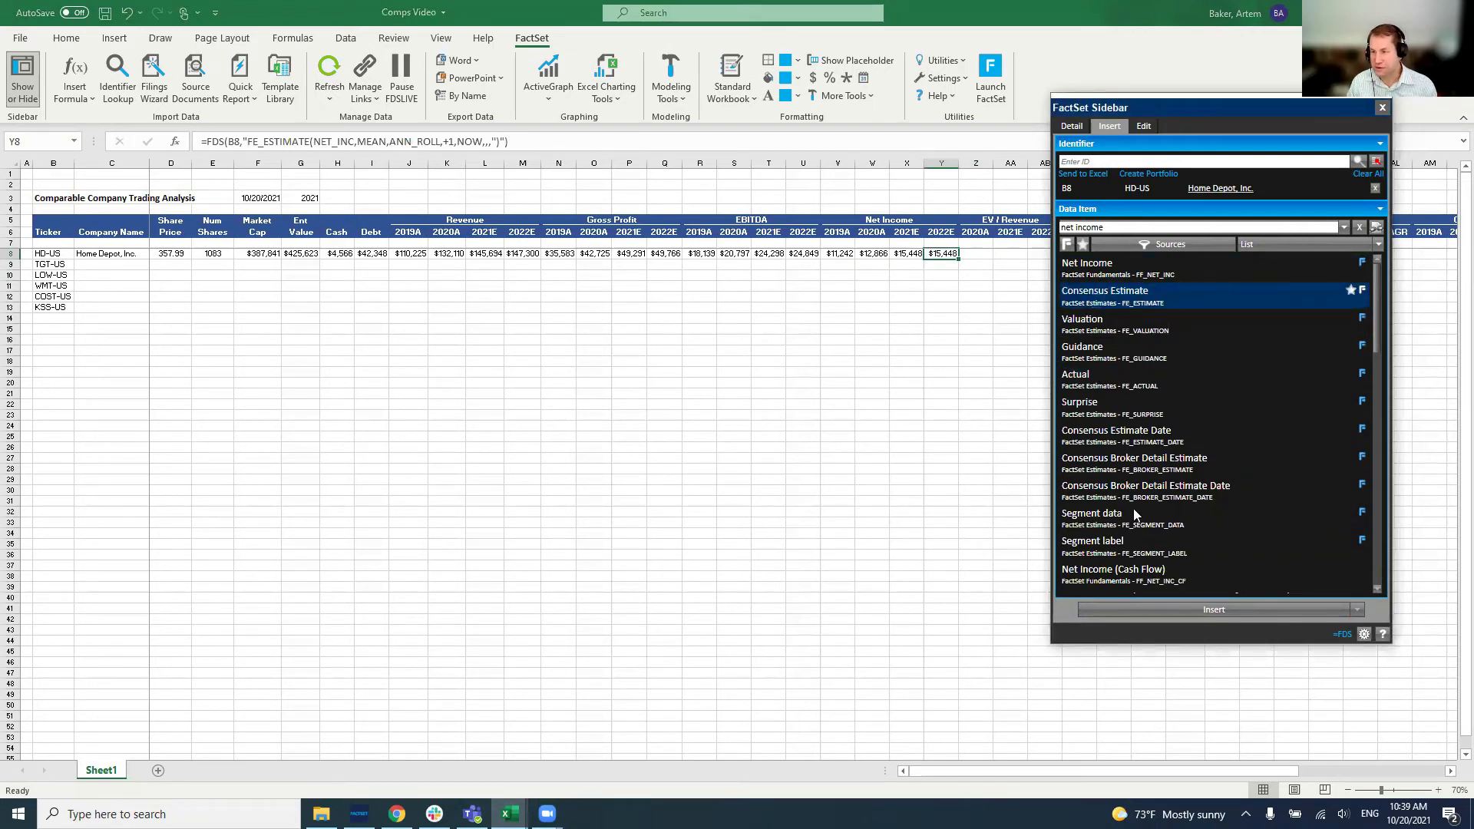
pyautogui.click(1121, 298)
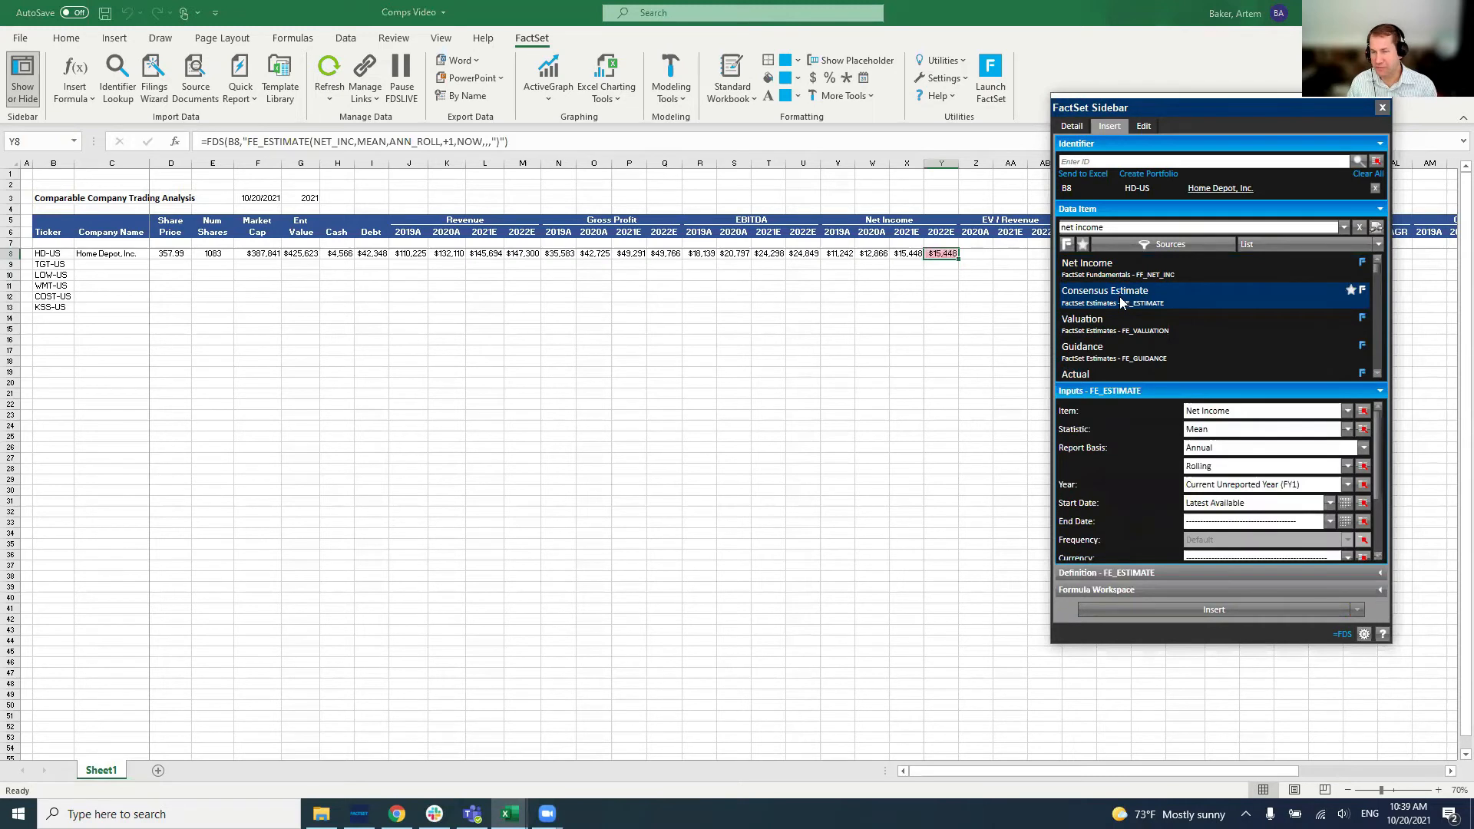
pyautogui.click(1349, 485)
pyautogui.click(1281, 517)
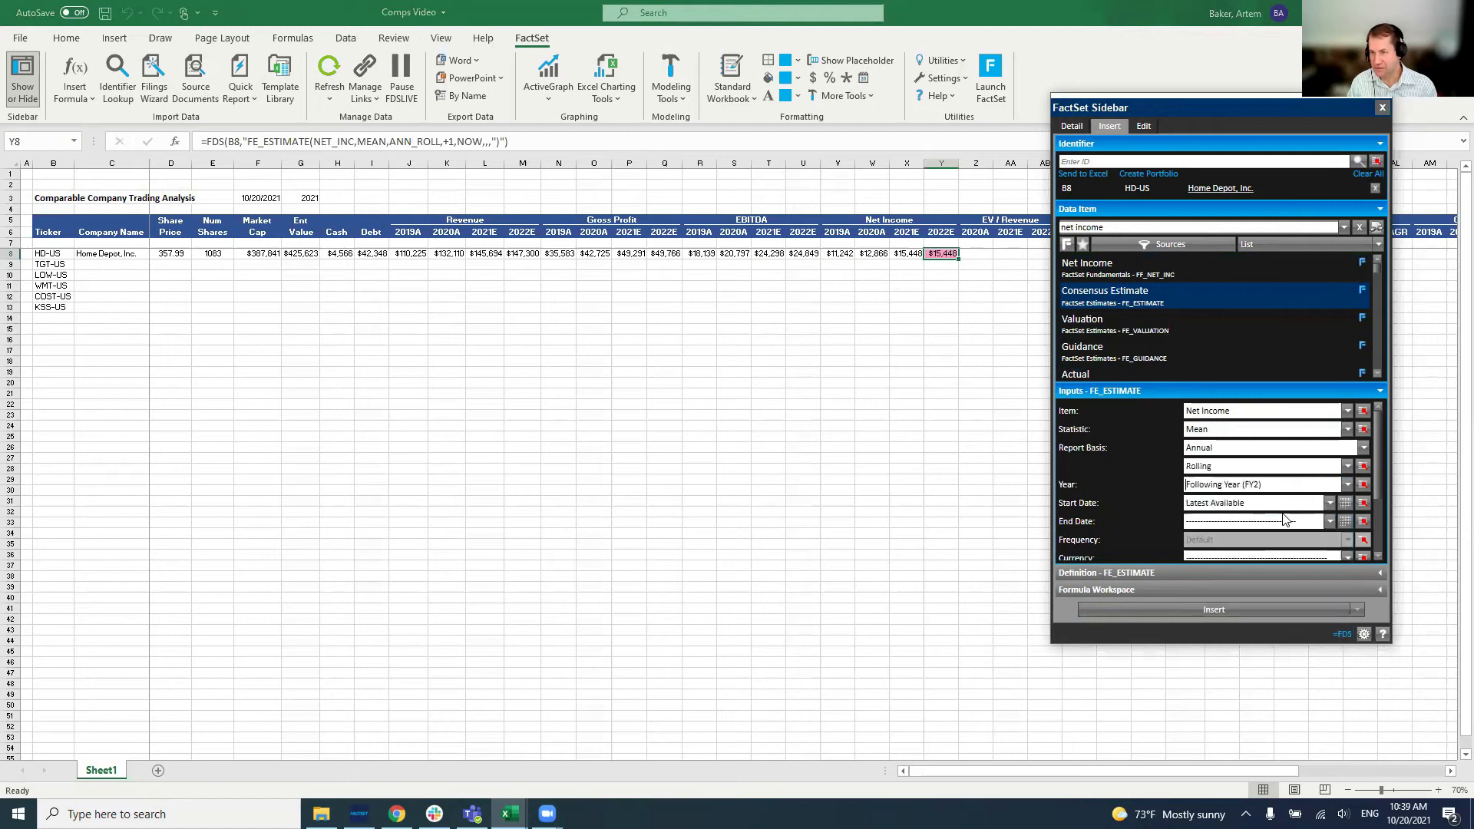
pyautogui.click(1230, 609)
pyautogui.click(706, 430)
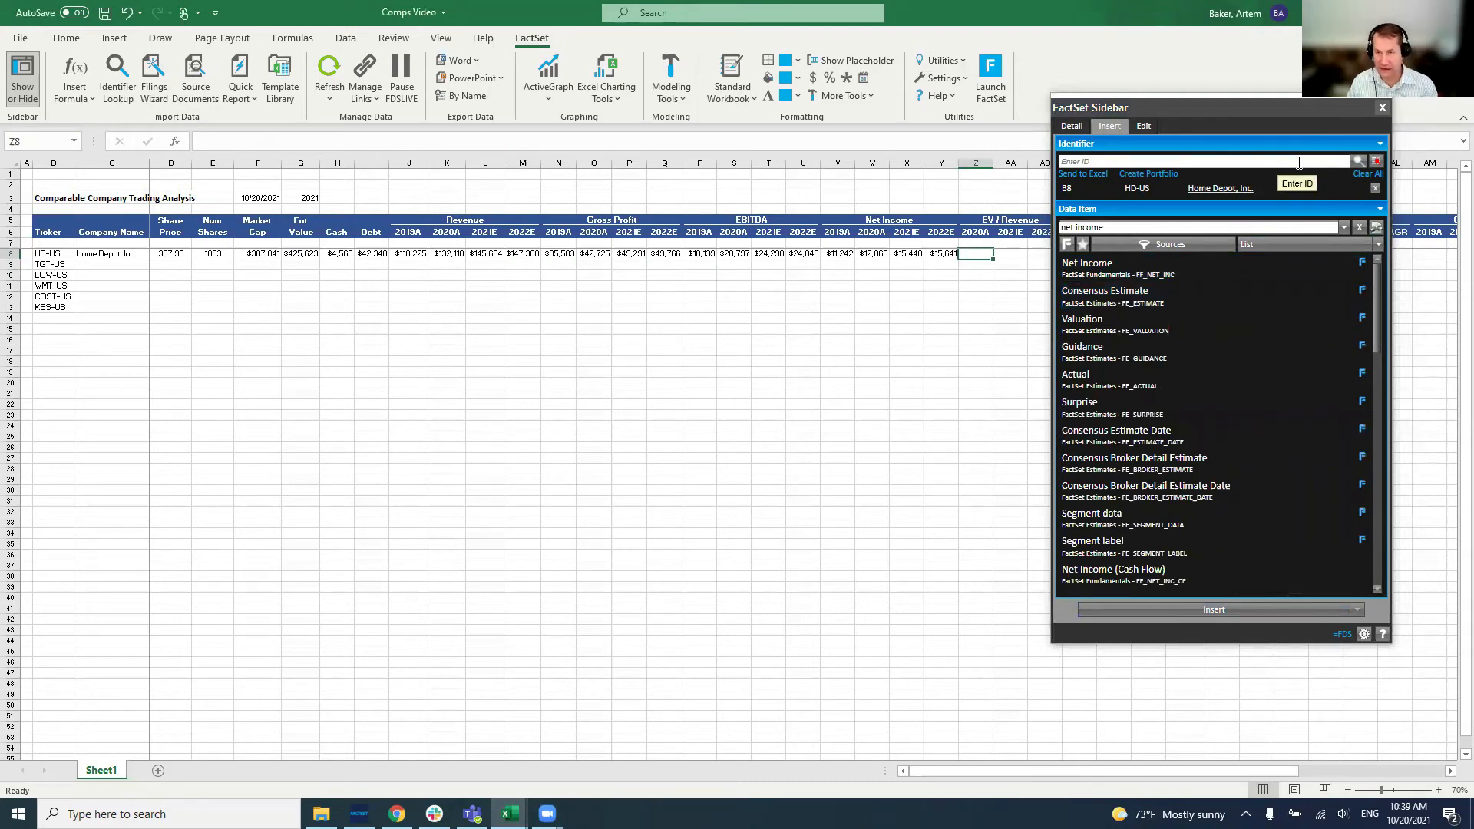
# Move the FactSet Sidebar off the valuation multiple columns and close it, keeping Z8 selected.
pyautogui.moveTo(1196, 113); pyautogui.dragTo(403, 56)
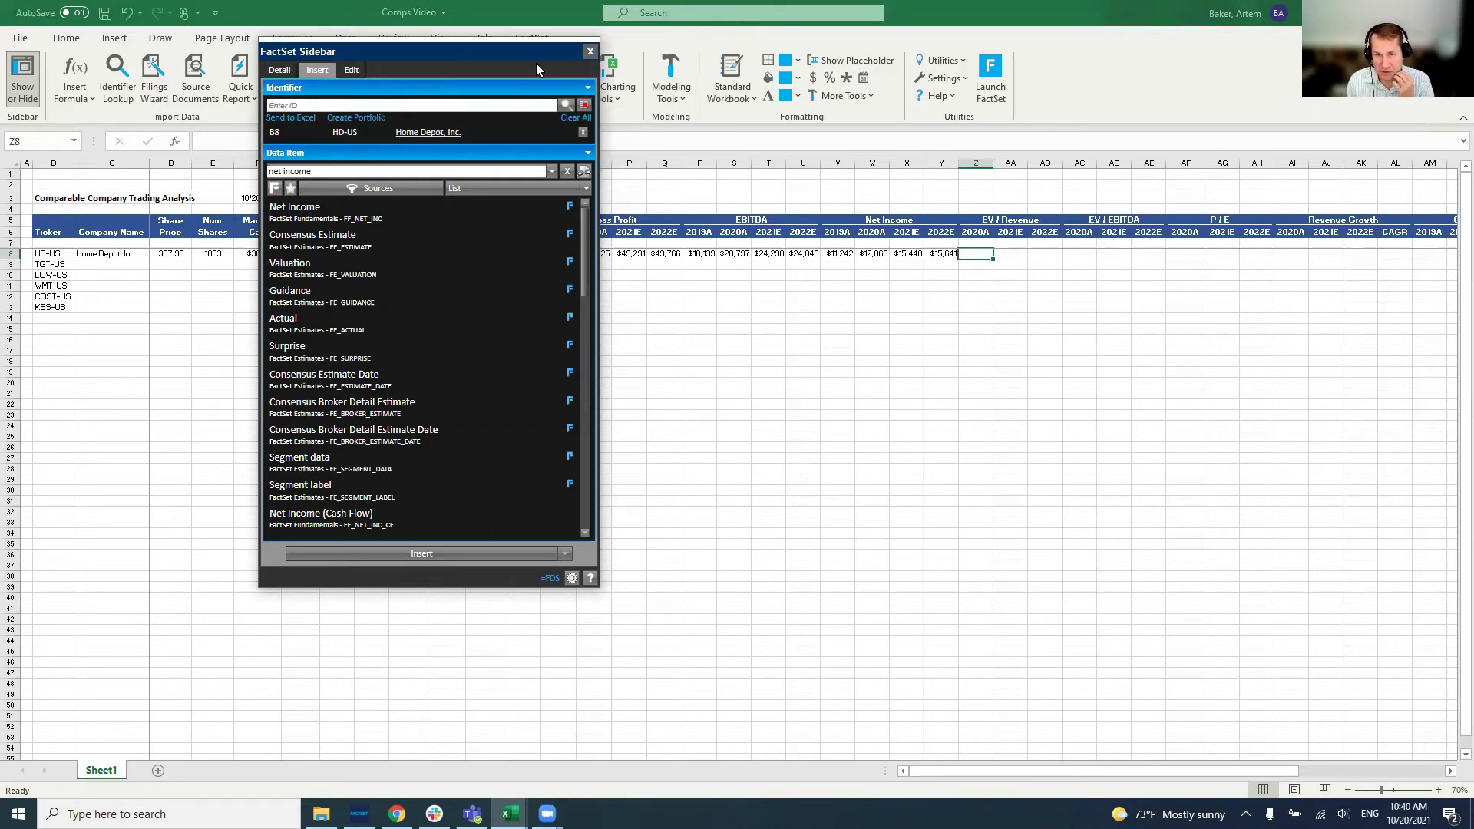
pyautogui.click(590, 52)
pyautogui.press('Left')
pyautogui.press('Right')
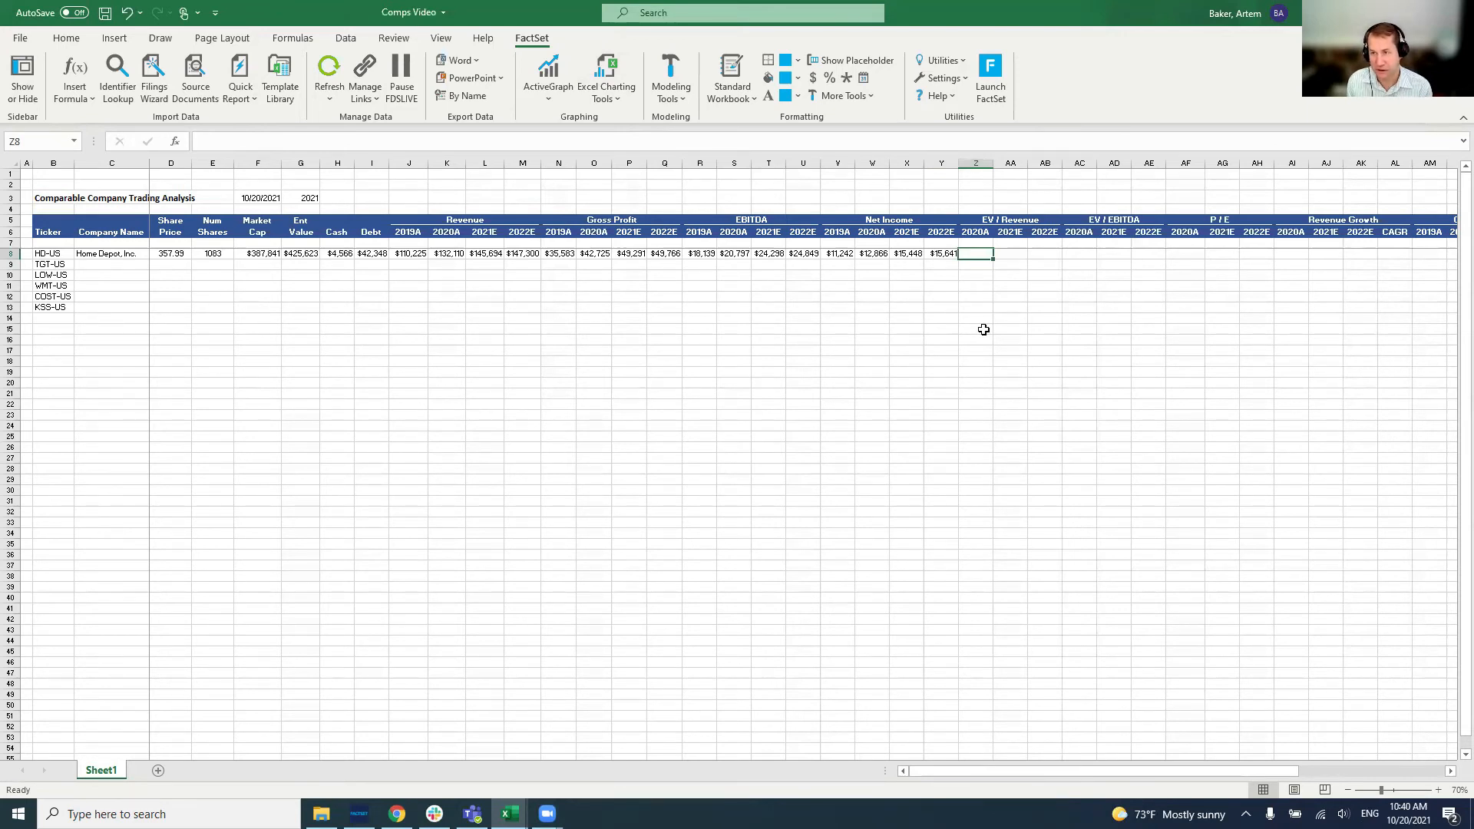
# Enter =$G8/K8 in Z8 to divide enterprise value by 2020A revenue, locking only the enterprise value column.
pyautogui.write('=')
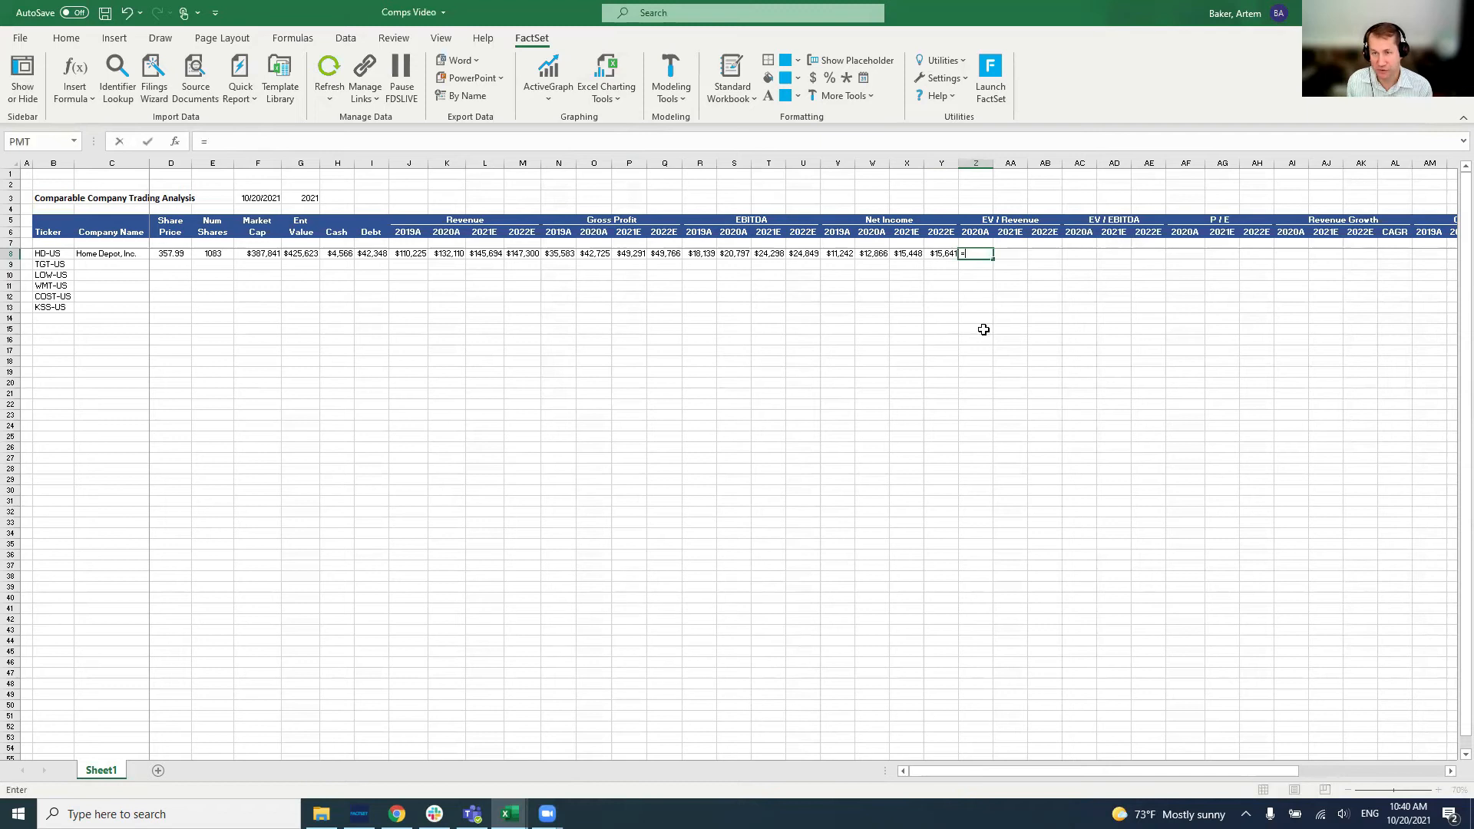
pyautogui.press('Left')
pyautogui.press('Left')
pyautogui.press('Left')
pyautogui.press('Left')
pyautogui.press('Left')
pyautogui.press('Left')
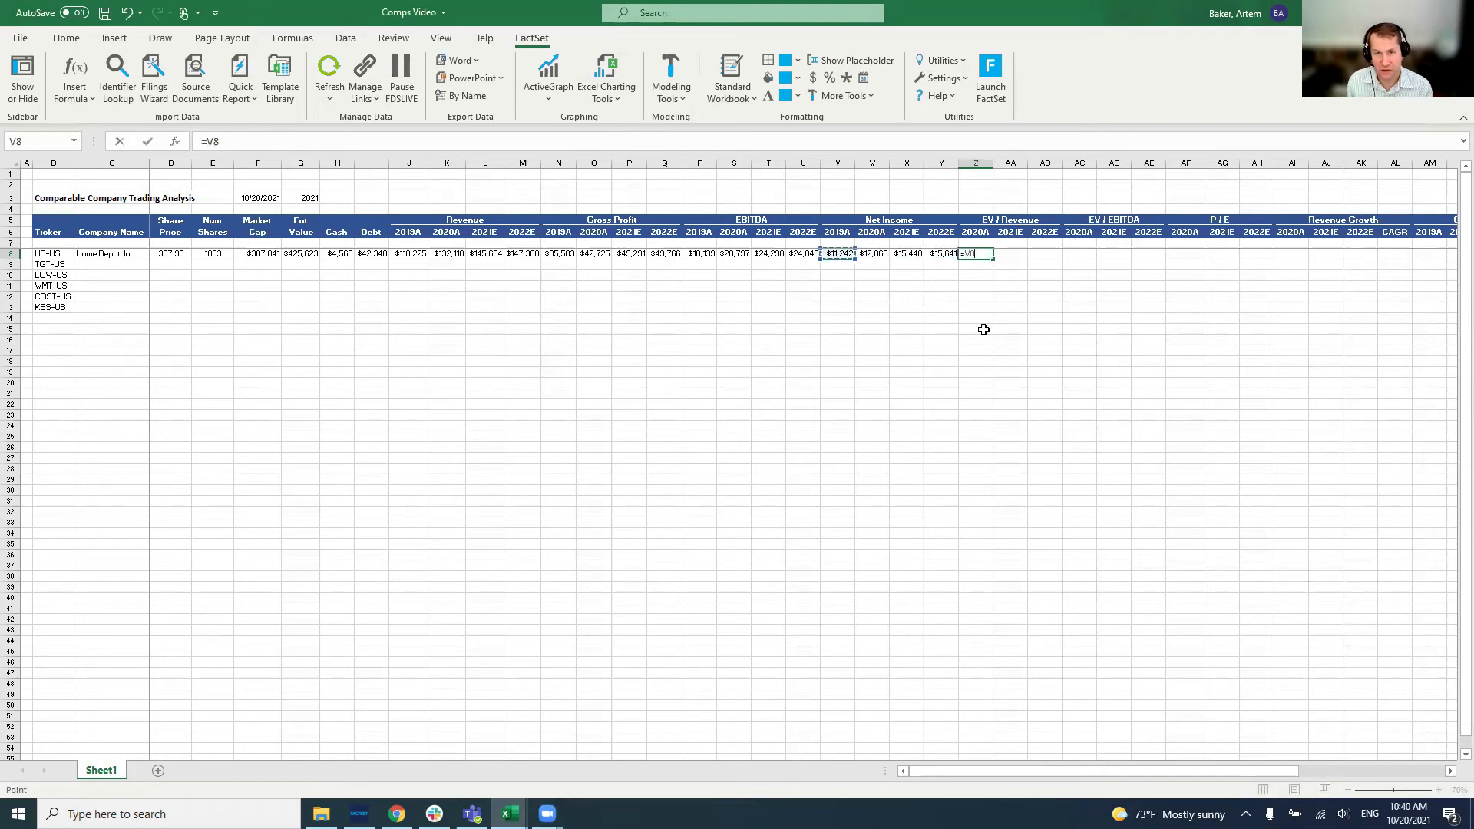
pyautogui.press('Left')
pyautogui.press('Left')
pyautogui.press('Left')
pyautogui.press('Left')
pyautogui.press('Left')
pyautogui.press('Left')
pyautogui.press('Left')
pyautogui.press('Left')
pyautogui.press('Left')
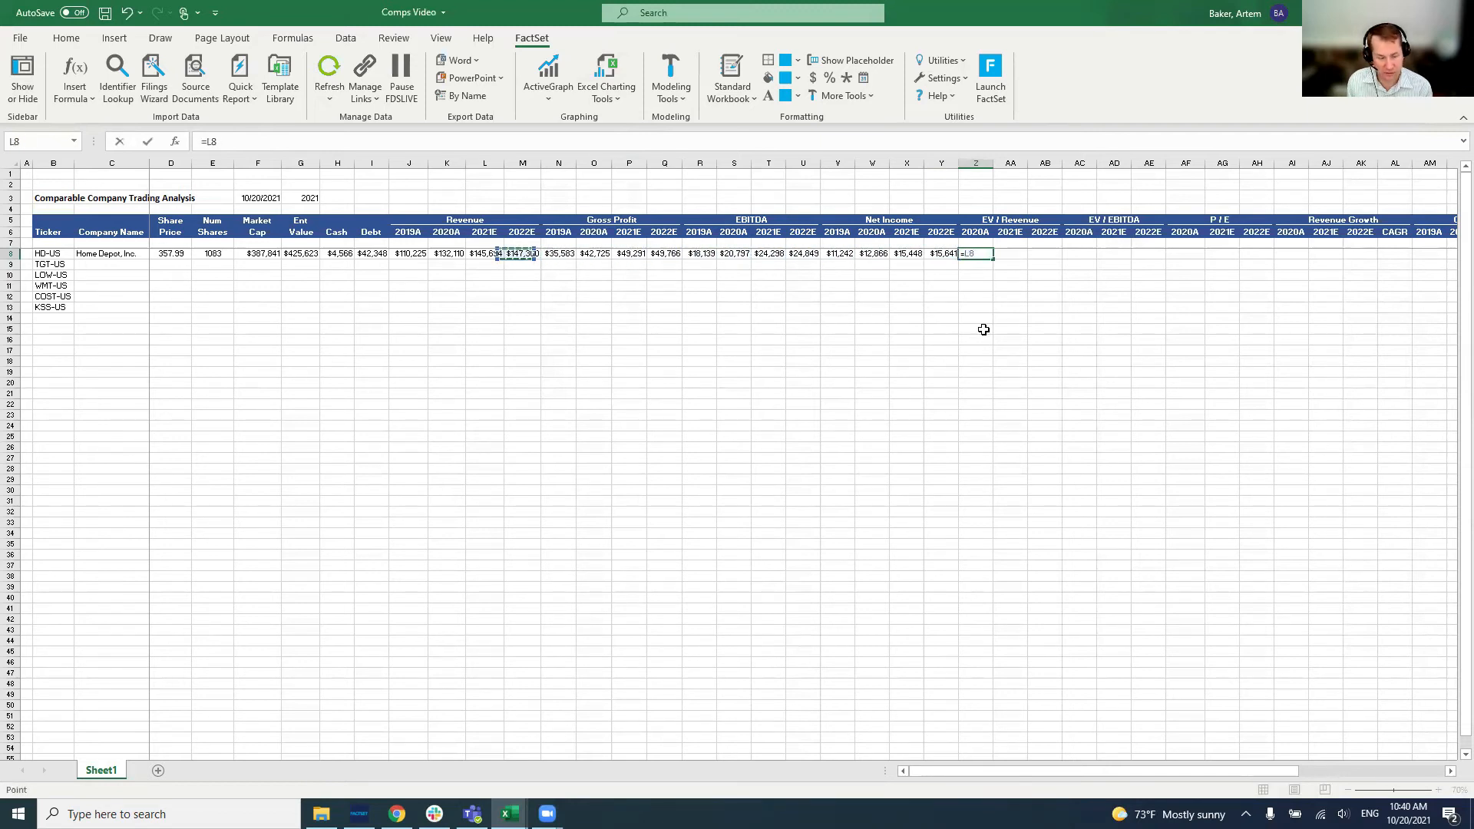
pyautogui.press('Left')
pyautogui.press('Left')
pyautogui.press('Left')
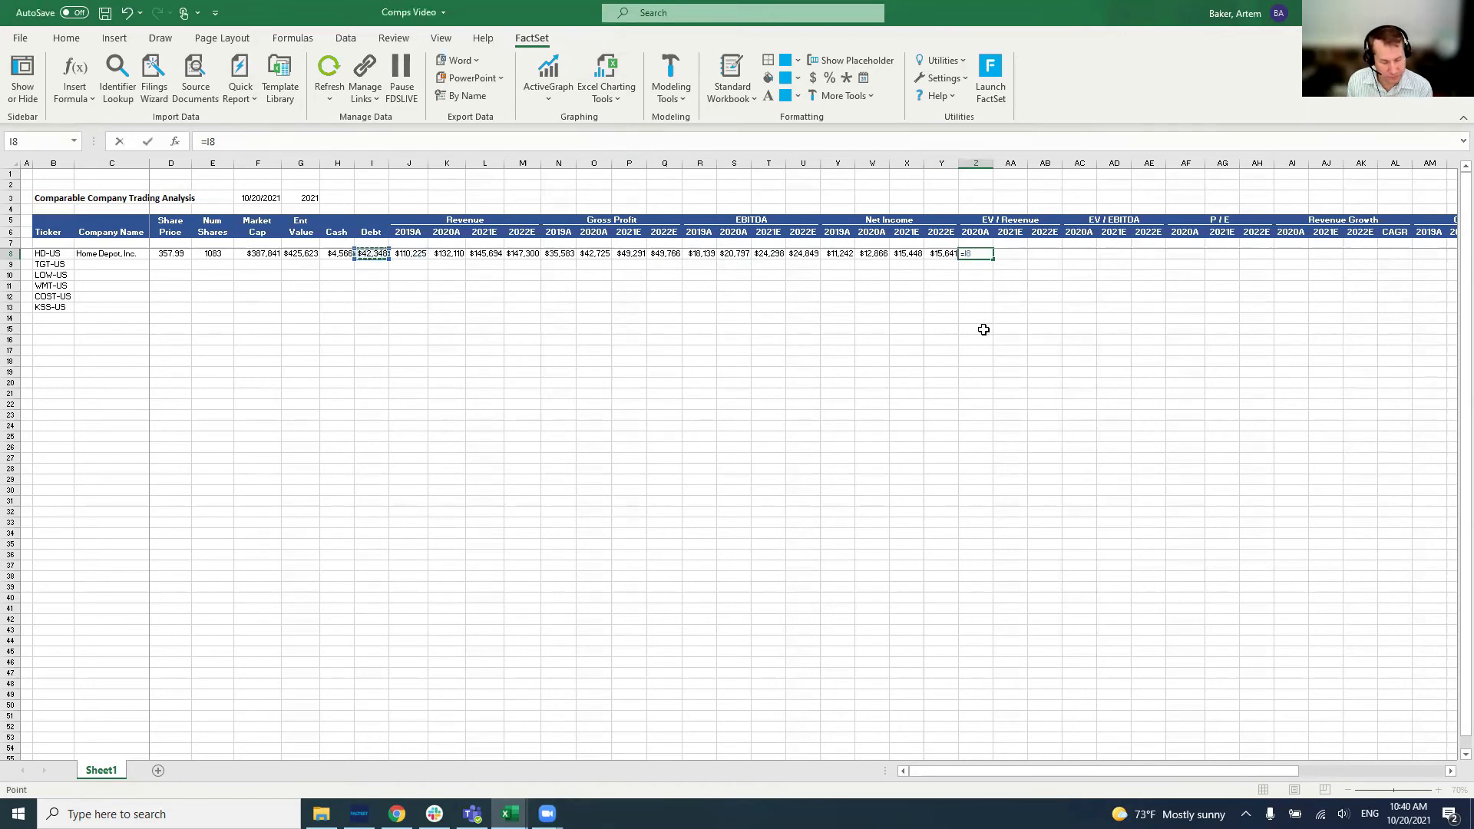
pyautogui.press('Left')
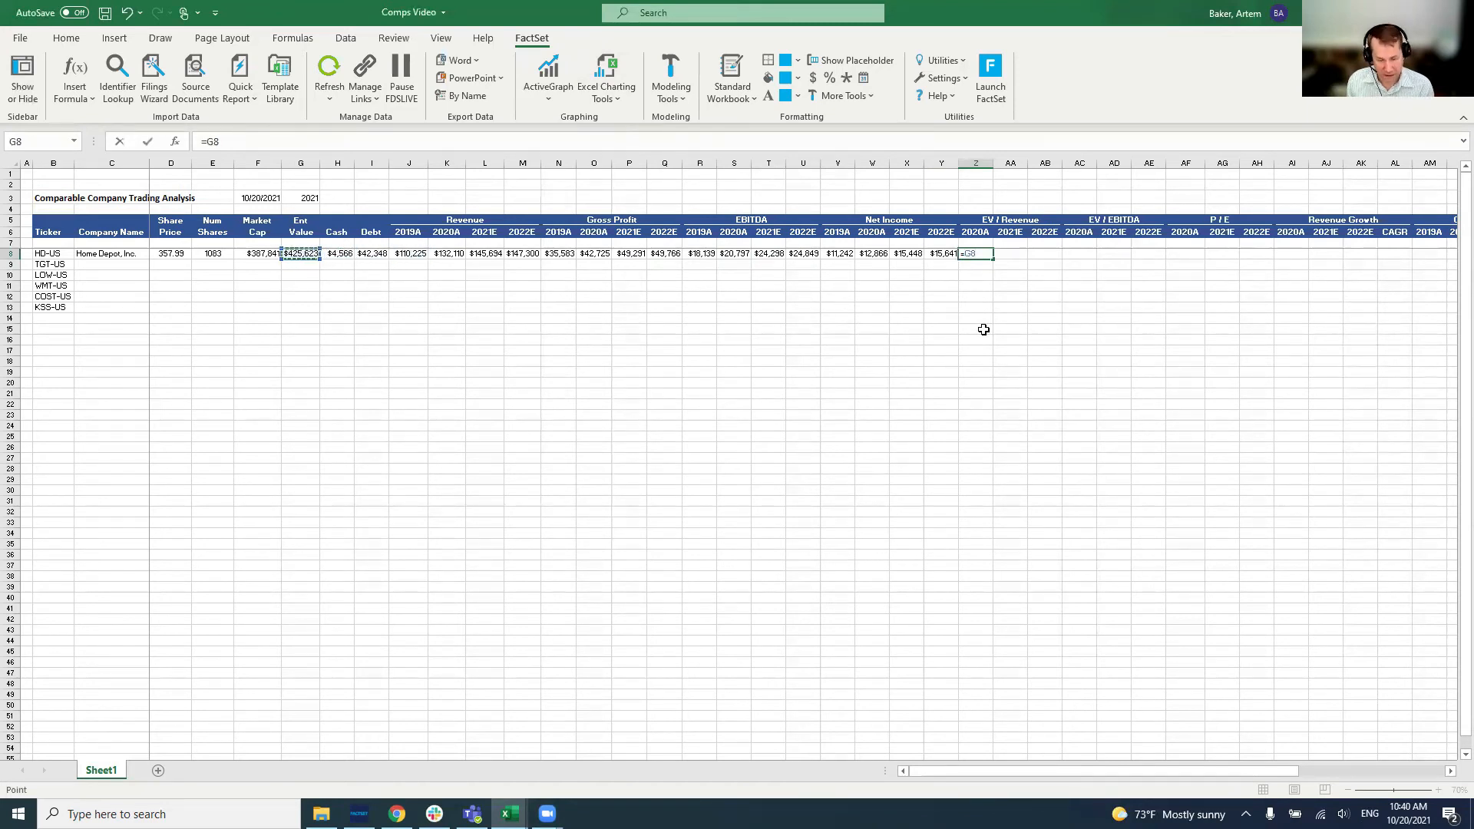
pyautogui.press('F4')
pyautogui.press('F4')
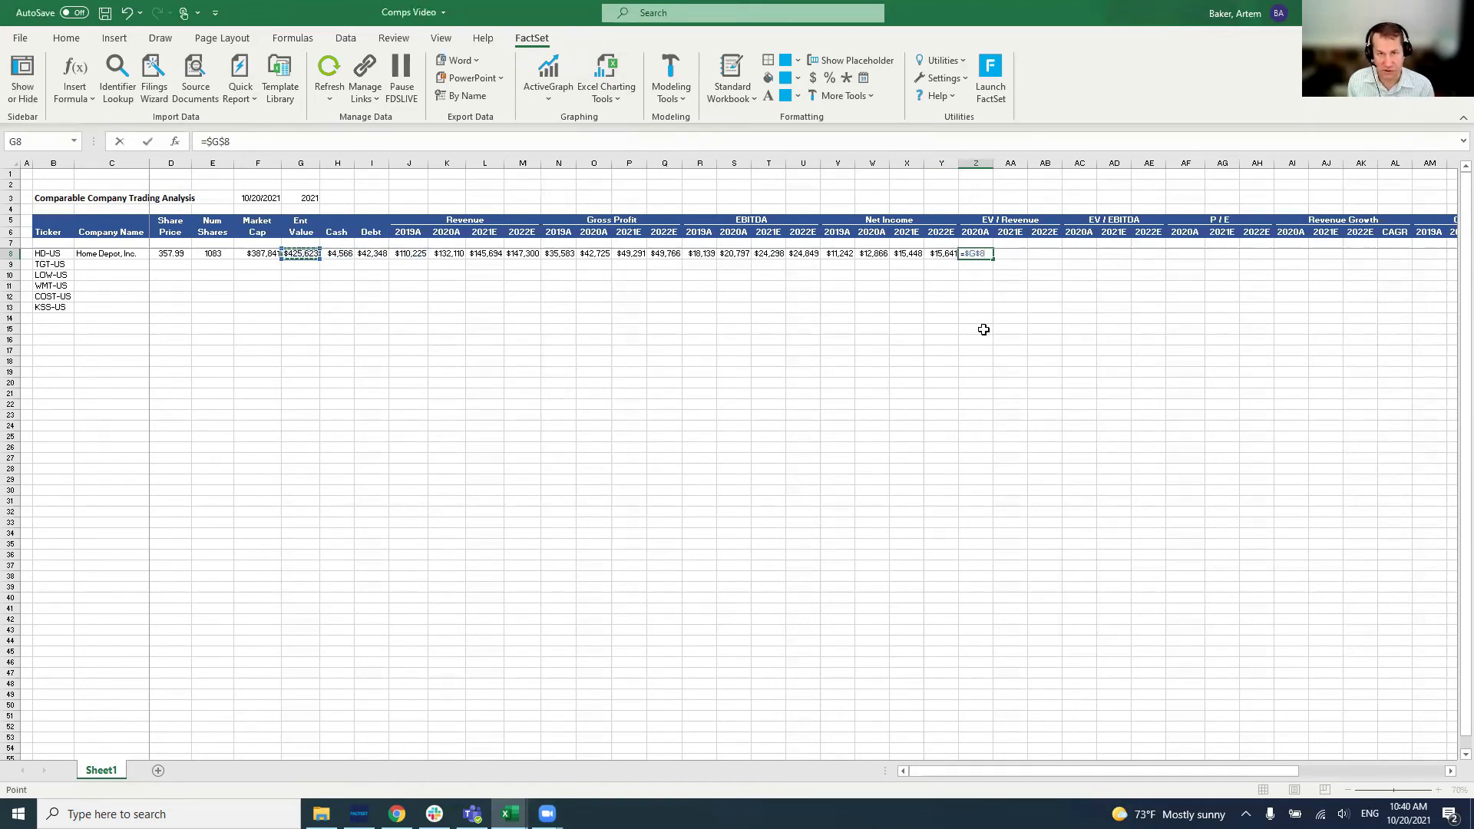
pyautogui.press('F4')
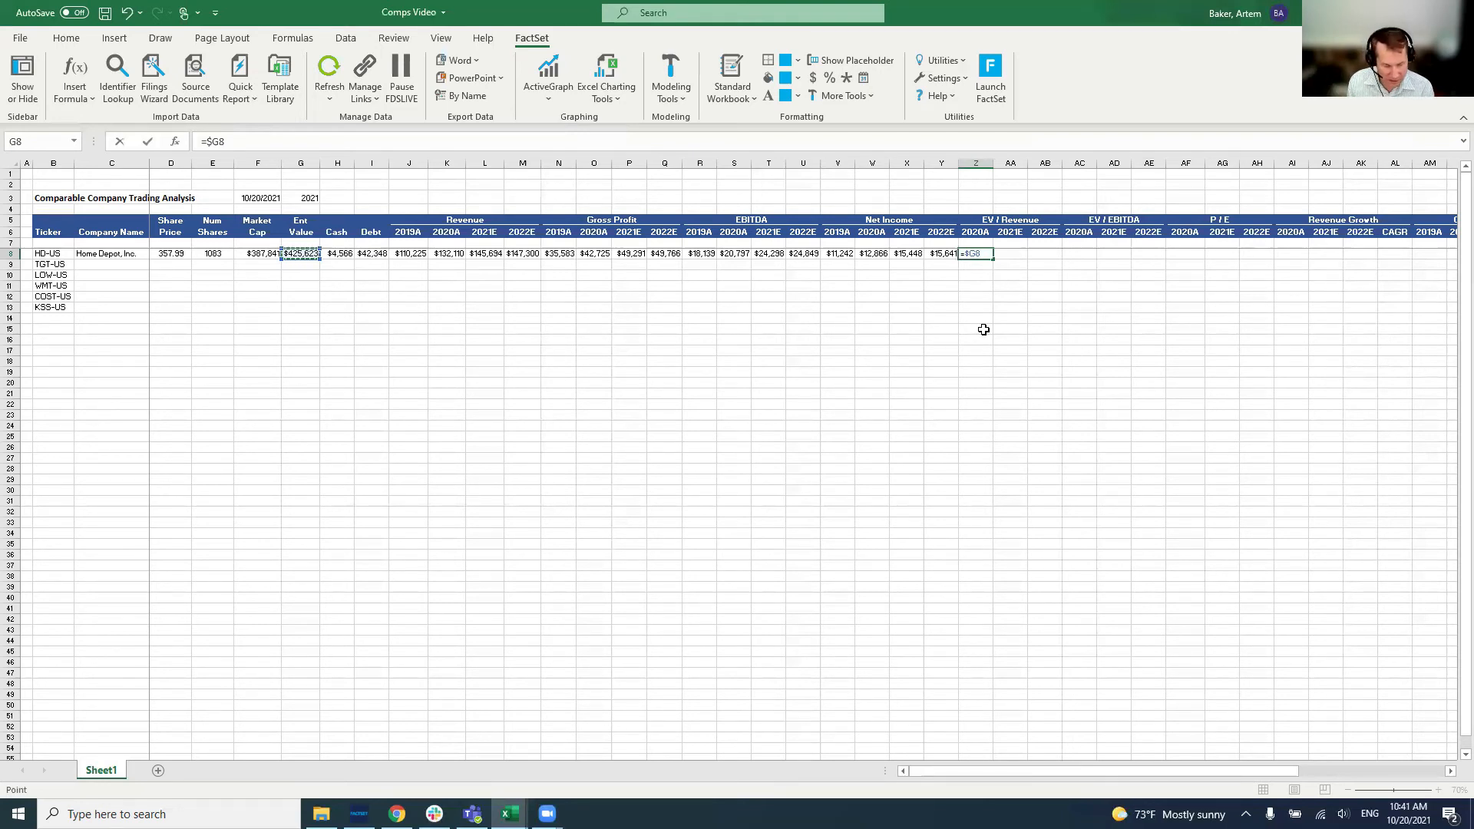
pyautogui.write('/')
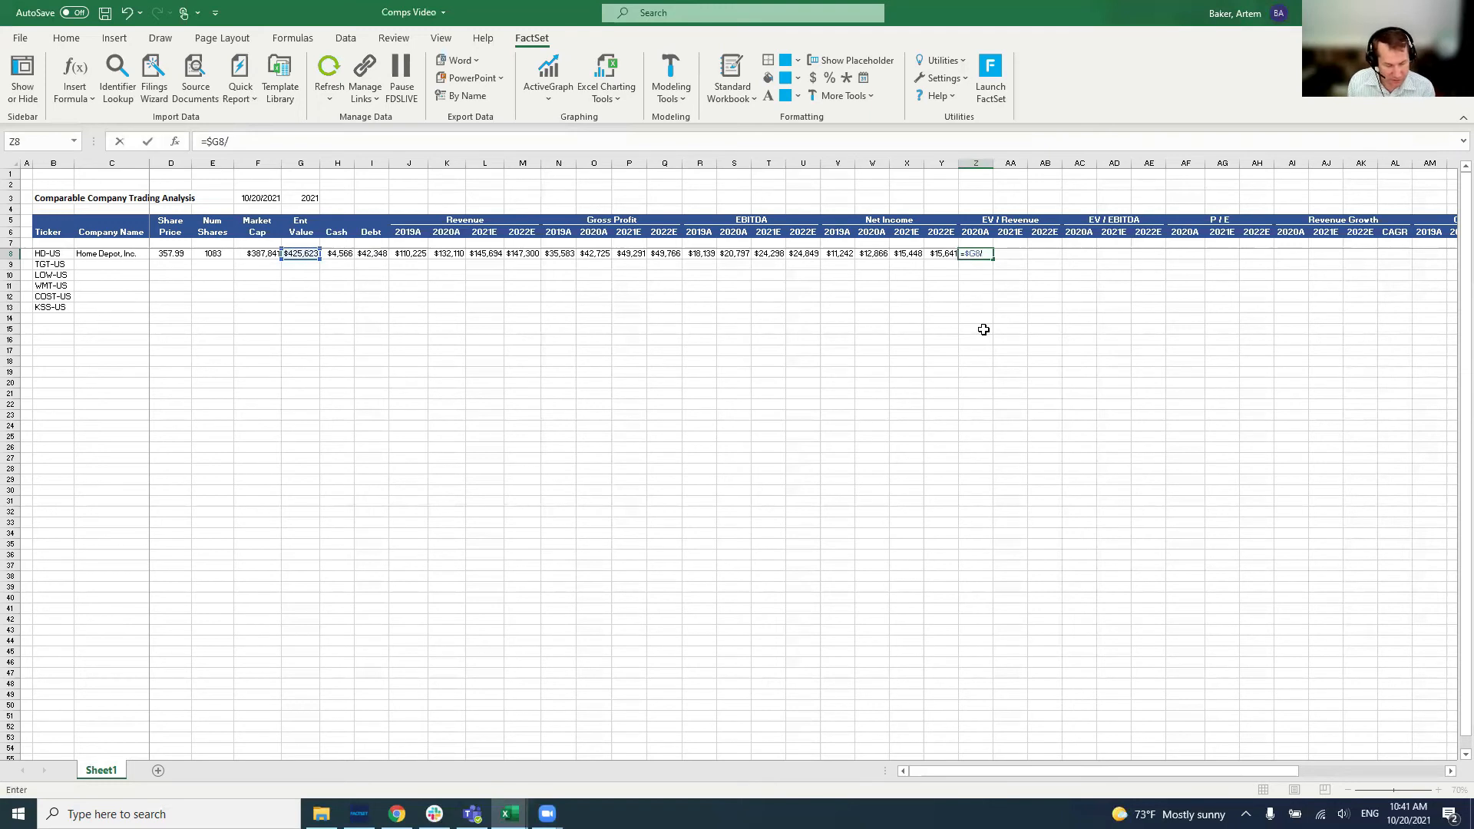
pyautogui.press('Left')
pyautogui.press('Left')
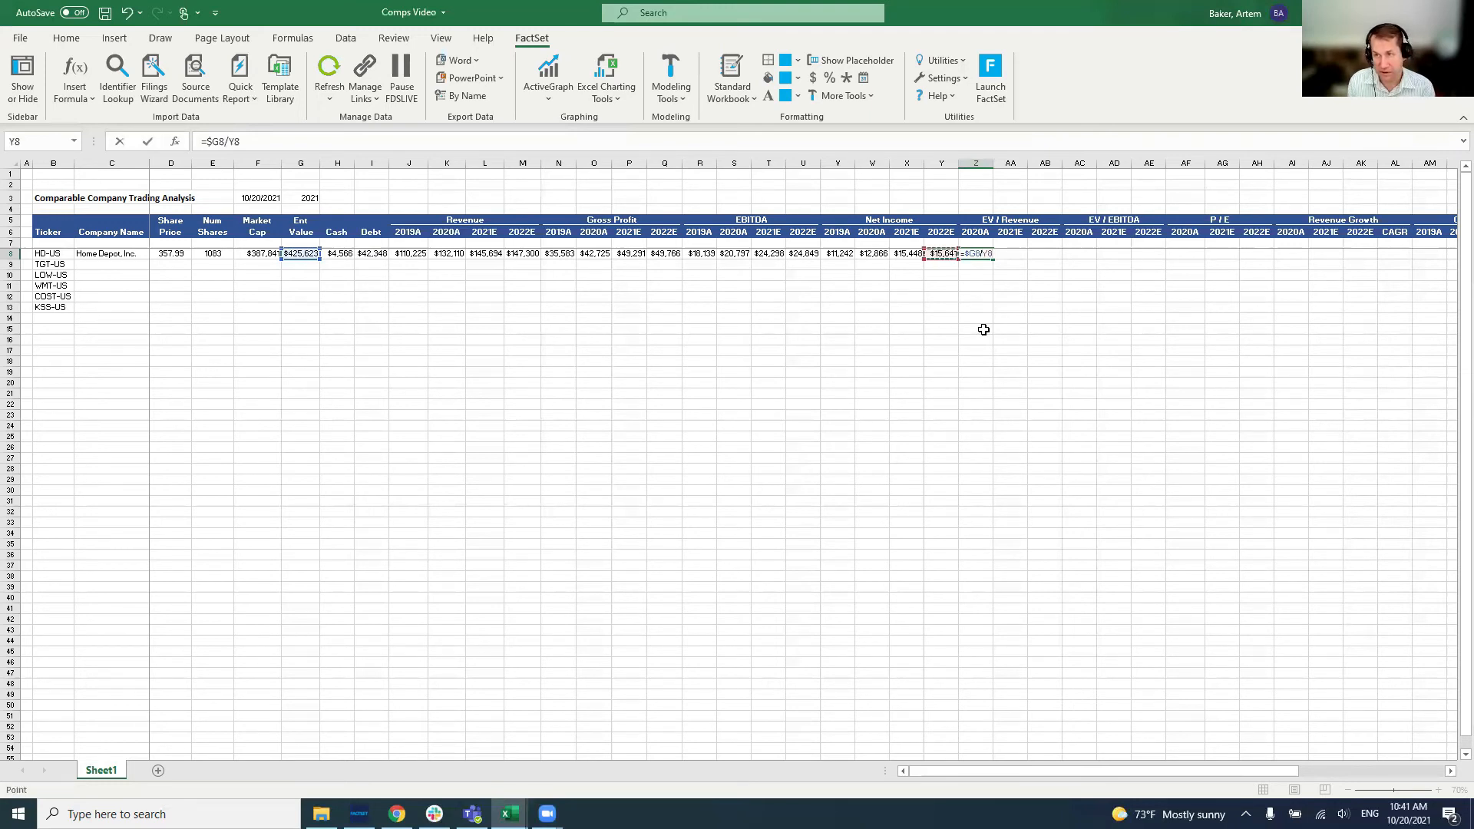
pyautogui.press('Left')
pyautogui.press('Left')
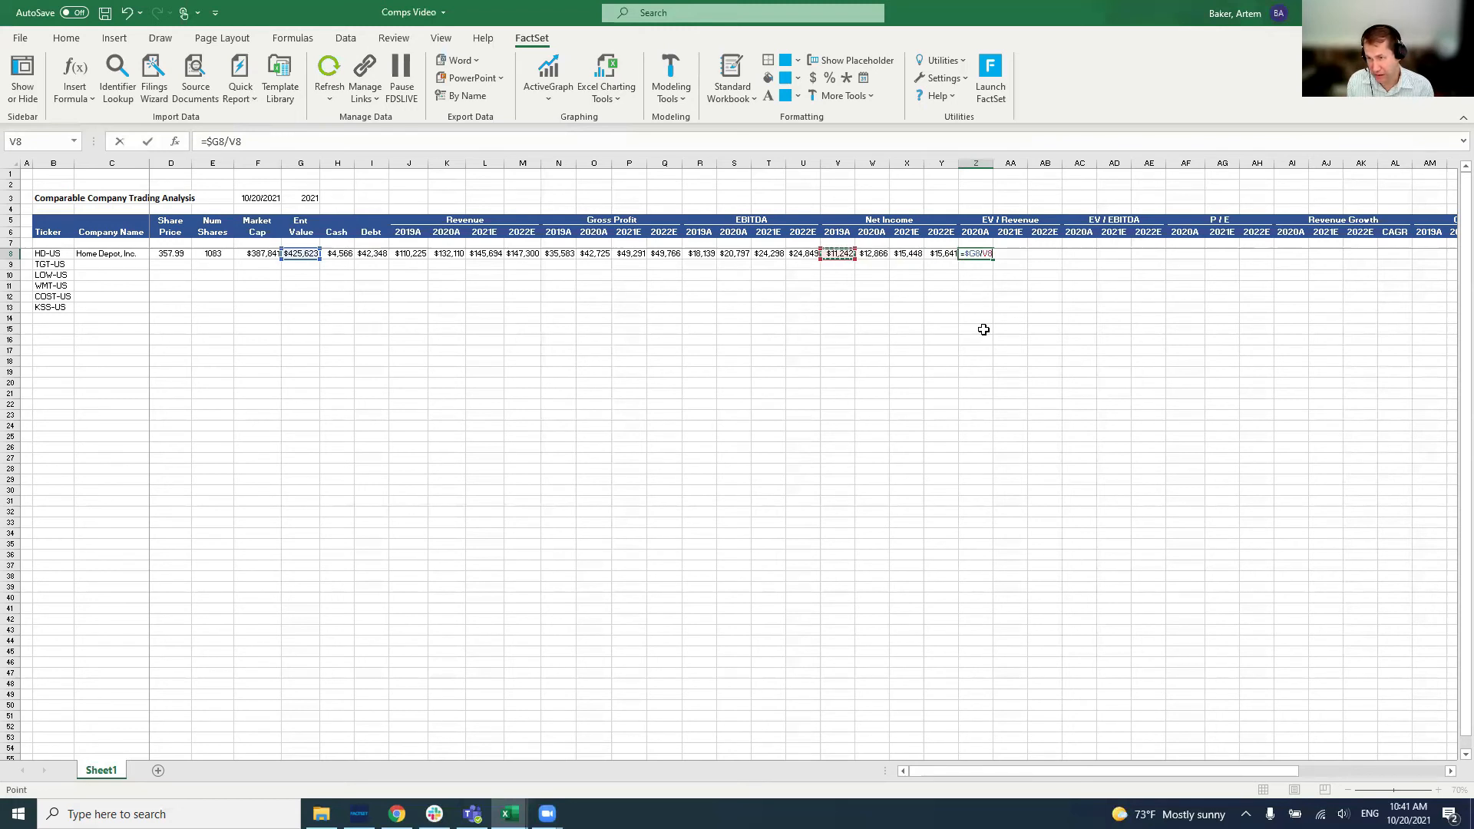
pyautogui.press('Left')
pyautogui.press('Left')
pyautogui.press('Left')
pyautogui.press('Left')
pyautogui.press('Left')
pyautogui.press('Left')
pyautogui.press('Left')
pyautogui.press('Left')
pyautogui.press('Left')
pyautogui.press('Left')
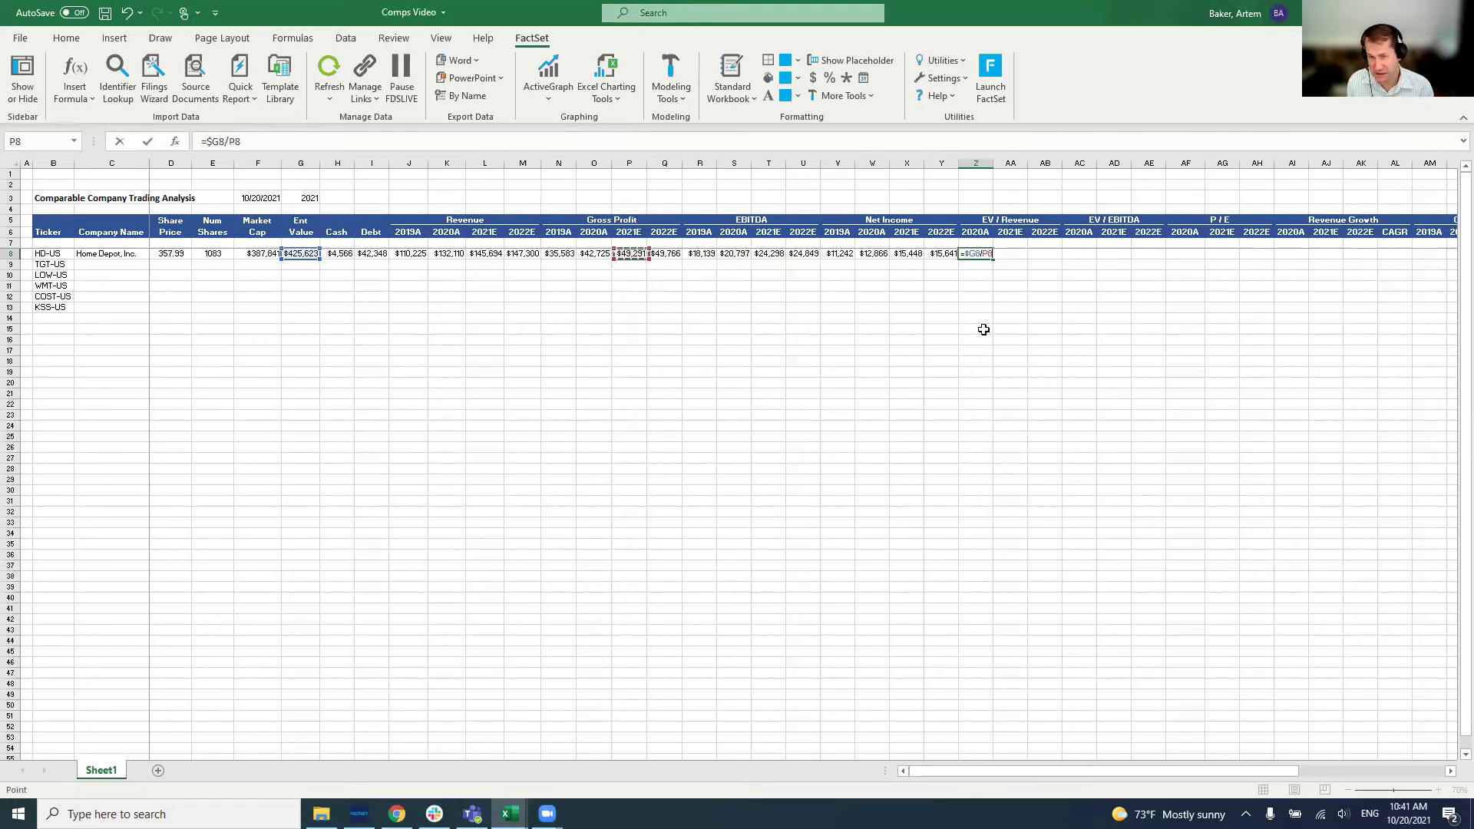
pyautogui.press('Left')
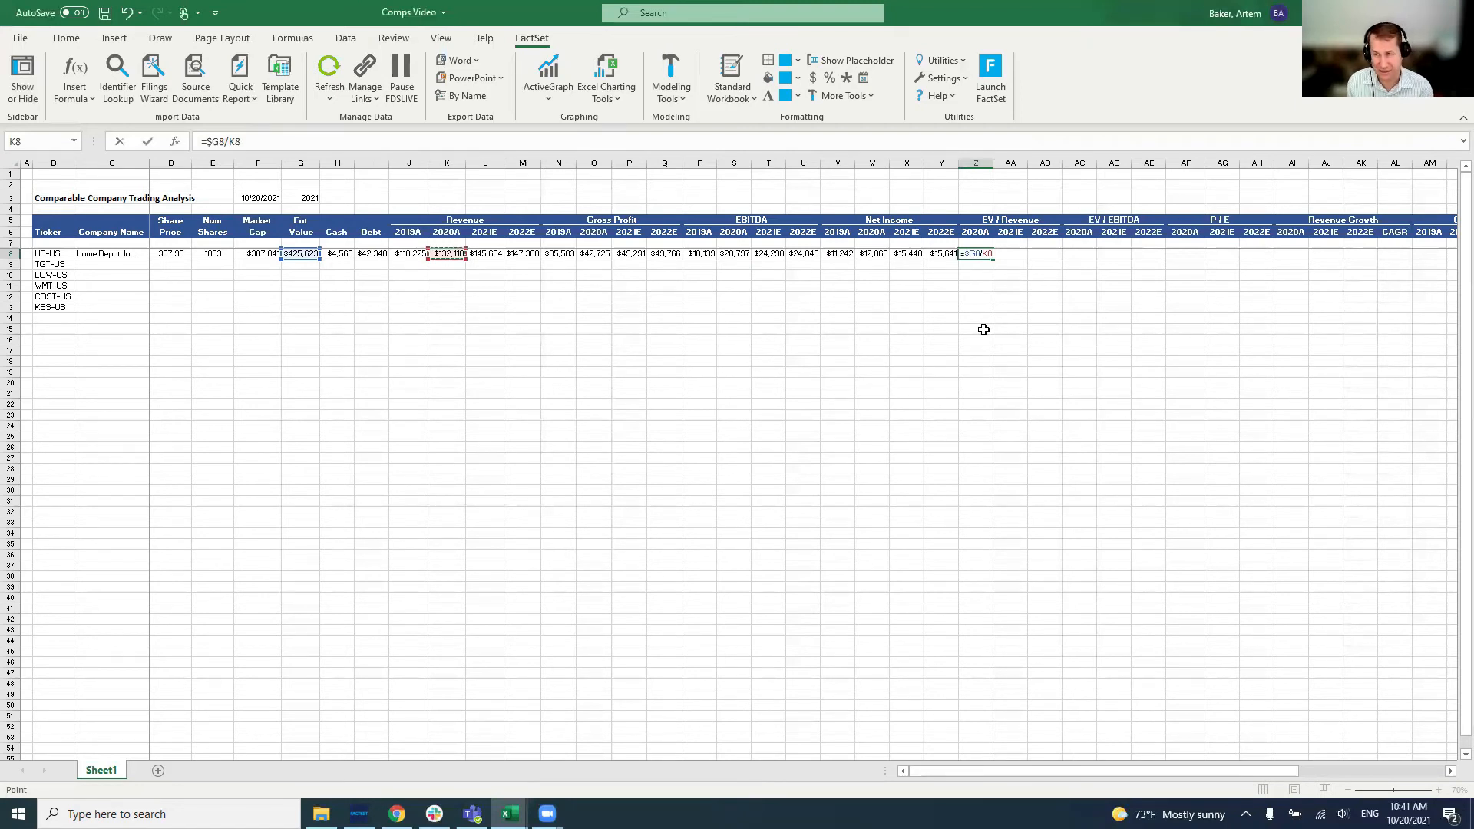
pyautogui.press('Return')
pyautogui.press('Up')
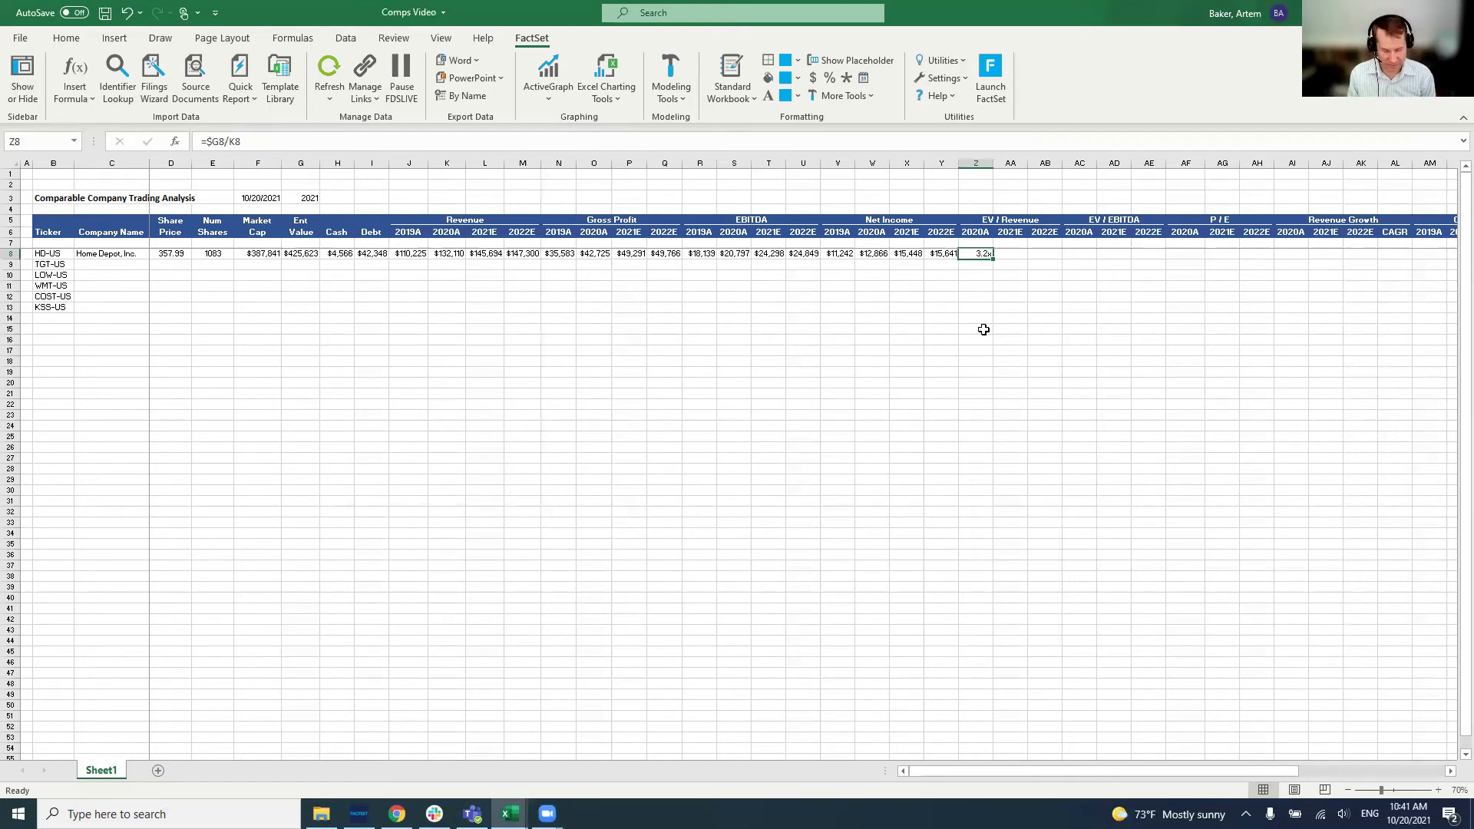
# Copy the EV / Revenue formula from Z8 across to the 2021E and 2022E cells AA8:AB8 and check the references.
pyautogui.hotkey('ctrl', 'c')
pyautogui.hotkey('shift', 'Right')
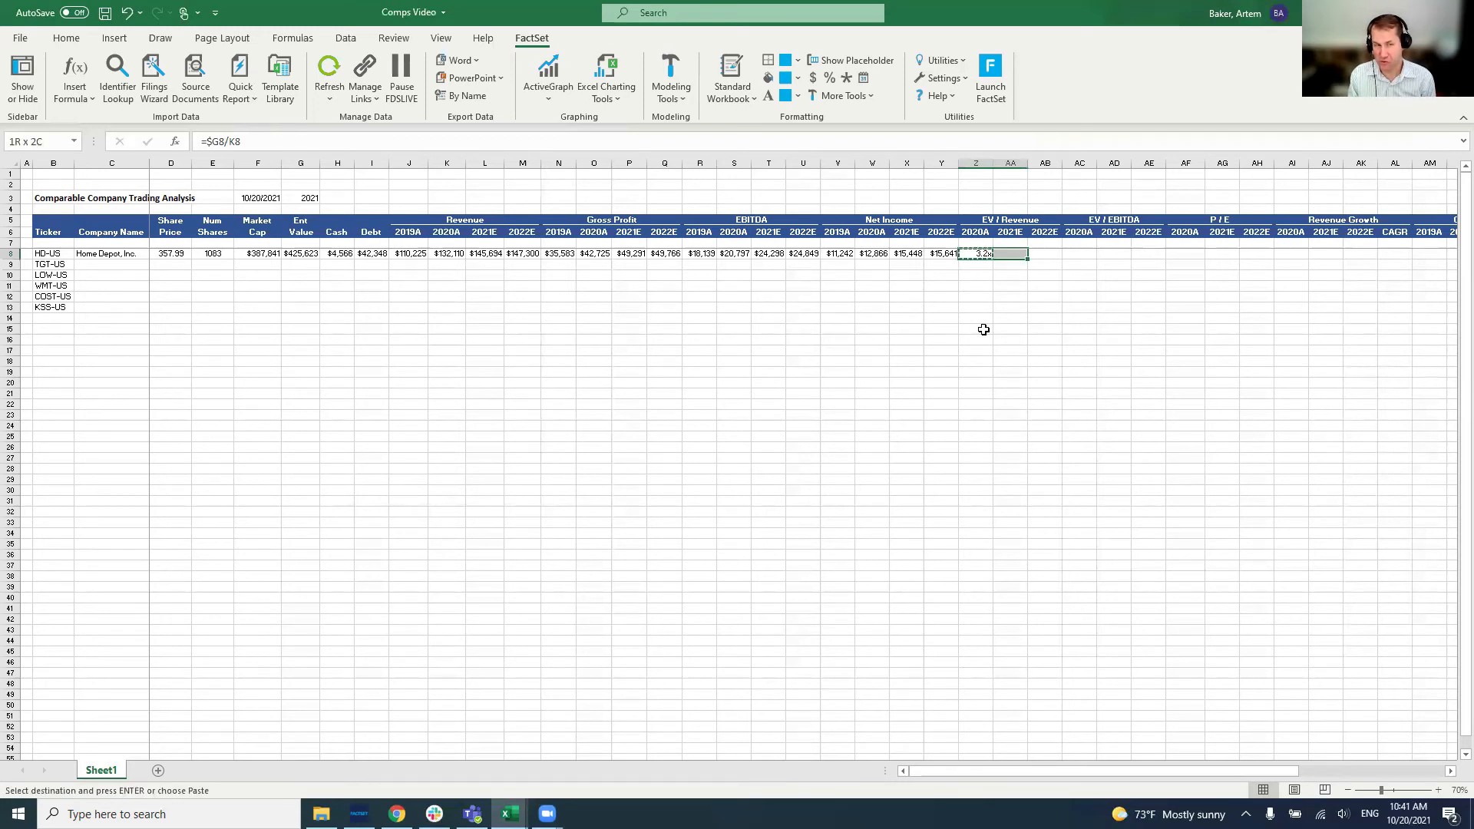
pyautogui.hotkey('shift', 'Right')
pyautogui.hotkey('ctrl', 'v')
pyautogui.press('Left')
pyautogui.press('Right')
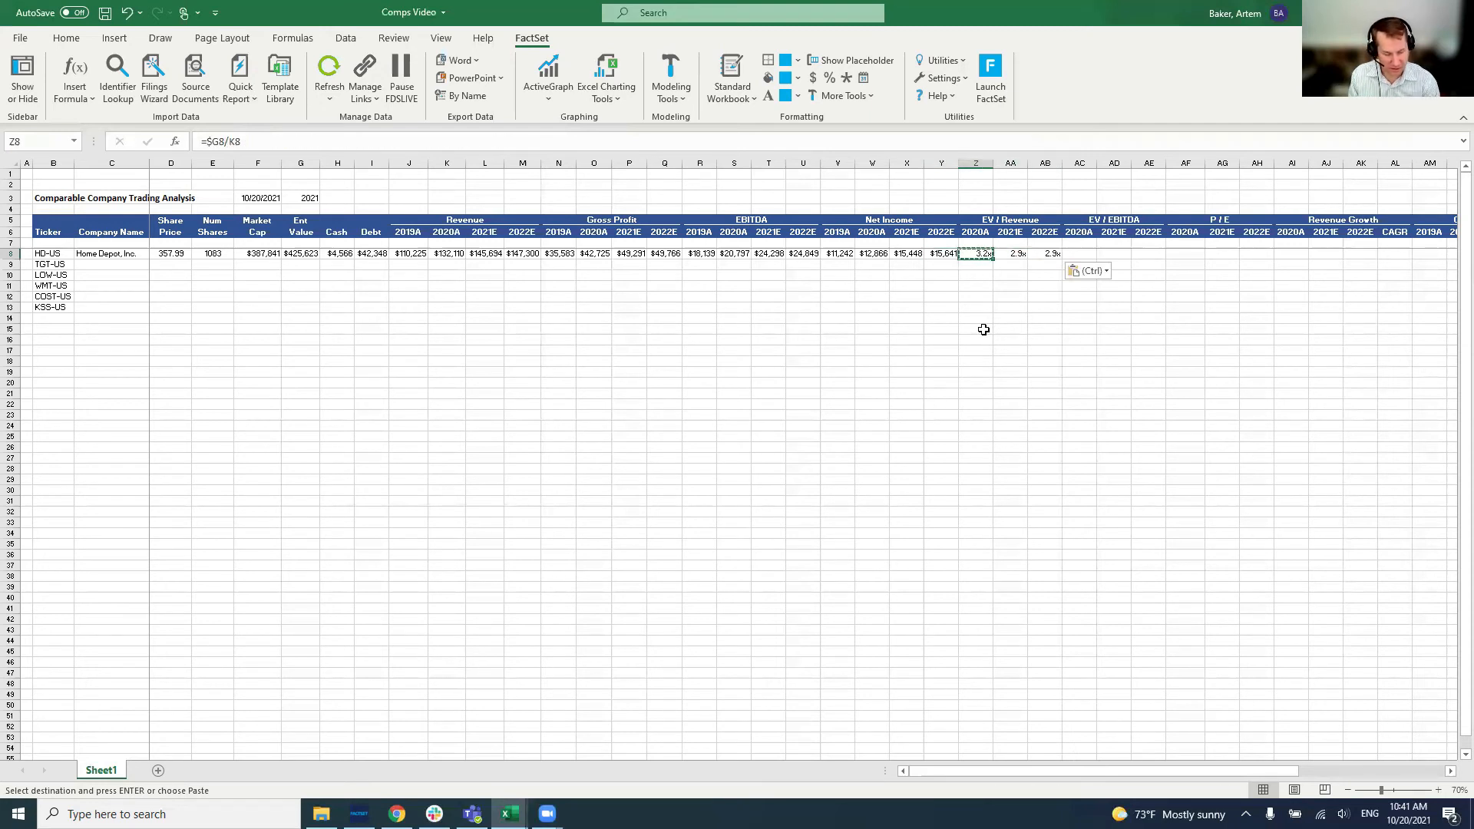
pyautogui.press('Right')
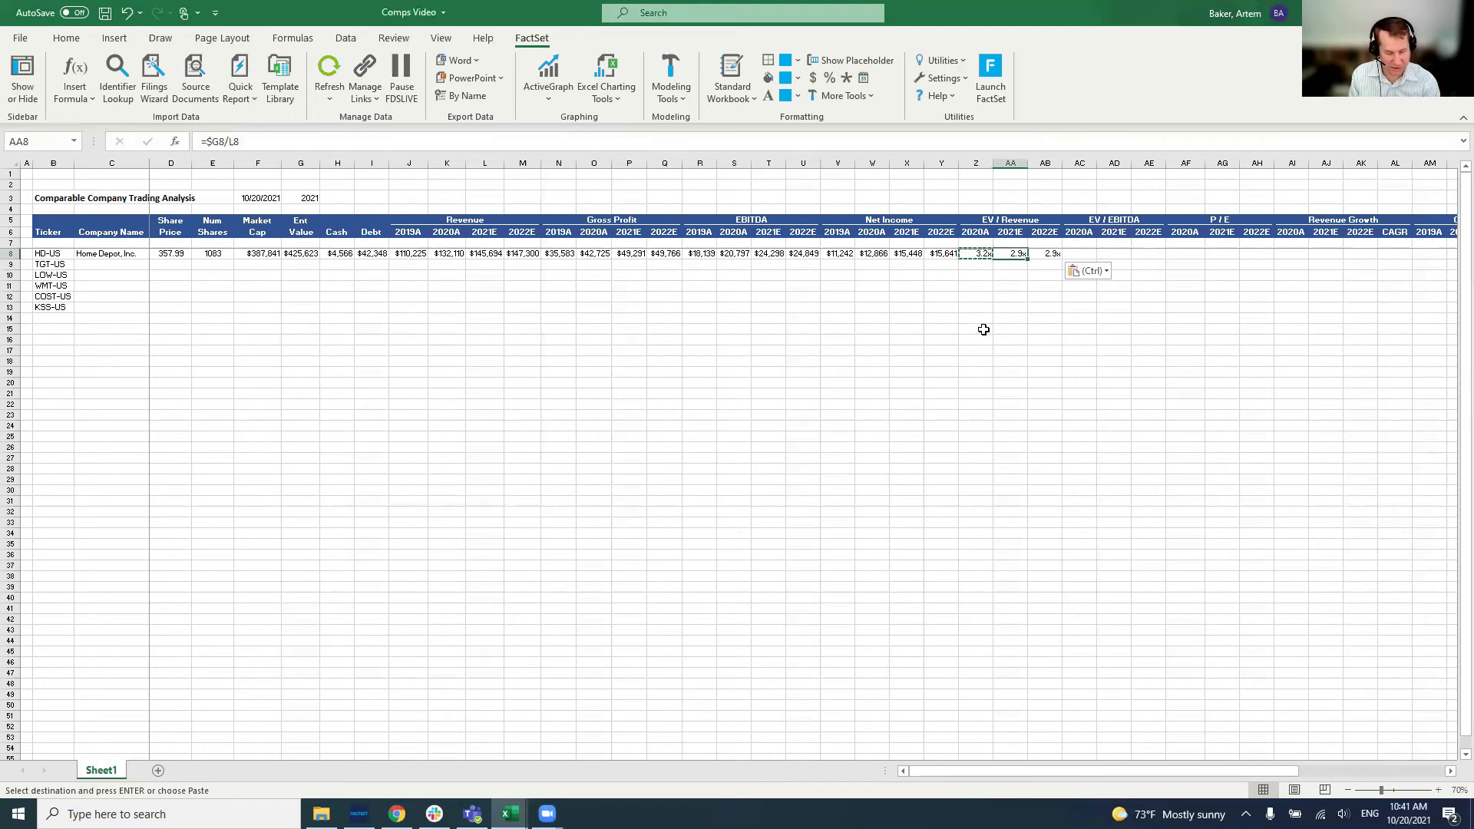
pyautogui.press('Right')
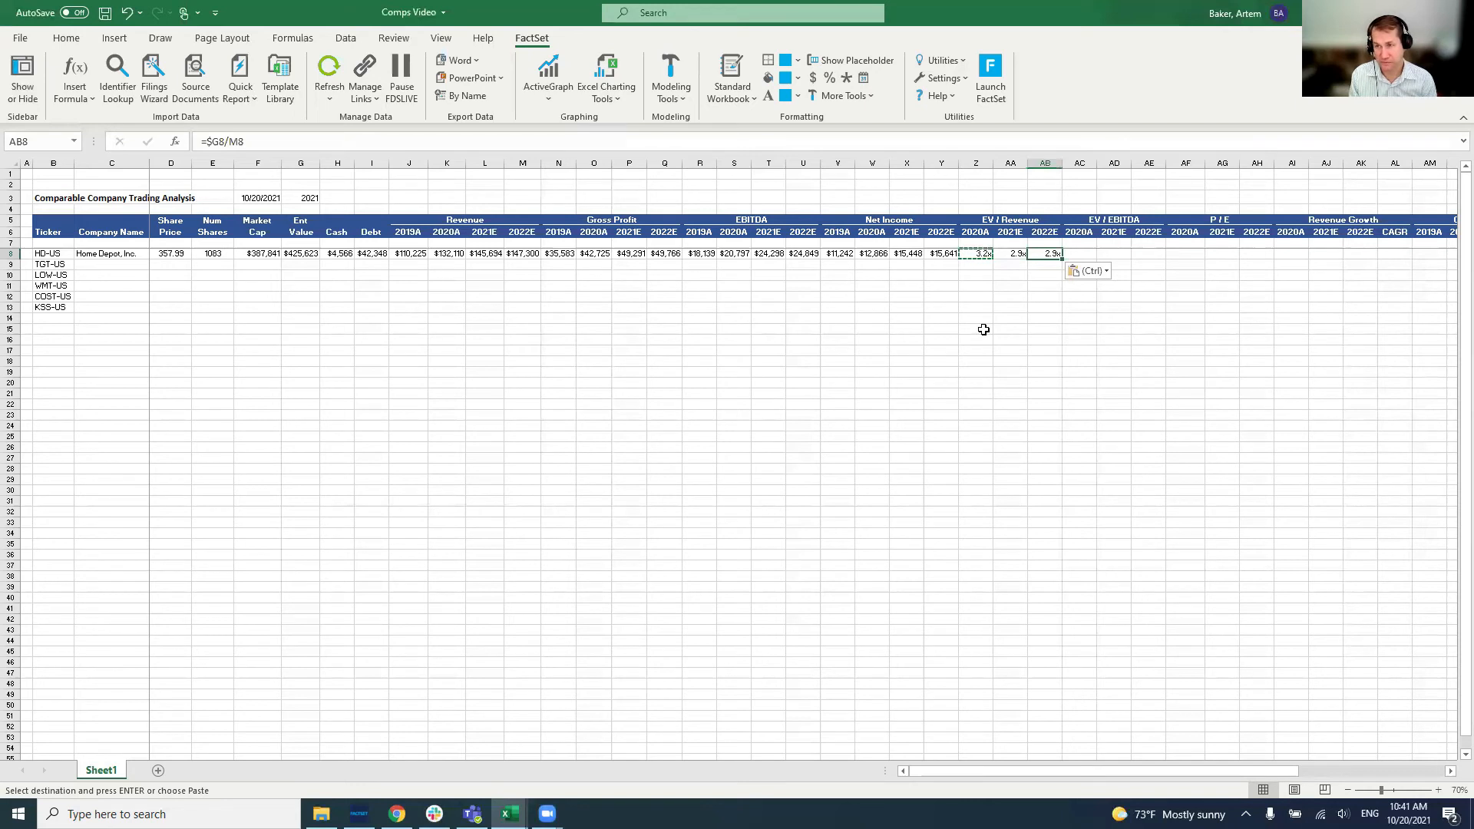
# Enter =$G8/S8 in AC8 to divide enterprise value by 2020A EBITDA, locking only the enterprise value column.
pyautogui.press('Right')
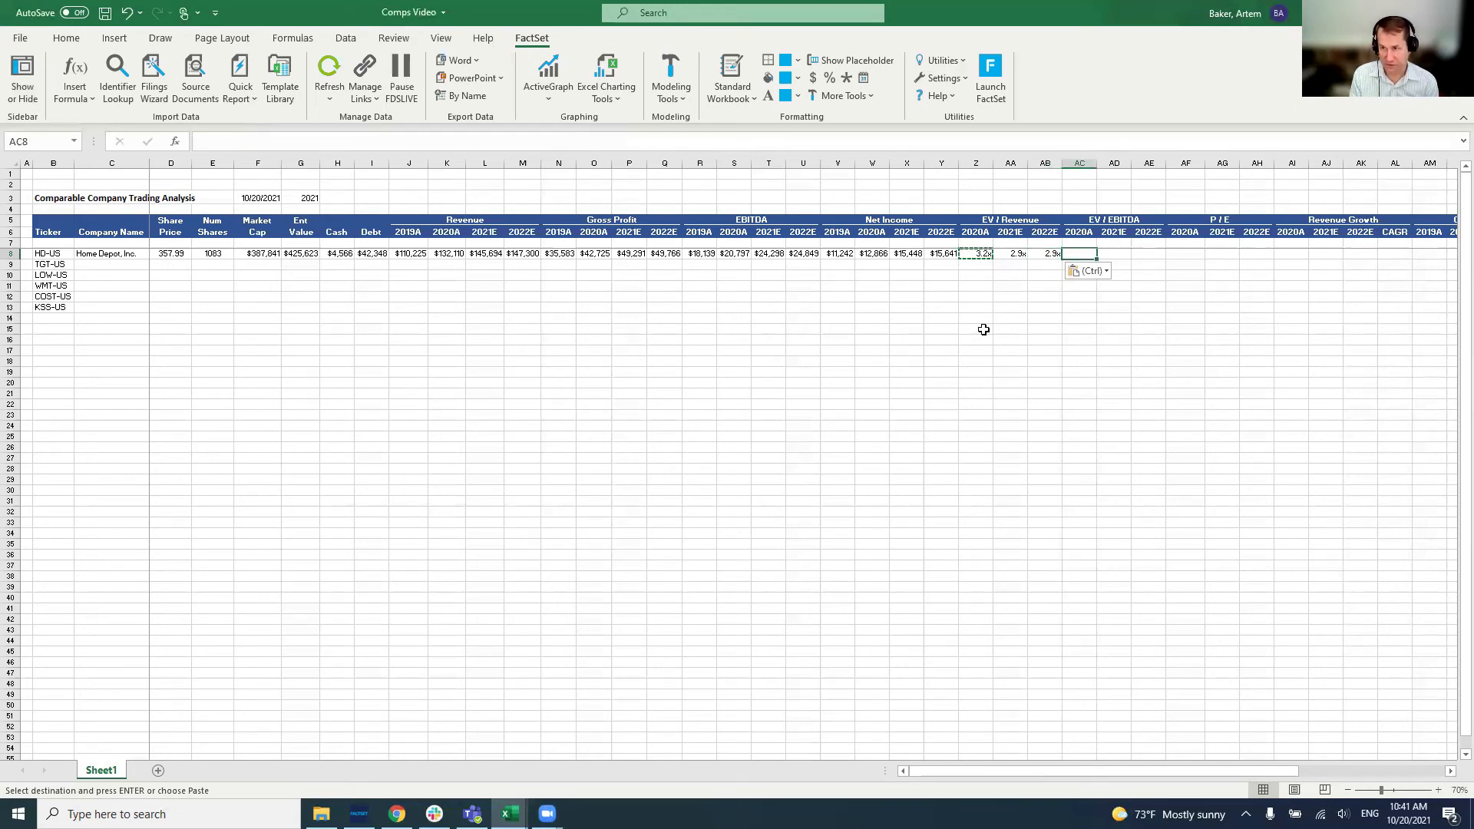
pyautogui.press('Escape')
pyautogui.write('=')
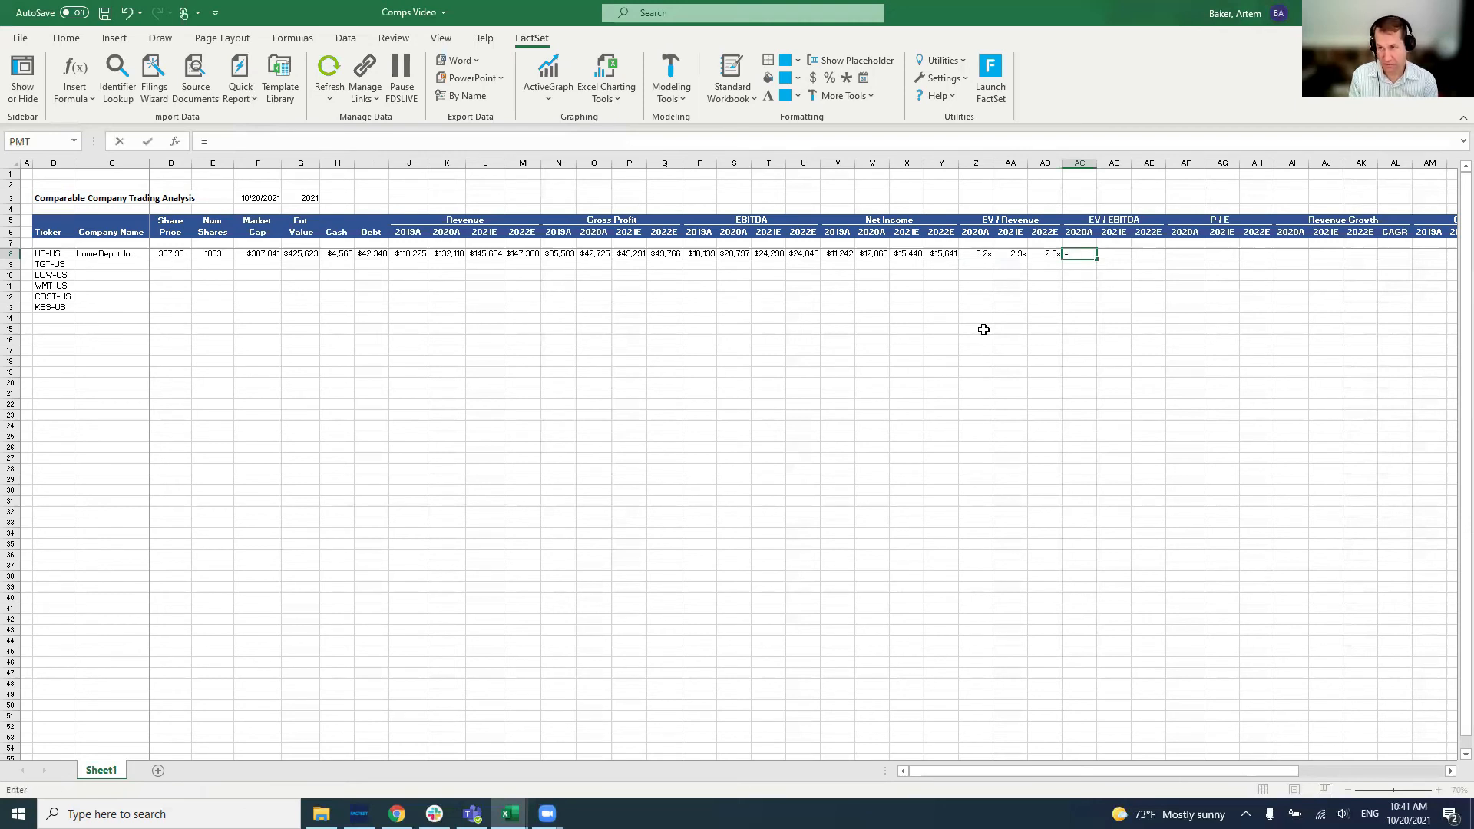
pyautogui.press('Left')
pyautogui.press('Left')
pyautogui.press('Left')
pyautogui.press('Left')
pyautogui.press('Left')
pyautogui.press('Left')
pyautogui.press('Left')
pyautogui.press('Left')
pyautogui.press('Left')
pyautogui.press('Left')
pyautogui.press('Left')
pyautogui.press('Left')
pyautogui.press('Left')
pyautogui.press('Left')
pyautogui.press('Left')
pyautogui.press('Left')
pyautogui.press('Left')
pyautogui.press('Left')
pyautogui.press('Left')
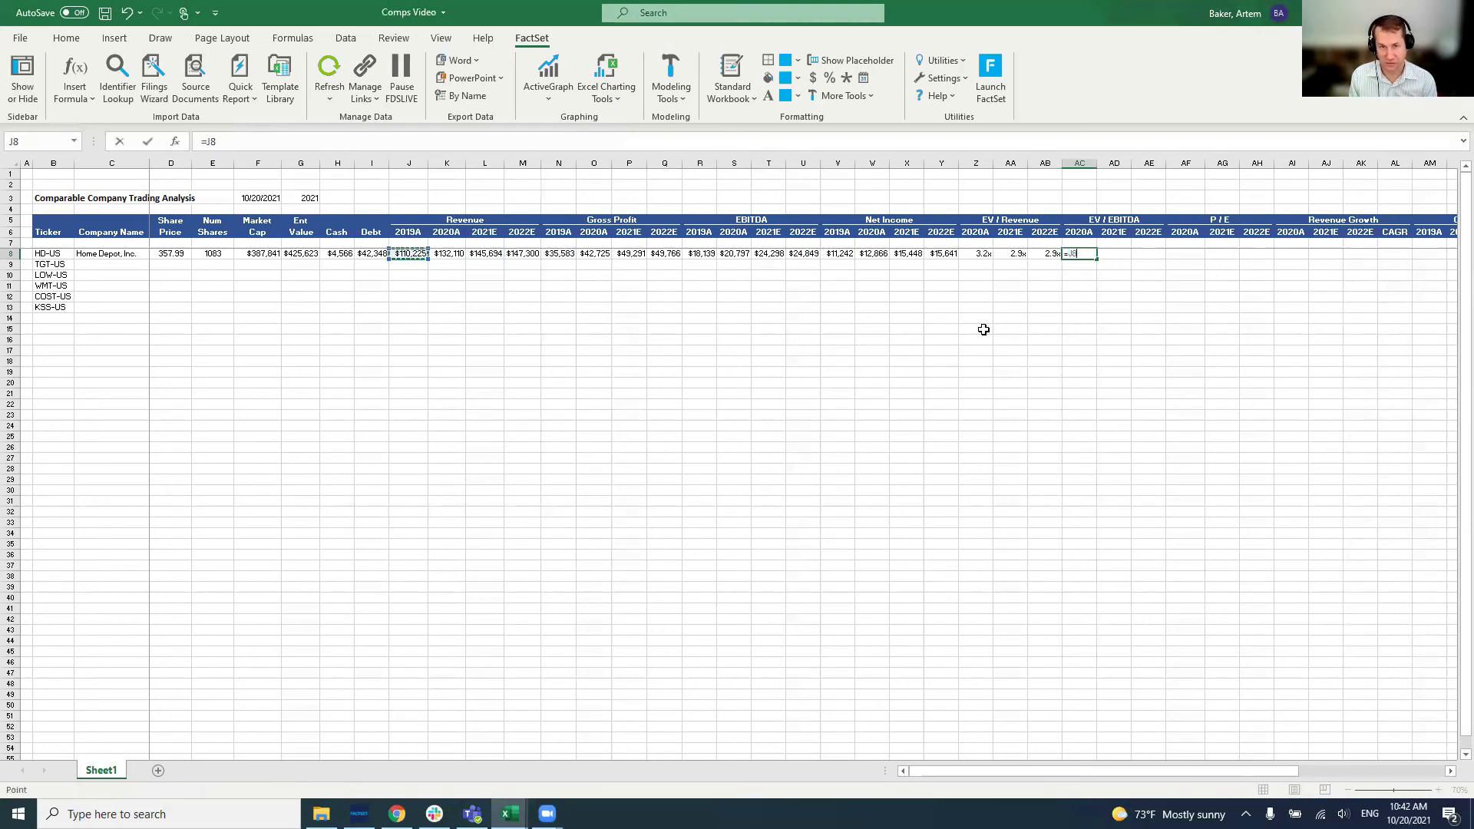
pyautogui.press('Left')
pyautogui.press('Left')
pyautogui.press('Left')
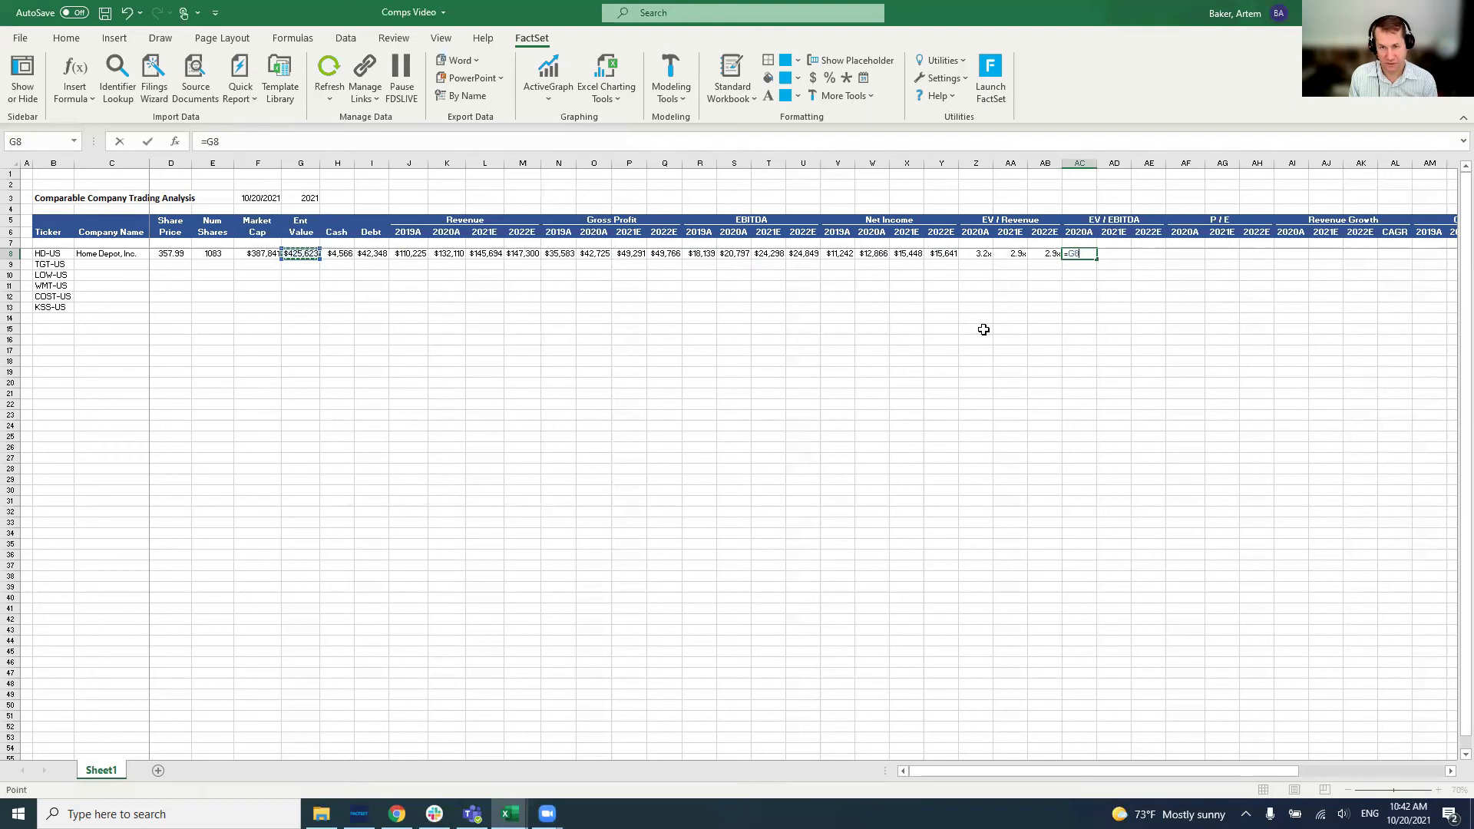
pyautogui.press('F4')
pyautogui.press('F4')
pyautogui.press('F4')
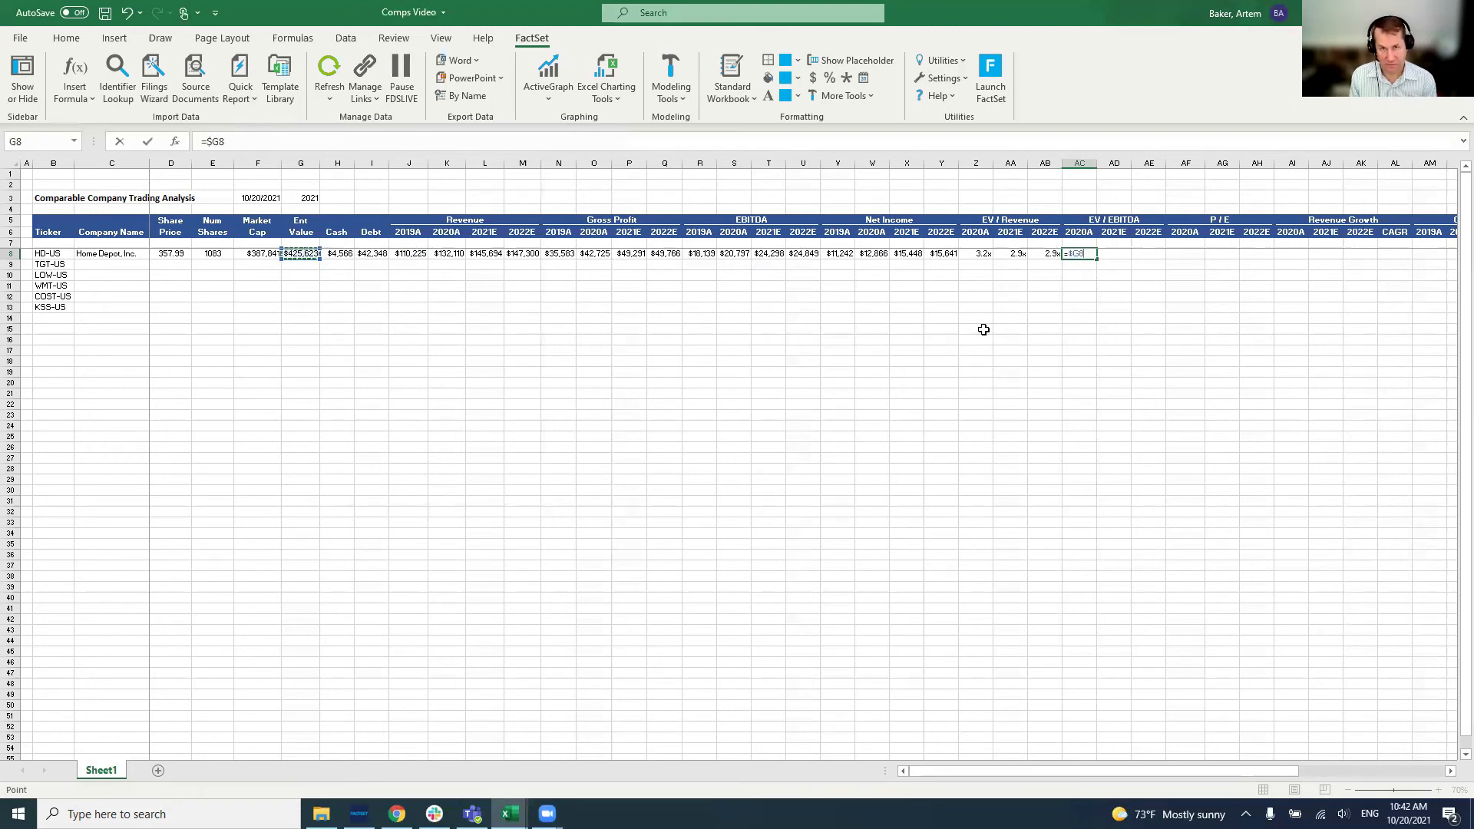
pyautogui.write('/')
pyautogui.press('Left')
pyautogui.press('Left')
pyautogui.press('Left')
pyautogui.press('Left')
pyautogui.press('Left')
pyautogui.press('Left')
pyautogui.press('Left')
pyautogui.press('Left')
pyautogui.press('Left')
pyautogui.press('Left')
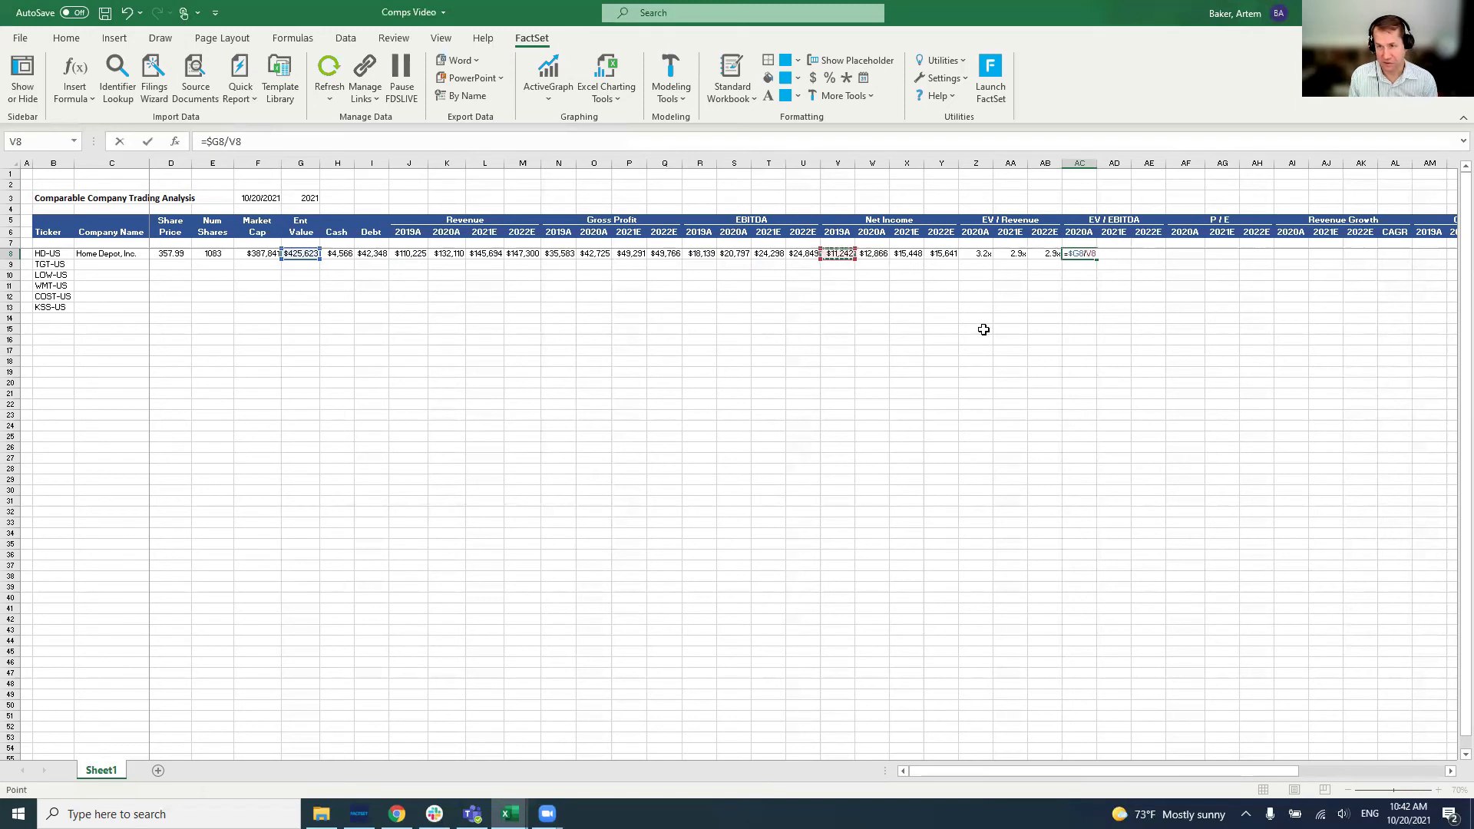
pyautogui.hotkey('ctrl', 'Return')
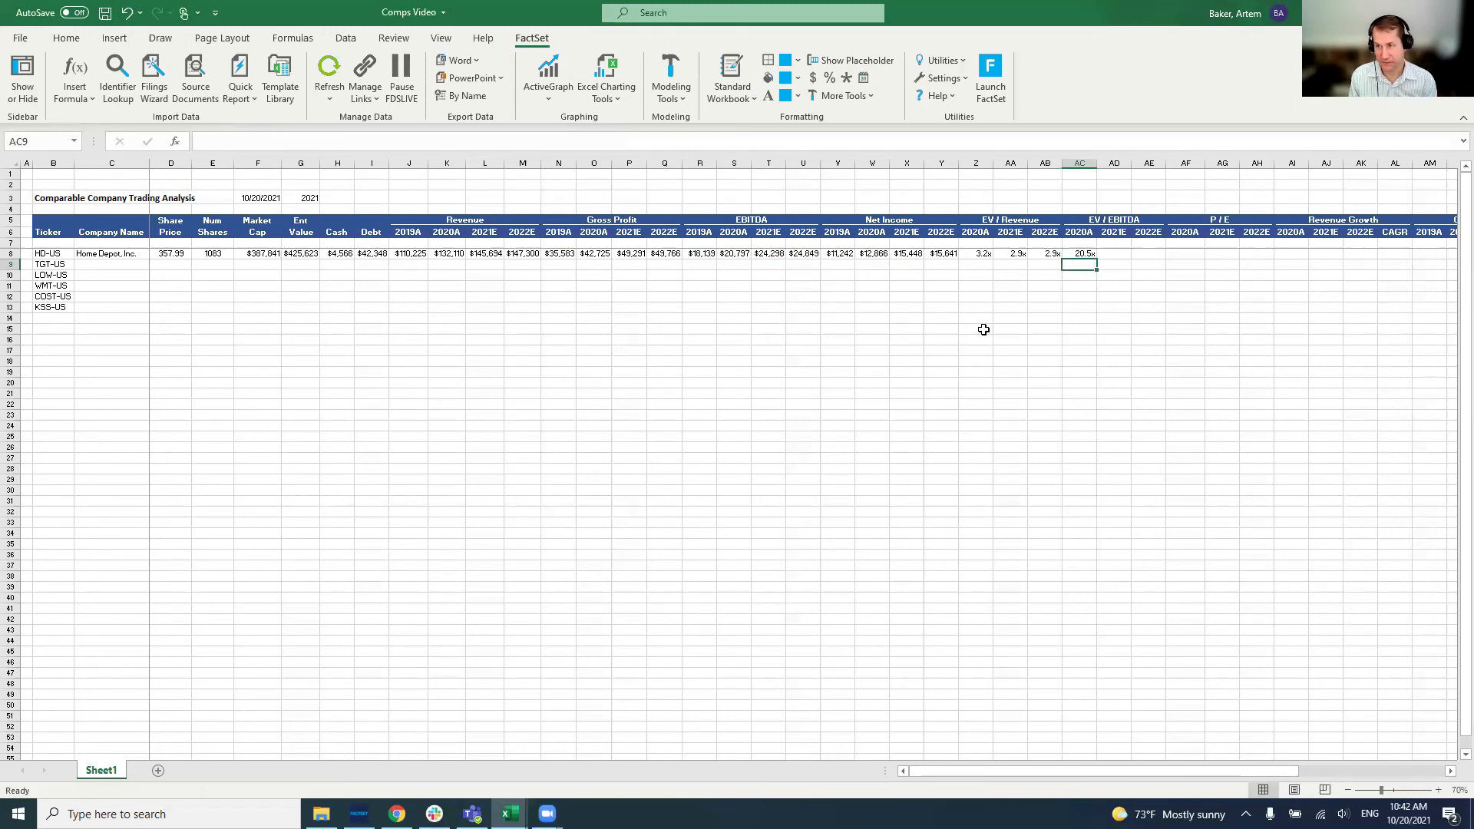
# Copy the EV / EBITDA formula from AC8 across to the 2021E and 2022E cells AD8:AE8.
pyautogui.hotkey('ctrl', 'c')
pyautogui.press('Right')
pyautogui.hotkey('ctrl', 'v')
pyautogui.press('Right')
pyautogui.hotkey('ctrl', 'v')
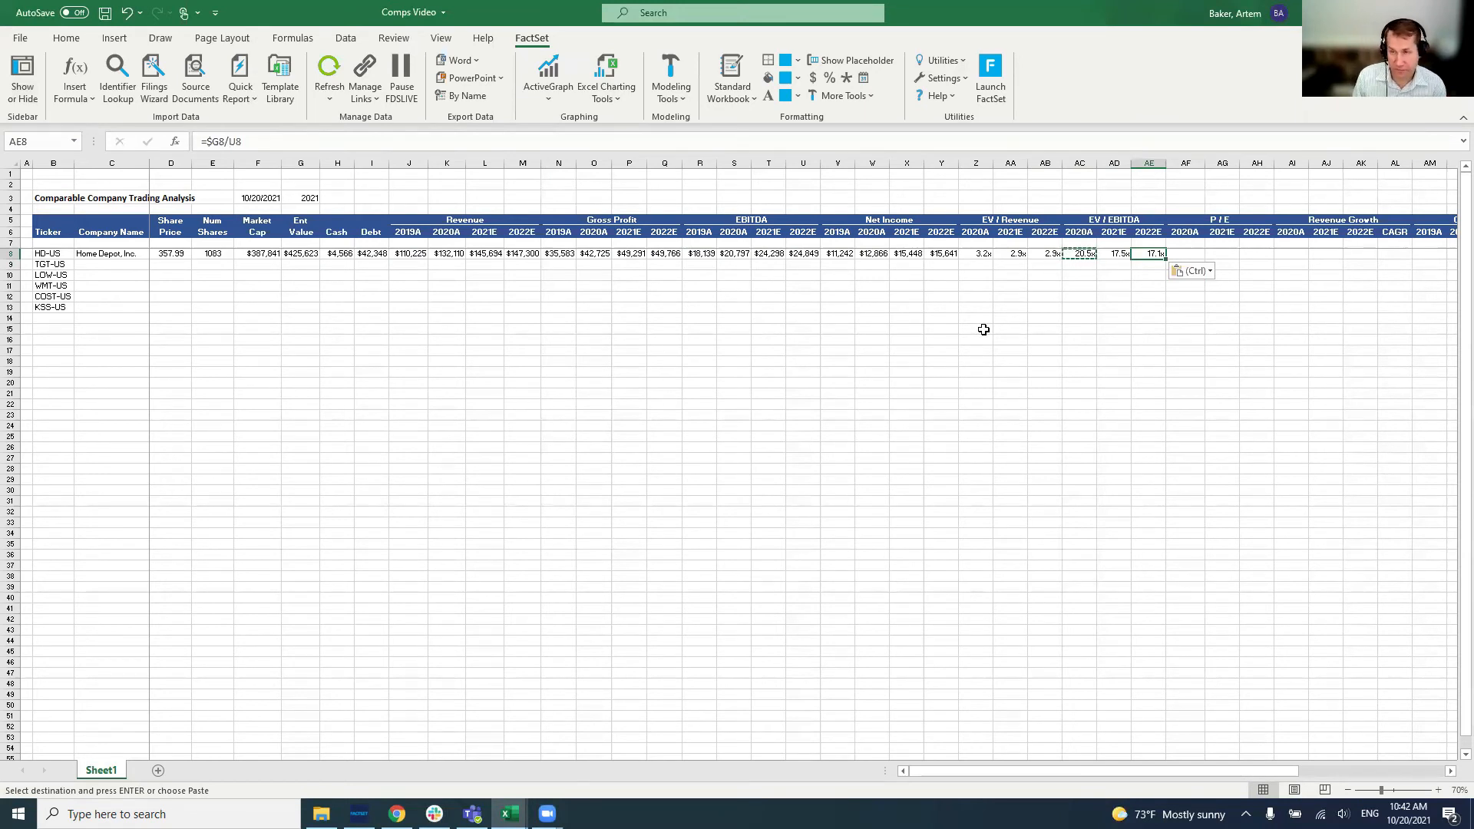
# Enter =$F8/W8 in AF8 to divide market cap by 2020A net income, locking only the market cap column.
pyautogui.press('Right')
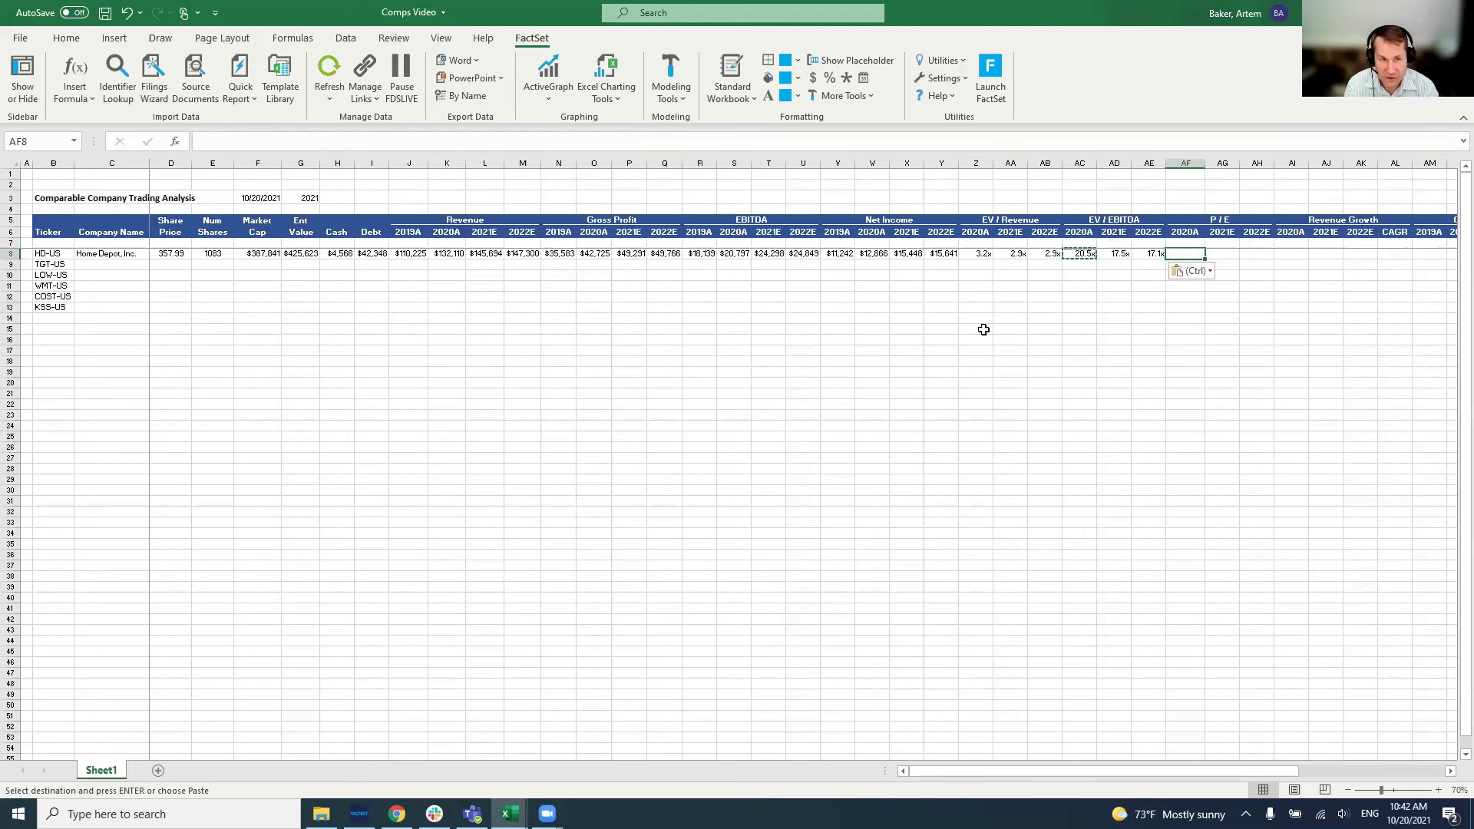
pyautogui.write('=')
pyautogui.press('Left')
pyautogui.press('Left')
pyautogui.press('Left')
pyautogui.press('Left')
pyautogui.press('Left')
pyautogui.press('Left')
pyautogui.press('Left')
pyautogui.press('Left')
pyautogui.press('Left')
pyautogui.press('Left')
pyautogui.press('Left')
pyautogui.press('Left')
pyautogui.press('Left')
pyautogui.press('Left')
pyautogui.press('Left')
pyautogui.press('Left')
pyautogui.press('Left')
pyautogui.press('Left')
pyautogui.press('Left')
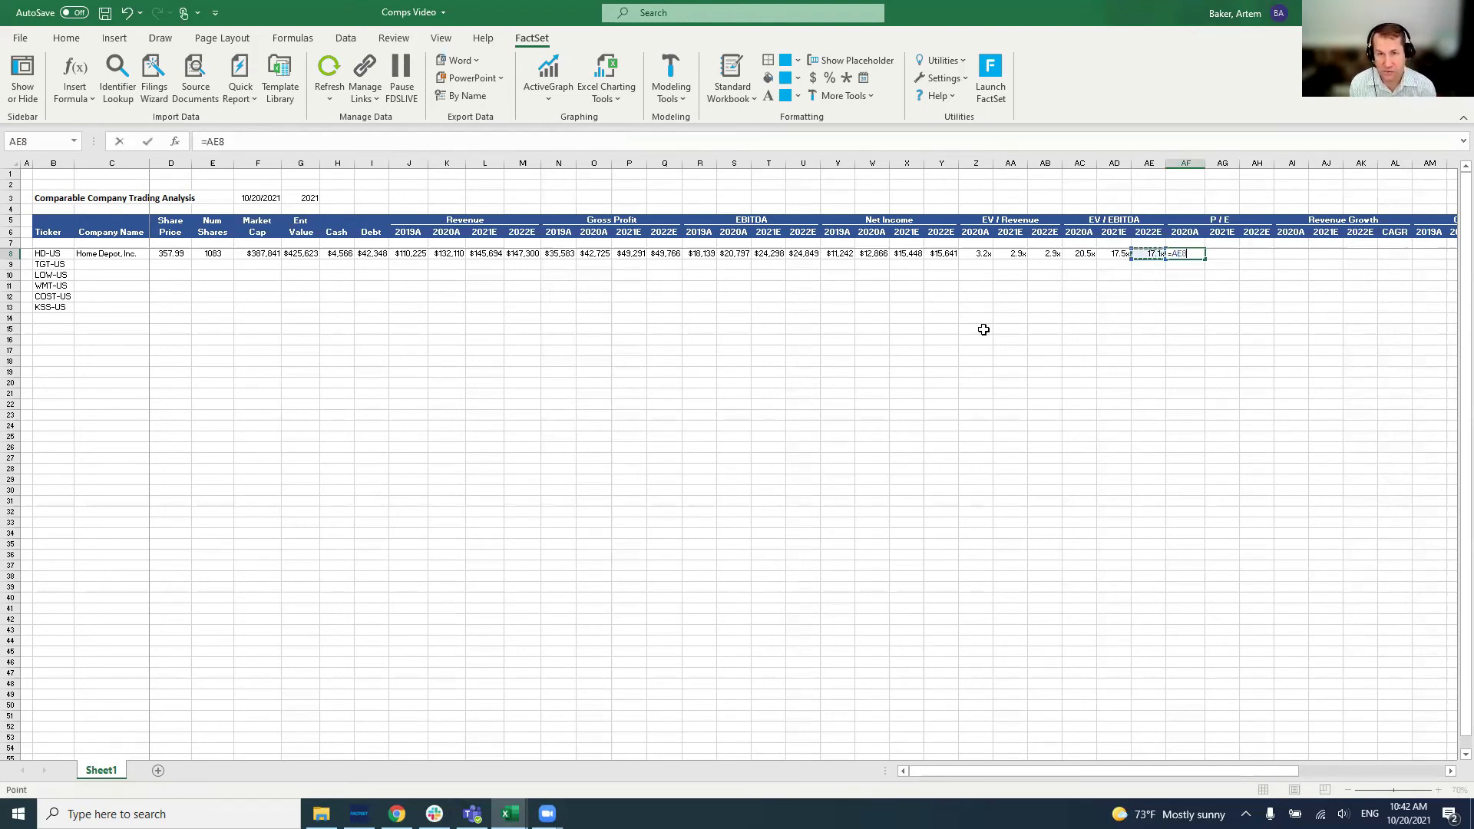
pyautogui.press('Left')
pyautogui.press('Left')
pyautogui.press('Left')
pyautogui.press('Left')
pyautogui.press('Left')
pyautogui.press('Left')
pyautogui.press('Left')
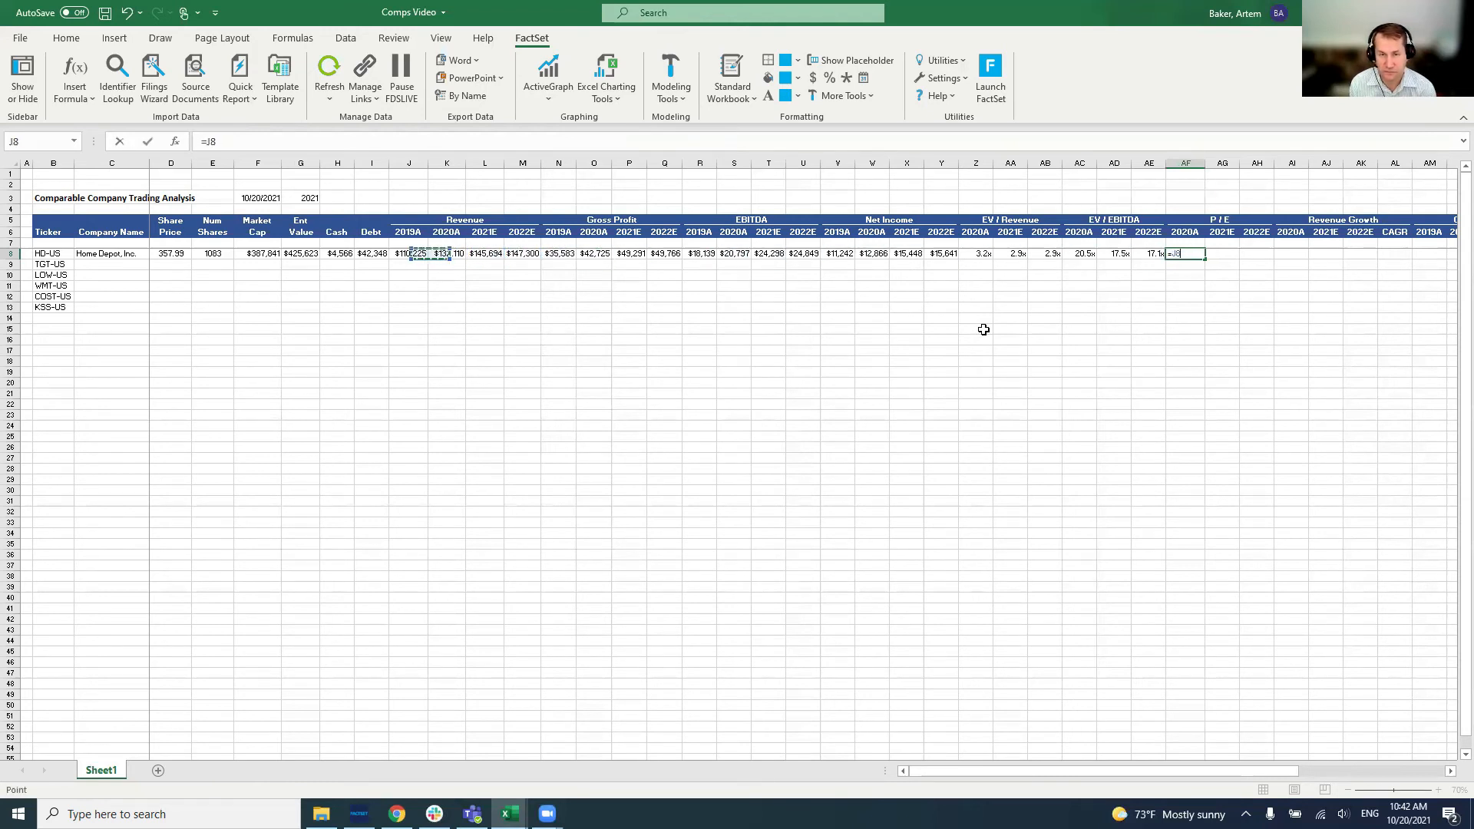
pyautogui.press('F4')
pyautogui.press('F4')
pyautogui.press('F4')
pyautogui.write('/')
pyautogui.press('Left')
pyautogui.press('Left')
pyautogui.press('Left')
pyautogui.press('Left')
pyautogui.press('Left')
pyautogui.press('Left')
pyautogui.press('Left')
pyautogui.press('Left')
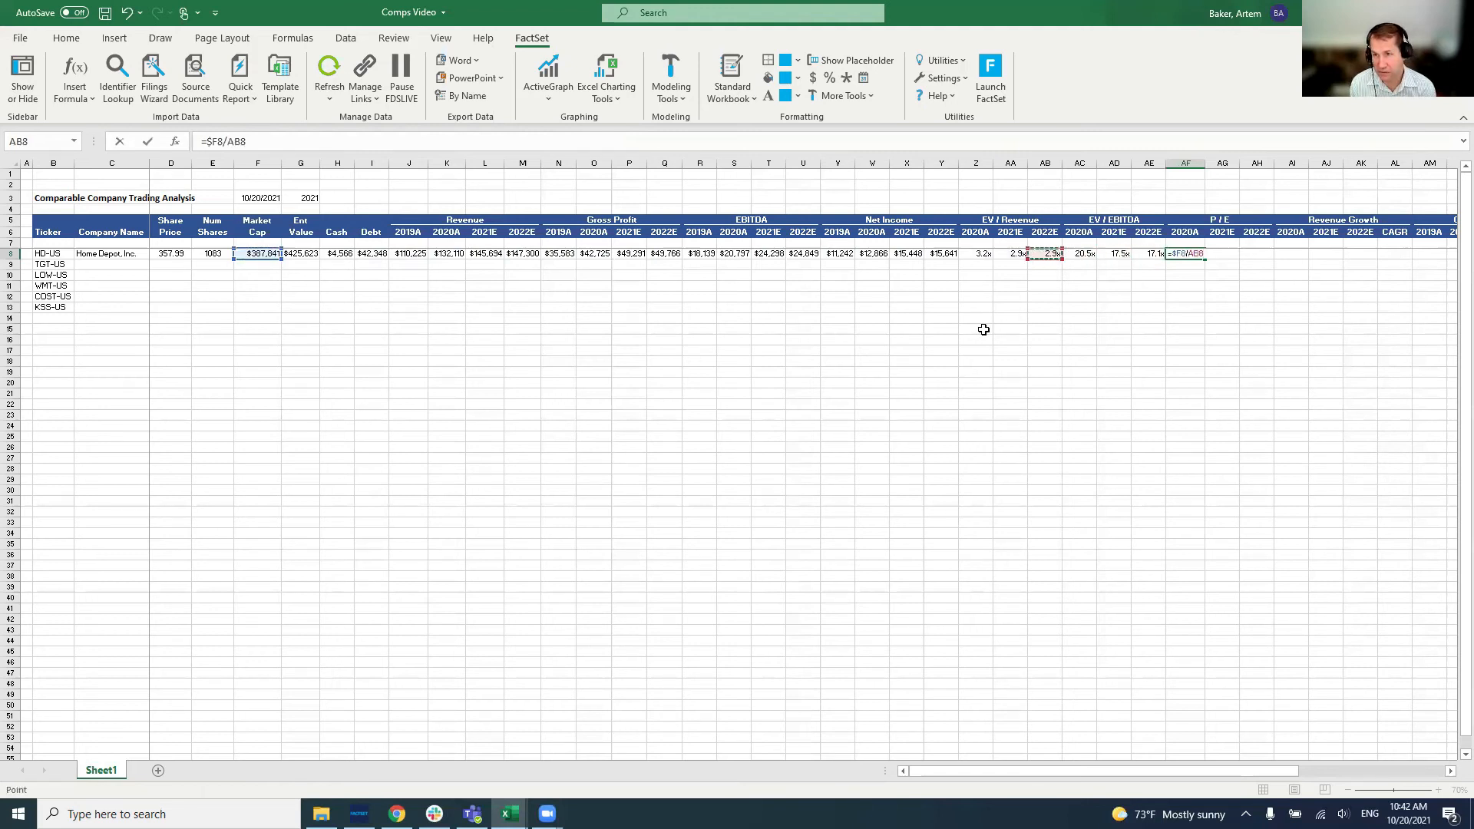
pyautogui.press('Left')
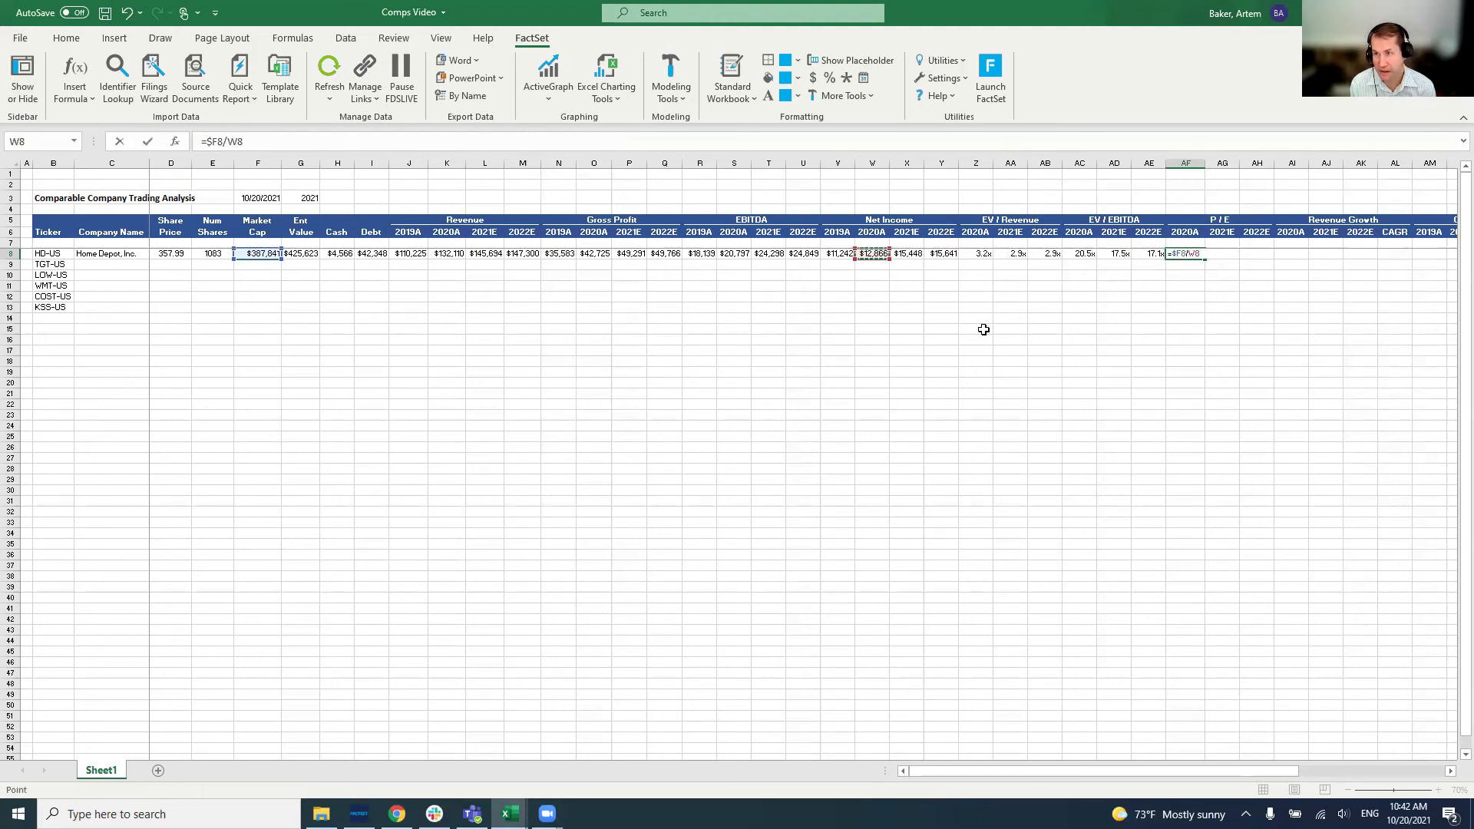
pyautogui.press('Return')
pyautogui.press('Up')
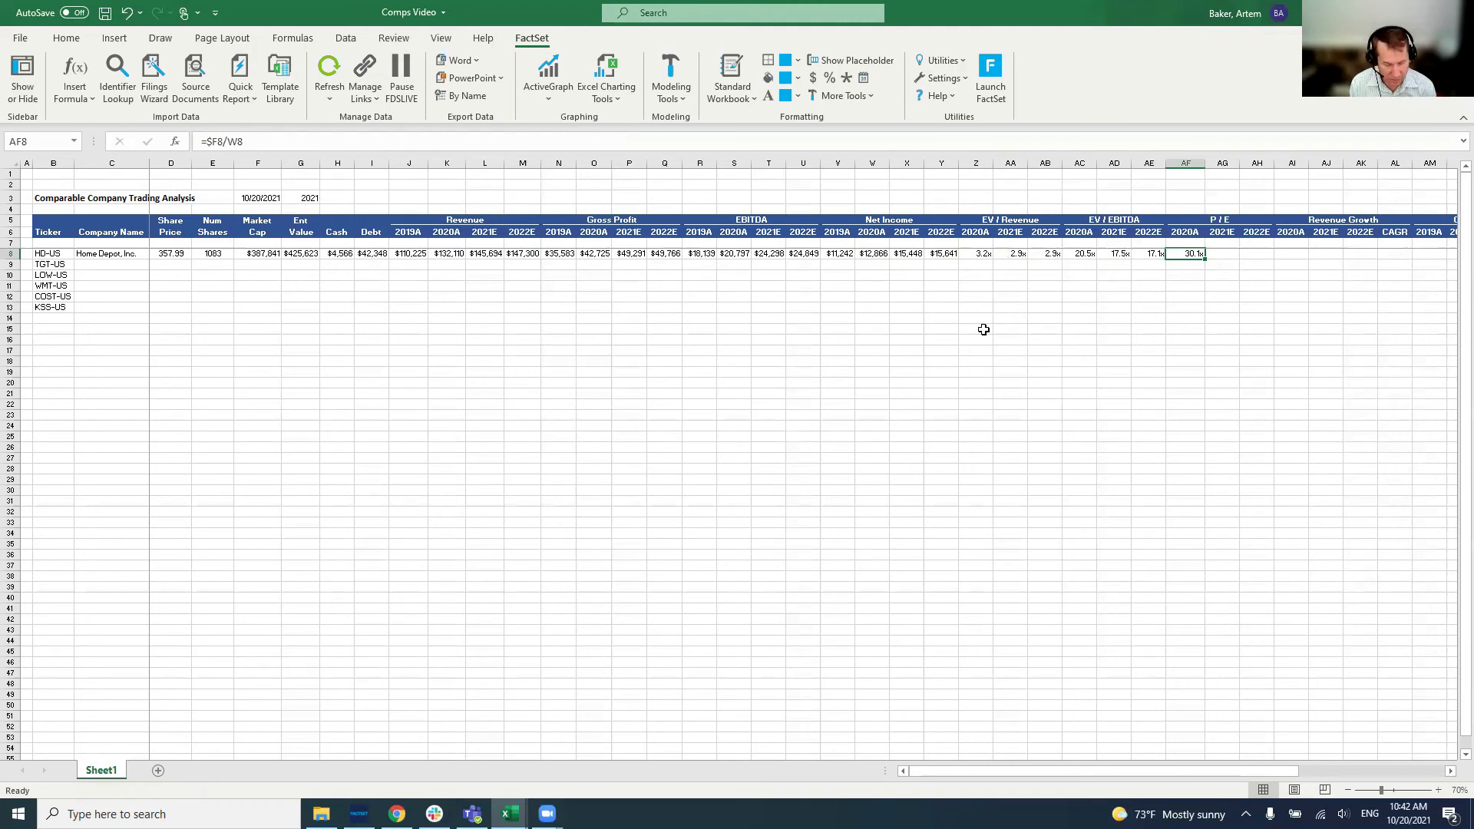
# Copy the P / E formula from AF8 across to AG8:AH8 and check the references in both cells.
pyautogui.hotkey('ctrl', 'c')
pyautogui.hotkey('shift', 'Right')
pyautogui.hotkey('shift', 'Right')
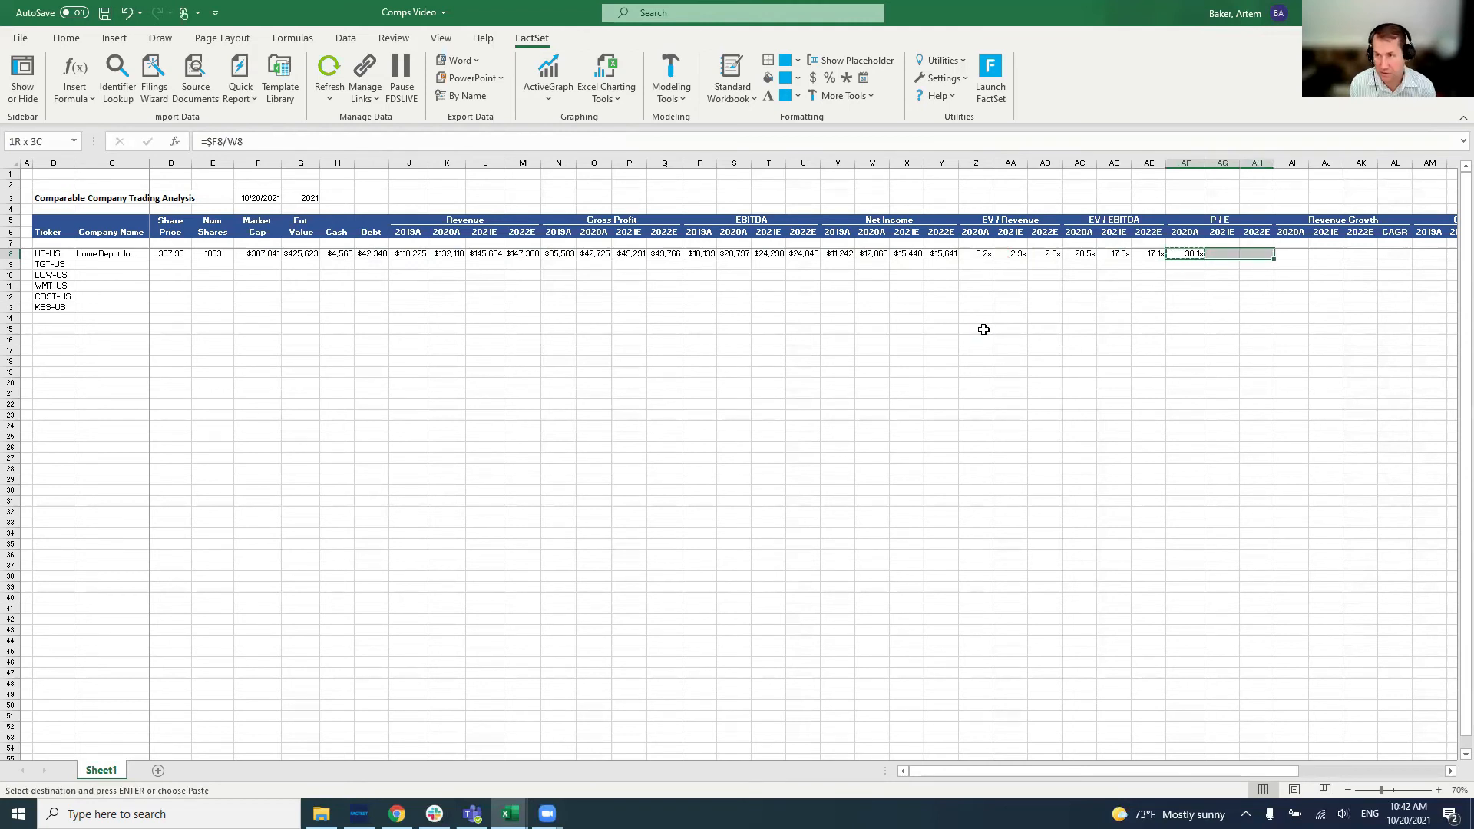
pyautogui.hotkey('ctrl', 'v')
pyautogui.press('Right')
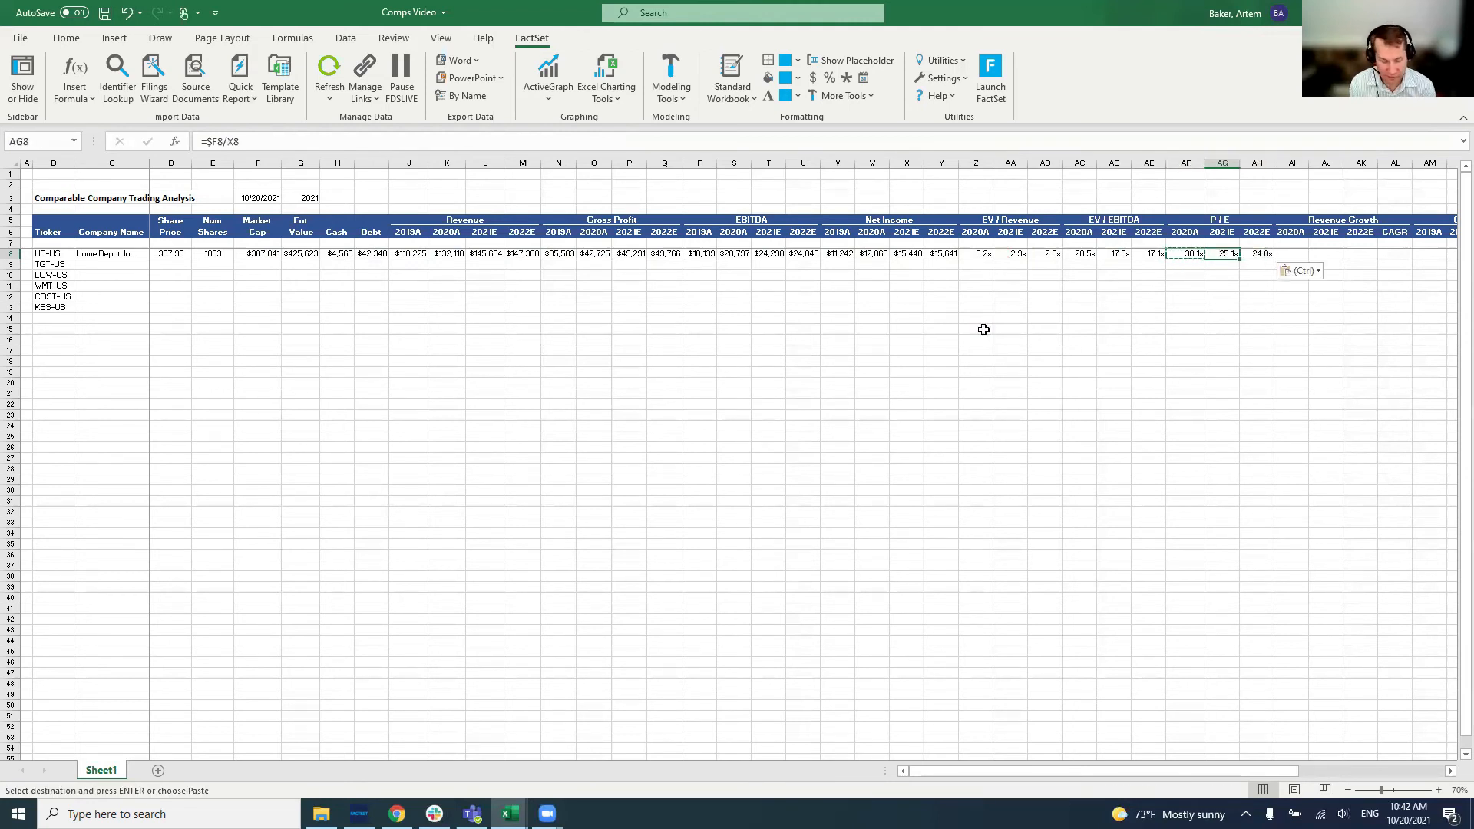
pyautogui.press('Right')
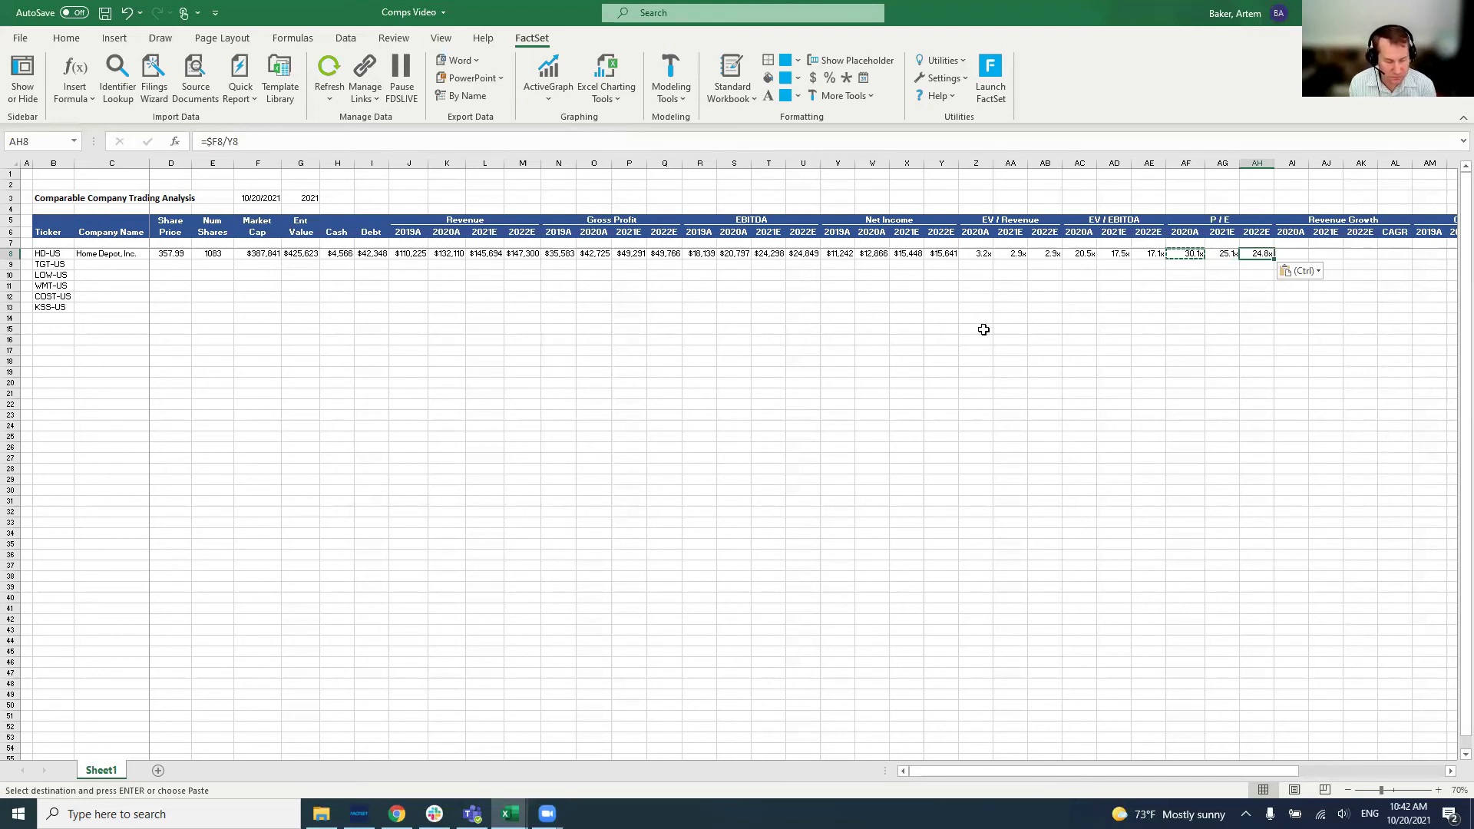
# Enter =O8/N8-1 in AI8, the 2020A Revenue Growth cell, to calculate growth from 2019A to 2020A.
pyautogui.press('Right')
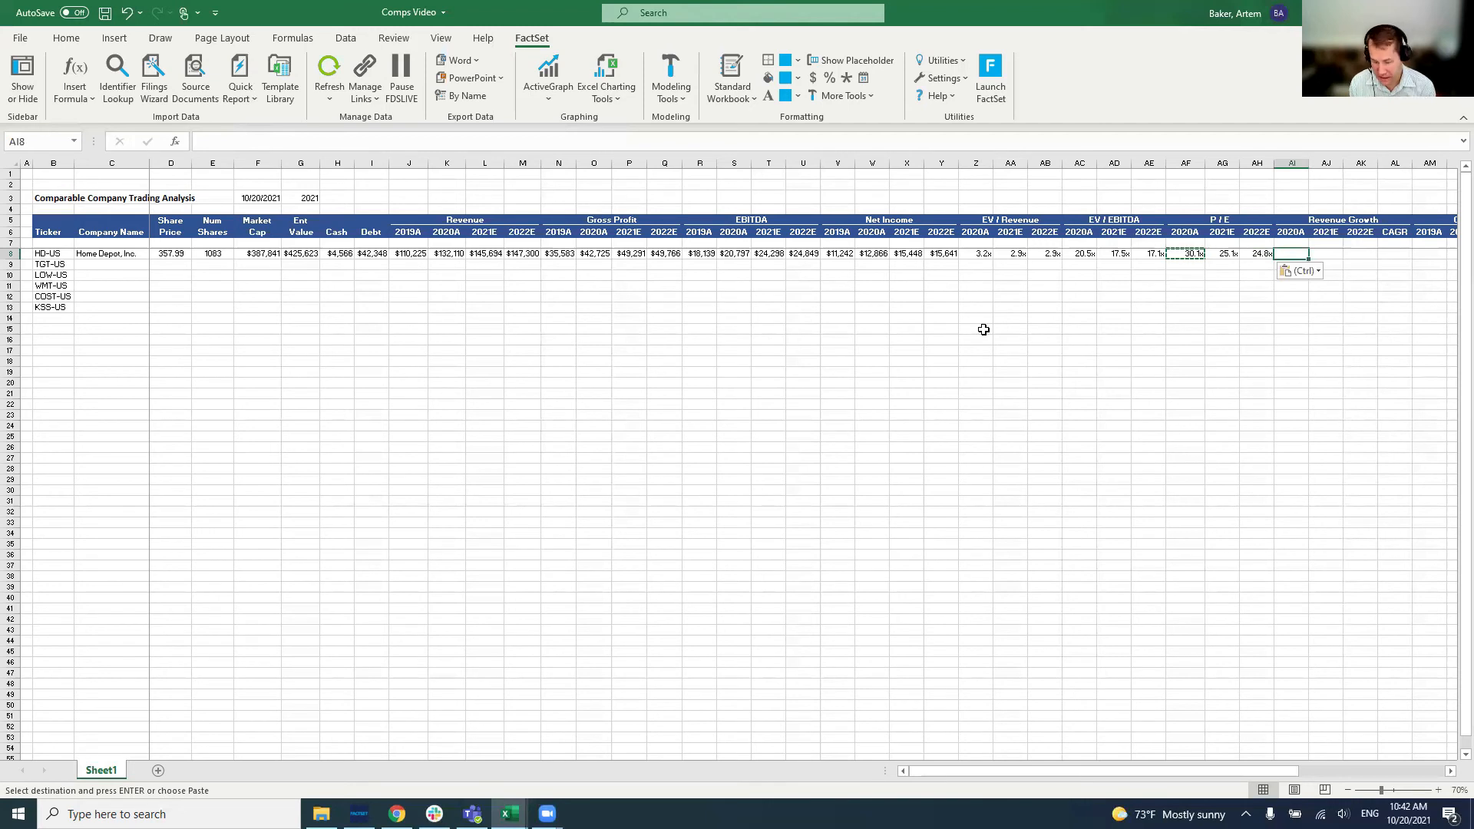
pyautogui.write('=')
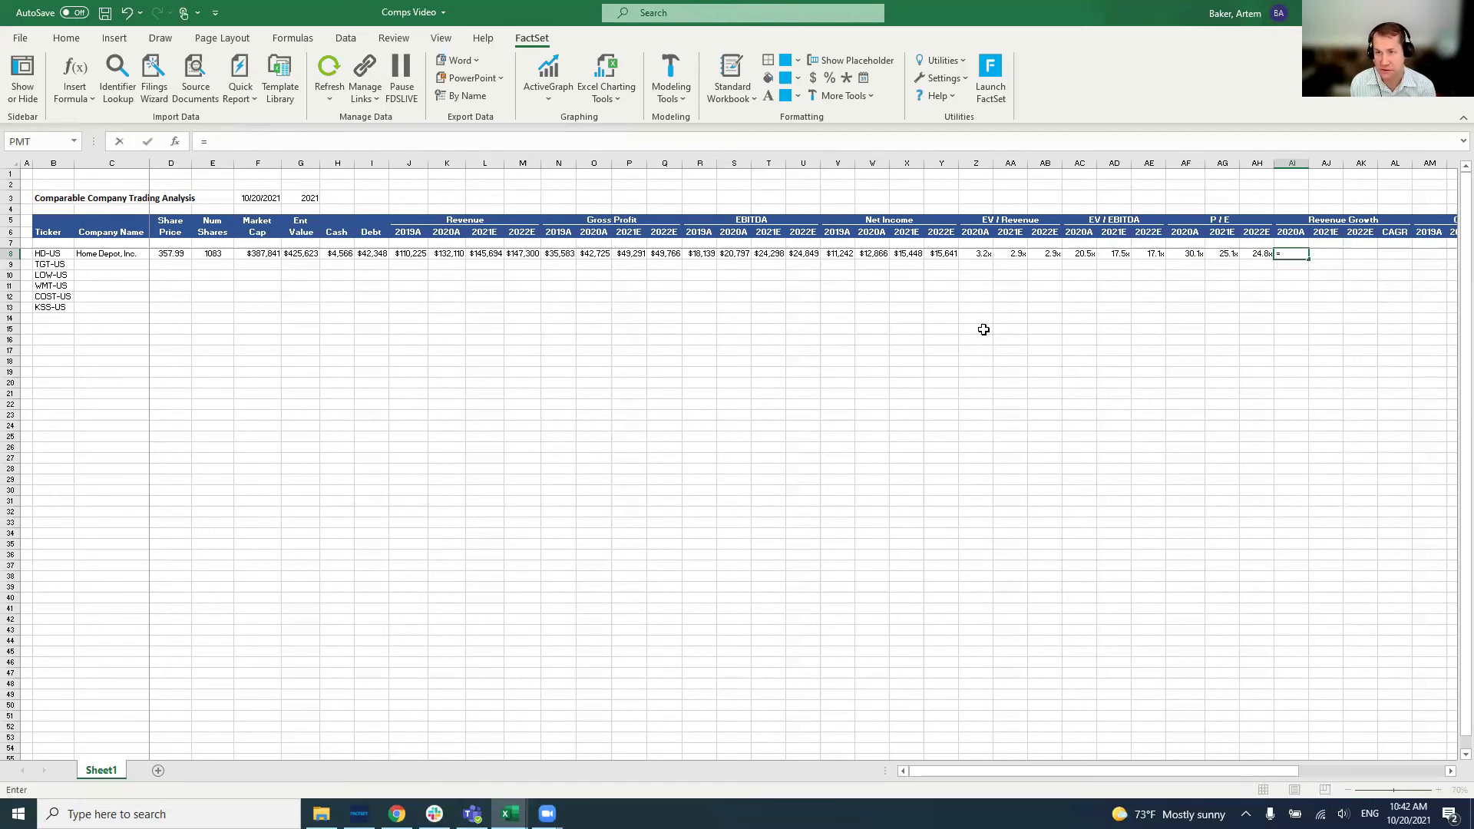
pyautogui.press('Left')
pyautogui.press('Left')
pyautogui.press('Left')
pyautogui.press('Left')
pyautogui.press('Left')
pyautogui.press('Left')
pyautogui.press('Left')
pyautogui.press('Left')
pyautogui.press('Left')
pyautogui.press('Left')
pyautogui.press('Left')
pyautogui.press('Left')
pyautogui.press('Left')
pyautogui.press('Left')
pyautogui.press('Left')
pyautogui.press('Left')
pyautogui.press('Left')
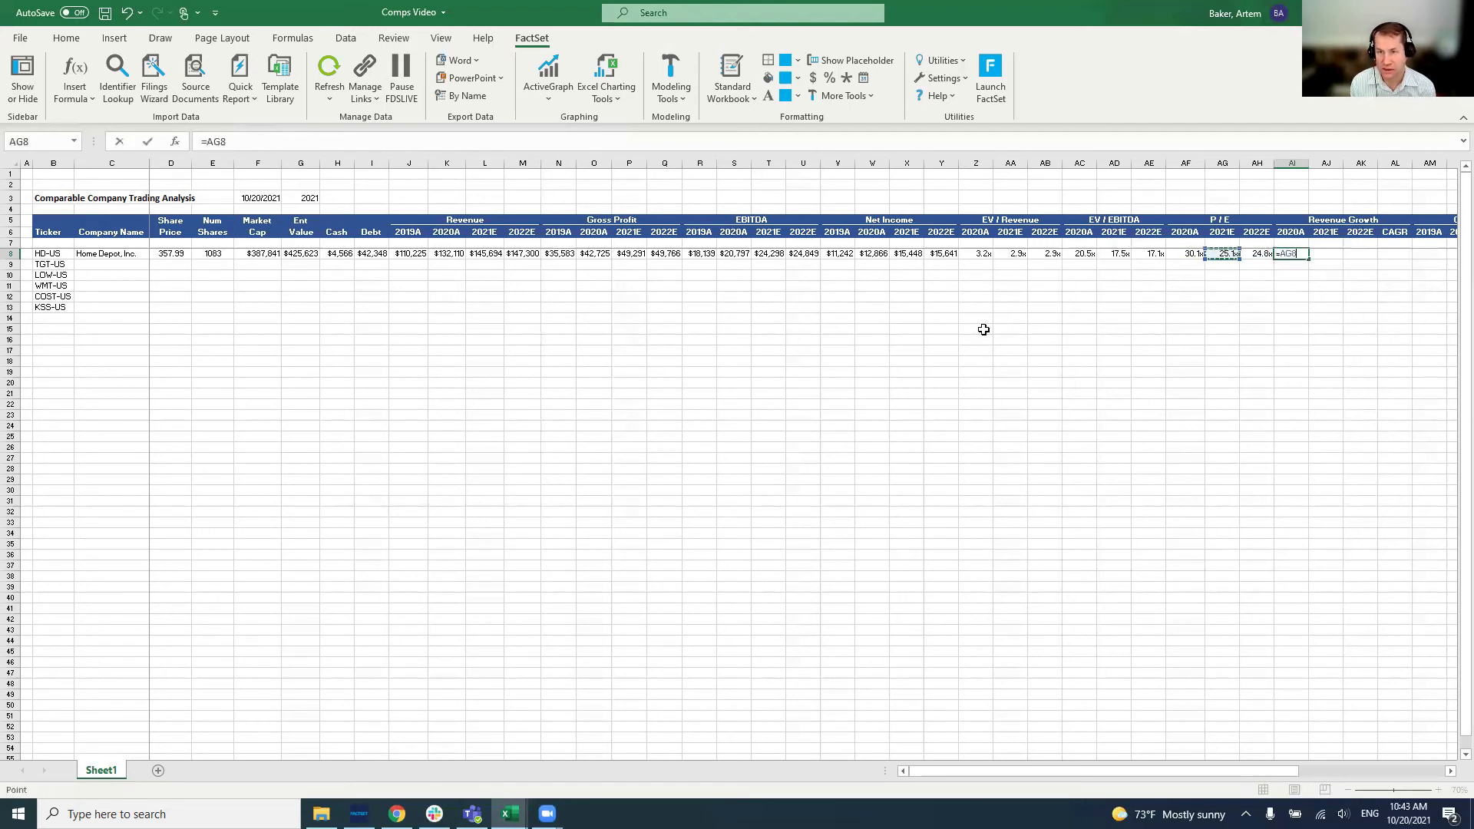
pyautogui.press('Left')
pyautogui.press('Left')
pyautogui.press('Left')
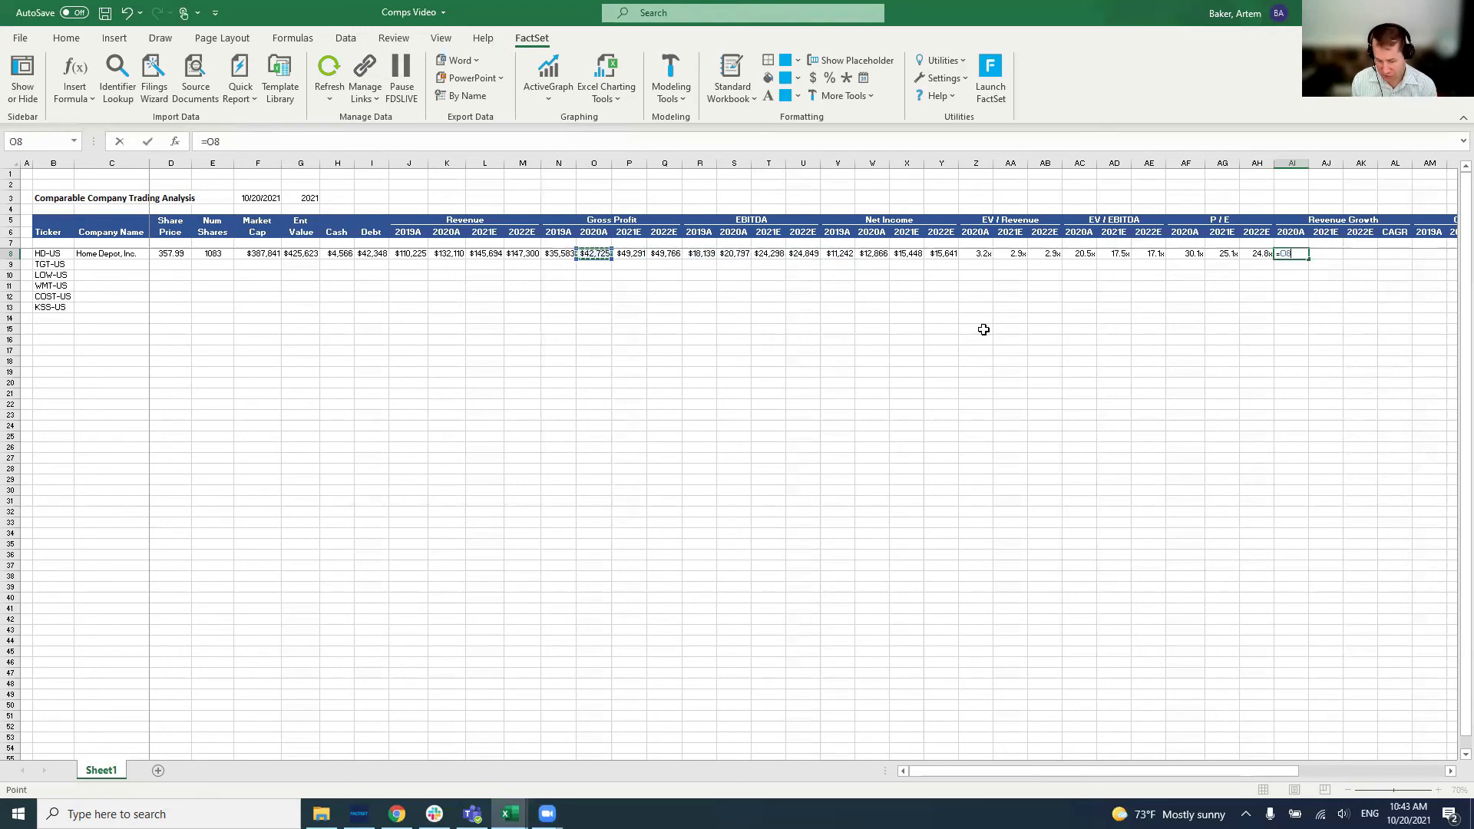
pyautogui.write('/')
pyautogui.press('Left')
pyautogui.press('Left')
pyautogui.press('Left')
pyautogui.press('Left')
pyautogui.press('Left')
pyautogui.press('Left')
pyautogui.press('Left')
pyautogui.press('Left')
pyautogui.press('Left')
pyautogui.press('Left')
pyautogui.press('Left')
pyautogui.press('Left')
pyautogui.press('Left')
pyautogui.press('Left')
pyautogui.press('Left')
pyautogui.press('Left')
pyautogui.press('Left')
pyautogui.press('Left')
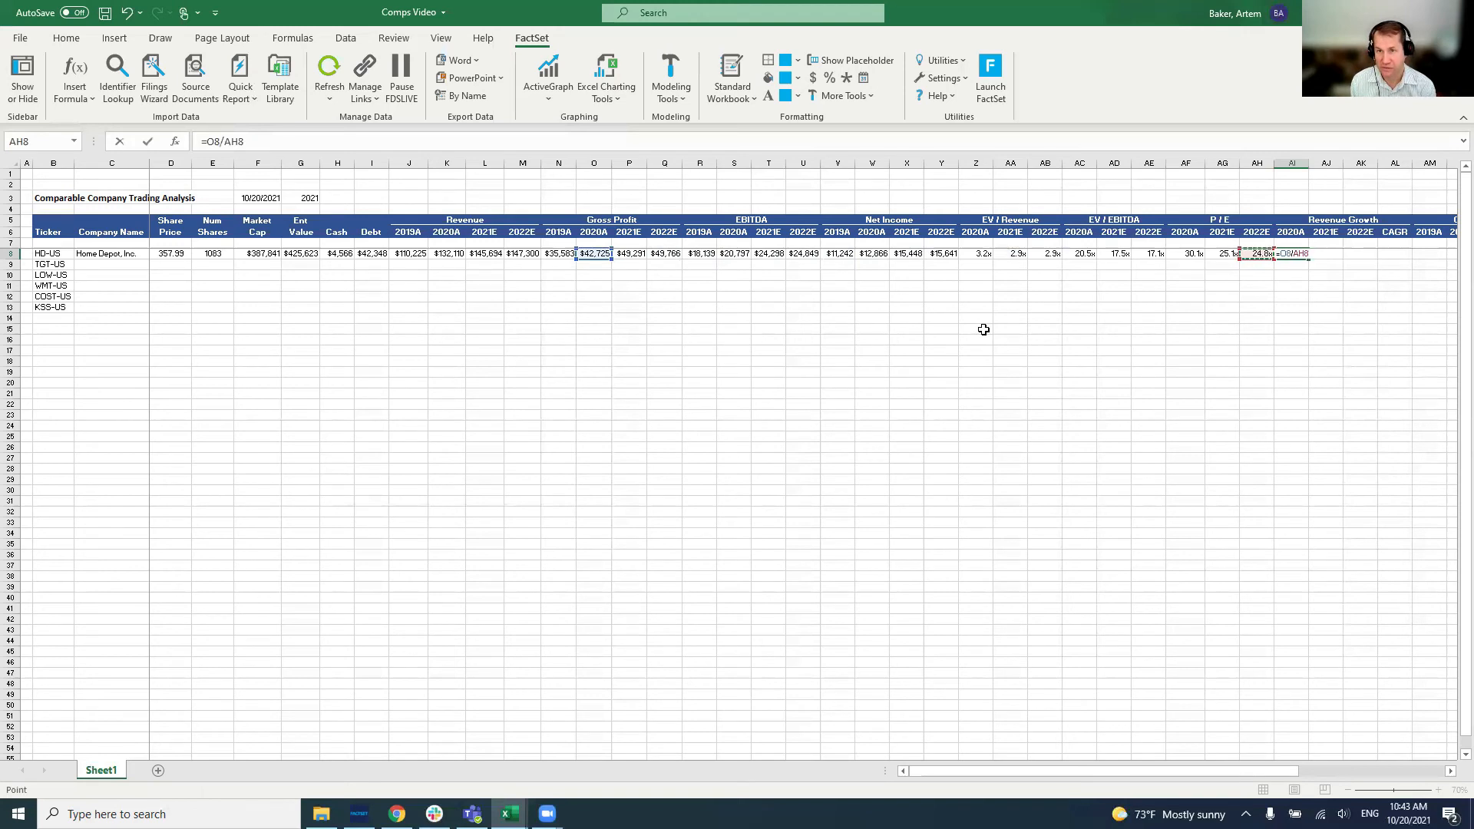
pyautogui.press('Left')
pyautogui.press('Left')
pyautogui.press('Left')
pyautogui.press('Left')
pyautogui.press('Right')
pyautogui.write('-1')
pyautogui.hotkey('ctrl', 'Return')
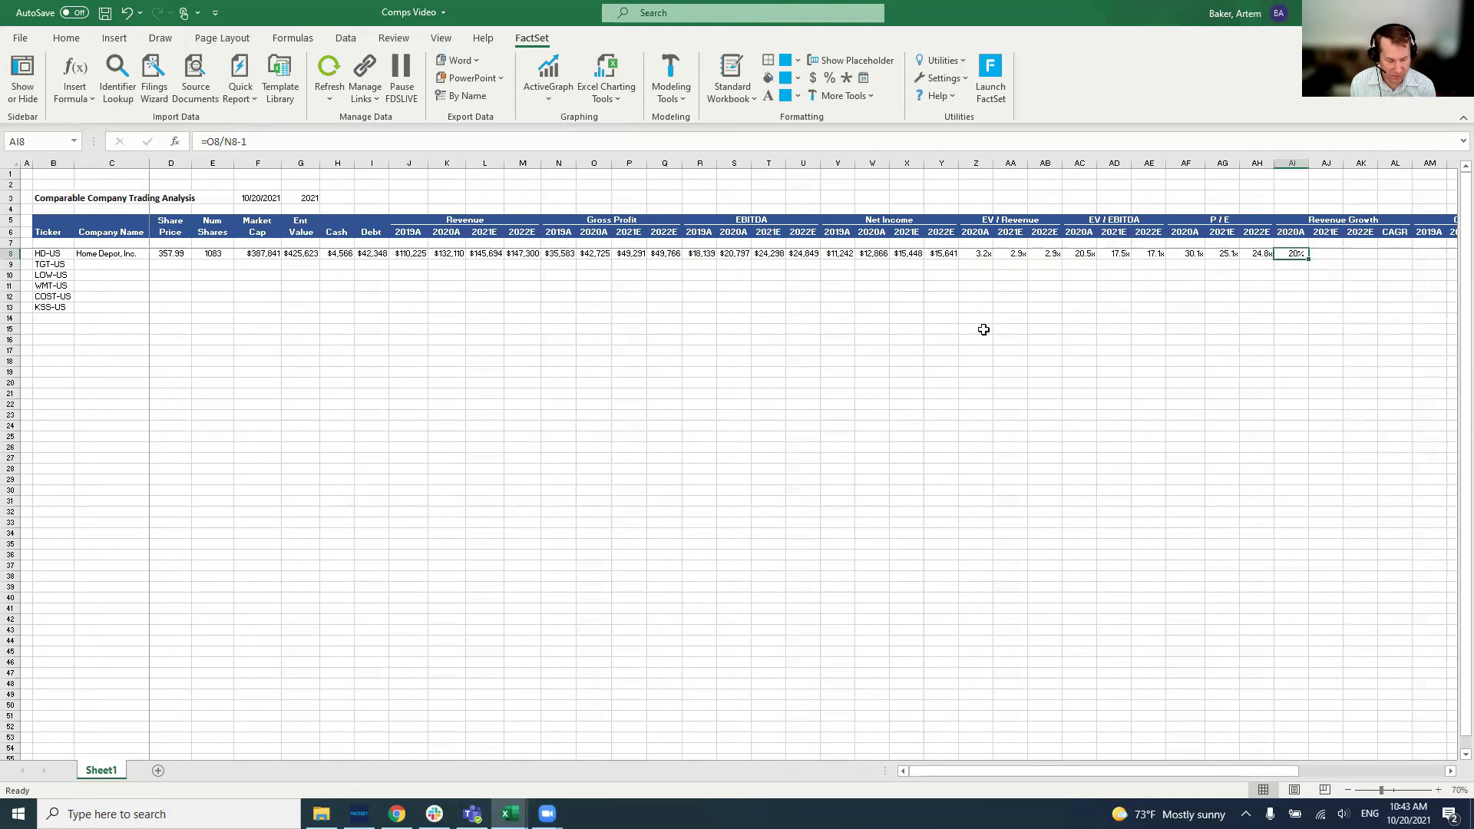
# Copy the growth formula from AI8 across to the 2021E and 2022E Revenue Growth cells AJ8:AK8.
pyautogui.hotkey('ctrl', 'c')
pyautogui.hotkey('shift', 'Right')
pyautogui.hotkey('shift', 'Right')
pyautogui.hotkey('ctrl', 'v')
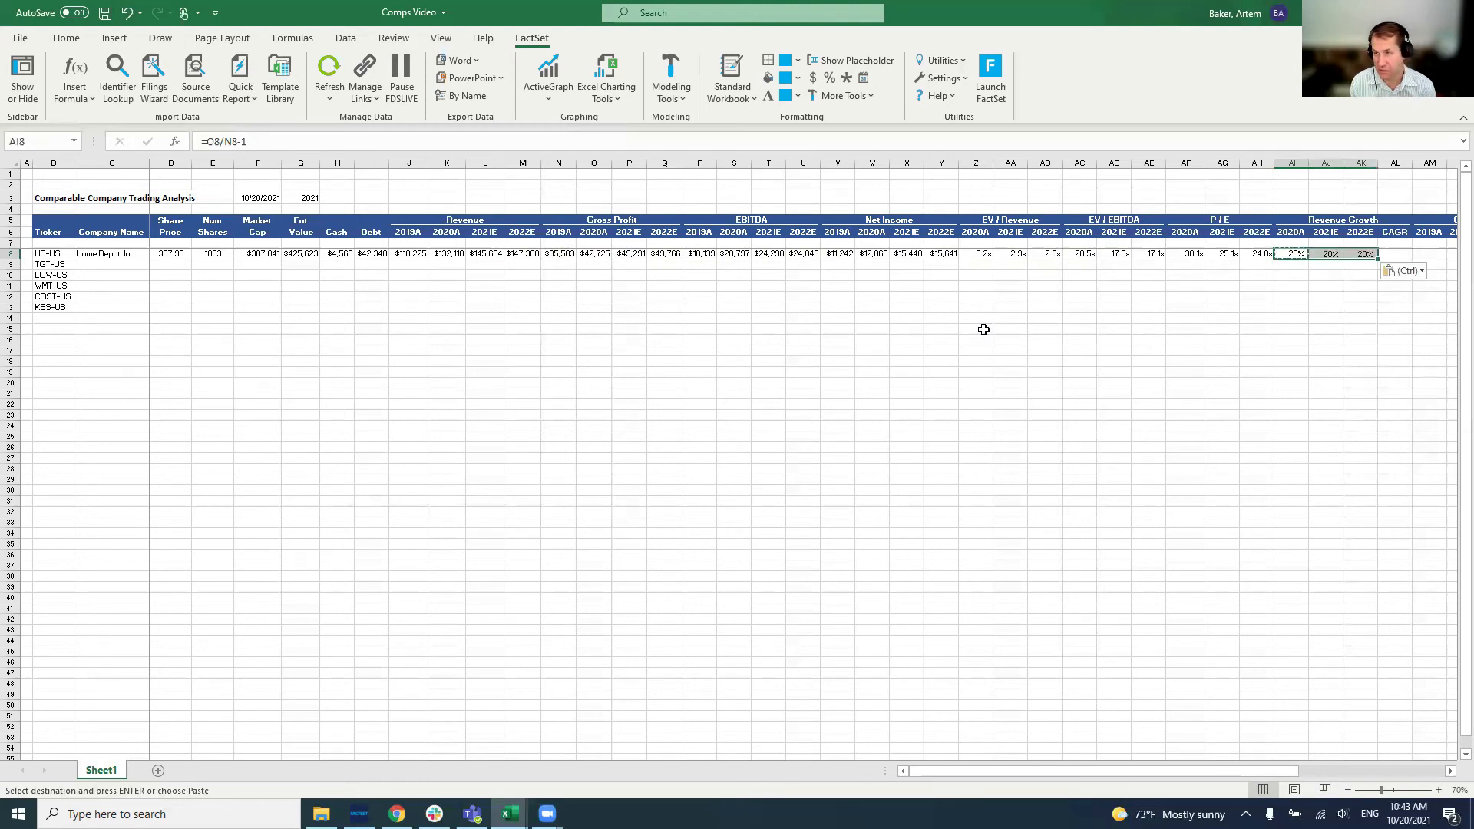
pyautogui.hotkey('shift', 'Left')
pyautogui.hotkey('shift', 'Left')
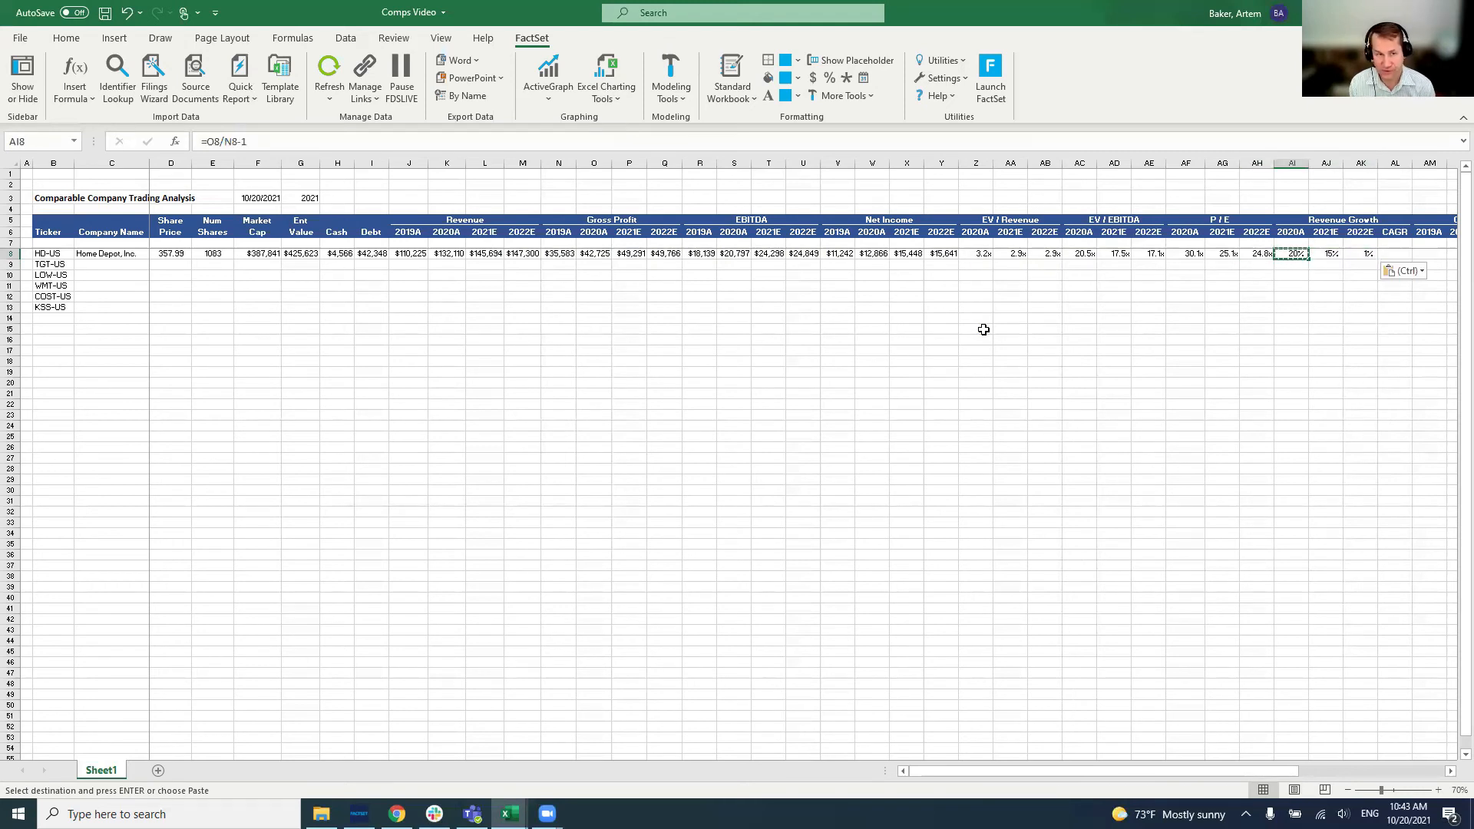
pyautogui.press('Right')
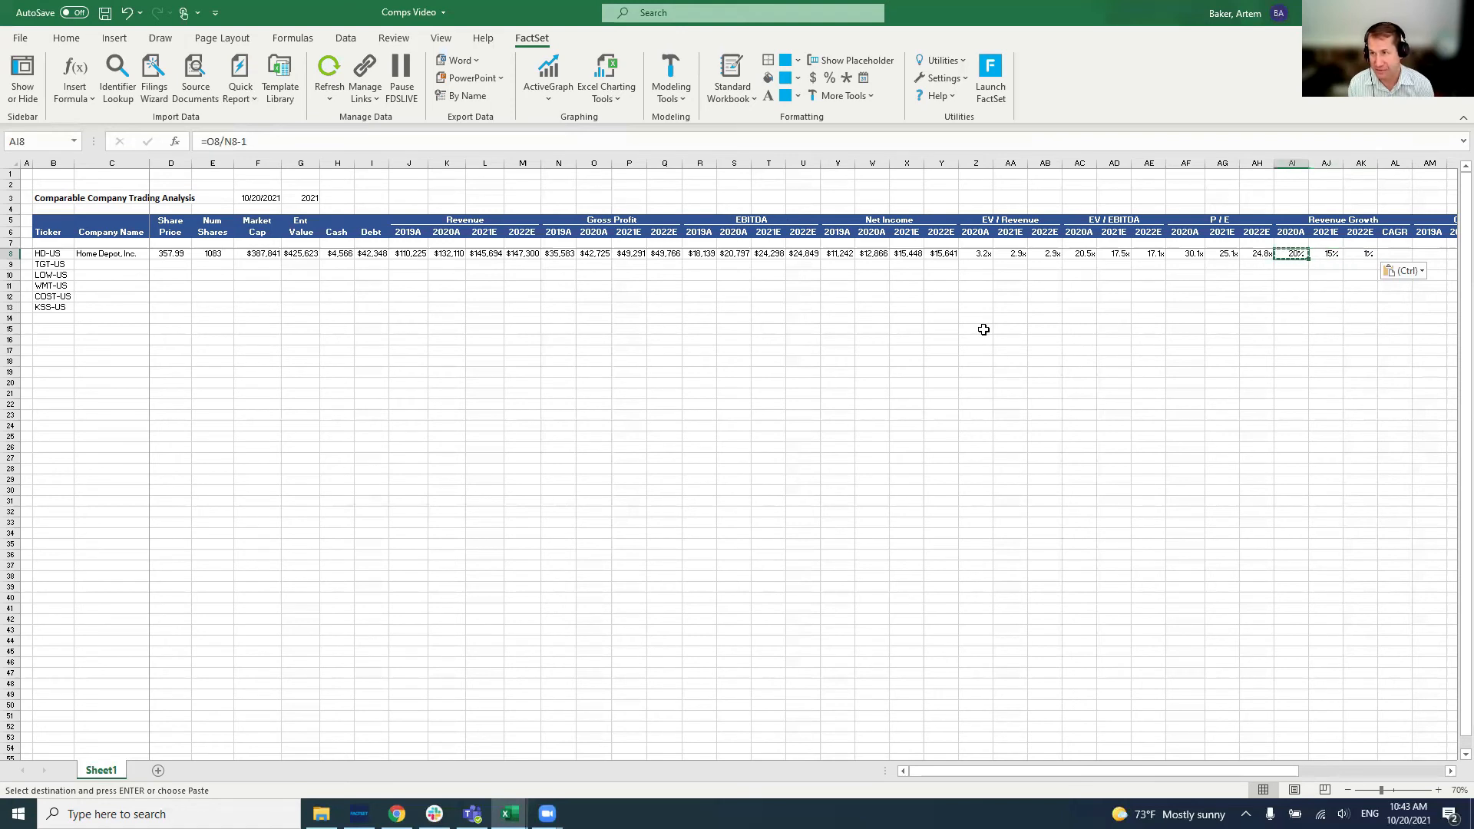
# Review the P / E and Revenue Growth formulas in row 8, checking which cells each growth formula references.
pyautogui.press('Left')
pyautogui.press('Left')
pyautogui.press('Left')
pyautogui.press('Left')
pyautogui.press('Left')
pyautogui.press('Left')
pyautogui.press('Left')
pyautogui.press('Left')
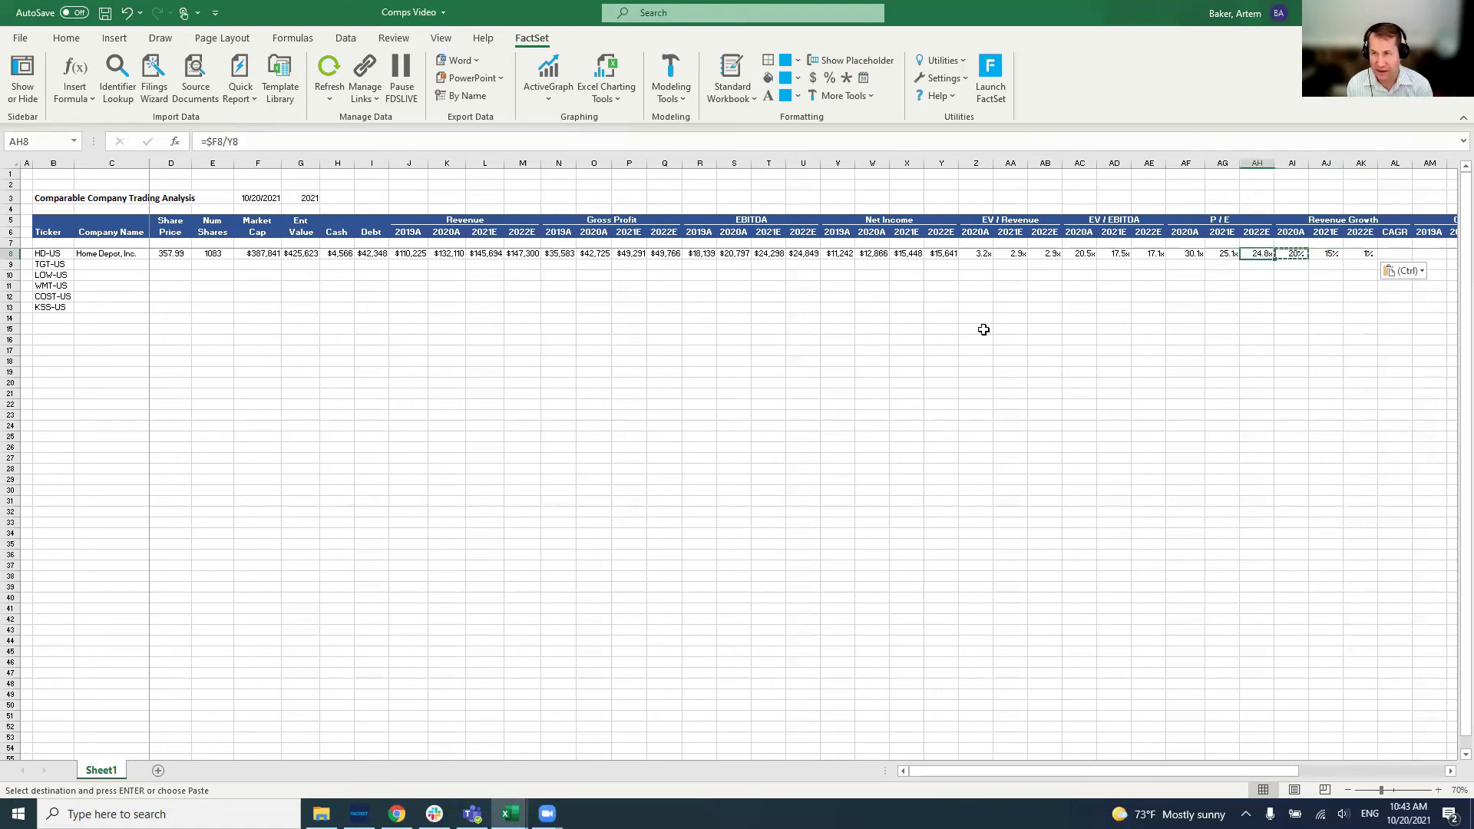
pyautogui.press('Right')
pyautogui.press('Right')
pyautogui.press('Right')
pyautogui.press('Right')
pyautogui.press('Right')
pyautogui.press('Right')
pyautogui.press('Right')
pyautogui.press('Right')
pyautogui.press('Right')
pyautogui.press('Right')
pyautogui.press('Right')
pyautogui.press('Right')
pyautogui.press('Right')
pyautogui.press('Right')
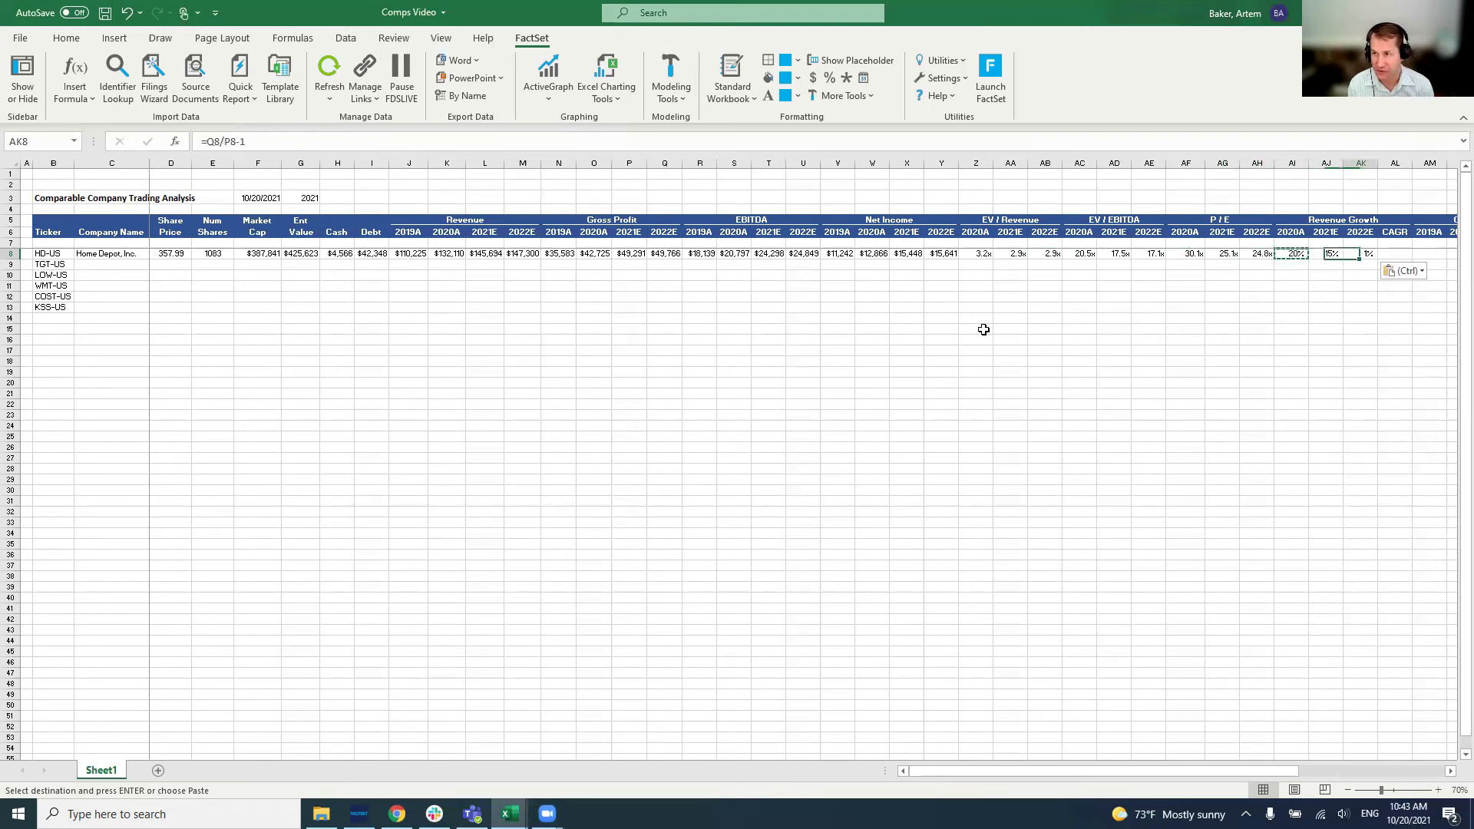
# Start the Revenue Growth CAGR formula in AL8 by dividing 2022E revenue by 2019A revenue, M8/J8.
pyautogui.press('Left')
pyautogui.press('Left')
pyautogui.press('Left')
pyautogui.press('Left')
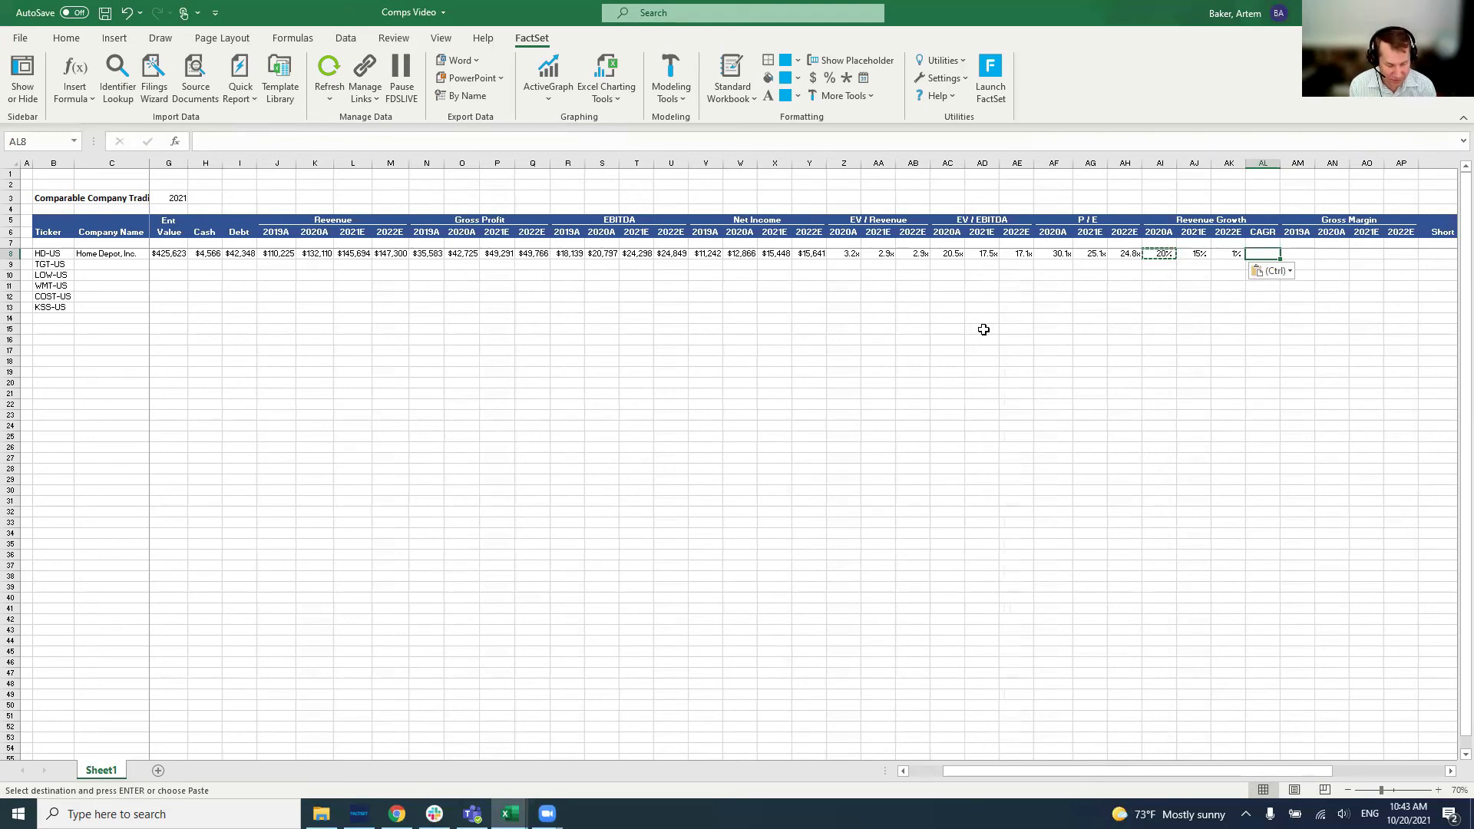
pyautogui.write('=')
pyautogui.press('Left')
pyautogui.press('Left')
pyautogui.press('Left')
pyautogui.press('Left')
pyautogui.press('Left')
pyautogui.press('Left')
pyautogui.press('Left')
pyautogui.press('Left')
pyautogui.press('Left')
pyautogui.press('Left')
pyautogui.press('Left')
pyautogui.press('Left')
pyautogui.press('Left')
pyautogui.press('Left')
pyautogui.press('Left')
pyautogui.press('Left')
pyautogui.press('Left')
pyautogui.press('Left')
pyautogui.press('Left')
pyautogui.press('Left')
pyautogui.press('Left')
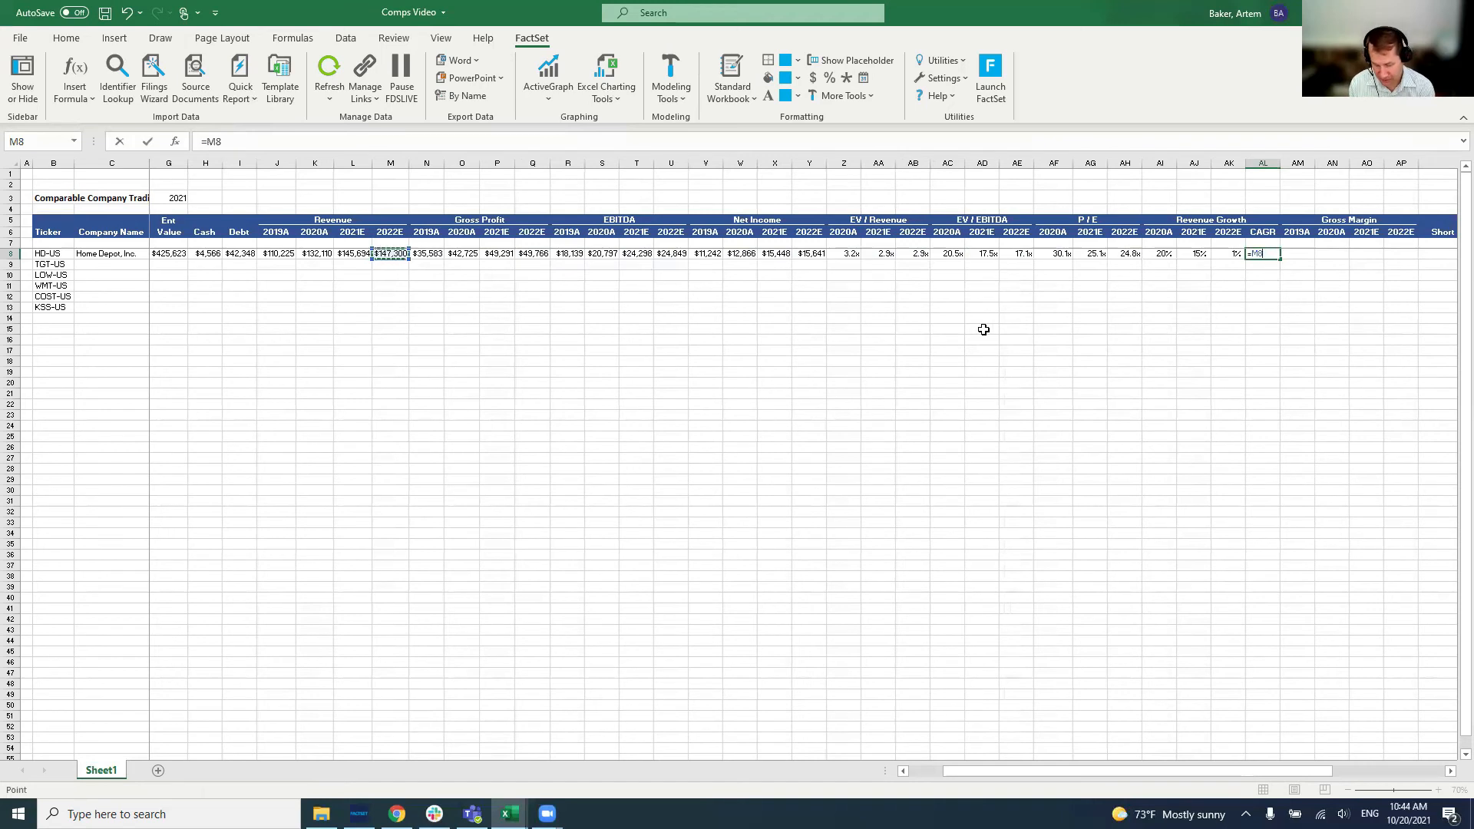
pyautogui.write('/')
pyautogui.press('Left')
pyautogui.press('Left')
pyautogui.press('Left')
pyautogui.press('Left')
pyautogui.press('Left')
pyautogui.press('Left')
pyautogui.press('Left')
pyautogui.press('Left')
pyautogui.press('Left')
pyautogui.press('Left')
pyautogui.press('Left')
pyautogui.press('Left')
pyautogui.press('Left')
pyautogui.press('Left')
pyautogui.press('Left')
pyautogui.press('Left')
pyautogui.press('Left')
pyautogui.press('Left')
pyautogui.press('Left')
pyautogui.press('Left')
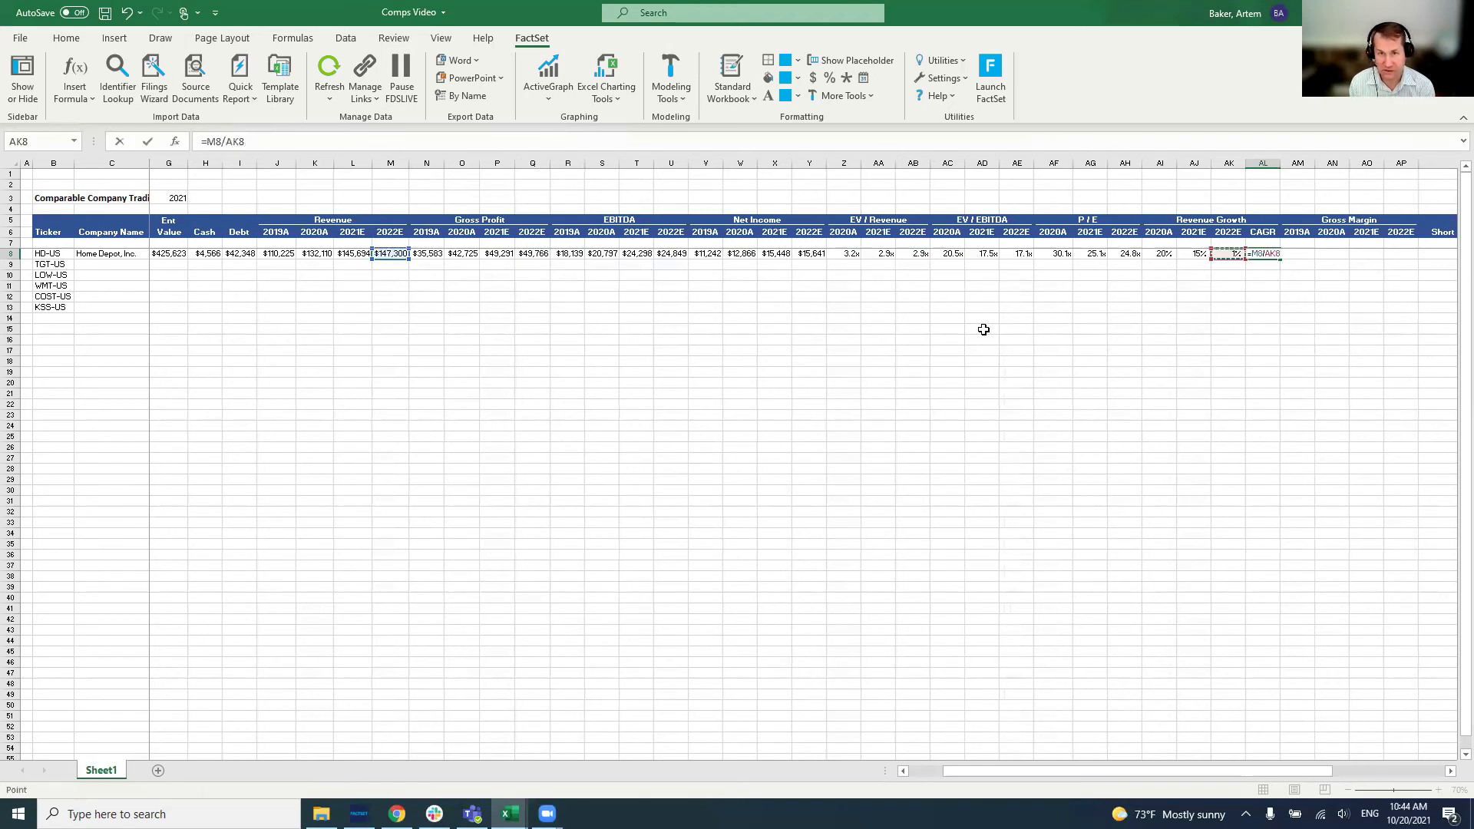
pyautogui.press('Left')
pyautogui.press('Left')
pyautogui.press('Left')
pyautogui.press('Left')
pyautogui.press('Left')
pyautogui.press('Left')
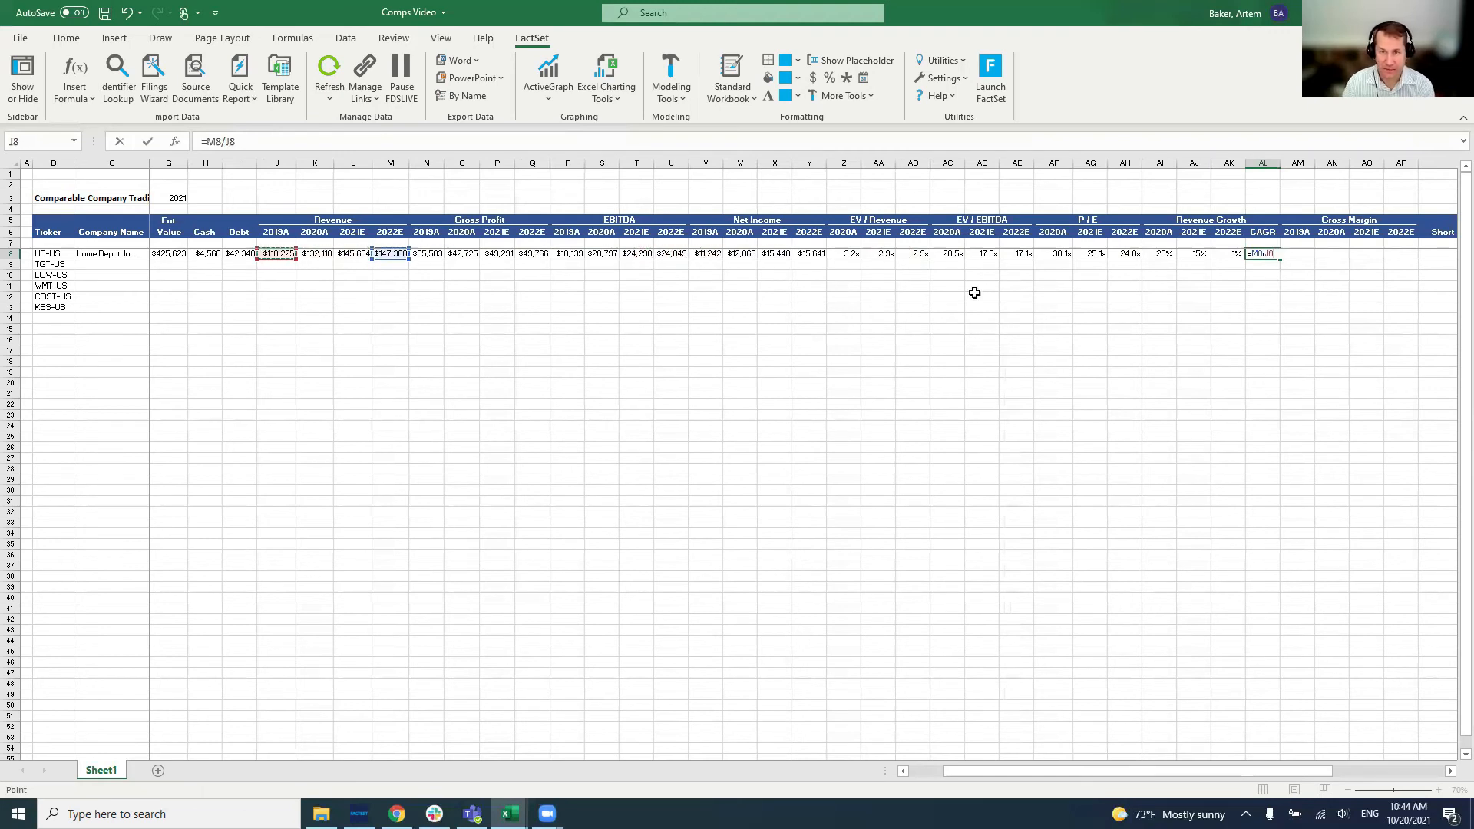
# Complete the CAGR formula in AL8 as =(M8/J8)^(1/3)-1 to annualize revenue growth over three years.
pyautogui.click(206, 143)
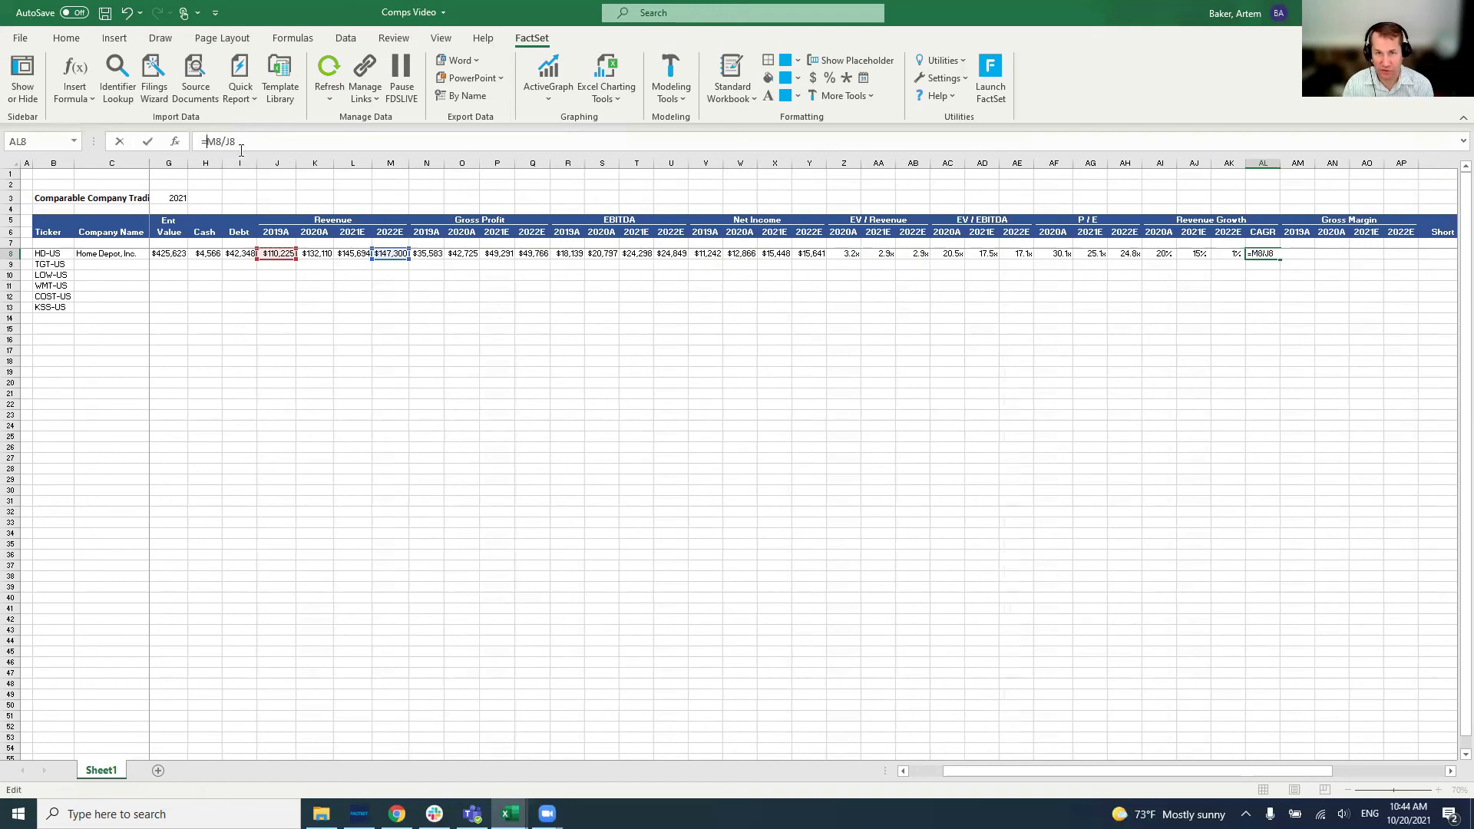
pyautogui.write('(')
pyautogui.press('End')
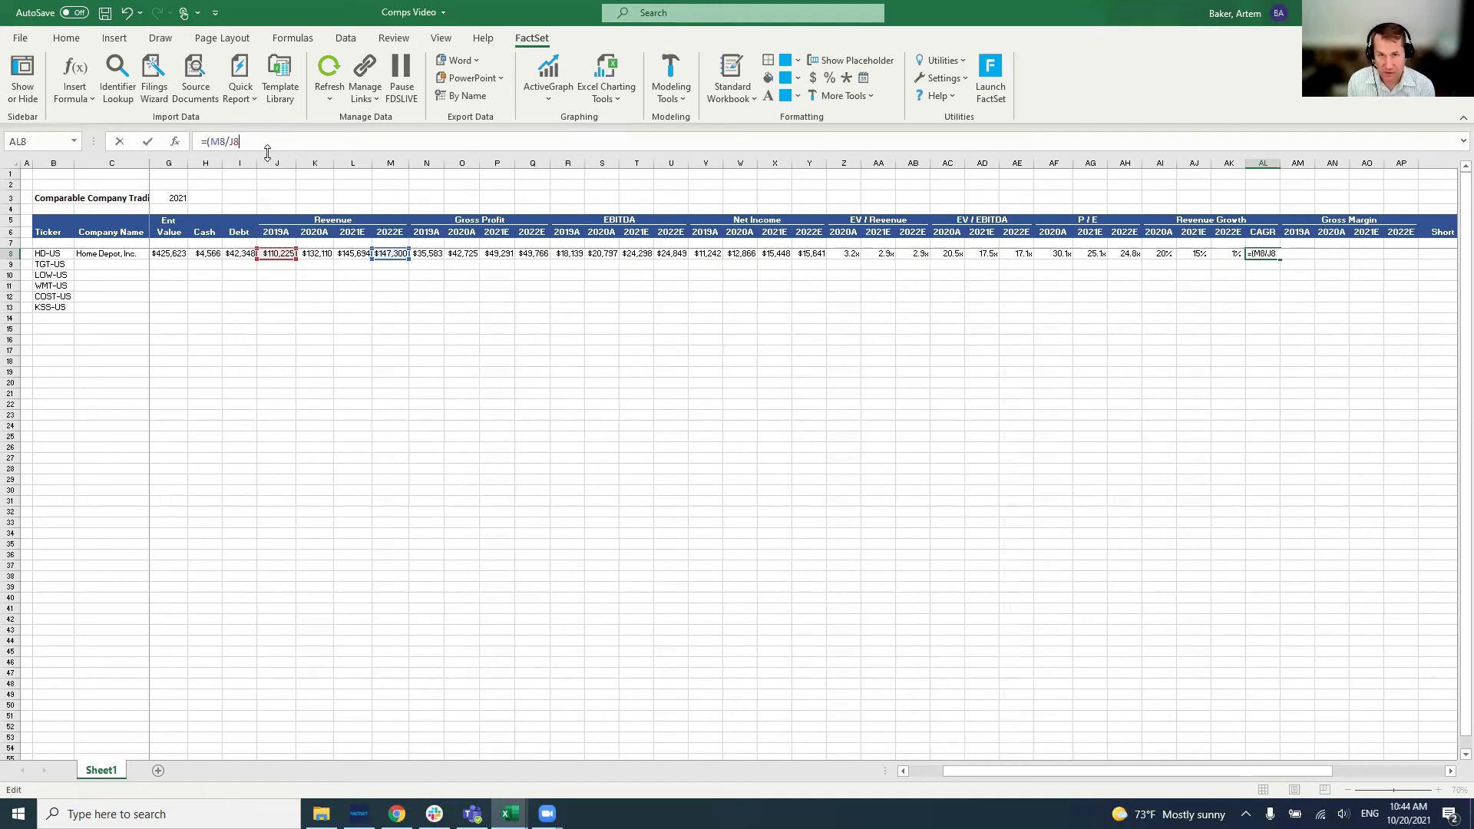
pyautogui.write(')')
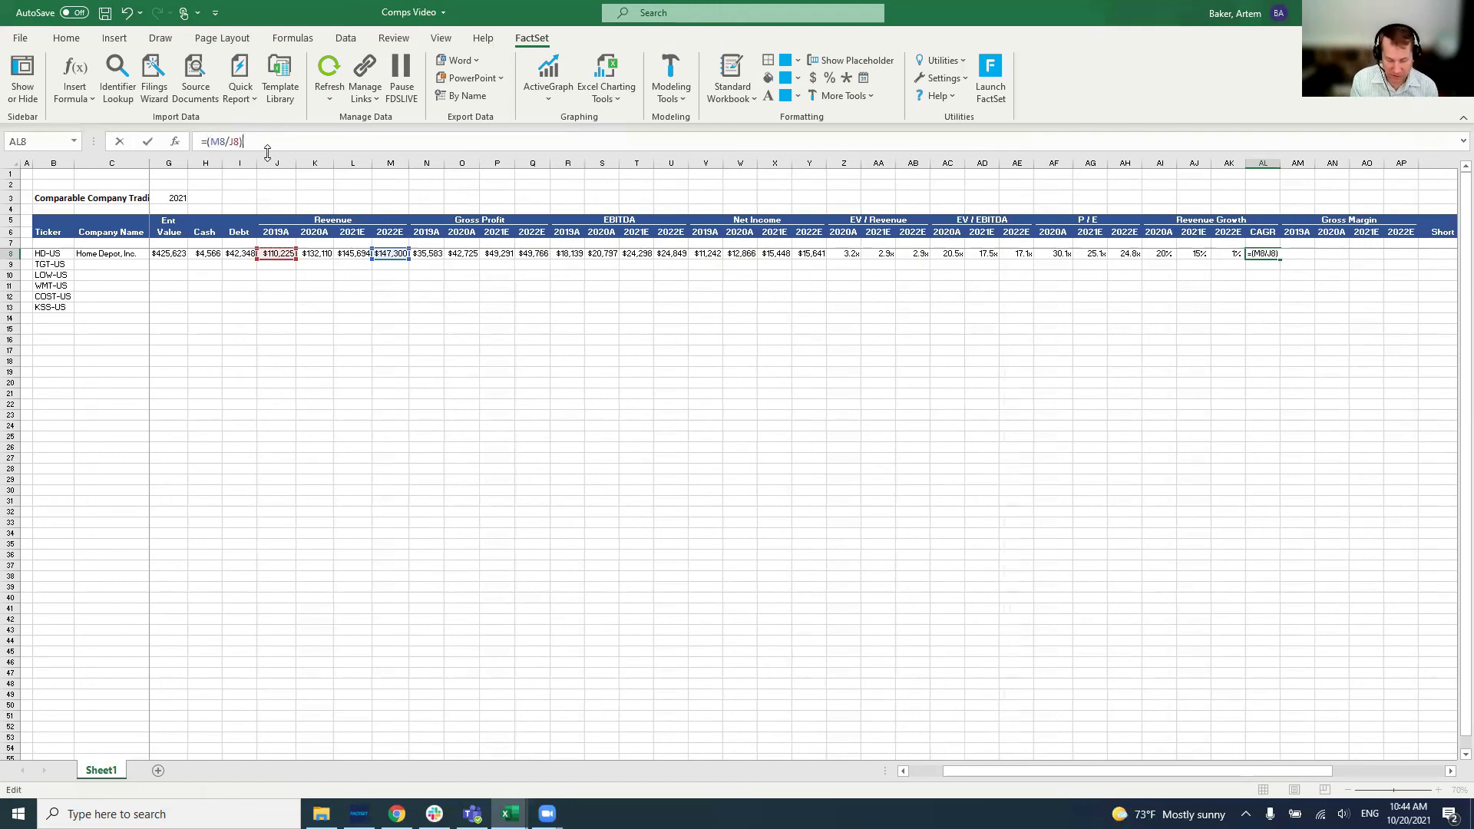
pyautogui.write('^(')
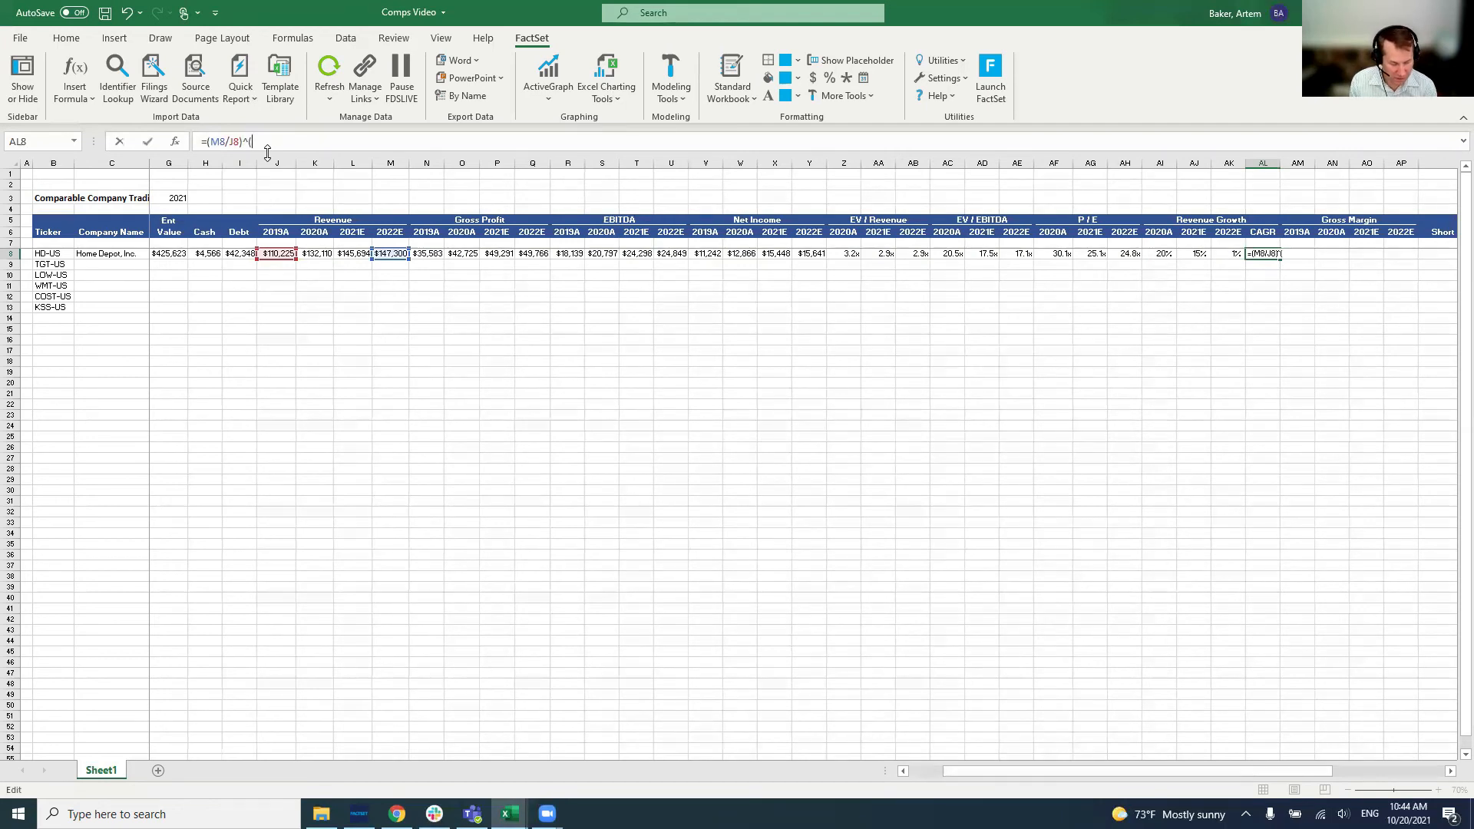
pyautogui.write('1')
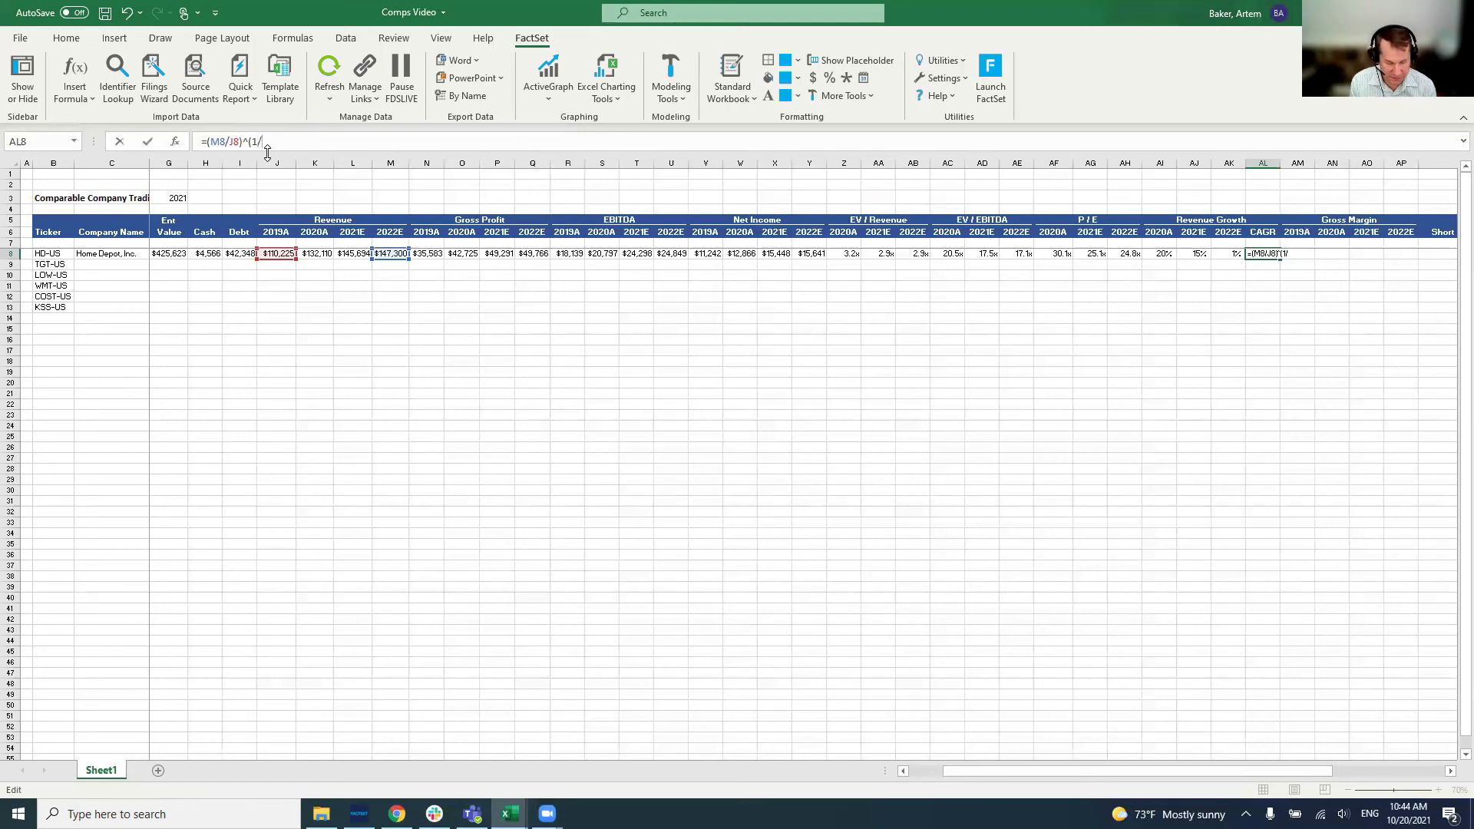
pyautogui.write('/3)-1')
pyautogui.hotkey('ctrl', 'Return')
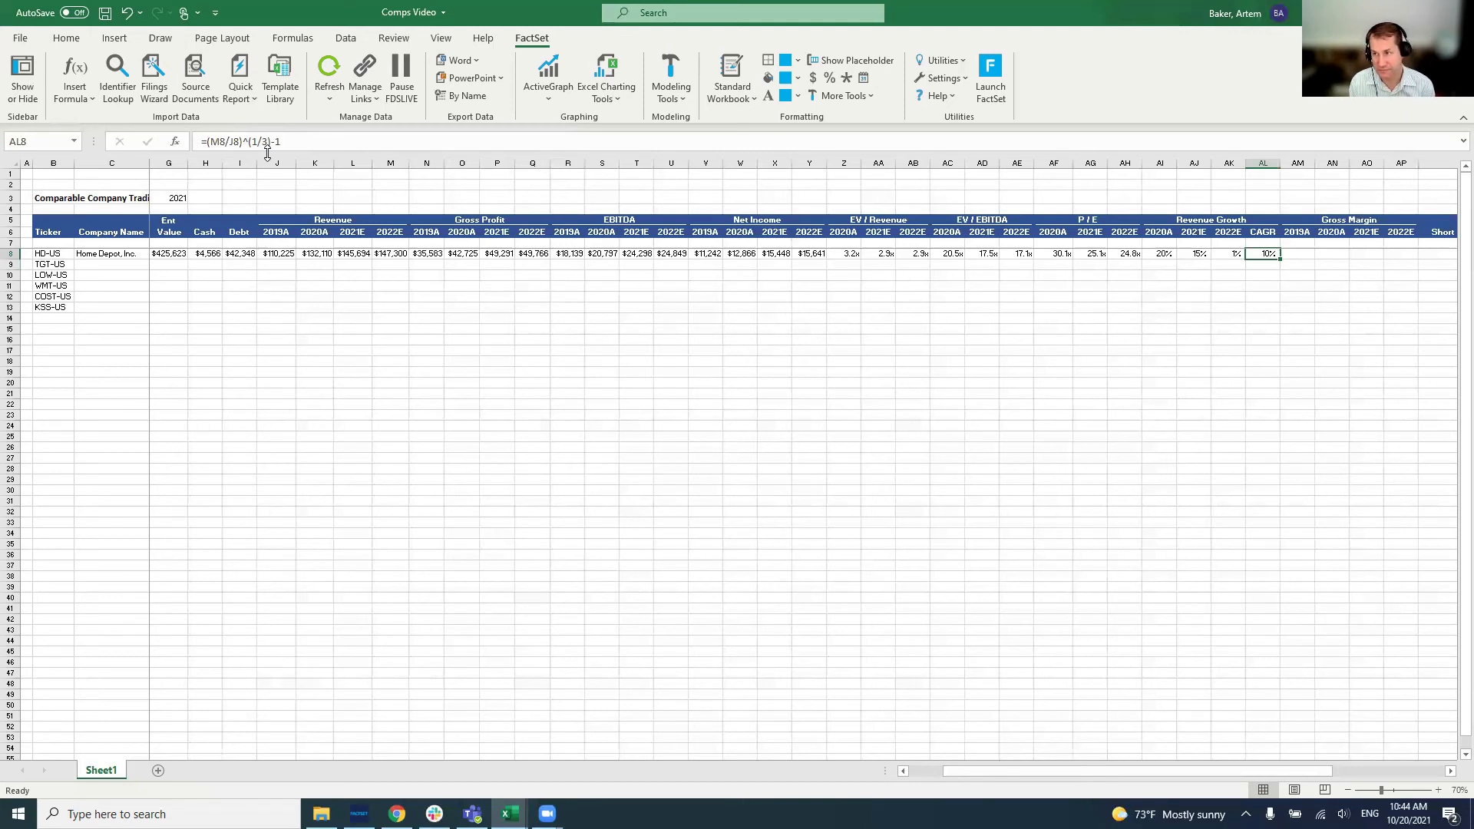
# Enter =N8/J8 in AM8, the 2019A Gross Margin cell, to divide gross profit by revenue.
pyautogui.press('Right')
pyautogui.press('Right')
pyautogui.press('Right')
pyautogui.press('Right')
pyautogui.press('Right')
pyautogui.press('Right')
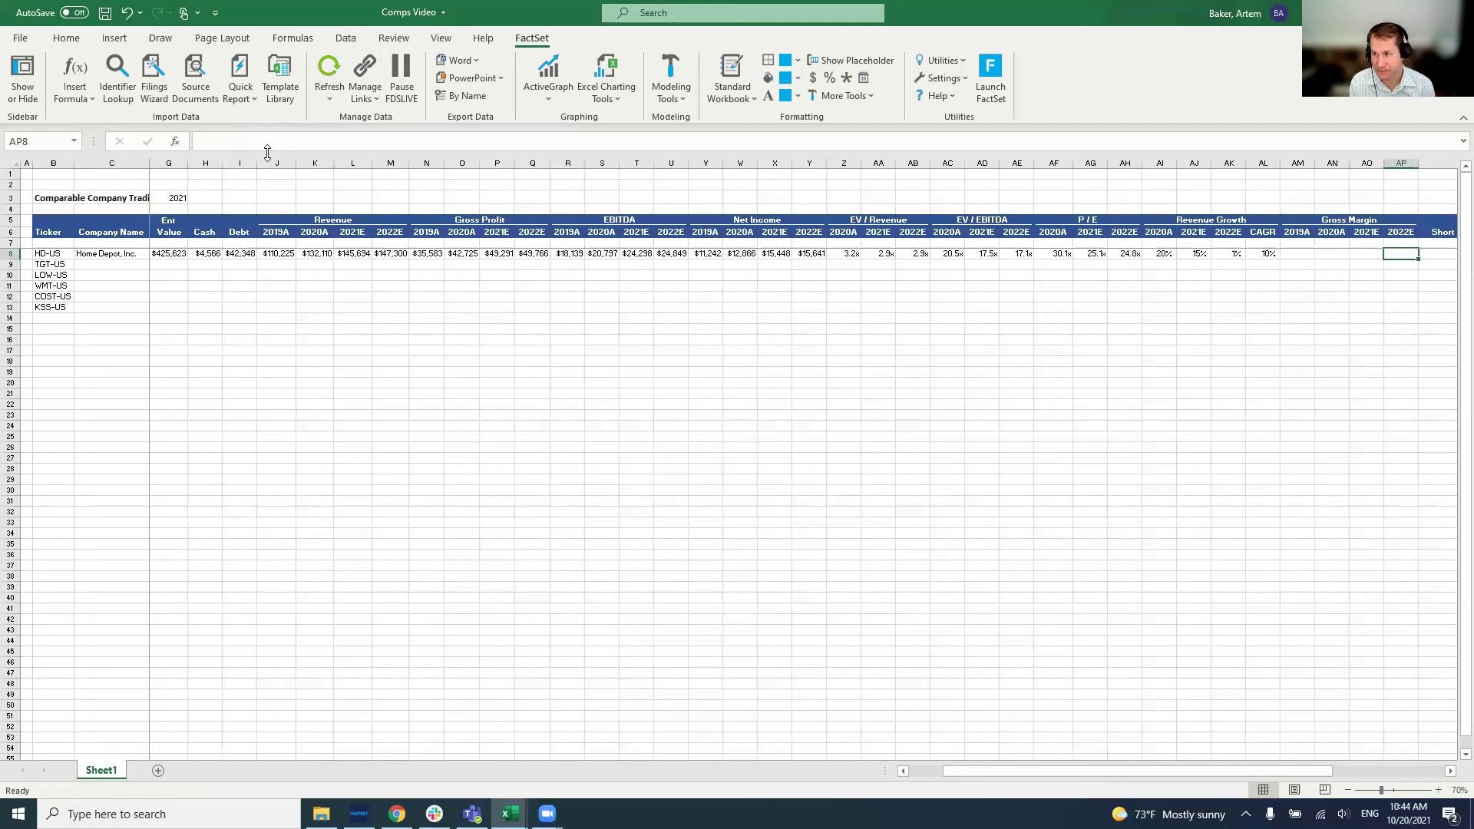
pyautogui.press('Left')
pyautogui.press('Left')
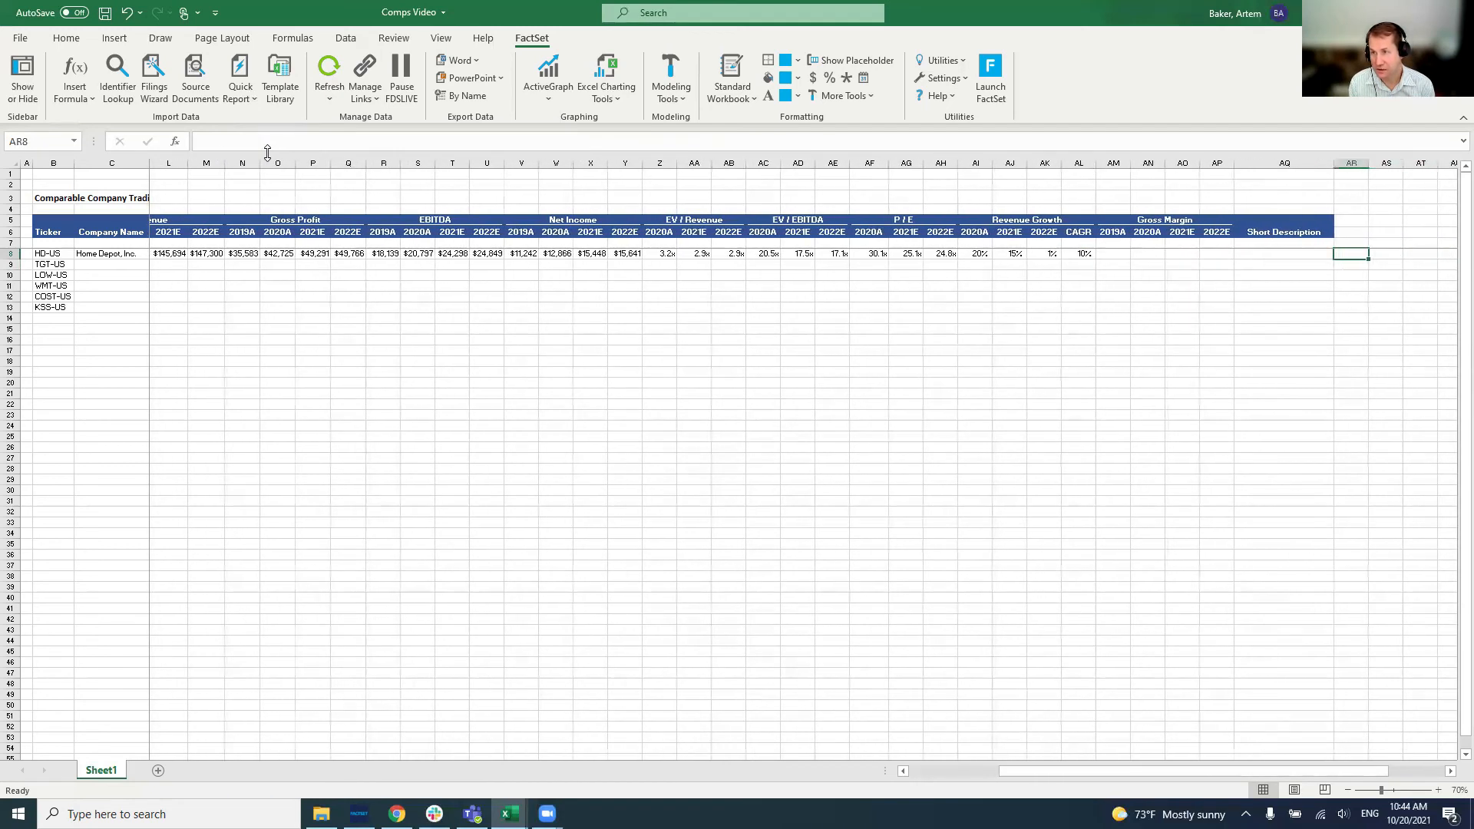
pyautogui.press('Left')
pyautogui.press('Left')
pyautogui.press('Left')
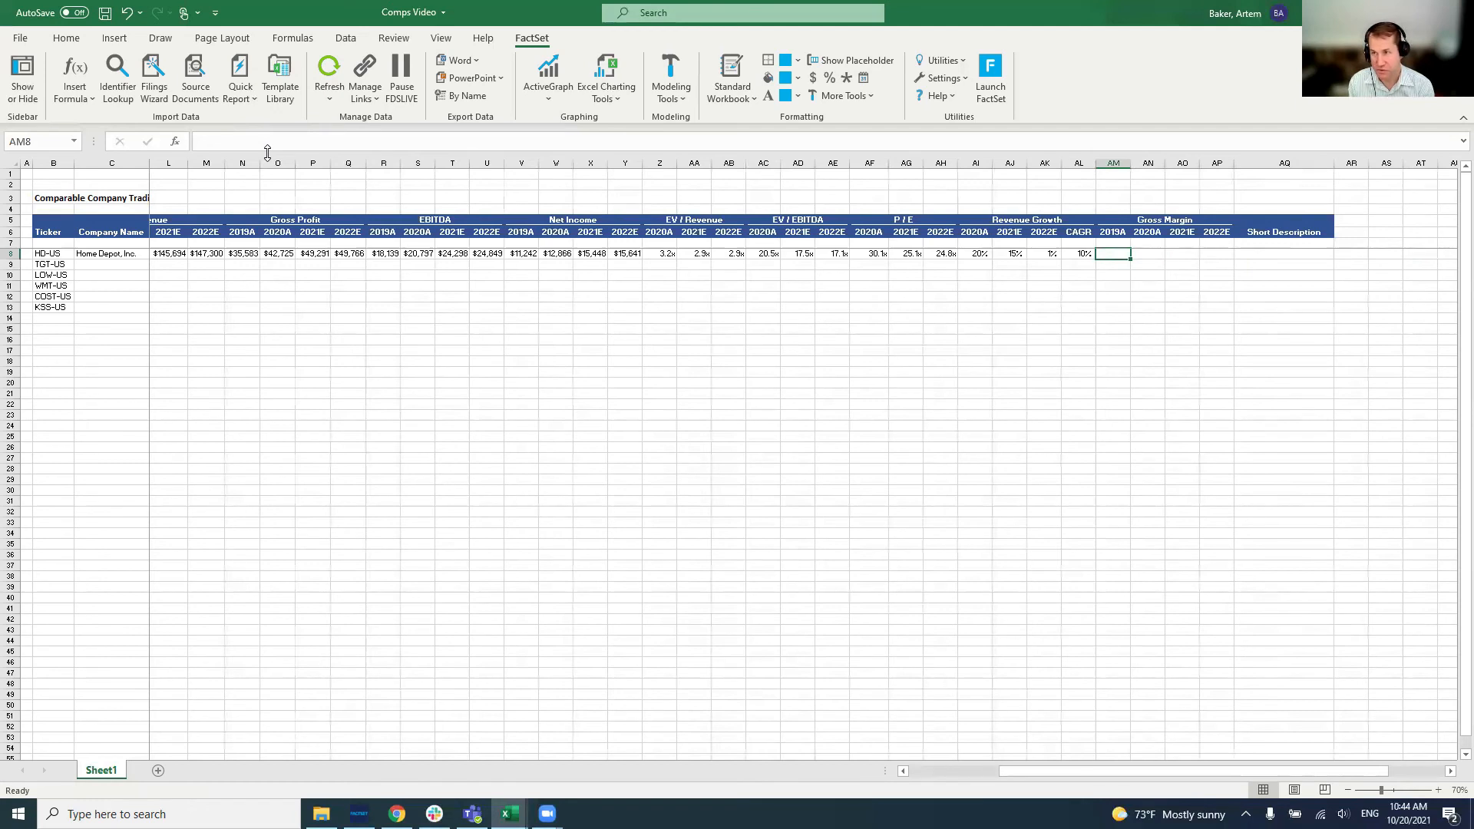
pyautogui.write('=')
pyautogui.press('Left')
pyautogui.press('Left')
pyautogui.press('Left')
pyautogui.press('Left')
pyautogui.press('Left')
pyautogui.press('Left')
pyautogui.press('Left')
pyautogui.press('Left')
pyautogui.press('Left')
pyautogui.press('Left')
pyautogui.press('Left')
pyautogui.press('Left')
pyautogui.press('Left')
pyautogui.press('Left')
pyautogui.press('Left')
pyautogui.press('Left')
pyautogui.press('Left')
pyautogui.press('Left')
pyautogui.press('Left')
pyautogui.press('Left')
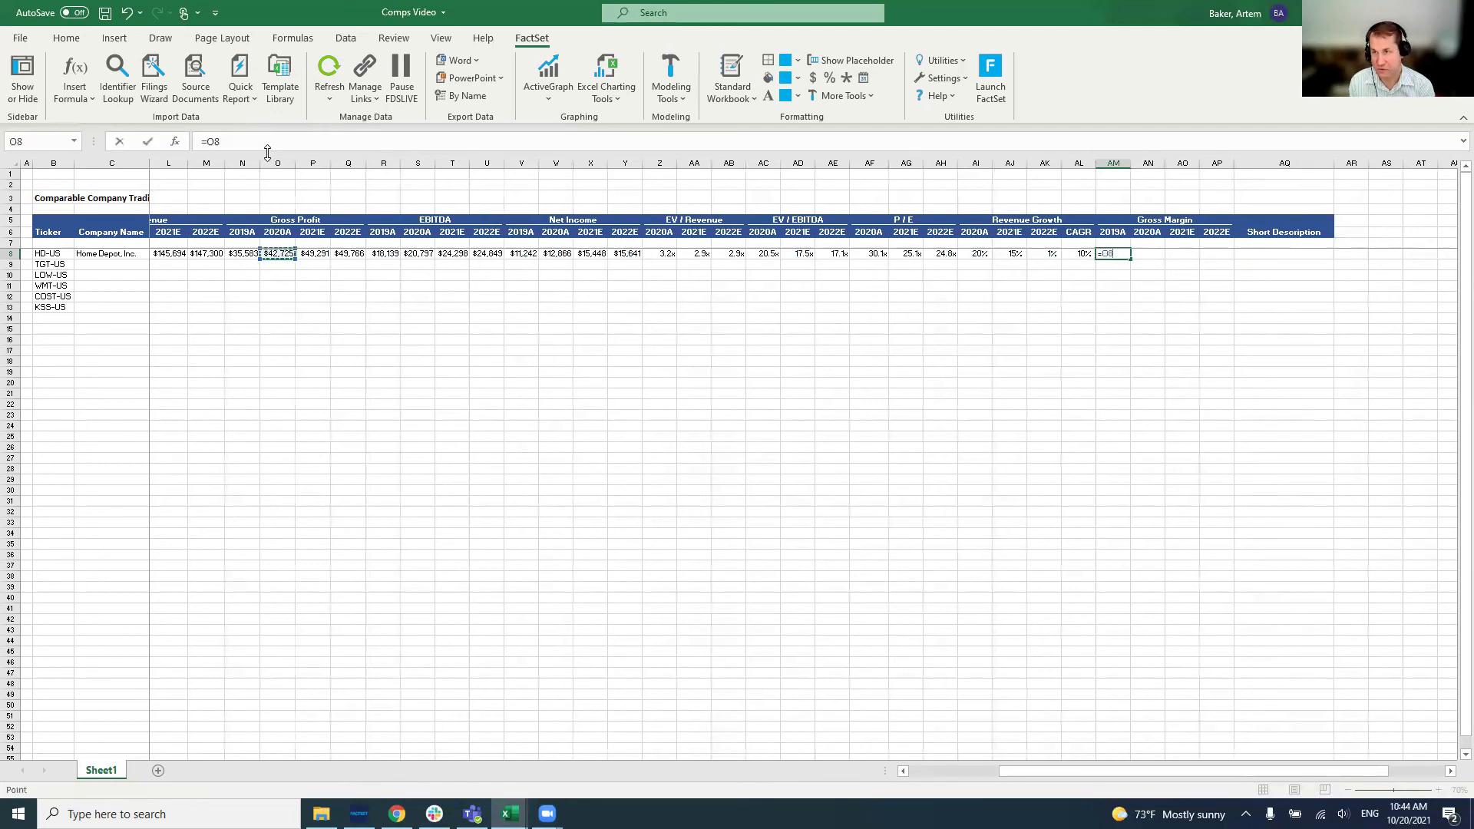
pyautogui.press('Left')
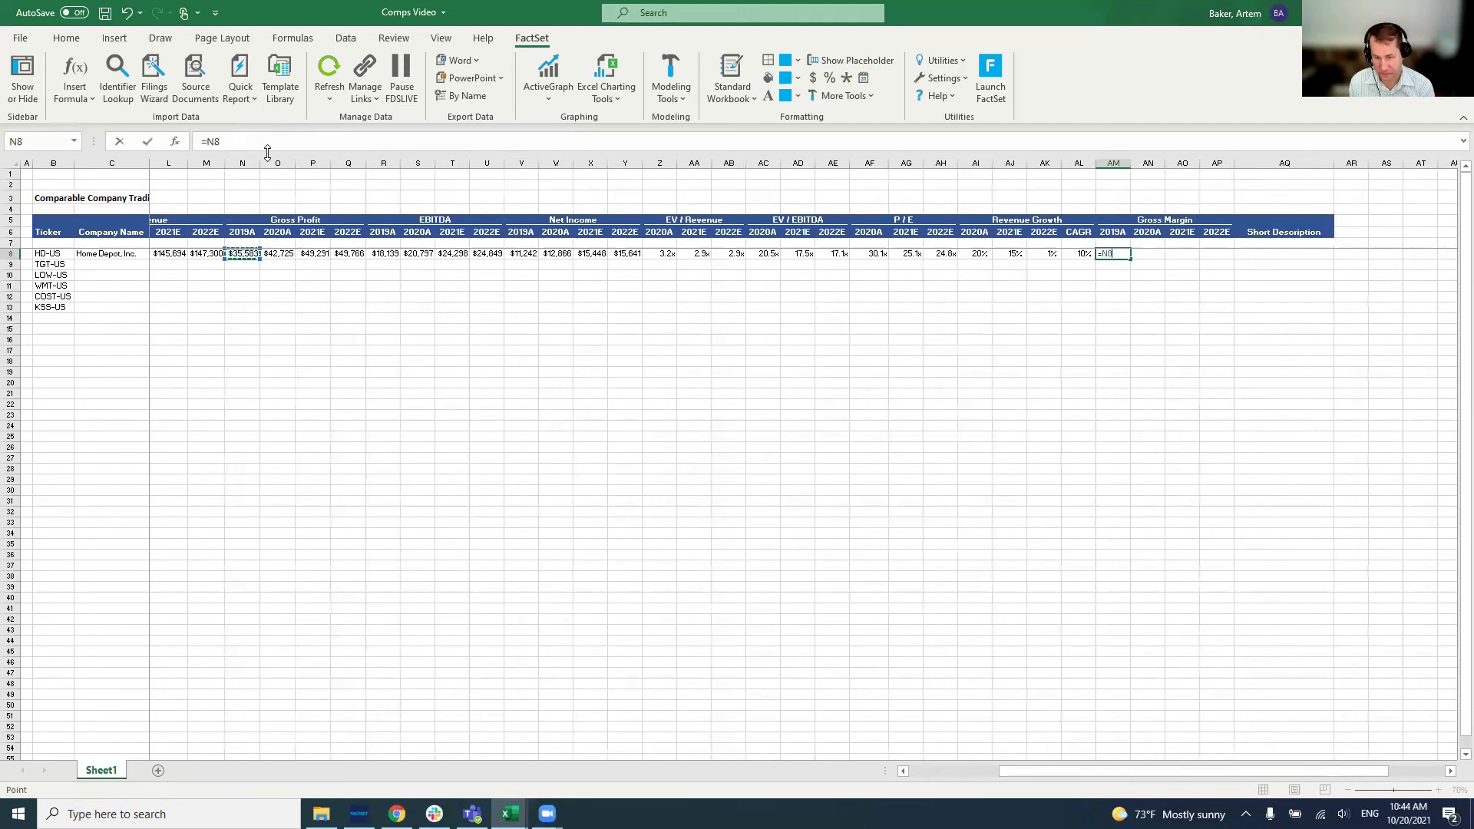
pyautogui.write('/')
pyautogui.press('Left')
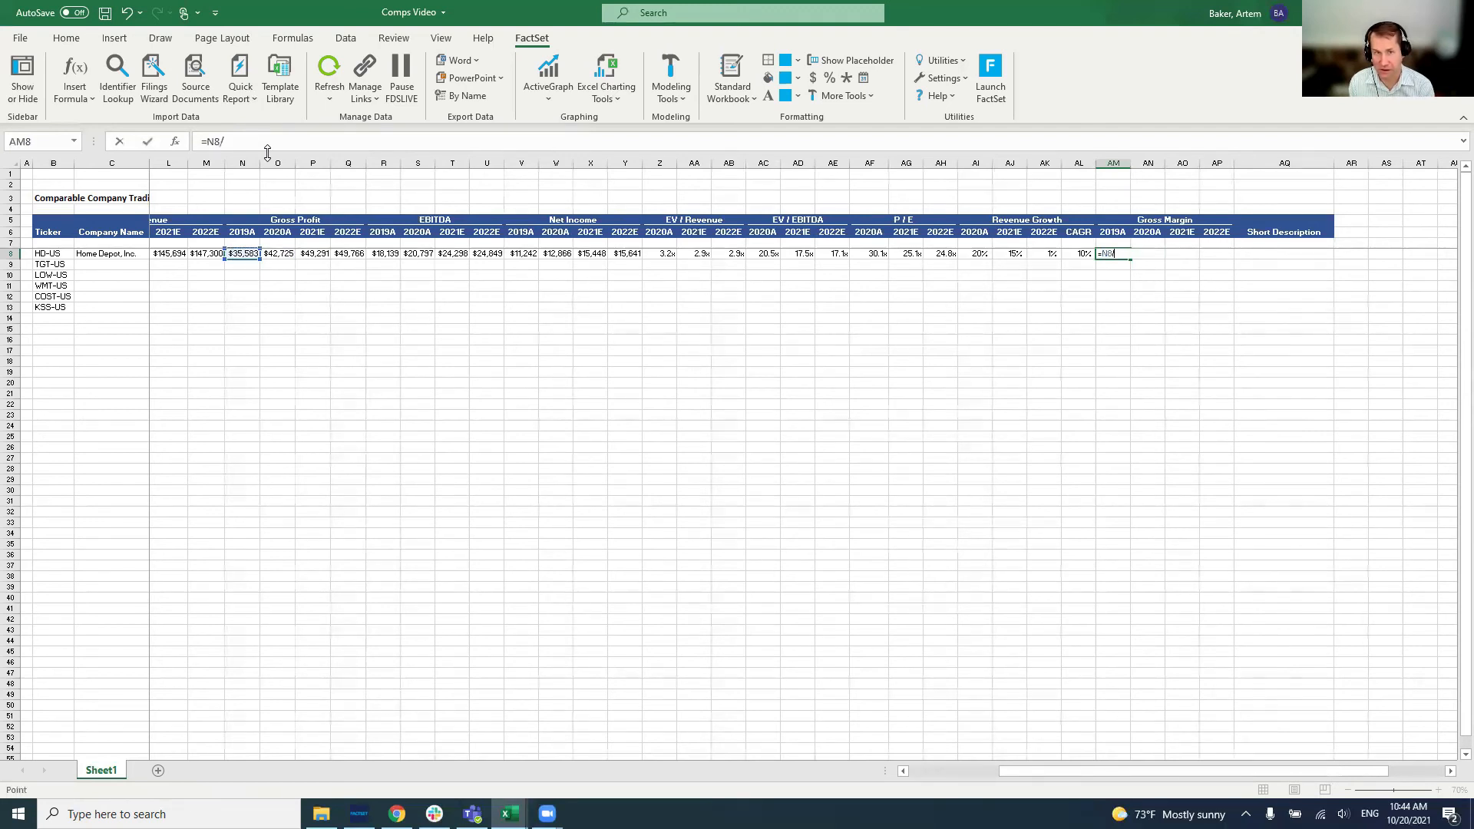
pyautogui.press('Left')
pyautogui.press('Left')
pyautogui.press('Left')
pyautogui.press('Left')
pyautogui.press('Left')
pyautogui.press('Left')
pyautogui.press('Left')
pyautogui.press('Left')
pyautogui.press('Left')
pyautogui.press('Left')
pyautogui.press('Left')
pyautogui.press('Left')
pyautogui.press('Left')
pyautogui.press('Left')
pyautogui.press('Left')
pyautogui.press('Left')
pyautogui.press('Left')
pyautogui.press('Left')
pyautogui.press('Left')
pyautogui.press('Left')
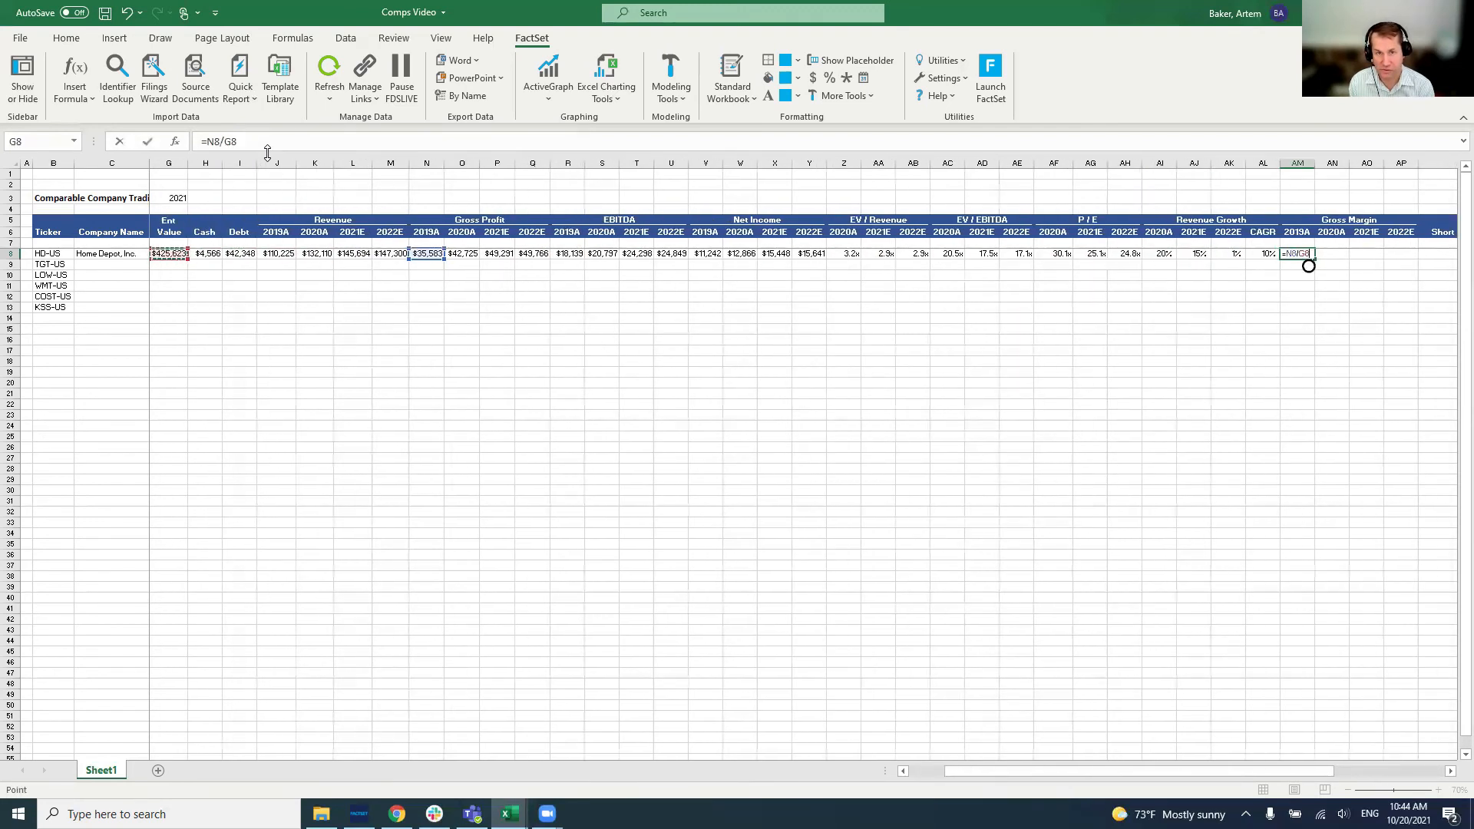
pyautogui.press('Right')
pyautogui.press('Right')
pyautogui.press('Right')
pyautogui.press('Return')
pyautogui.press('Up')
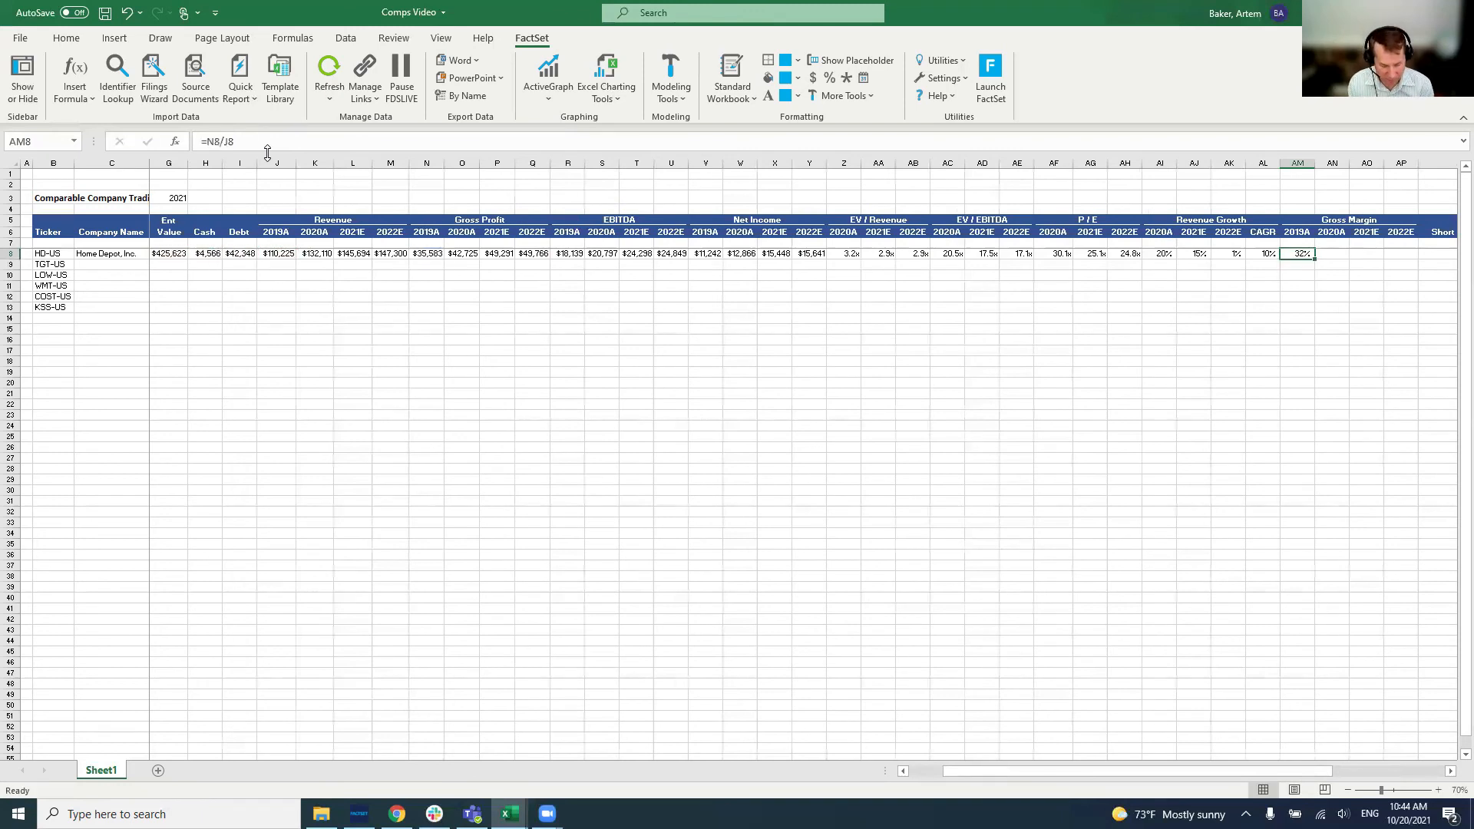
# Copy the gross margin formula from AM8 across to the 2020A, 2021E and 2022E cells AN8:AP8.
pyautogui.hotkey('ctrl', 'c')
pyautogui.hotkey('shift', 'Right')
pyautogui.hotkey('shift', 'Right')
pyautogui.hotkey('shift', 'Right')
pyautogui.hotkey('shift', 'Right')
pyautogui.hotkey('shift', 'Left')
pyautogui.hotkey('shift', 'Left')
pyautogui.hotkey('shift', 'Right')
pyautogui.hotkey('ctrl', 'v')
pyautogui.hotkey('shift', 'Left')
pyautogui.hotkey('shift', 'Left')
pyautogui.hotkey('shift', 'Left')
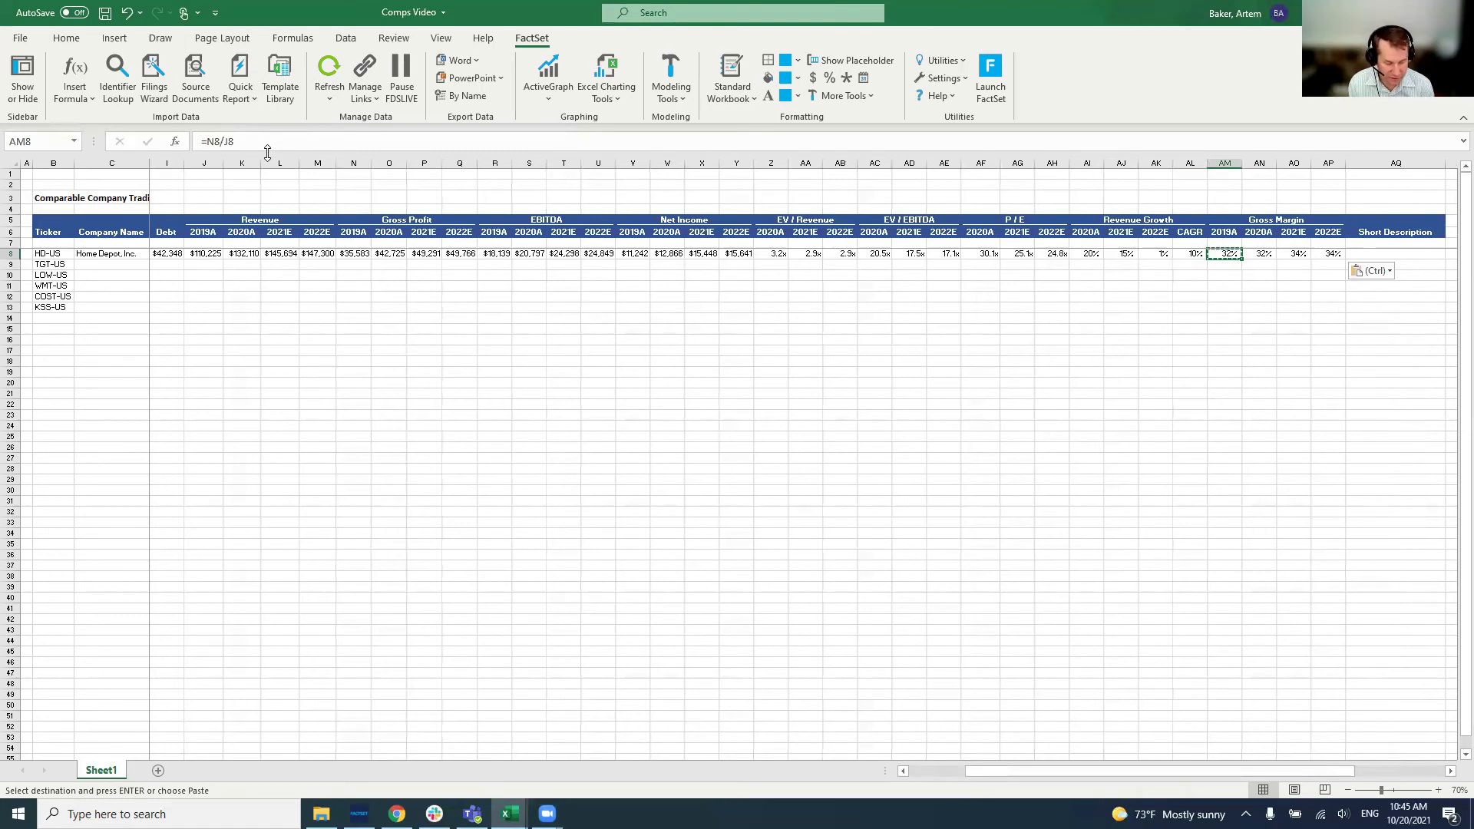
# Search the FactSet data items for "description" to fill the Home Depot Short Description cell AQ8.
pyautogui.press('Right')
pyautogui.press('Right')
pyautogui.press('Right')
pyautogui.press('Right')
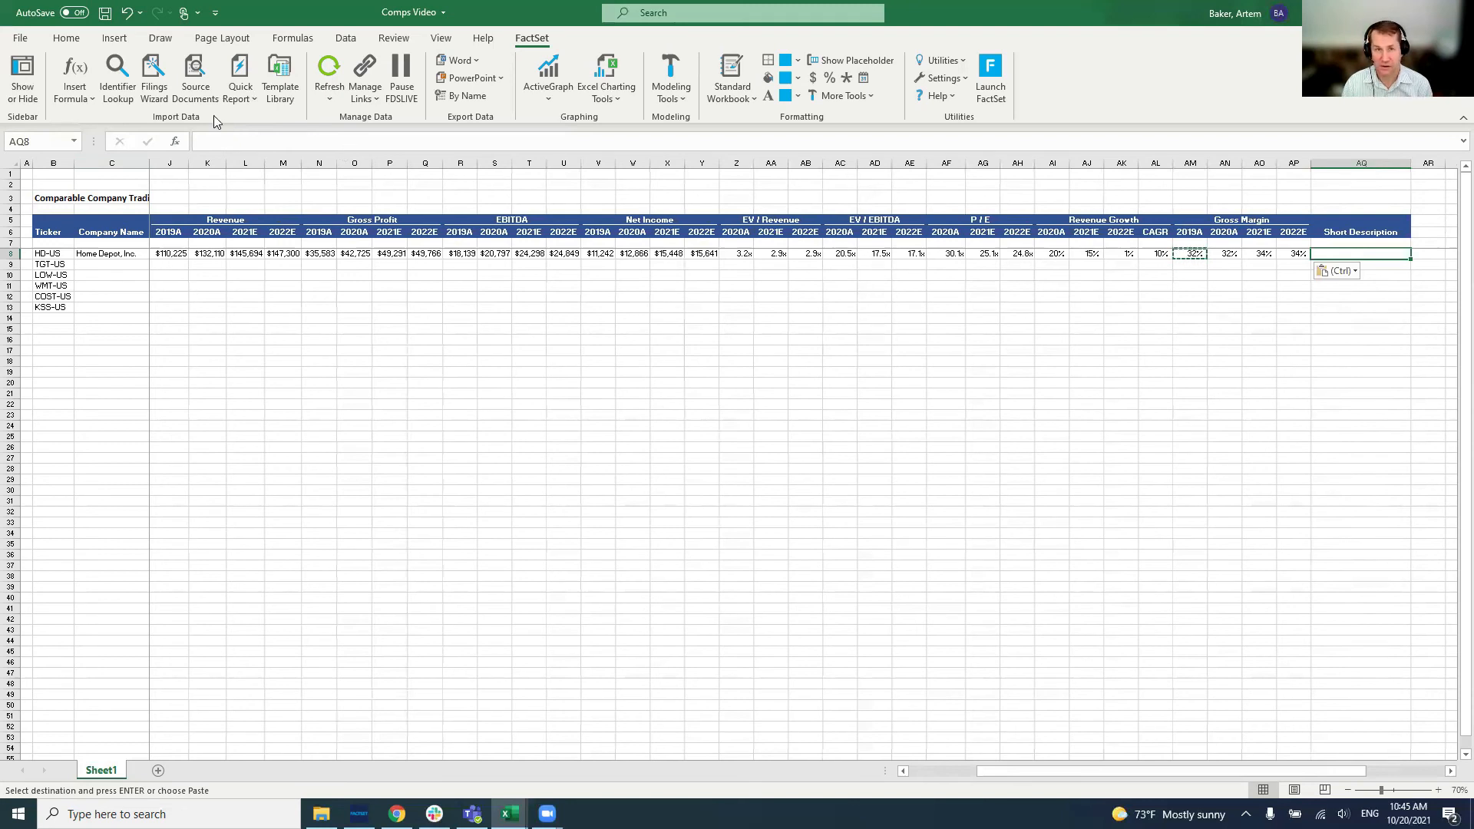
pyautogui.click(22, 77)
pyautogui.click(364, 236)
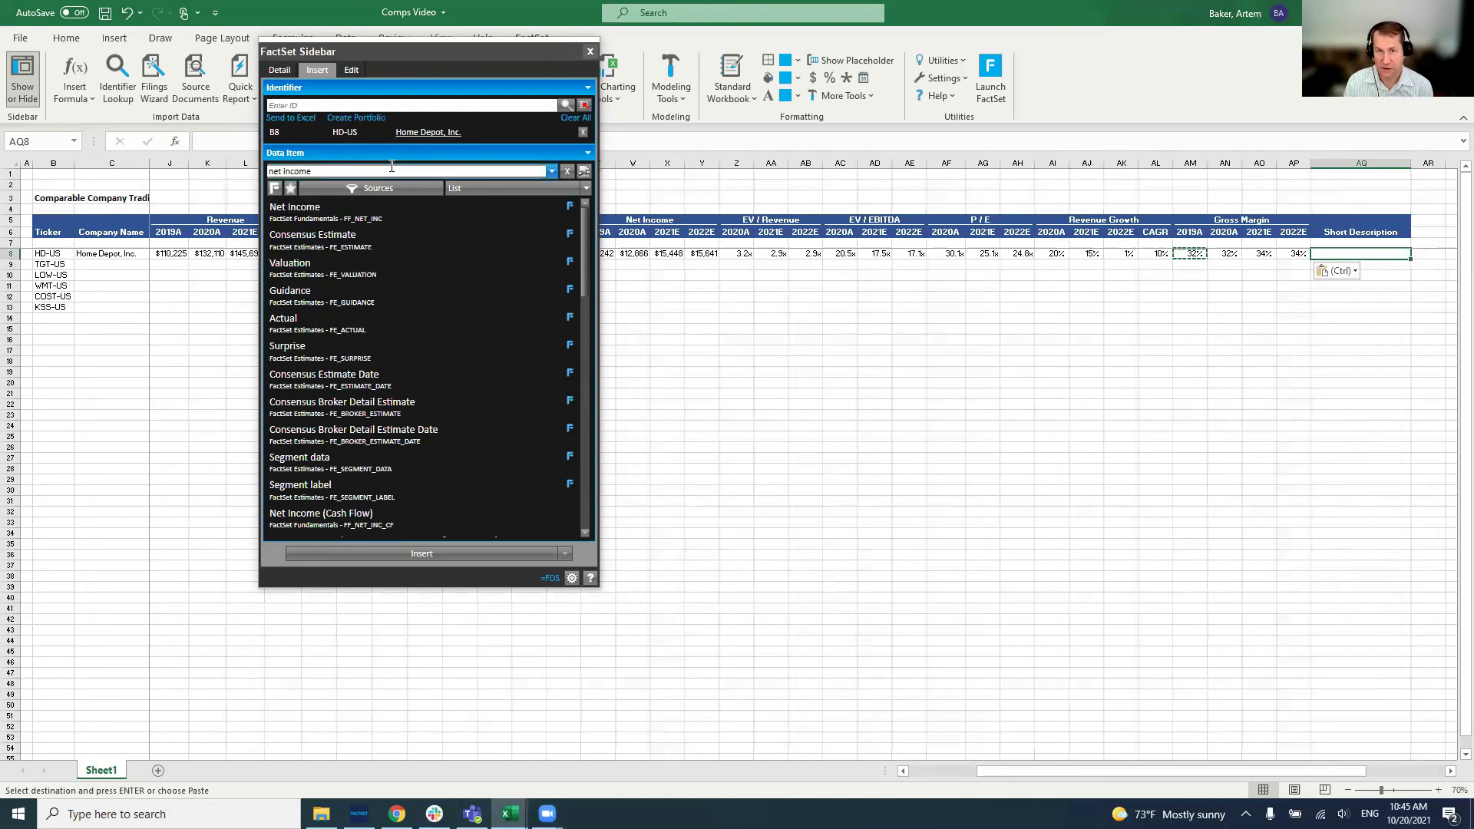
pyautogui.moveTo(321, 171); pyautogui.dragTo(228, 171)
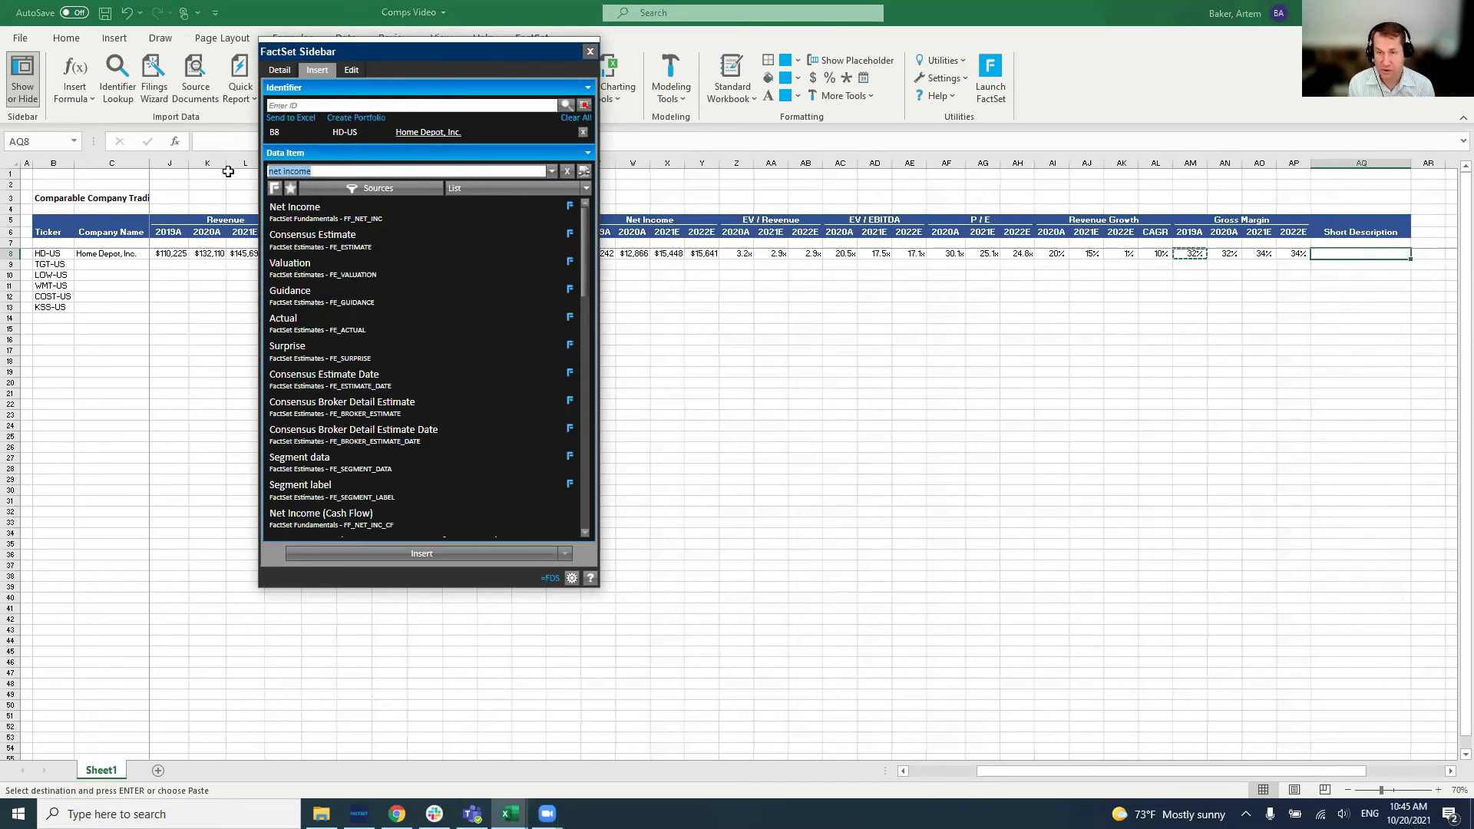
pyautogui.write('ption')
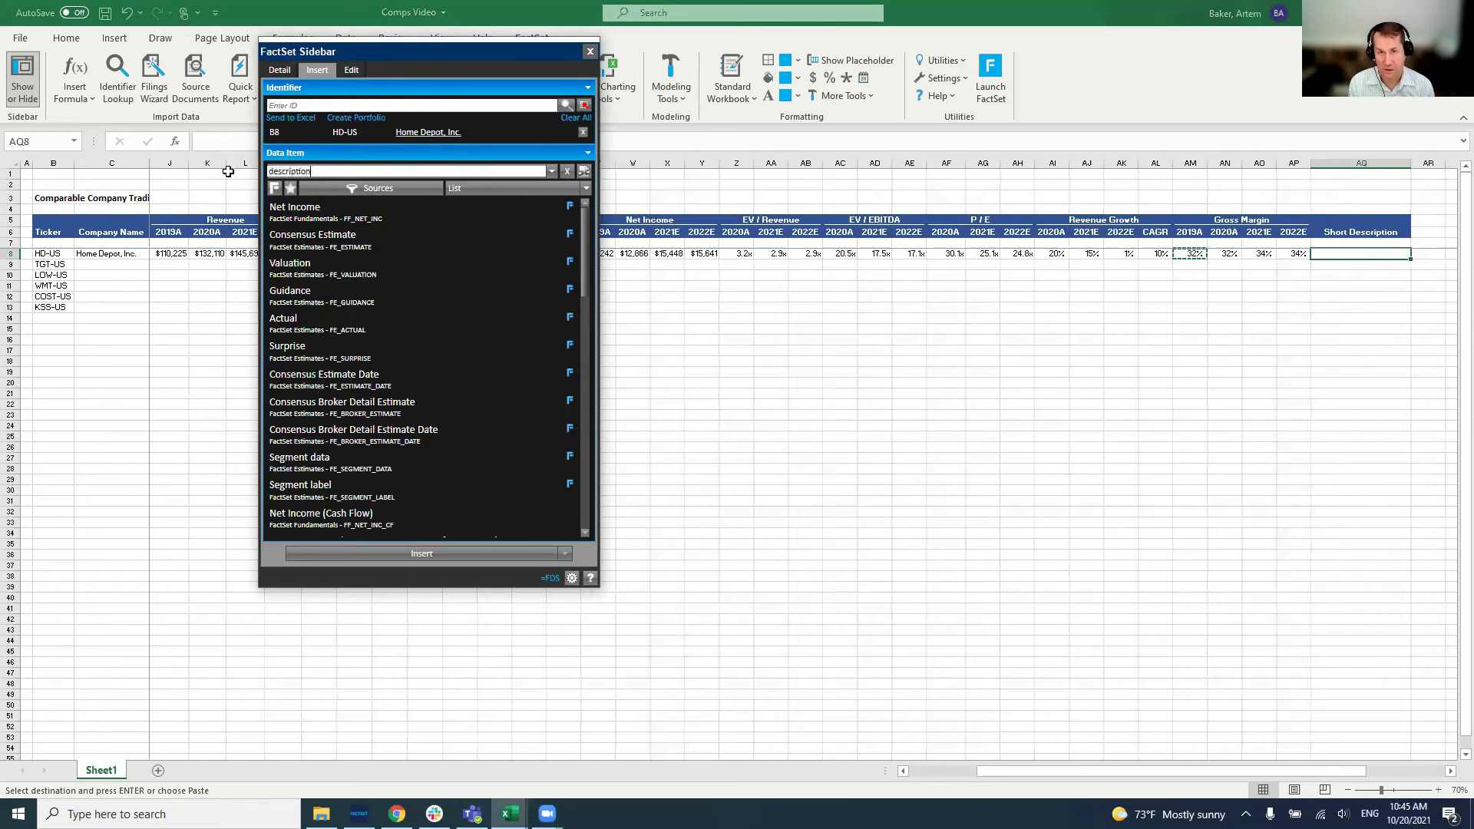
pyautogui.press('Return')
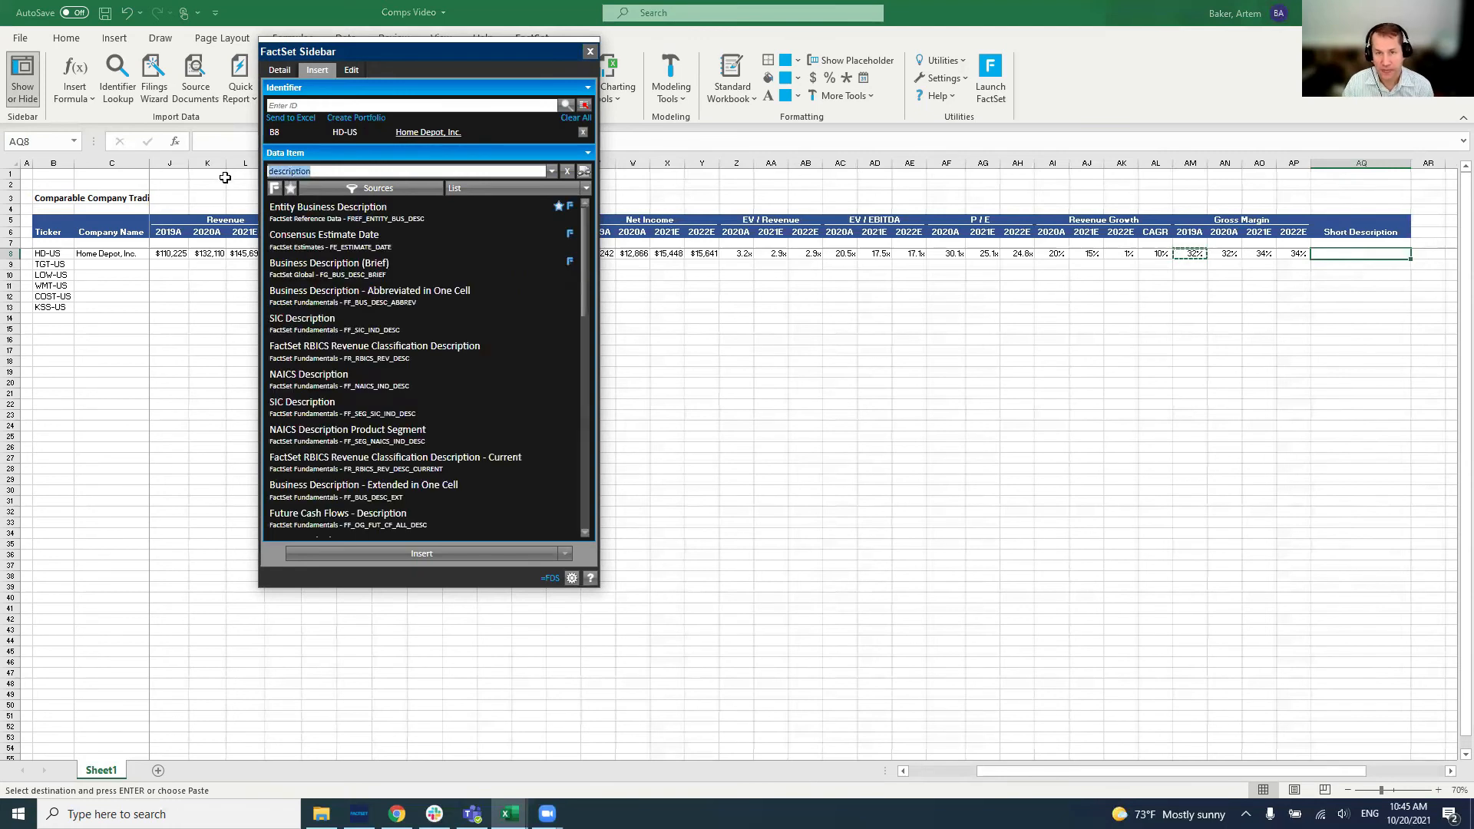
# Insert the Entity Business Description item with the Extended description type in AQ8 and view its text.
pyautogui.doubleClick(335, 220)
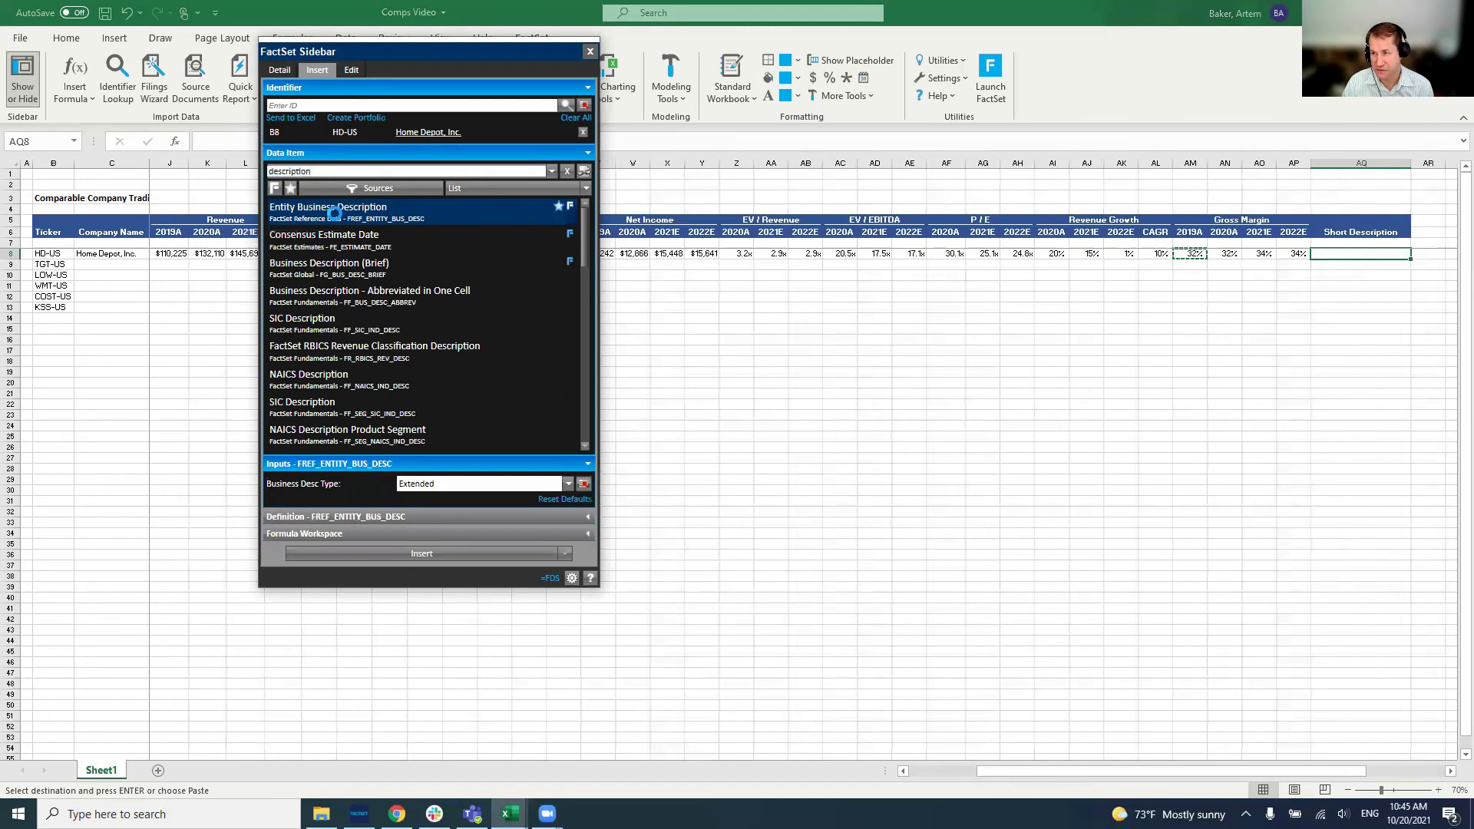
pyautogui.moveTo(1305, 769); pyautogui.dragTo(1420, 771)
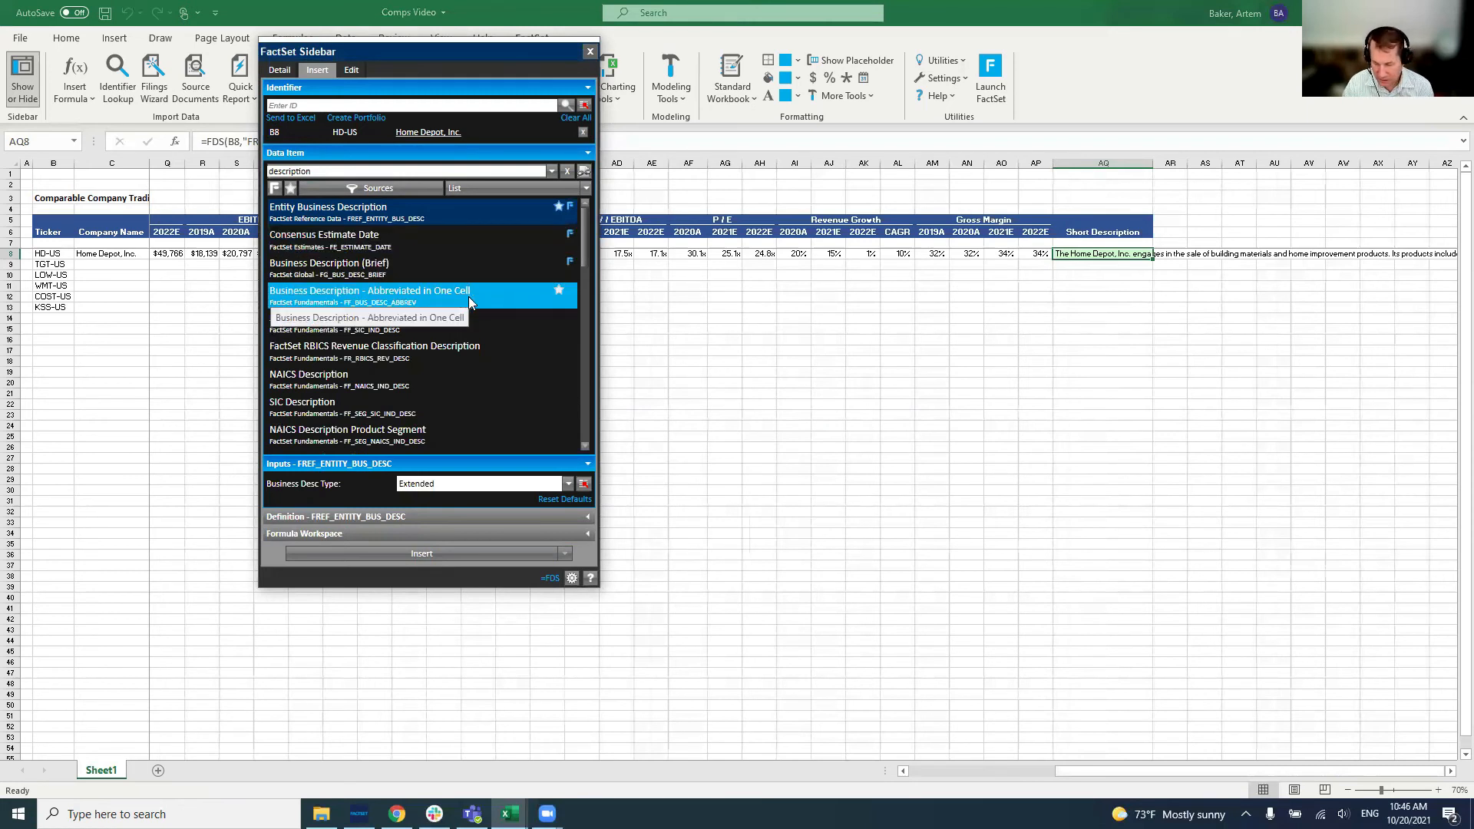
# Examine the list of FactSet description items for a shorter business description.
pyautogui.click(585, 446)
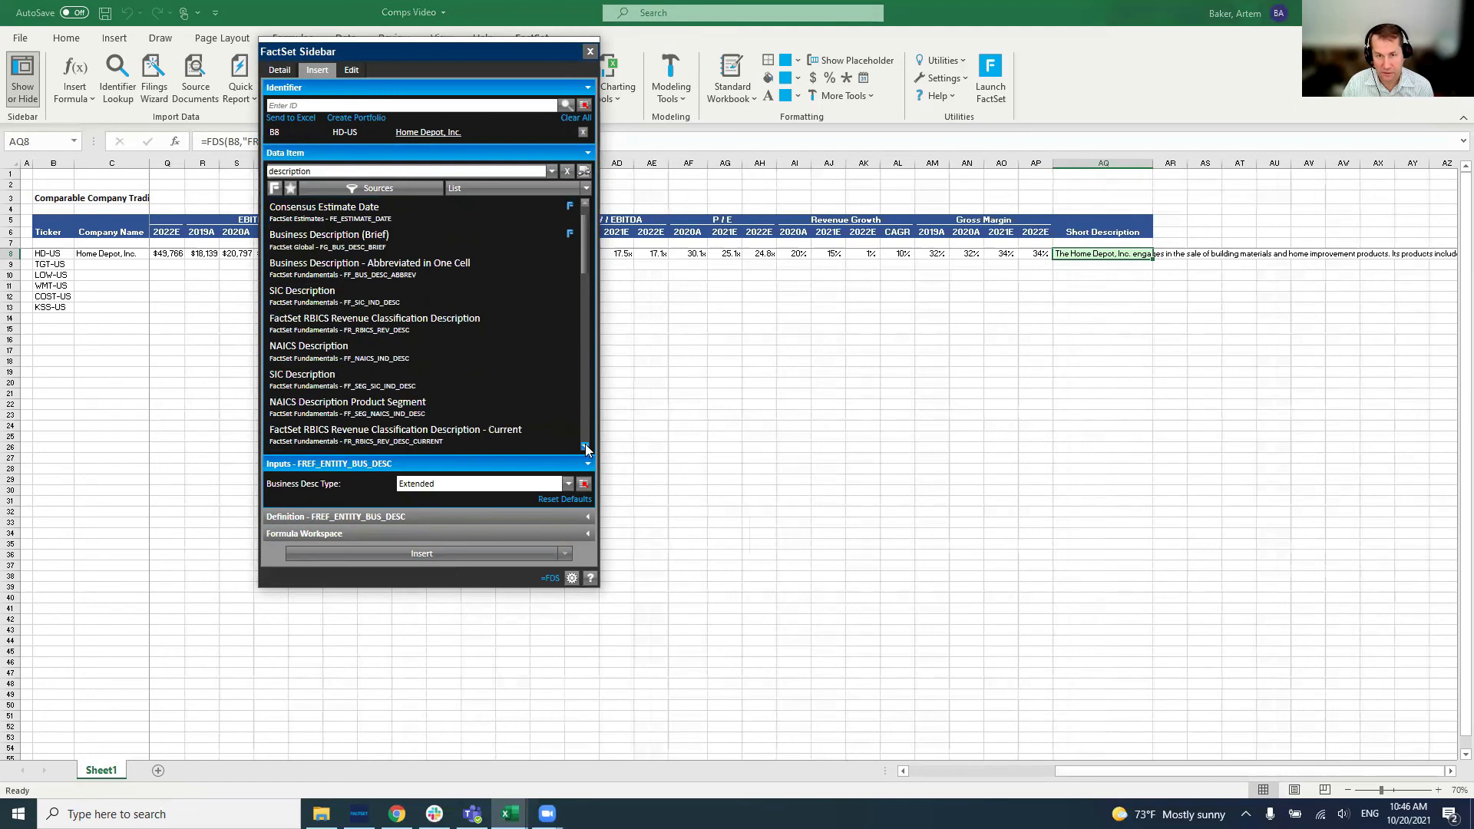
pyautogui.click(585, 445)
pyautogui.click(585, 445)
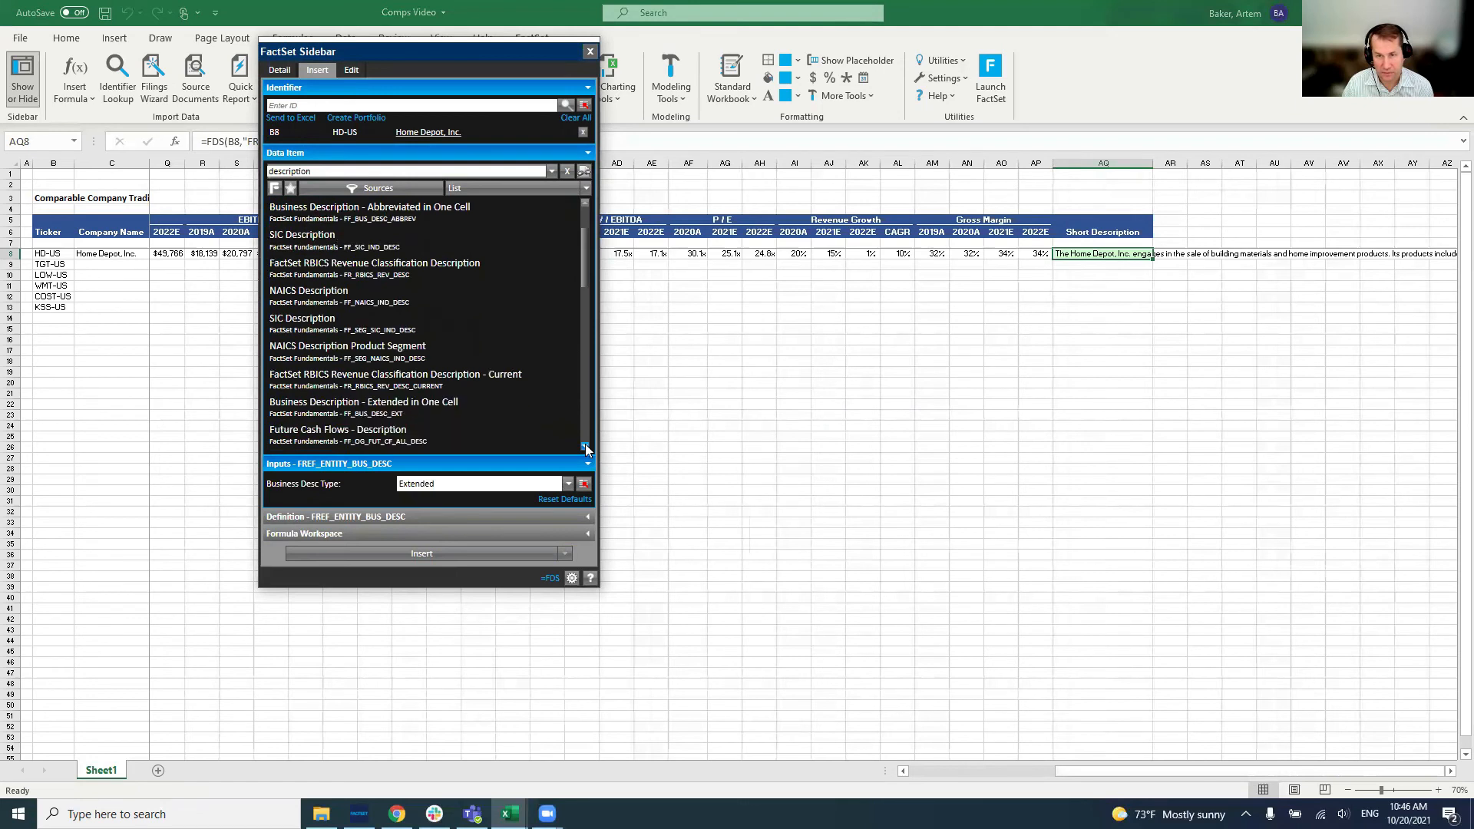
pyautogui.click(585, 445)
pyautogui.click(585, 446)
pyautogui.click(585, 445)
pyautogui.click(585, 445)
pyautogui.click(585, 445)
pyautogui.click(585, 445)
pyautogui.click(585, 445)
pyautogui.click(585, 445)
pyautogui.click(585, 445)
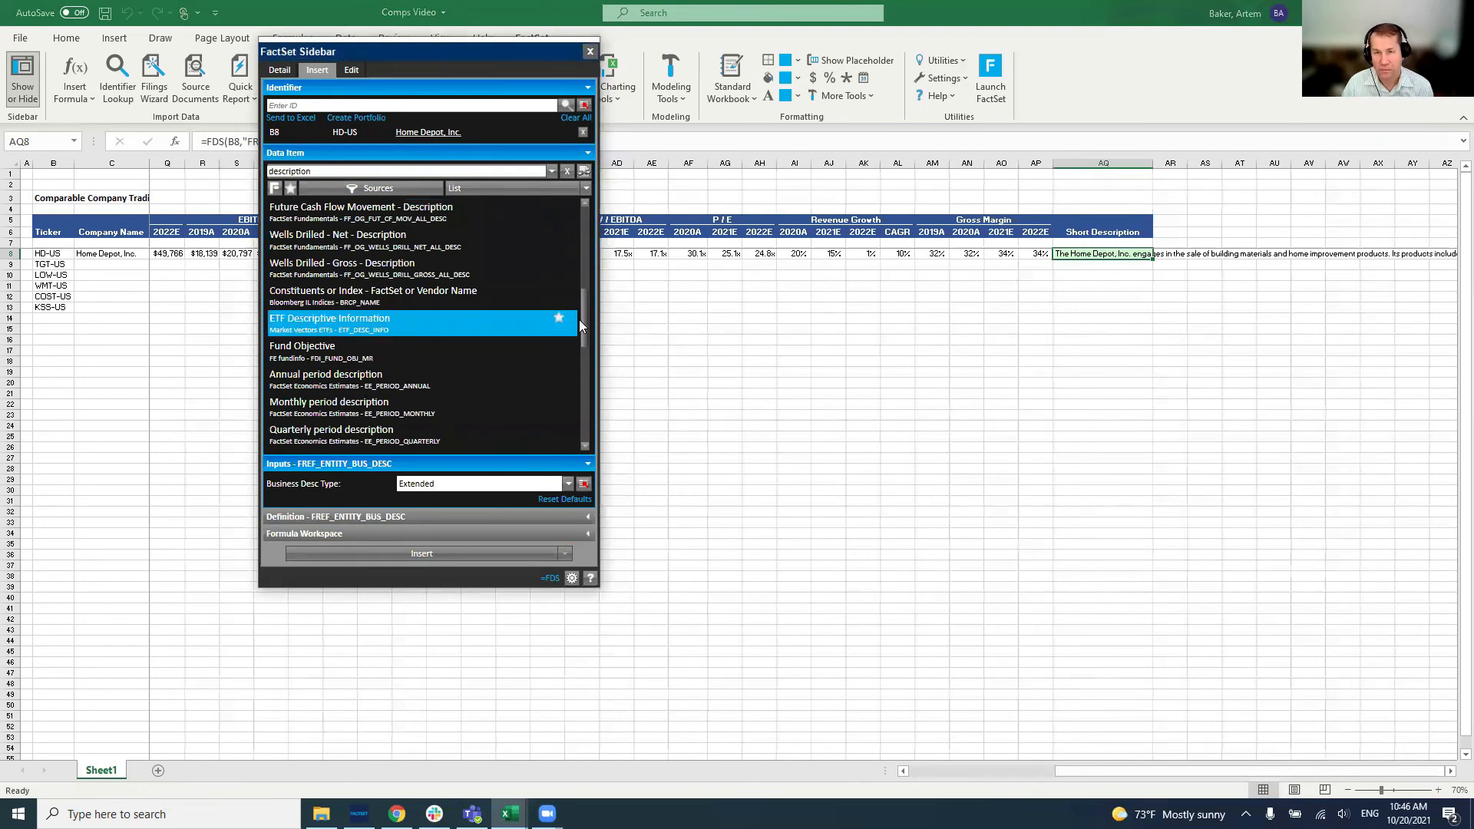
pyautogui.moveTo(587, 324); pyautogui.dragTo(591, 246)
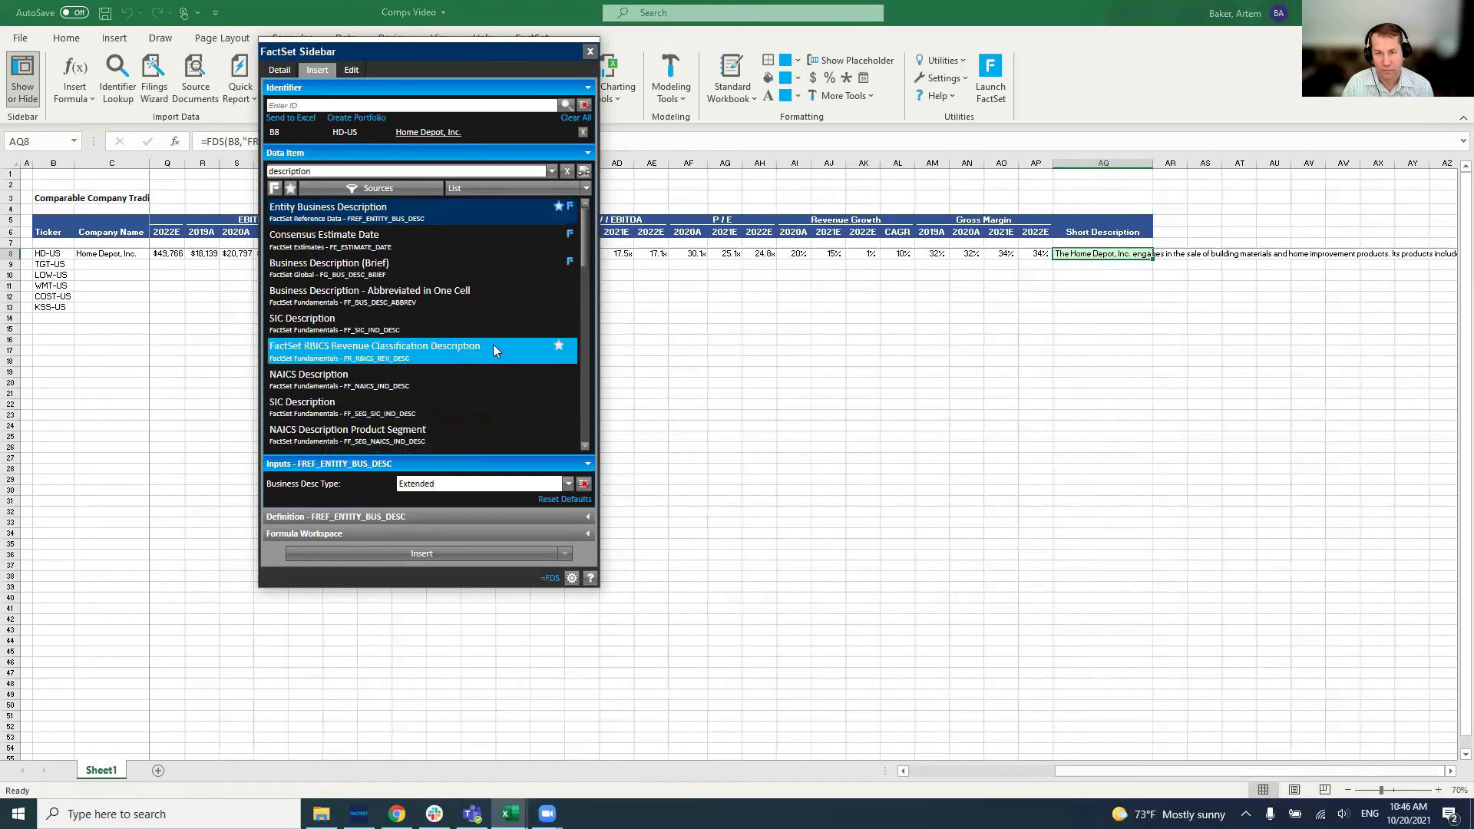
# Insert Business Description - Abbreviated in One Cell in AQ8 and close the FactSet Sidebar.
pyautogui.click(337, 299)
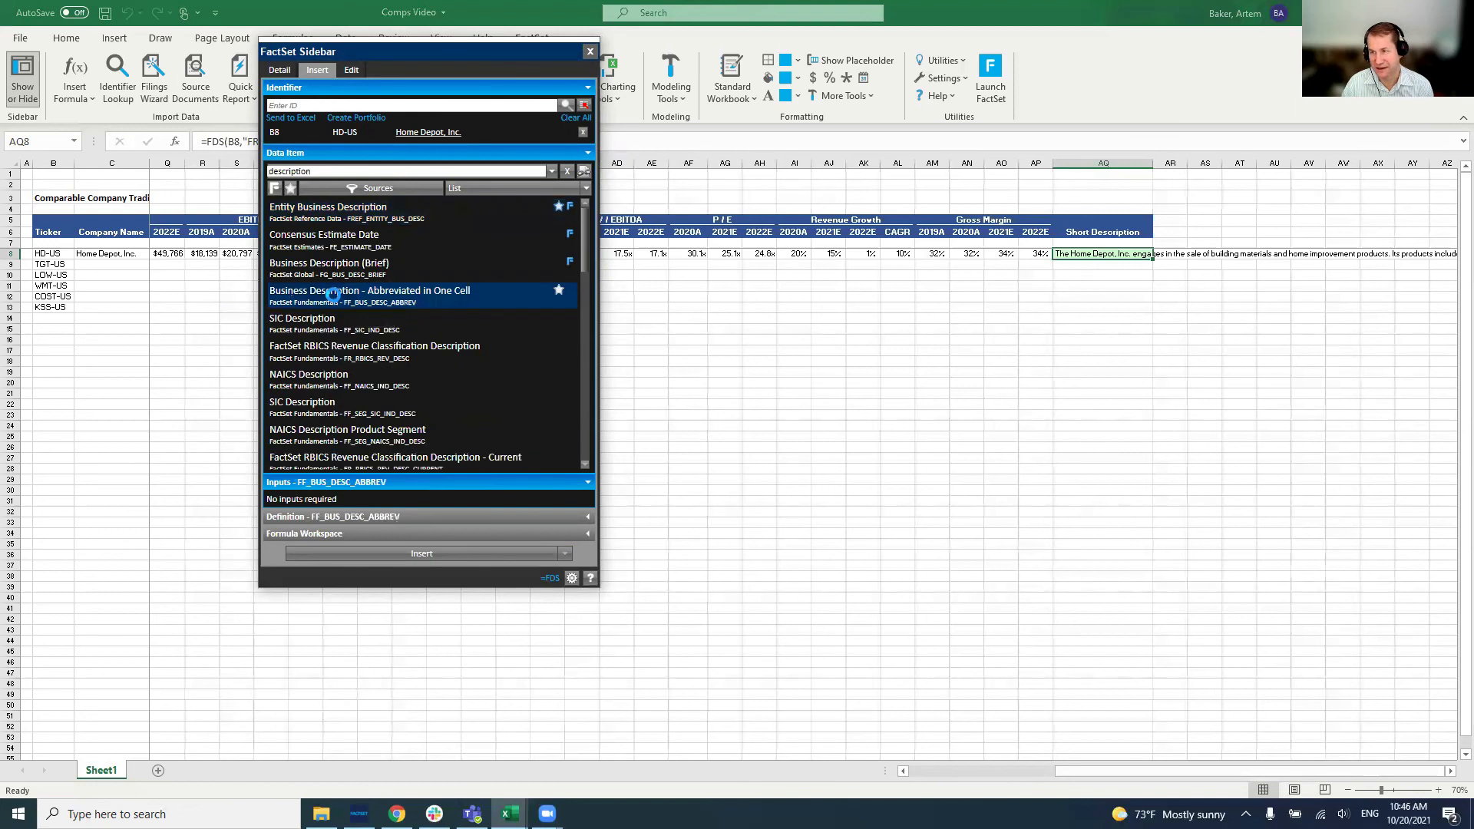
pyautogui.click(396, 552)
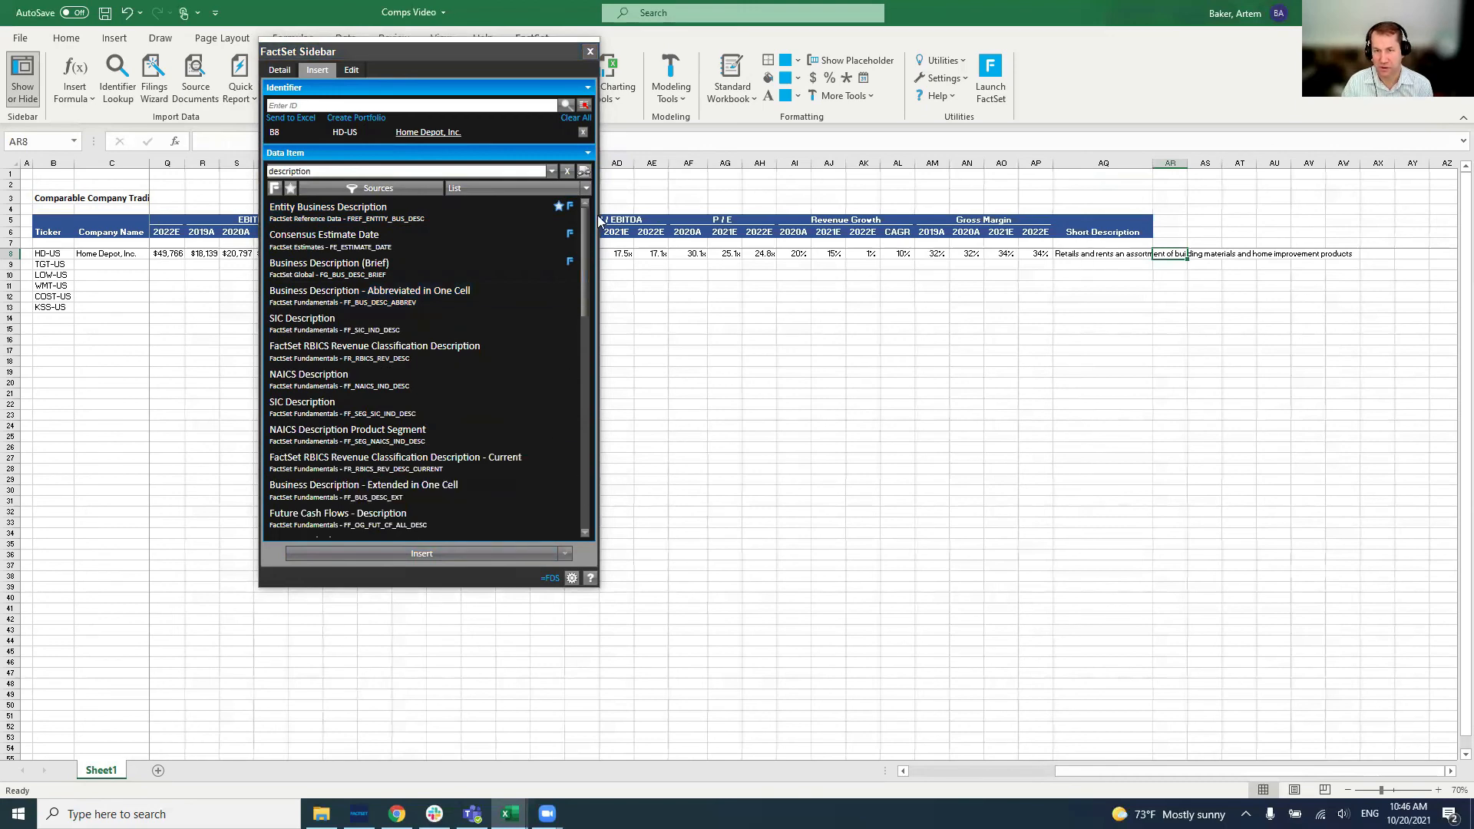
pyautogui.click(590, 52)
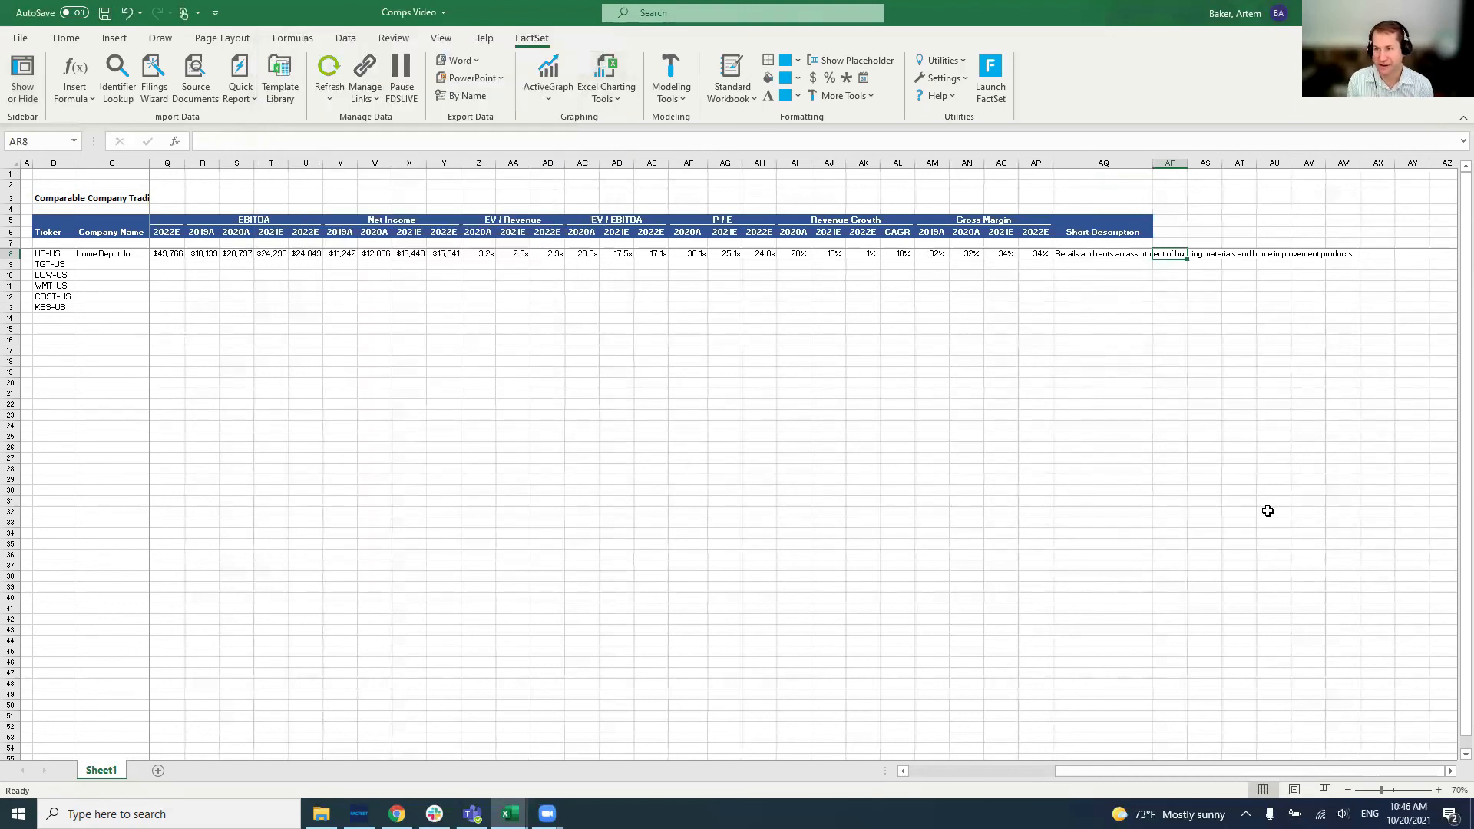
# Copy the Home Depot formulas in C8:AQ8 down to the other five companies in rows 9 to 13.
pyautogui.press('Left')
pyautogui.press('Left')
pyautogui.press('Left')
pyautogui.press('Left')
pyautogui.press('Left')
pyautogui.press('Left')
pyautogui.press('Left')
pyautogui.press('Left')
pyautogui.press('Left')
pyautogui.press('Left')
pyautogui.press('Left')
pyautogui.press('Left')
pyautogui.press('Left')
pyautogui.press('Left')
pyautogui.press('Left')
pyautogui.press('Left')
pyautogui.press('Left')
pyautogui.press('Left')
pyautogui.press('Left')
pyautogui.press('Left')
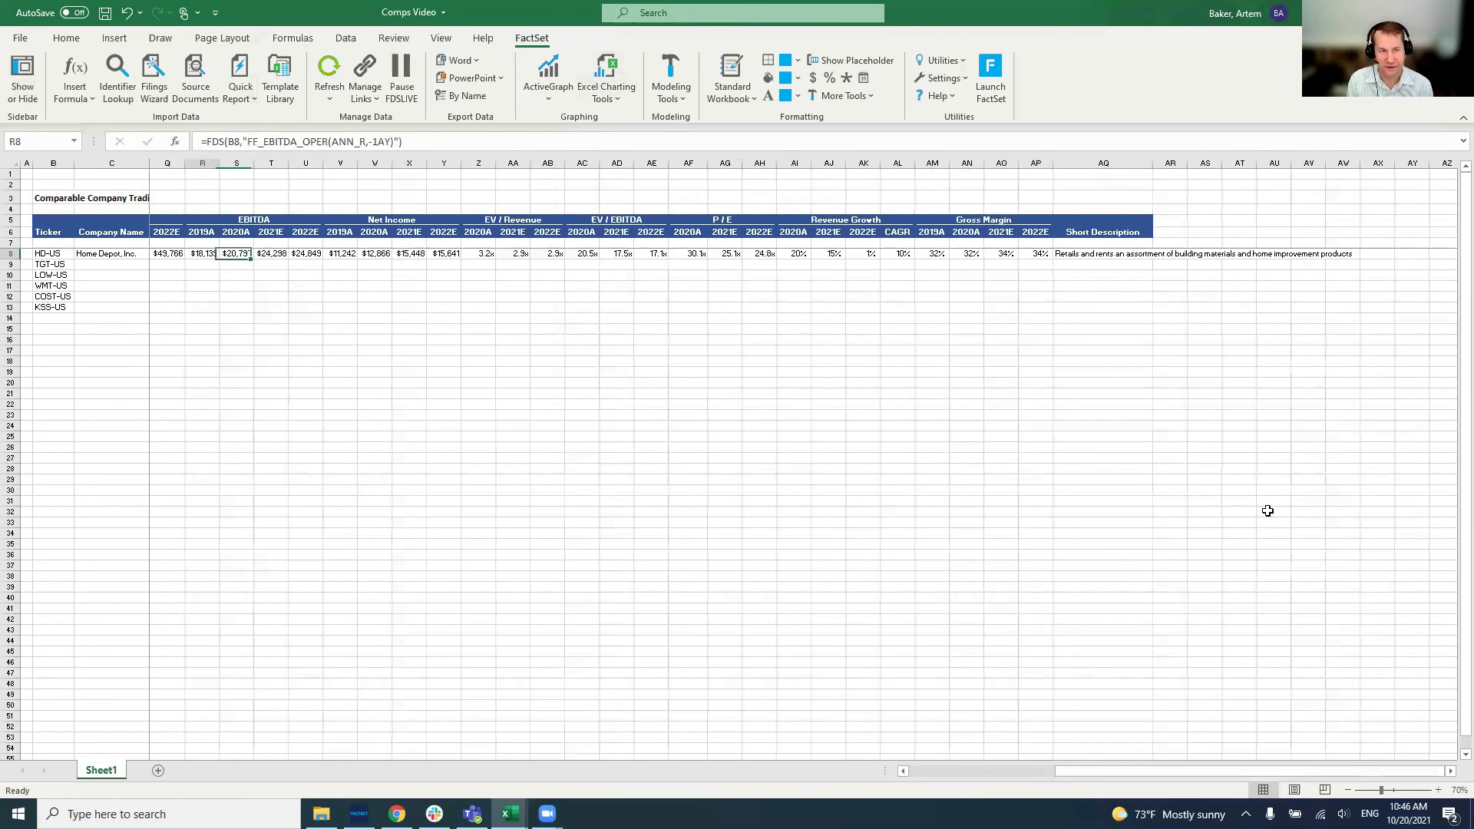
pyautogui.press('Left')
pyautogui.press('Left')
pyautogui.press('Left')
pyautogui.press('Left')
pyautogui.press('Left')
pyautogui.press('Left')
pyautogui.press('Left')
pyautogui.press('Left')
pyautogui.press('Left')
pyautogui.press('Left')
pyautogui.press('Left')
pyautogui.press('Left')
pyautogui.press('Left')
pyautogui.press('Left')
pyautogui.press('Left')
pyautogui.press('Left')
pyautogui.press('Left')
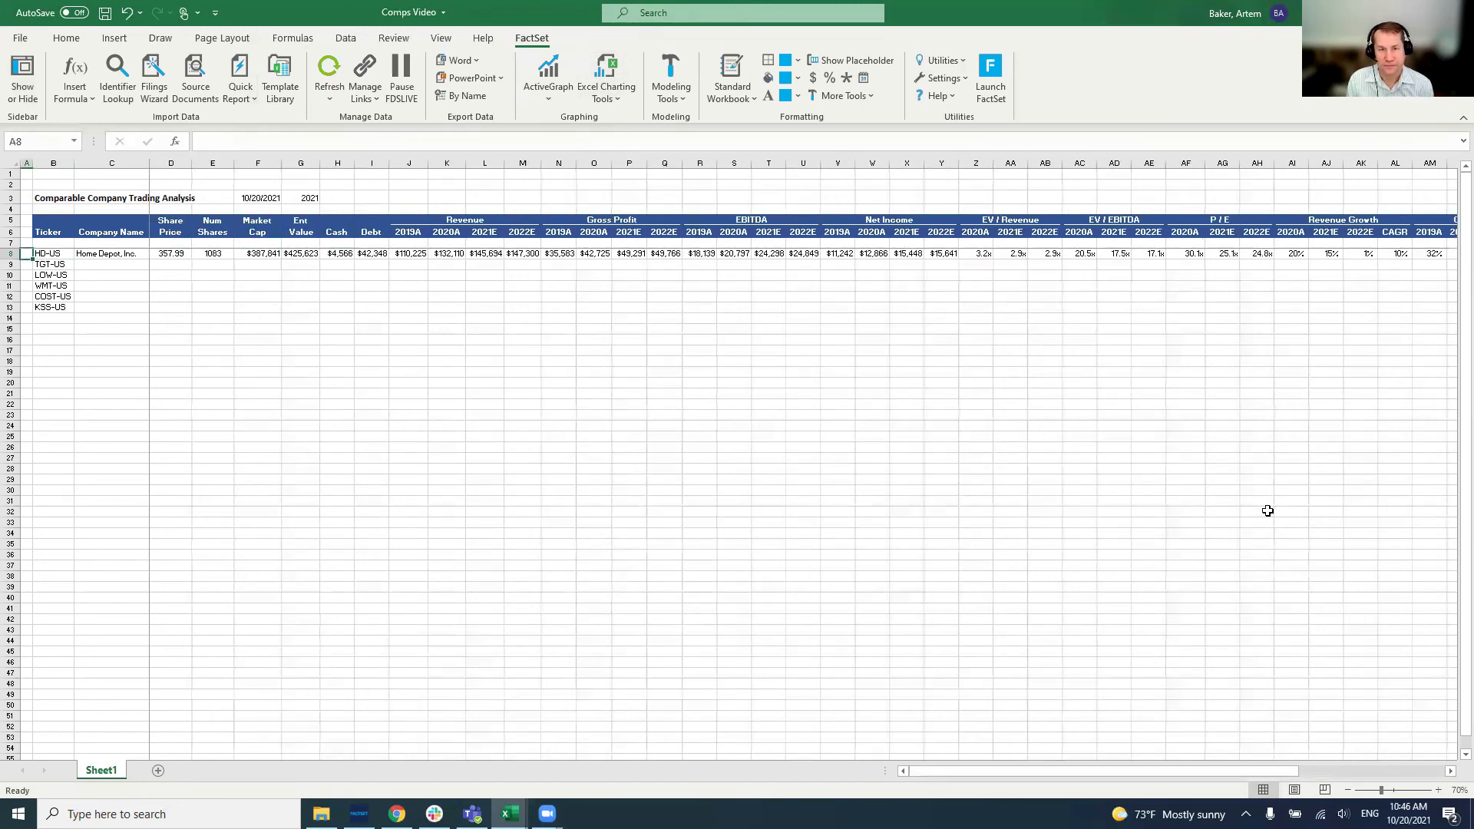
pyautogui.press('Right')
pyautogui.press('Right')
pyautogui.hotkey('shift', 'Right')
pyautogui.hotkey('shift', 'Right')
pyautogui.hotkey('shift', 'Right')
pyautogui.hotkey('shift', 'Right')
pyautogui.hotkey('shift', 'Right')
pyautogui.hotkey('shift', 'Right')
pyautogui.hotkey('shift', 'Right')
pyautogui.hotkey('shift', 'Right')
pyautogui.hotkey('shift', 'Right')
pyautogui.hotkey('shift', 'Right')
pyautogui.hotkey('shift', 'Right')
pyautogui.hotkey('shift', 'Right')
pyautogui.hotkey('shift', 'Right')
pyautogui.hotkey('shift', 'Right')
pyautogui.hotkey('shift', 'Right')
pyautogui.hotkey('shift', 'Right')
pyautogui.hotkey('shift', 'Right')
pyautogui.hotkey('shift', 'Right')
pyautogui.hotkey('shift', 'Right')
pyautogui.hotkey('shift', 'Right')
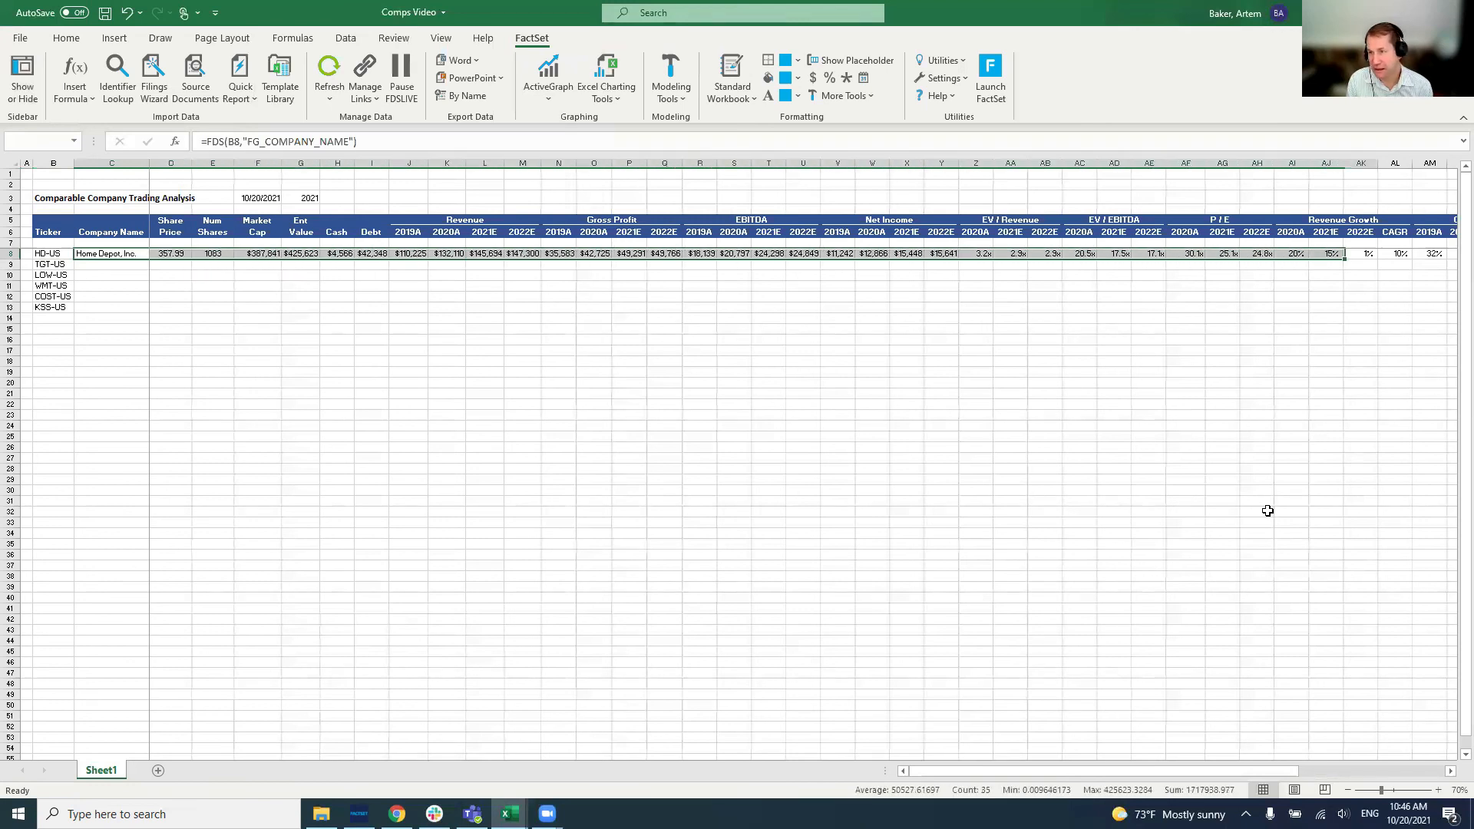
pyautogui.hotkey('shift', 'Right')
pyautogui.hotkey('shift', 'Right')
pyautogui.hotkey('shift', 'Right')
pyautogui.hotkey('shift', 'Right')
pyautogui.hotkey('shift', 'Right')
pyautogui.hotkey('shift', 'Right')
pyautogui.hotkey('shift', 'Right')
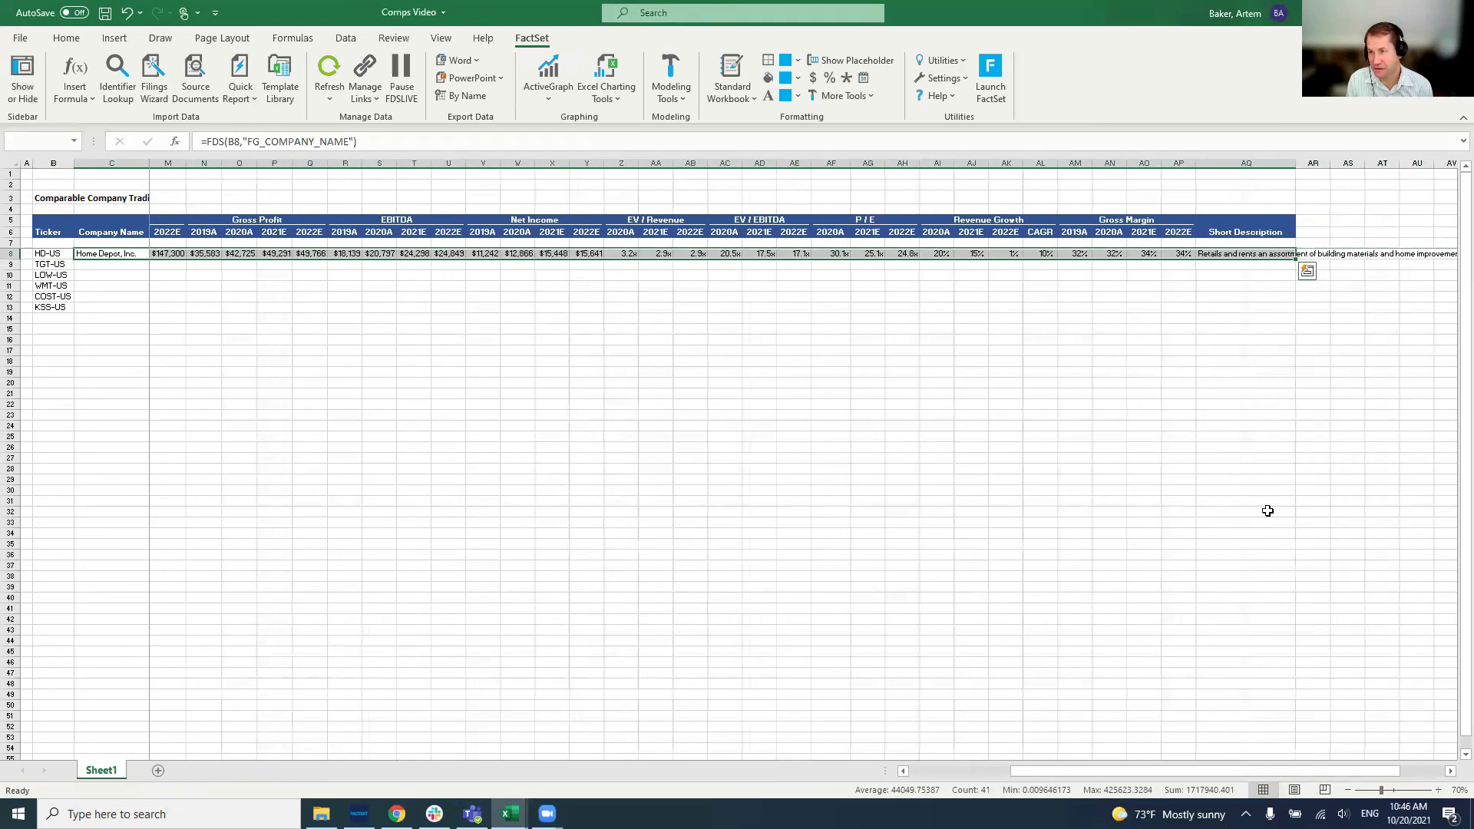
pyautogui.hotkey('ctrl', 'c')
pyautogui.hotkey('shift', 'Down')
pyautogui.hotkey('shift', 'Down')
pyautogui.hotkey('shift', 'Down')
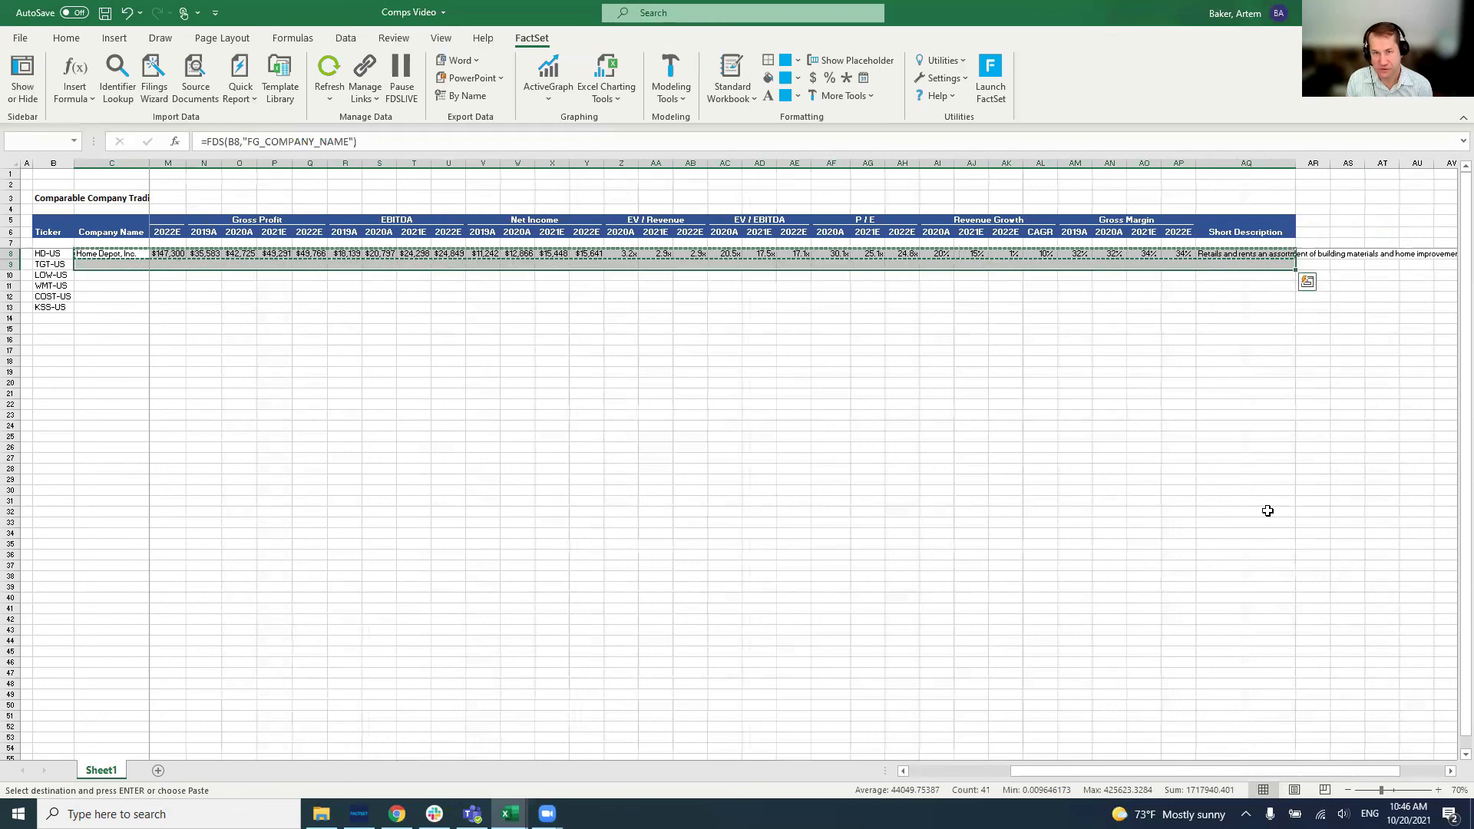
pyautogui.hotkey('shift', 'Down')
pyautogui.hotkey('shift', 'Down')
pyautogui.hotkey('ctrl', 'v')
# Refresh the FactSet data so the formulas copied to rows 9 to 13 calculate.
pyautogui.press('Left')
pyautogui.press('Right')
pyautogui.press('Right')
pyautogui.press('Right')
pyautogui.press('Down')
pyautogui.press('Down')
pyautogui.press('Down')
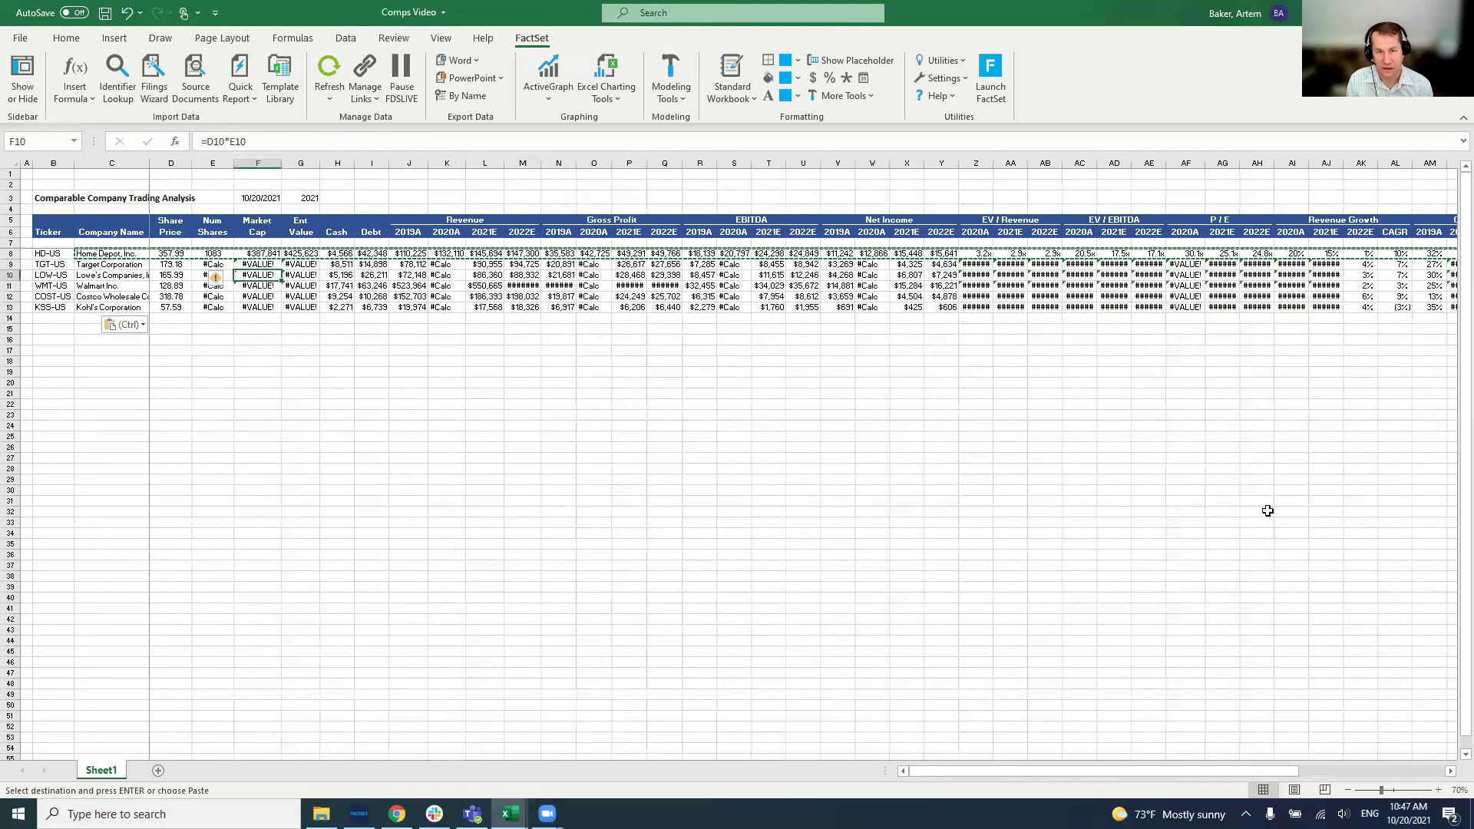
pyautogui.press('Left')
pyautogui.press('Left')
pyautogui.press('Up')
pyautogui.press('Up')
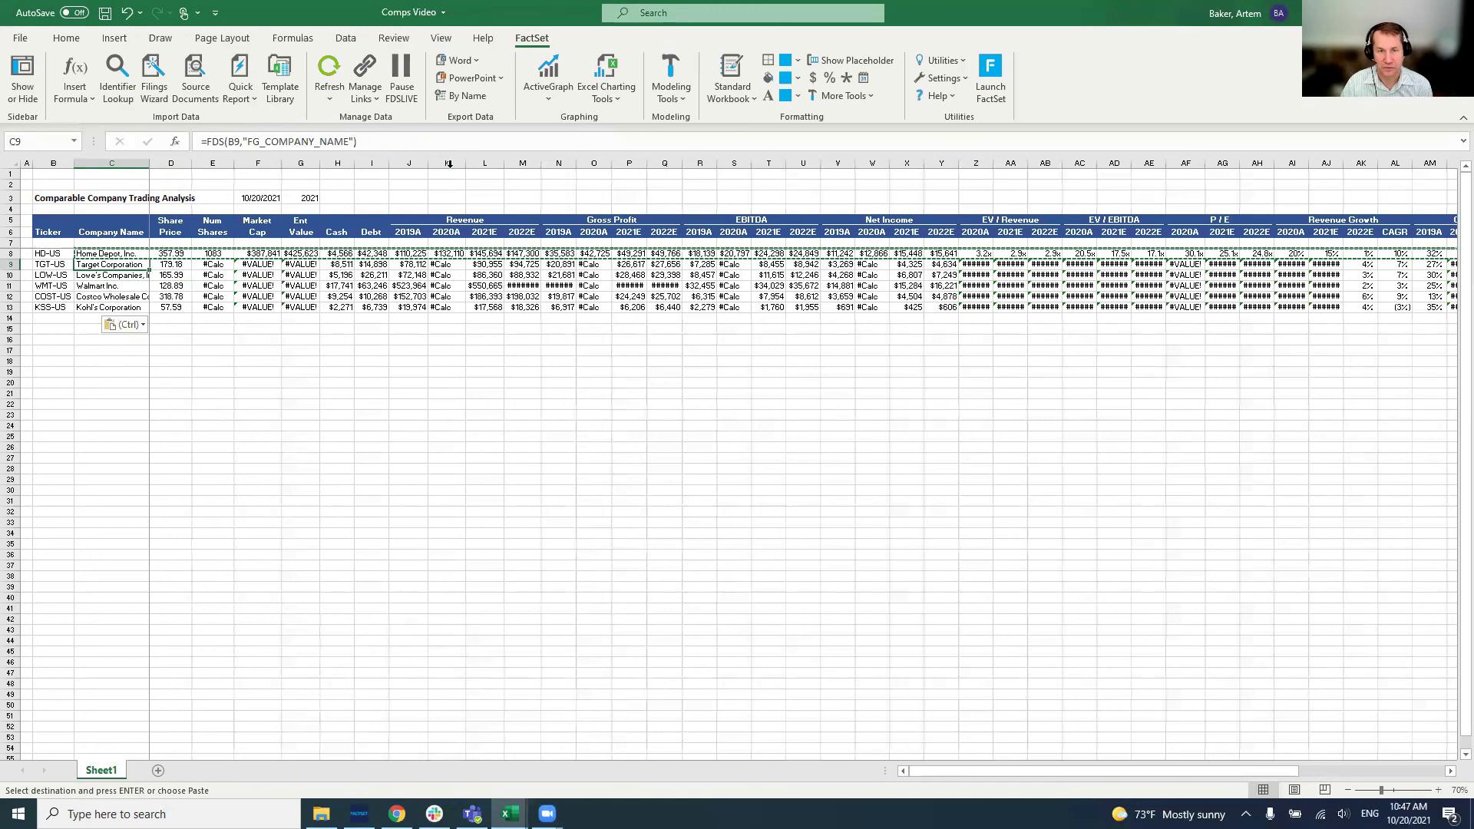
pyautogui.click(329, 71)
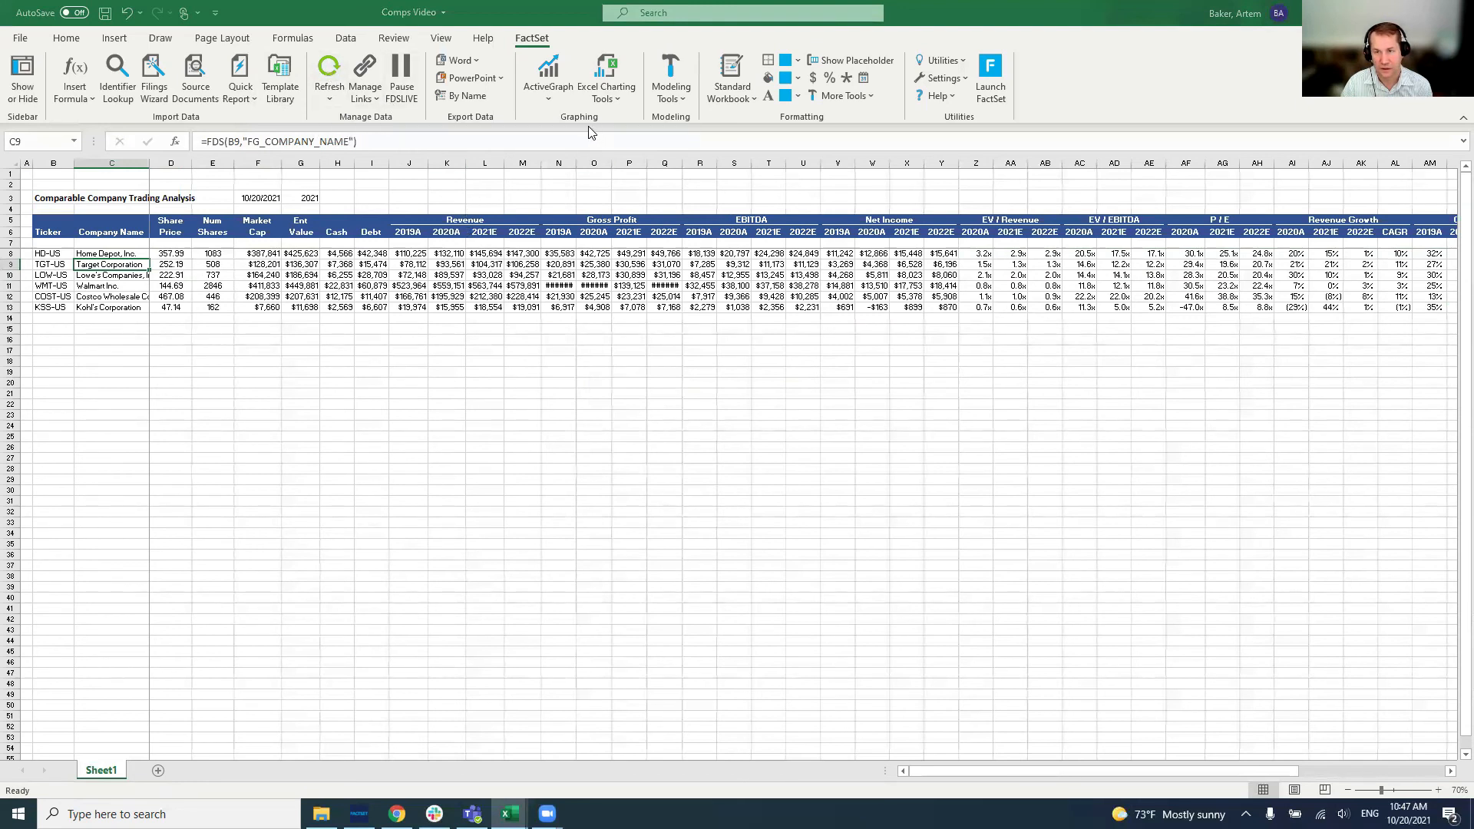
# Widen the Gross Profit columns N to Q to fit their values.
pyautogui.doubleClick(575, 163)
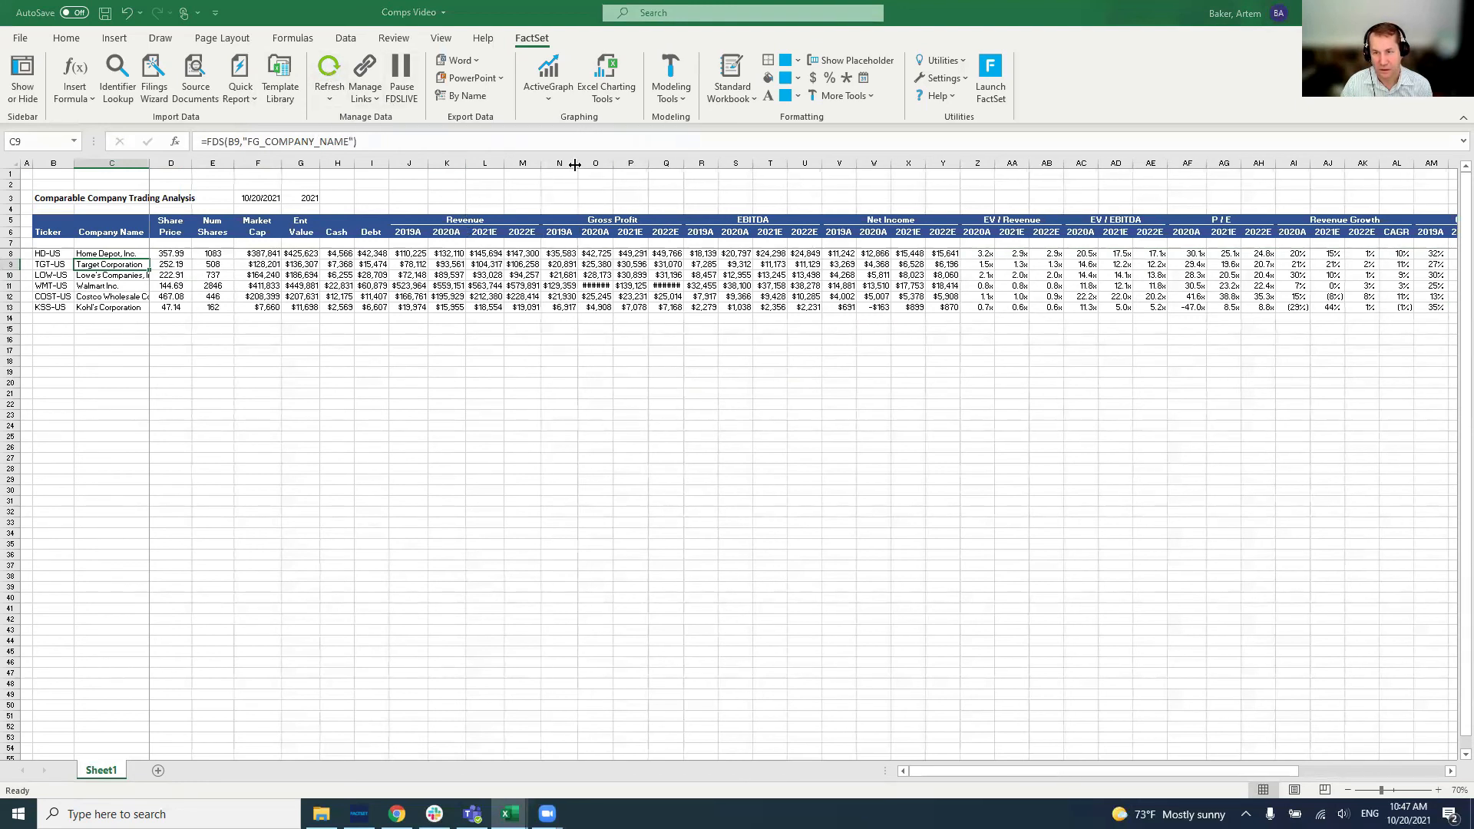
pyautogui.moveTo(611, 163); pyautogui.dragTo(693, 161)
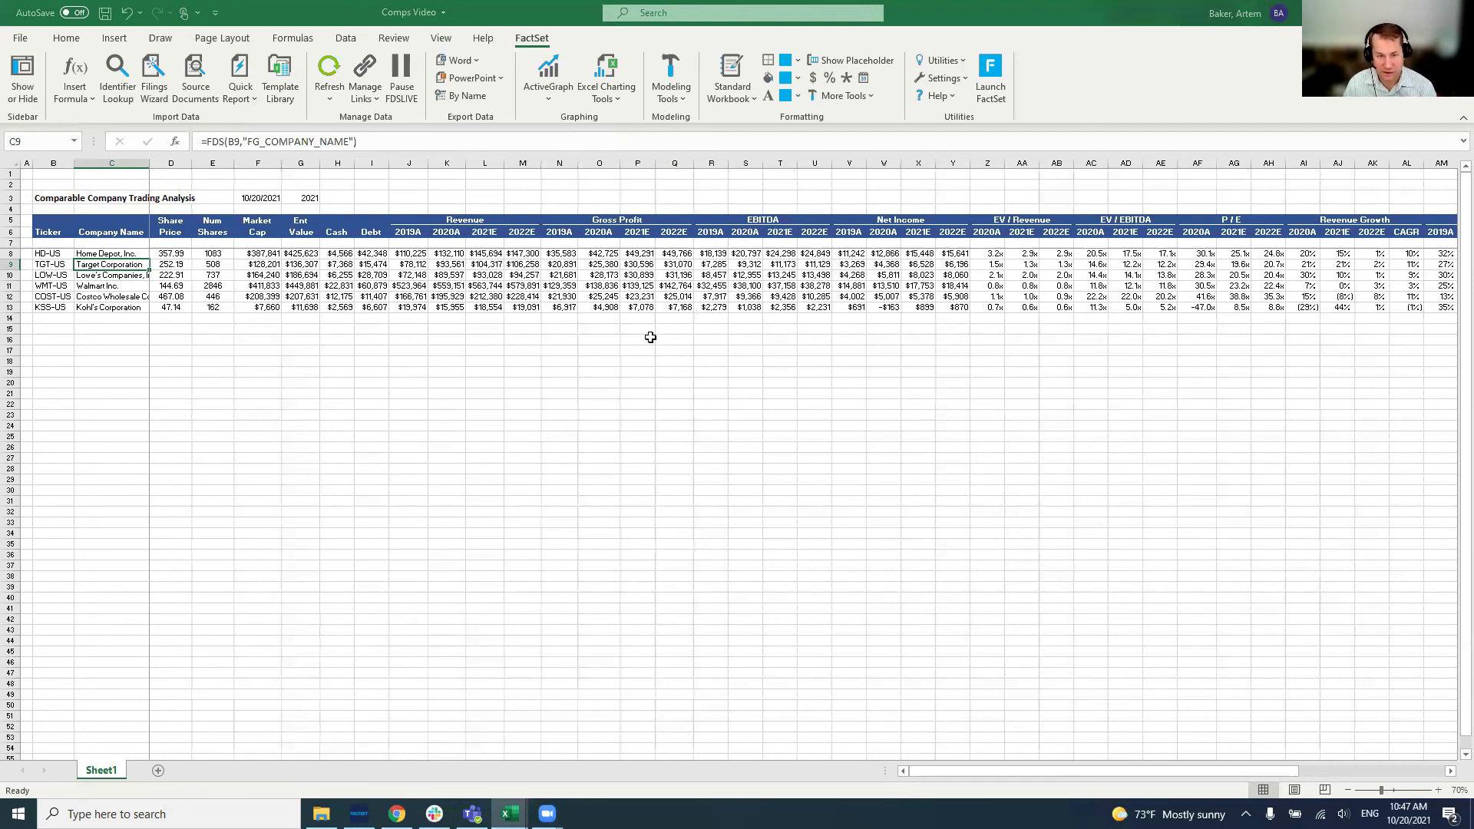
# Examine the Costco formulas along row 12, from the share count through the financials to 2021E EV / EBITDA.
pyautogui.press('Down')
pyautogui.press('Down')
pyautogui.press('Down')
pyautogui.press('Right')
pyautogui.press('Right')
pyautogui.press('Right')
pyautogui.press('Right')
pyautogui.press('Right')
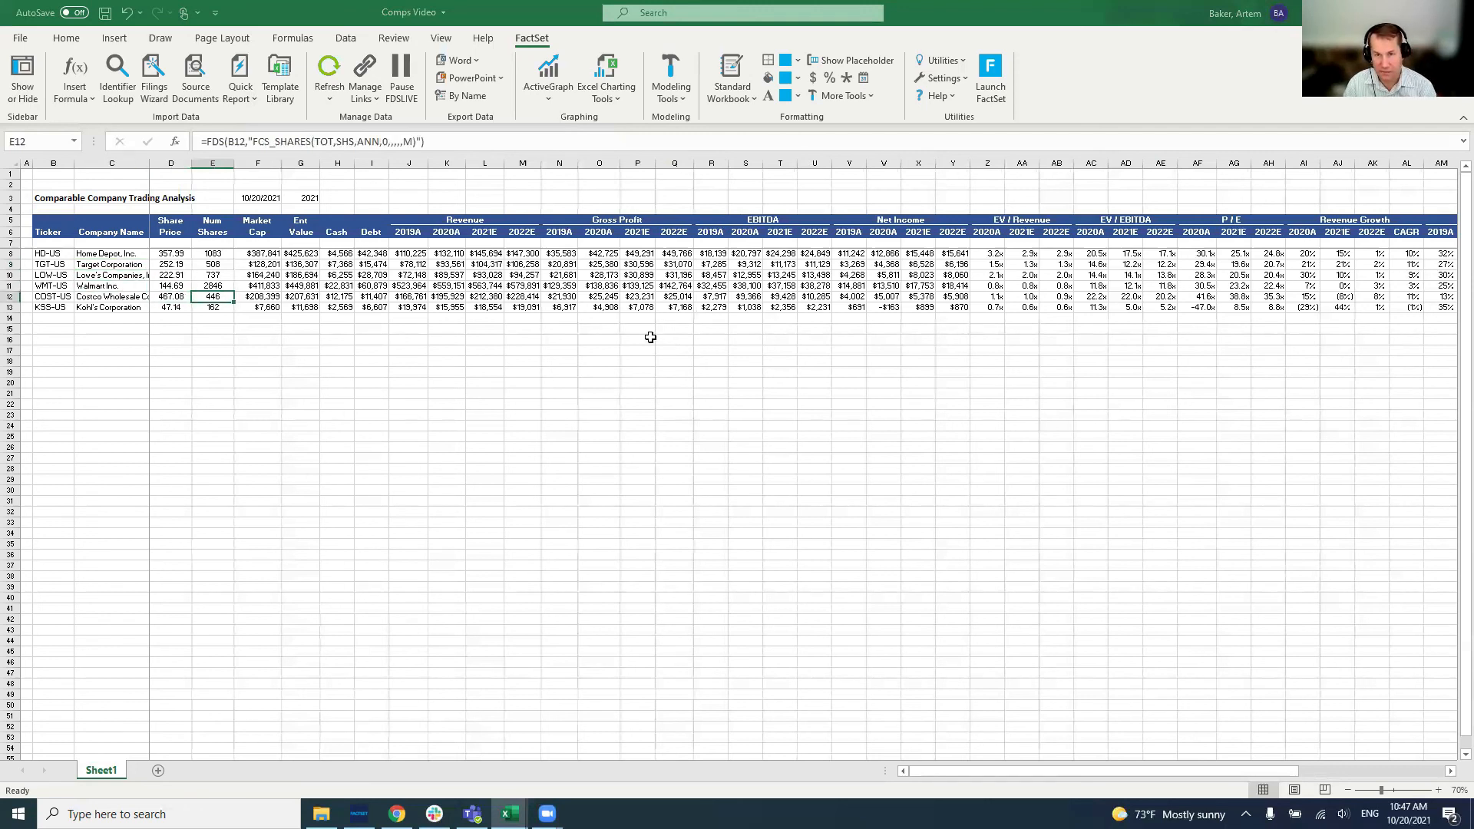
pyautogui.press('Right')
pyautogui.press('Right')
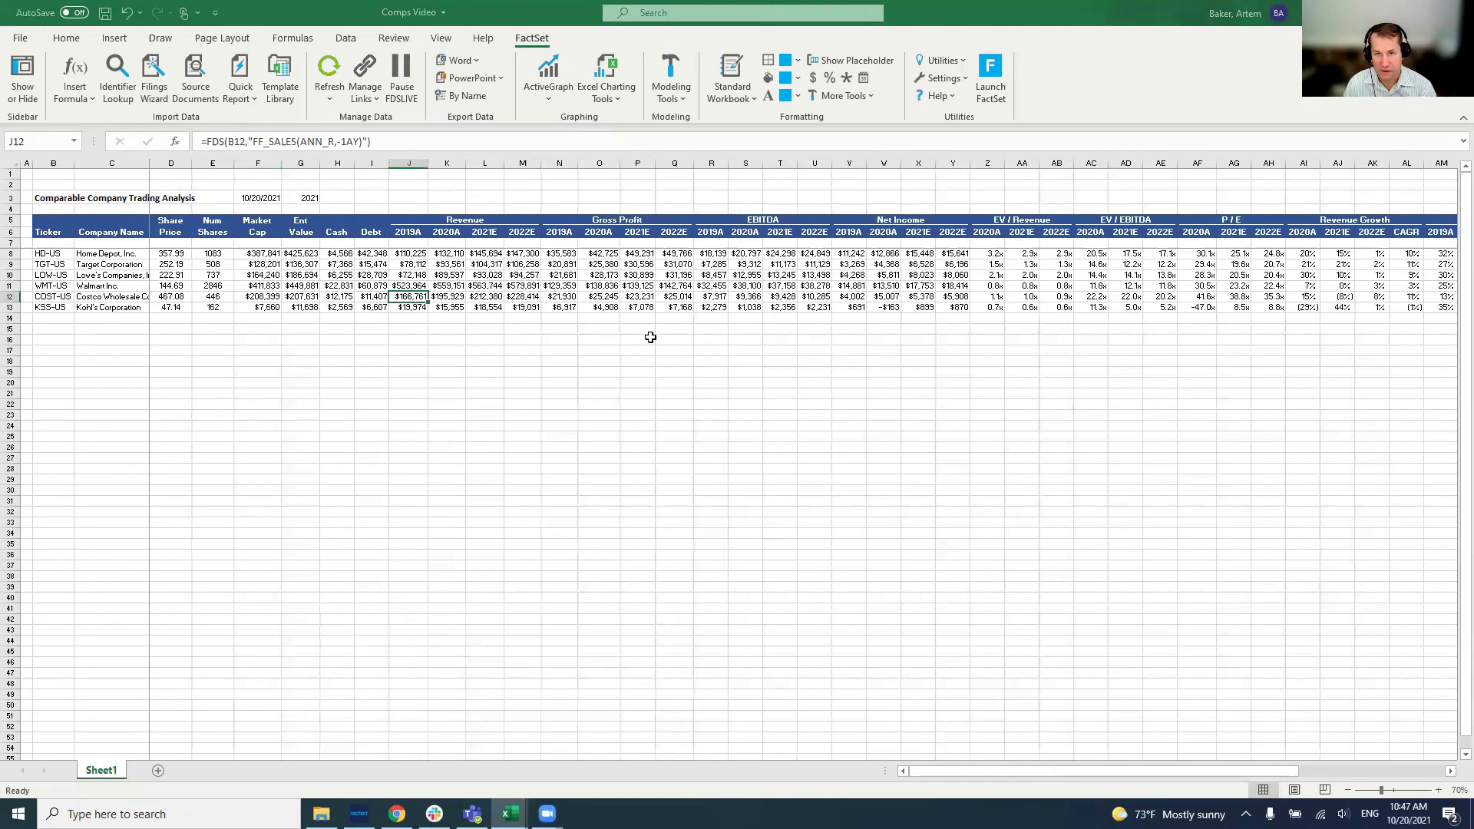
pyautogui.press('Right')
pyautogui.press('Right')
pyautogui.press('Right')
pyautogui.press('Right')
pyautogui.press('Right')
pyautogui.press('Right')
pyautogui.press('Right')
pyautogui.press('Right')
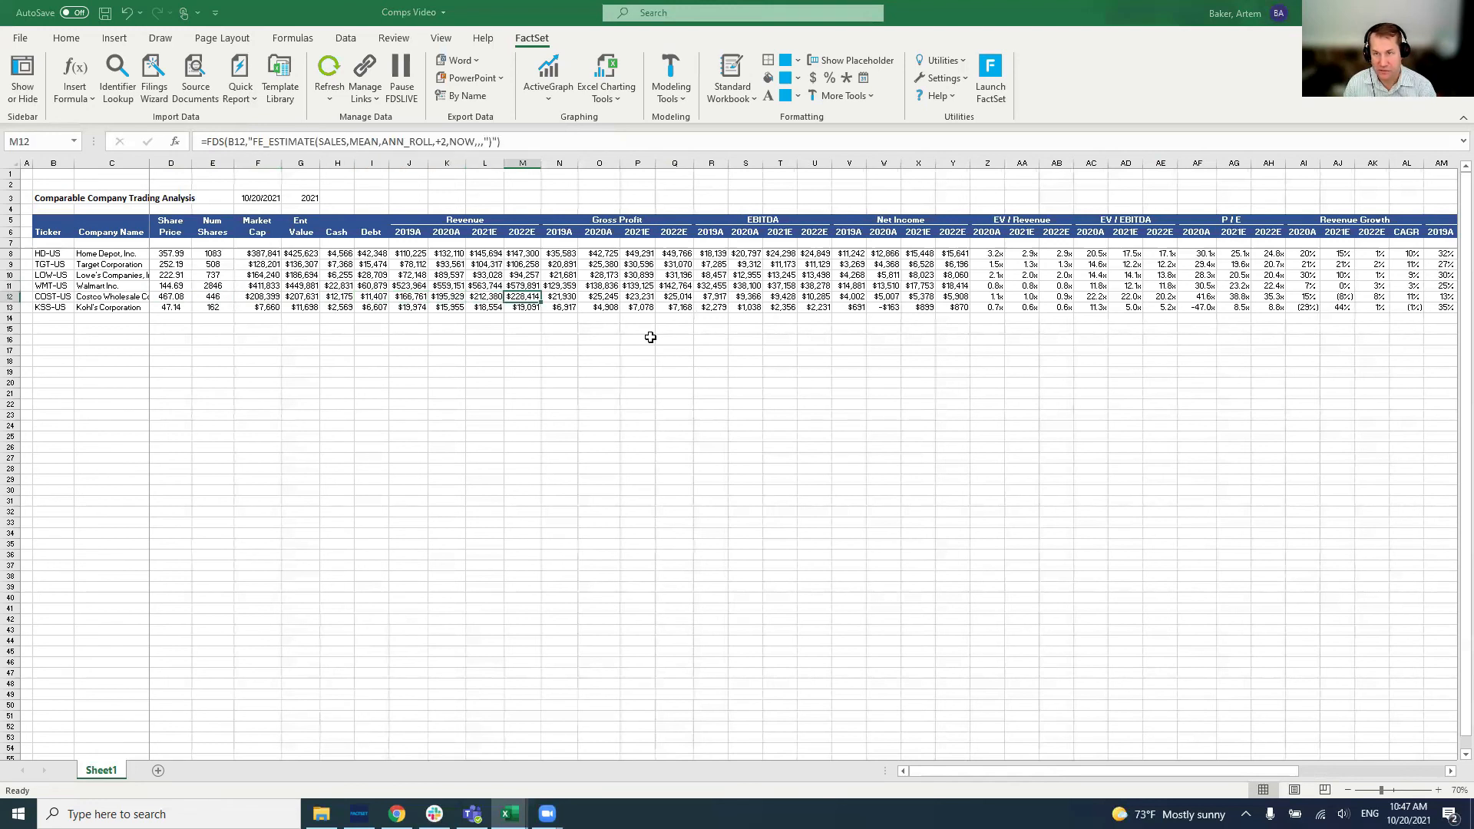
pyautogui.press('Right')
pyautogui.press('Right')
pyautogui.press('Right')
pyautogui.press('Right')
pyautogui.press('Right')
pyautogui.press('Right')
pyautogui.press('Right')
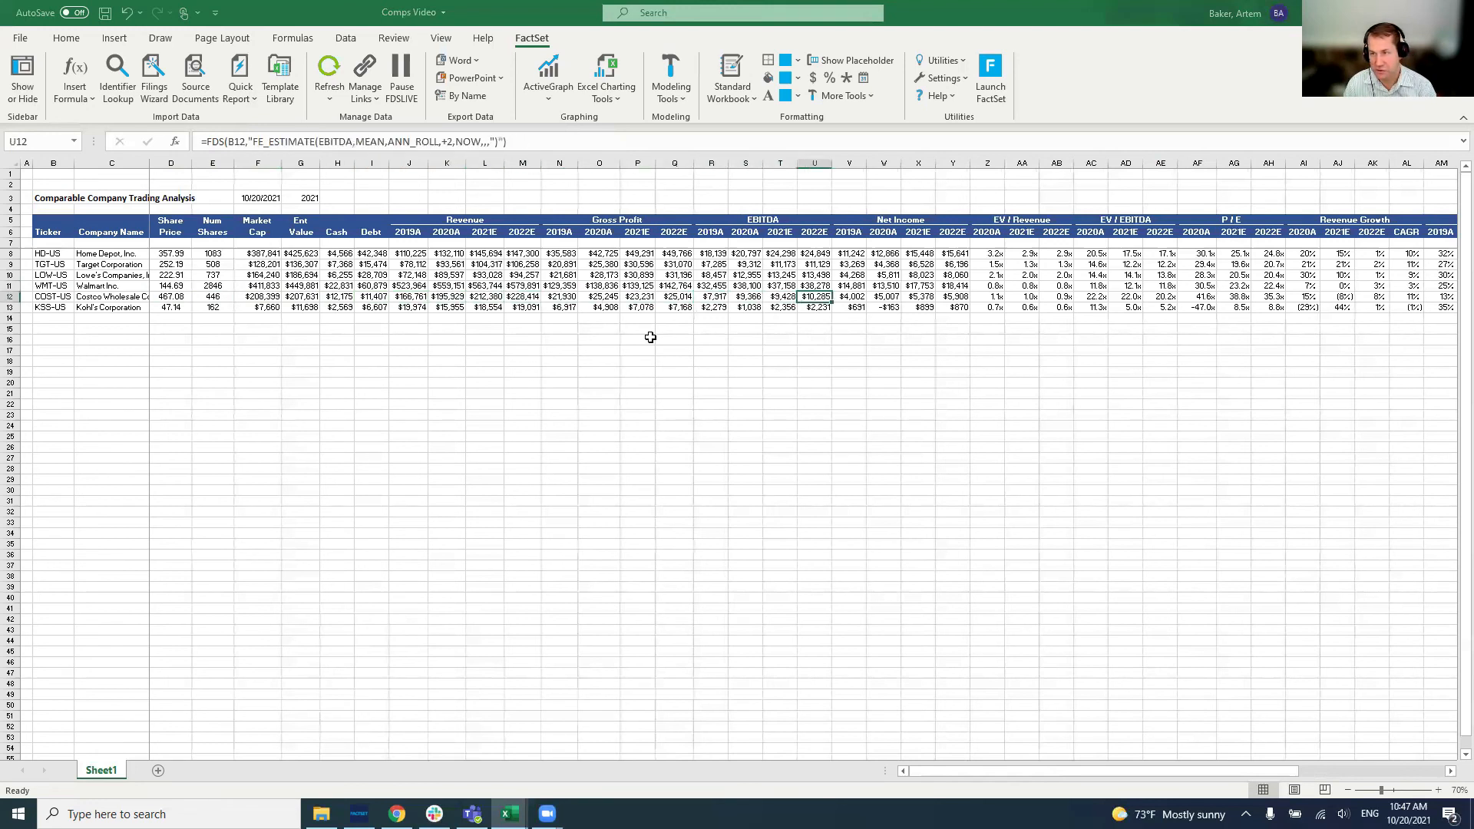
pyautogui.press('Right')
pyautogui.press('Right')
pyautogui.press('Right')
pyautogui.press('Right')
pyautogui.press('Right')
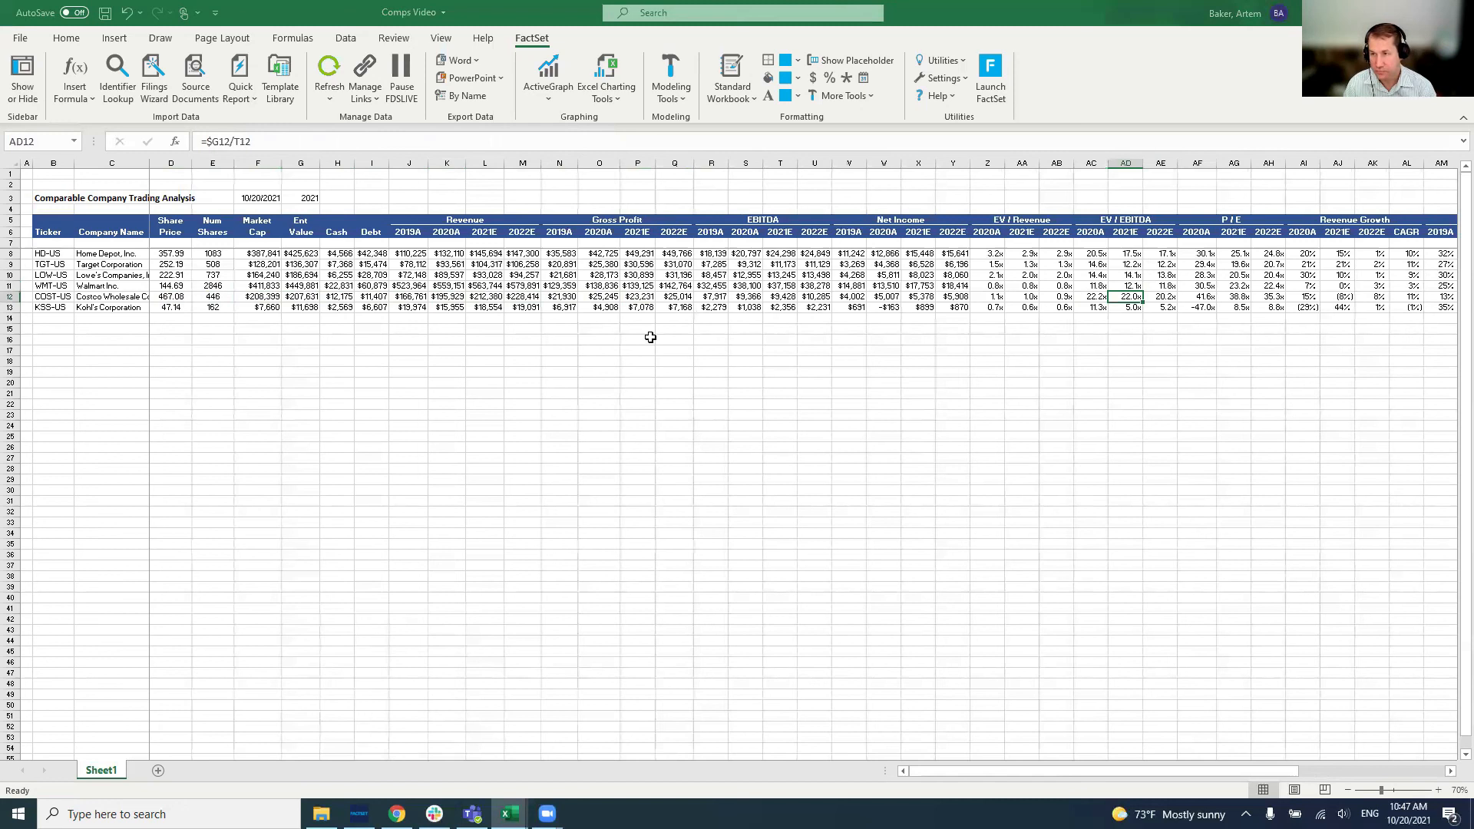
# Compare the 2021E EV / EBITDA multiples of the six companies in AD8:AD13.
pyautogui.press('Up')
pyautogui.press('Up')
pyautogui.press('Up')
pyautogui.press('Up')
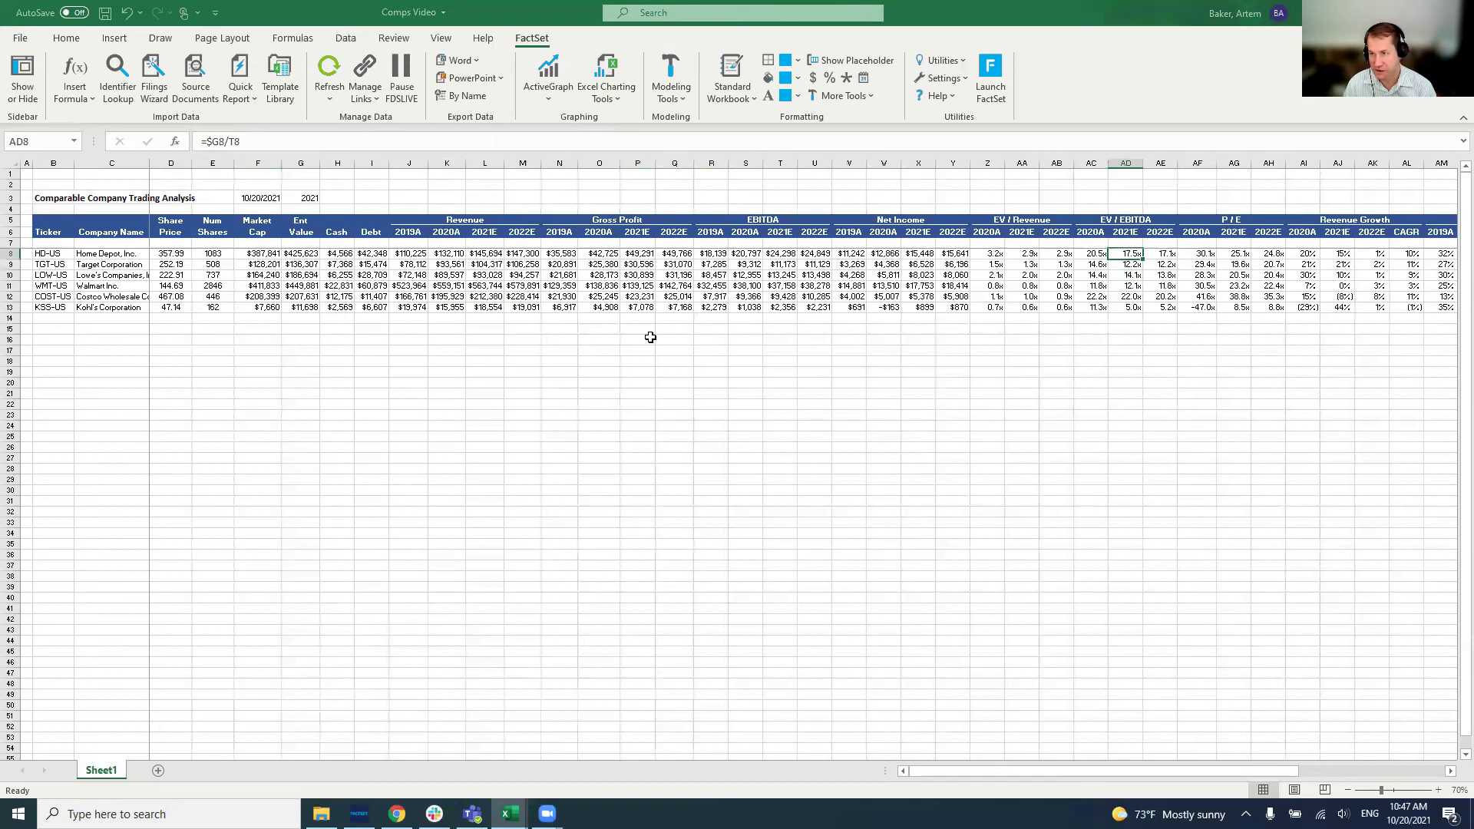
pyautogui.press('Down')
pyautogui.press('Down')
pyautogui.press('Down')
pyautogui.press('Down')
pyautogui.press('Down')
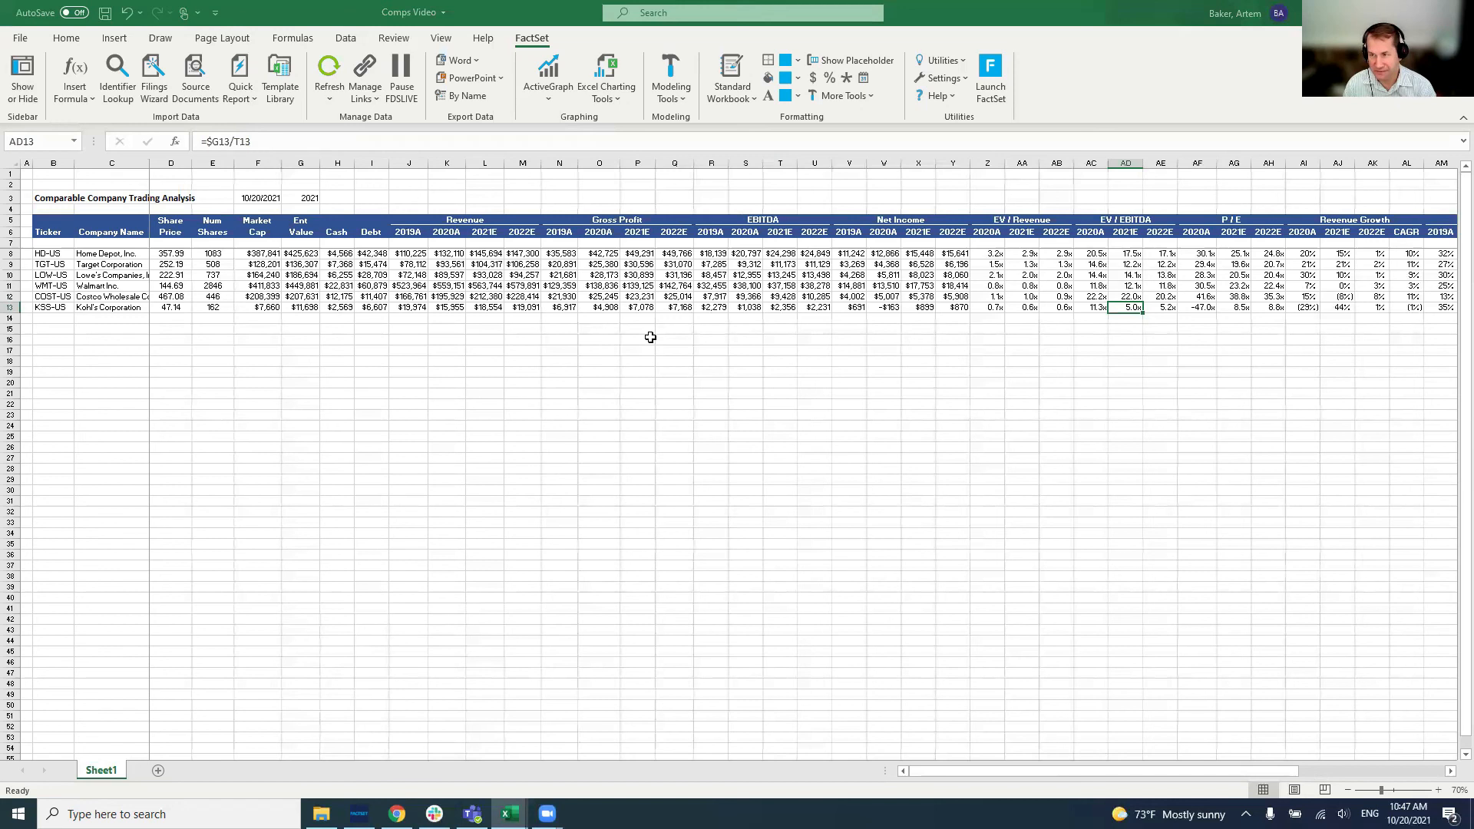
pyautogui.press('Up')
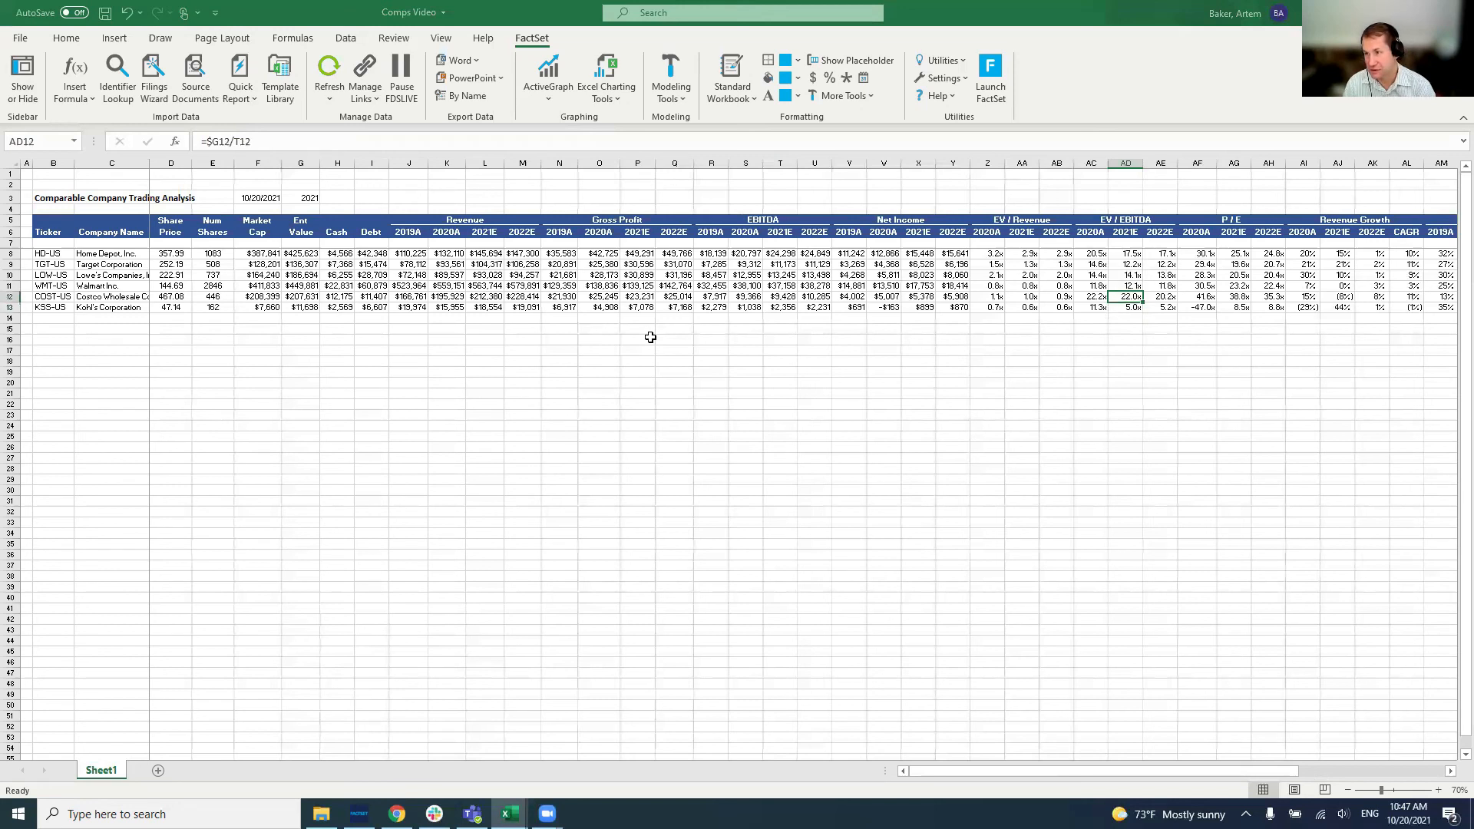
# Examine Costco's multiples and revenue growth along row 12, from 2021E EV / EBITDA to the revenue CAGR in AL12.
pyautogui.press('Right')
pyautogui.press('Right')
pyautogui.press('Right')
pyautogui.press('Right')
pyautogui.press('Right')
pyautogui.press('Right')
pyautogui.press('Right')
pyautogui.press('Right')
pyautogui.press('Left')
pyautogui.press('Left')
pyautogui.press('Left')
pyautogui.press('Left')
pyautogui.press('Left')
pyautogui.press('Left')
pyautogui.press('Left')
pyautogui.press('Right')
pyautogui.press('Right')
pyautogui.press('Right')
pyautogui.press('Right')
pyautogui.press('Right')
pyautogui.press('Right')
pyautogui.press('Right')
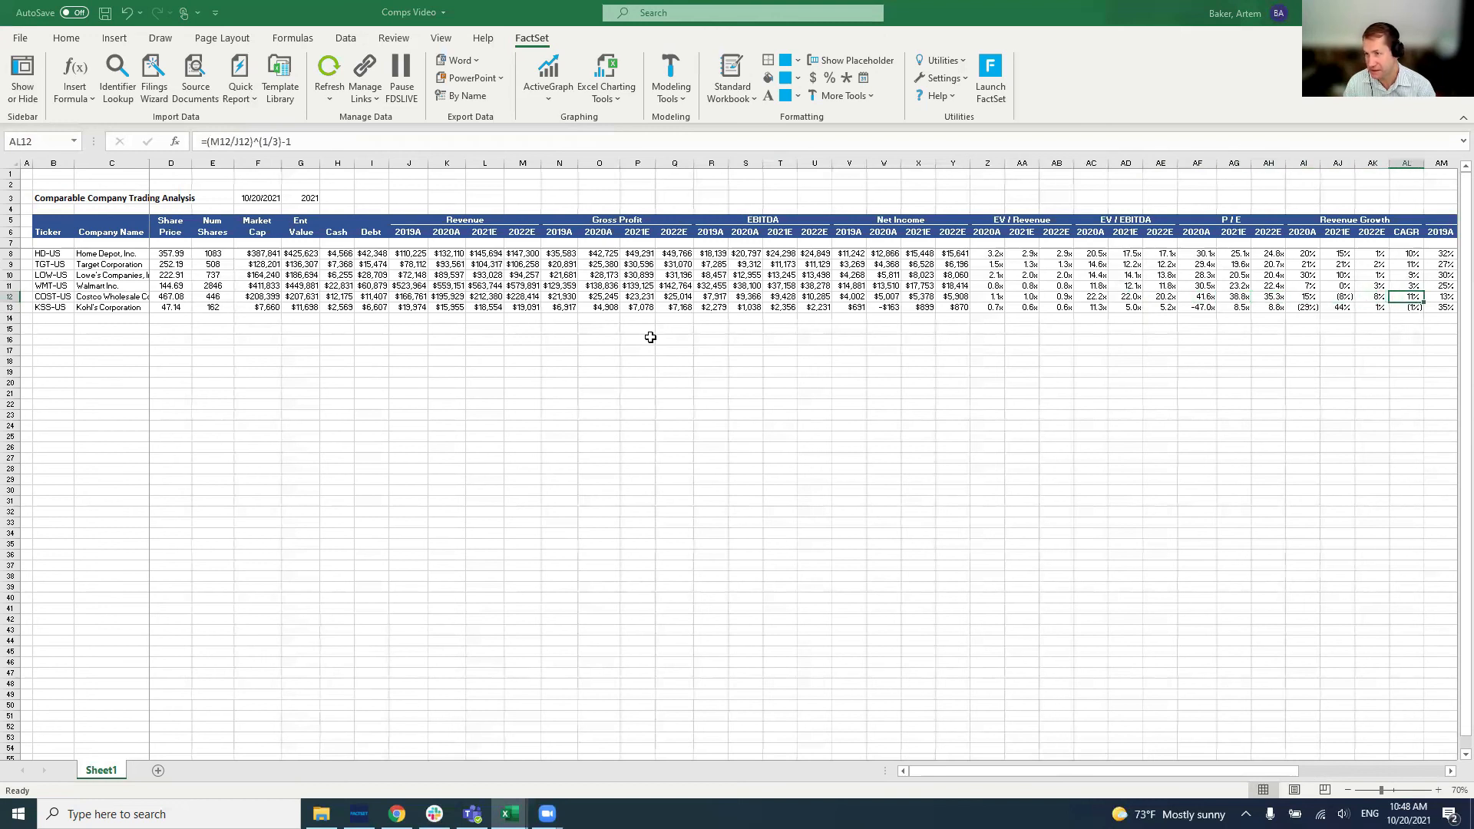
# Compare Kohl's revenue CAGR in AL13 with its 2021E EV / EBITDA multiple in AD13.
pyautogui.press('Down')
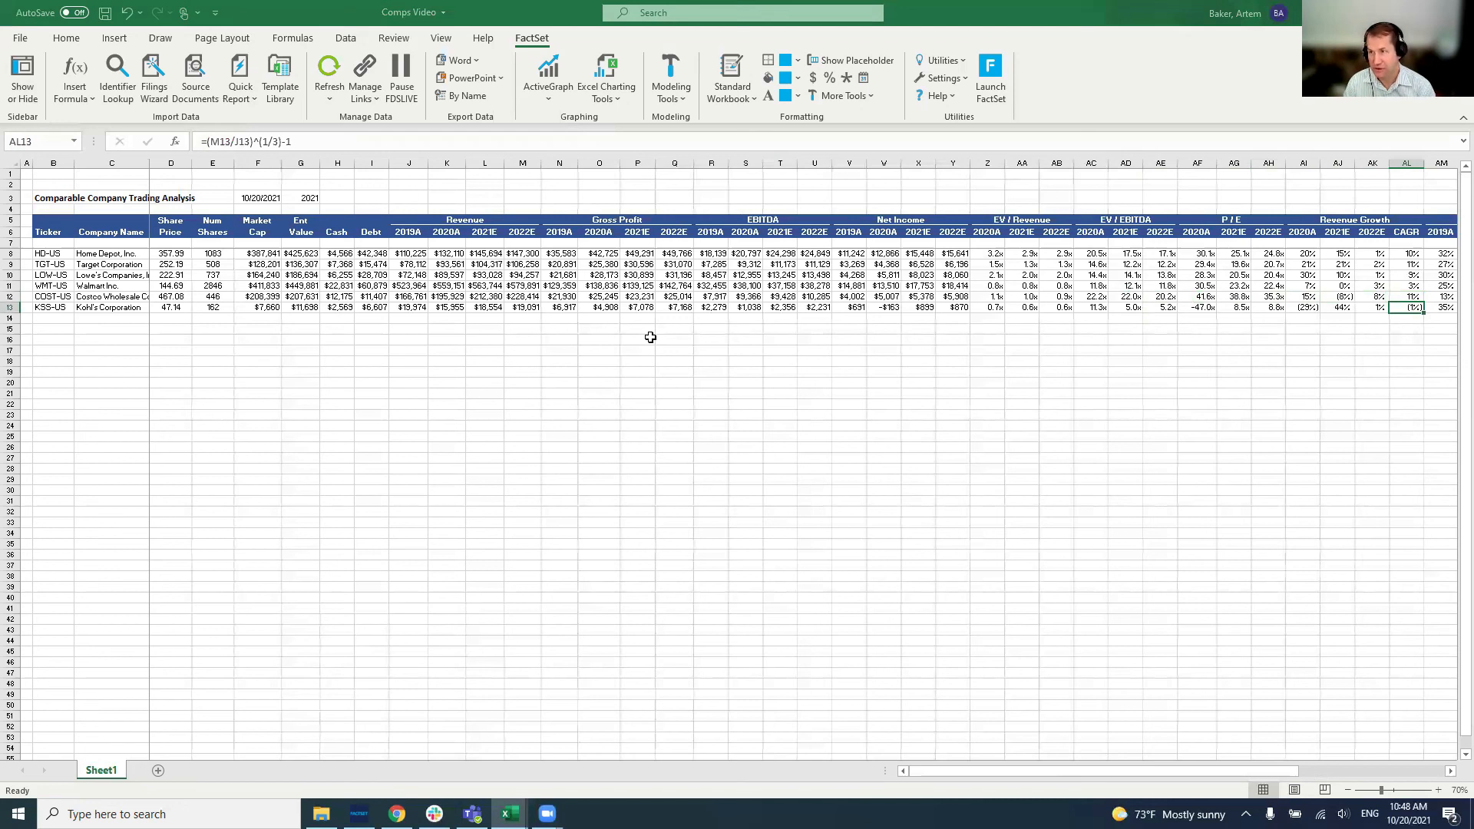
pyautogui.press('Left')
pyautogui.press('Left')
pyautogui.press('Left')
pyautogui.press('Left')
pyautogui.press('Left')
pyautogui.press('Left')
pyautogui.press('Left')
pyautogui.press('Left')
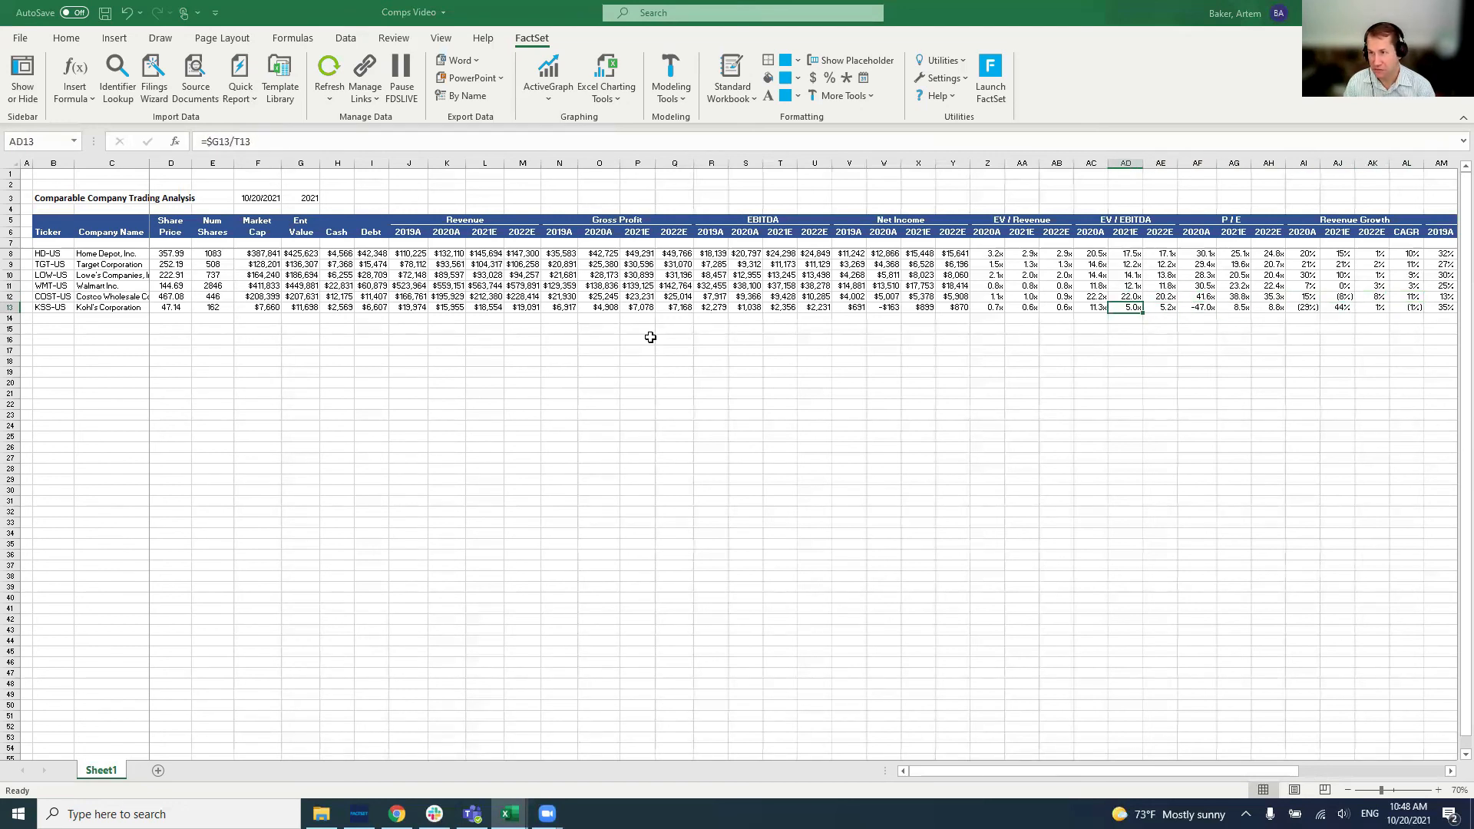
# Check Costco's revenue CAGR in AL12 again and relate it to its 2021E EV / EBITDA multiple in AD12.
pyautogui.press('Up')
pyautogui.press('Right')
pyautogui.press('Right')
pyautogui.press('Right')
pyautogui.press('Right')
pyautogui.press('Right')
pyautogui.press('Right')
pyautogui.press('Right')
pyautogui.press('Right')
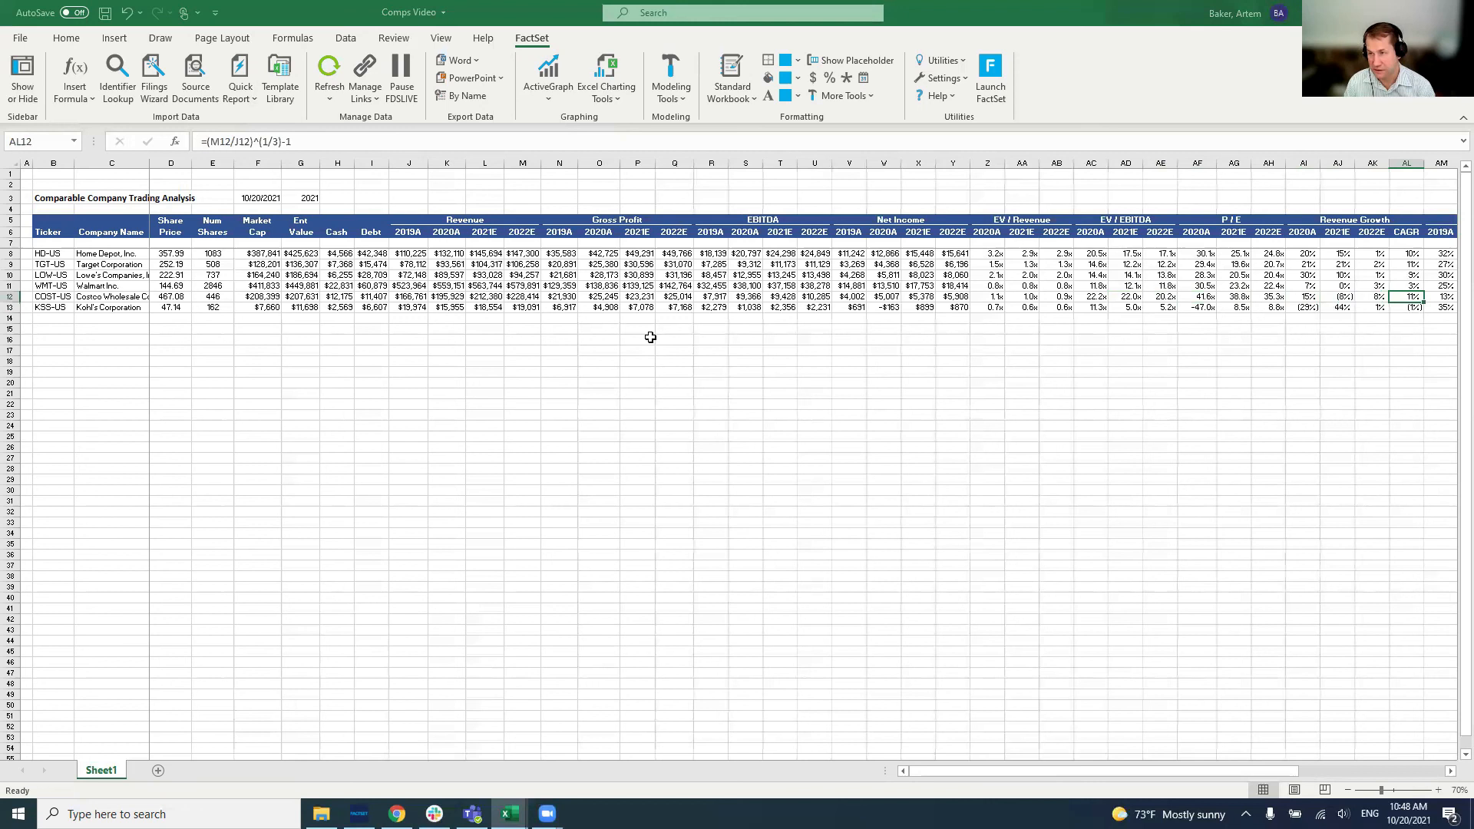
pyautogui.press('Left')
pyautogui.press('Left')
pyautogui.press('Left')
pyautogui.press('Left')
pyautogui.press('Left')
pyautogui.press('Left')
pyautogui.press('Left')
pyautogui.press('Left')
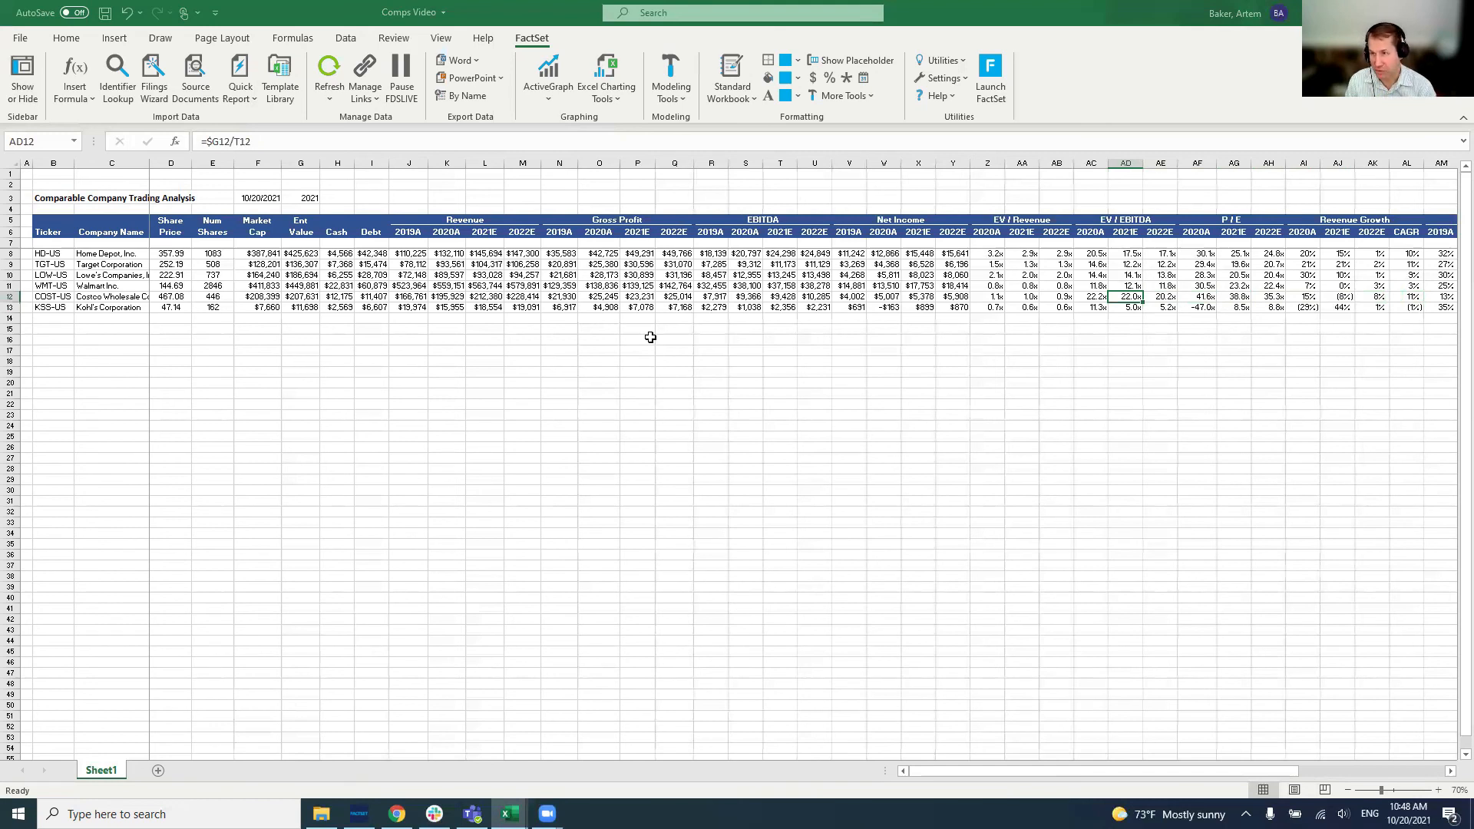
# Go back along the Costco row from the 2021E EV / EBITDA multiple to the company name in C12.
pyautogui.press('Left')
pyautogui.press('Left')
pyautogui.press('Left')
pyautogui.press('Left')
pyautogui.press('Left')
pyautogui.press('Left')
pyautogui.press('Left')
pyautogui.press('Left')
pyautogui.press('Left')
pyautogui.press('Left')
pyautogui.press('Left')
pyautogui.press('Left')
pyautogui.press('Left')
pyautogui.press('Left')
pyautogui.press('Left')
pyautogui.press('Left')
pyautogui.press('Left')
pyautogui.press('Left')
pyautogui.press('Left')
pyautogui.press('Left')
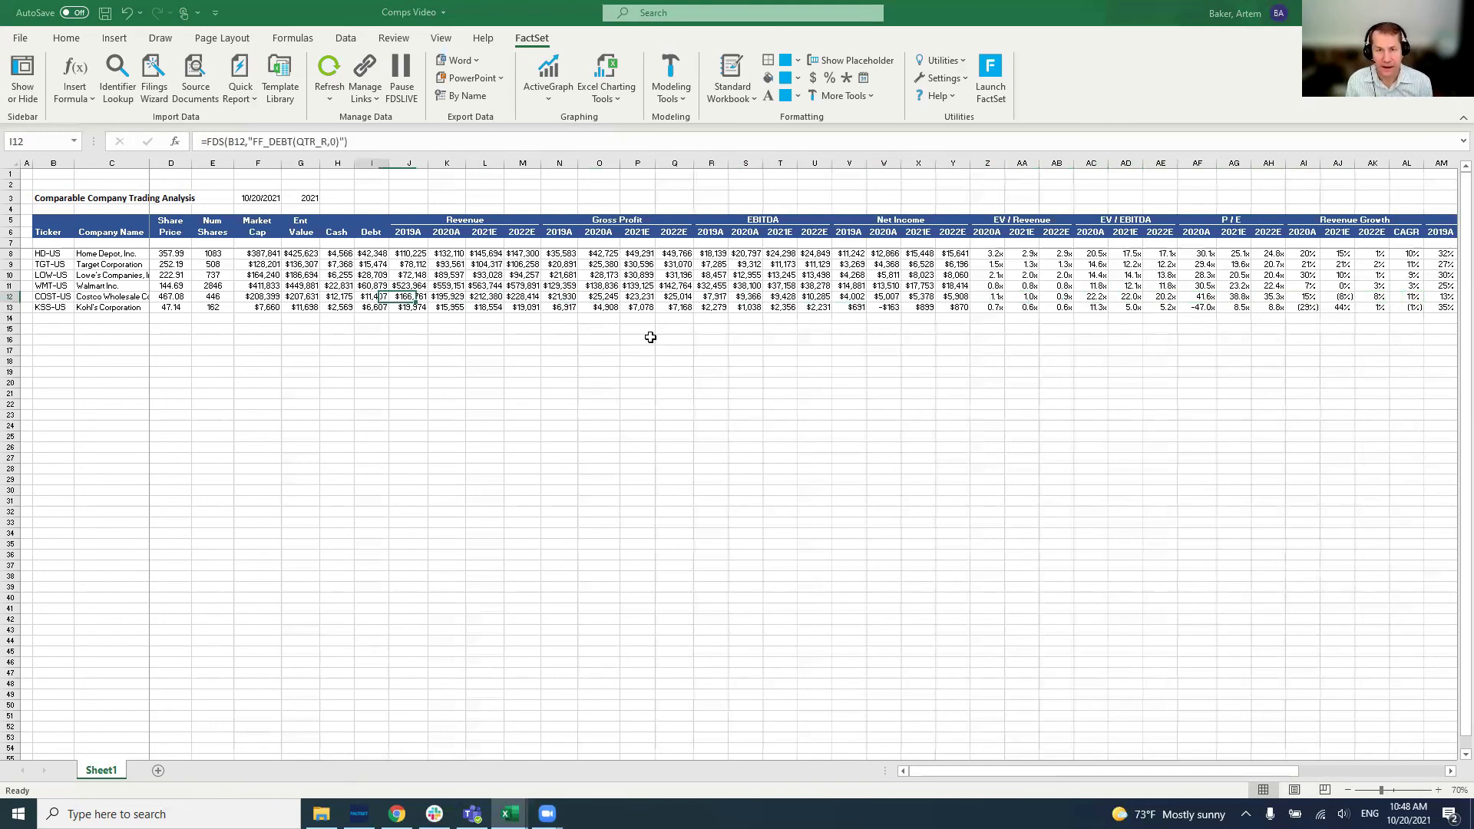
pyautogui.press('Up')
pyautogui.press('Up')
pyautogui.press('Up')
pyautogui.press('Up')
pyautogui.press('Up')
pyautogui.press('Up')
pyautogui.press('Up')
pyautogui.press('Up')
pyautogui.press('Up')
pyautogui.press('Up')
pyautogui.press('Up')
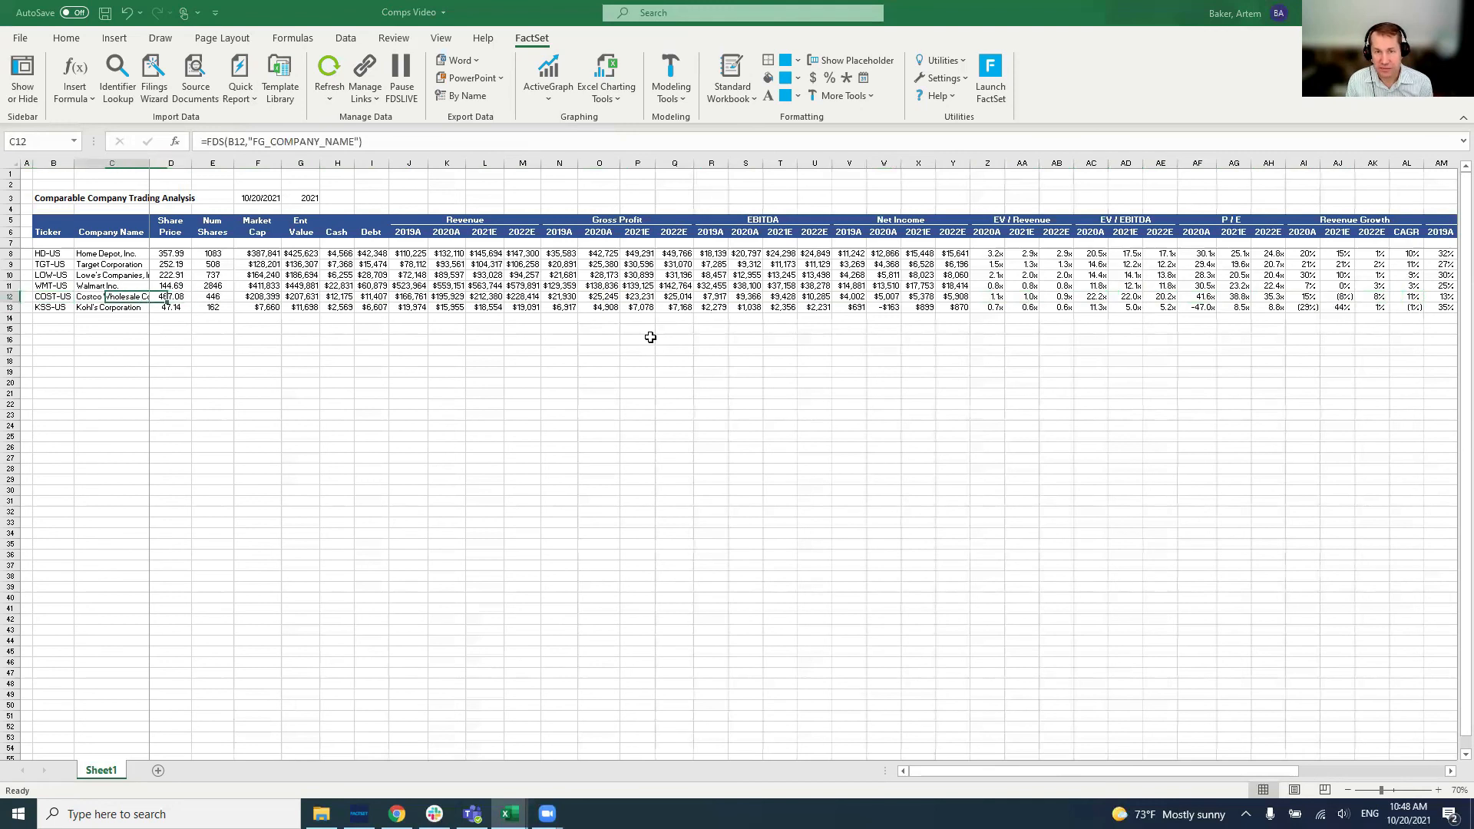